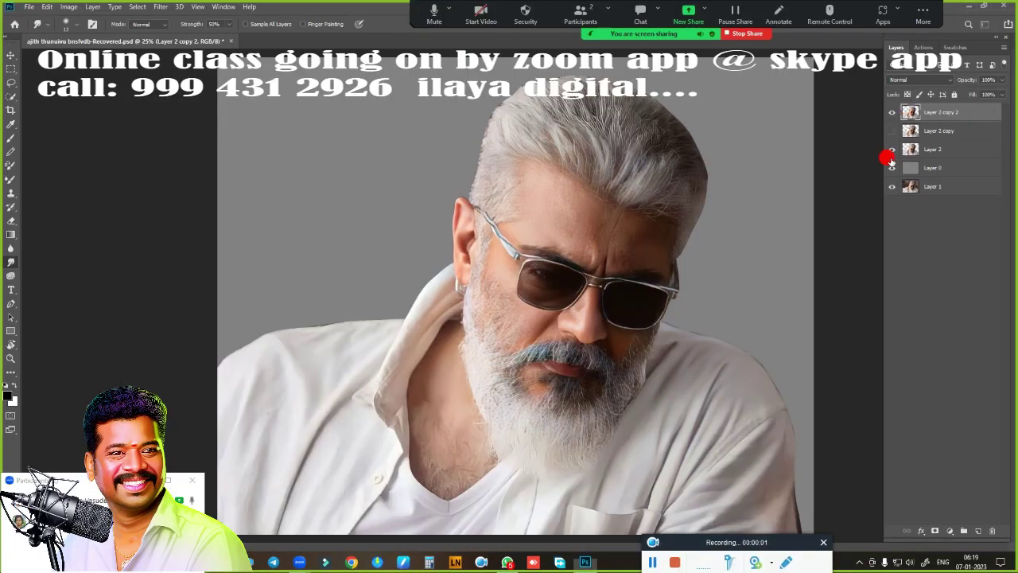
- Boost the portrait's exposure, contrast, blacks and clarity in Camera Raw, then hide Layer 2 copy
{"action": "left_click", "coordinate": [891, 168]}
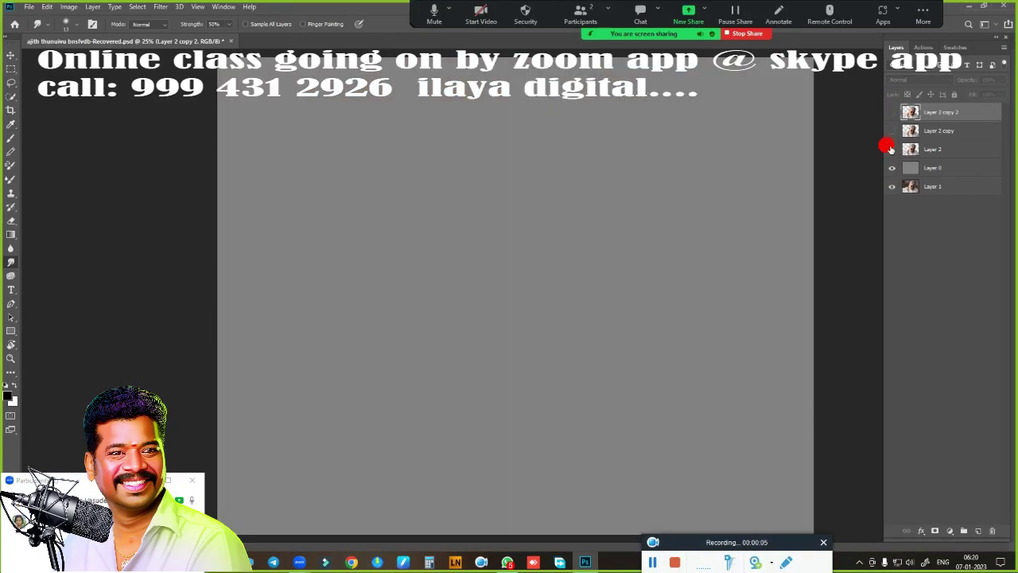
{"action": "left_click_drag", "start_coordinate": [889, 149], "coordinate": [890, 111]}
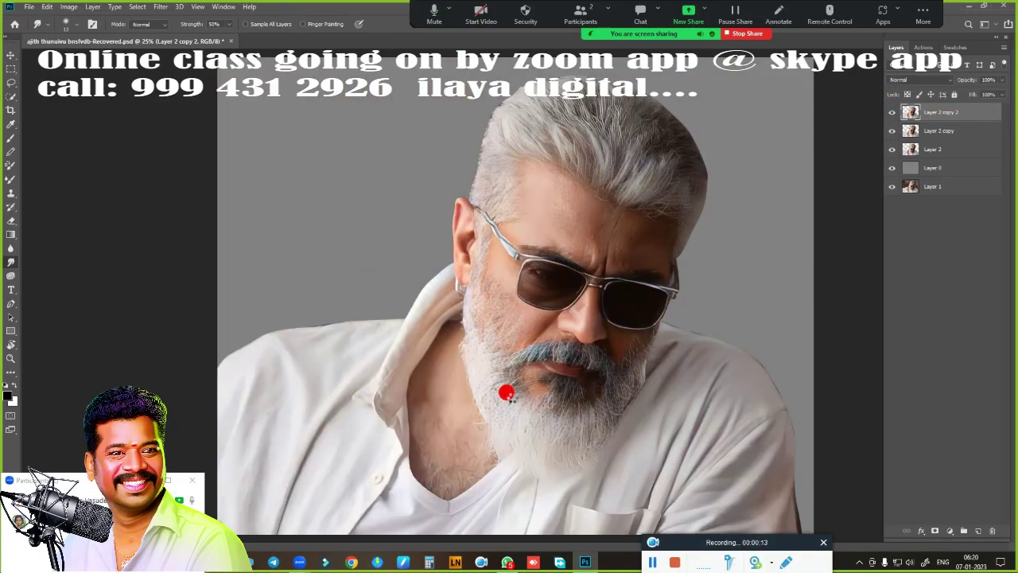
{"action": "key", "text": "ctrl+shift+a"}
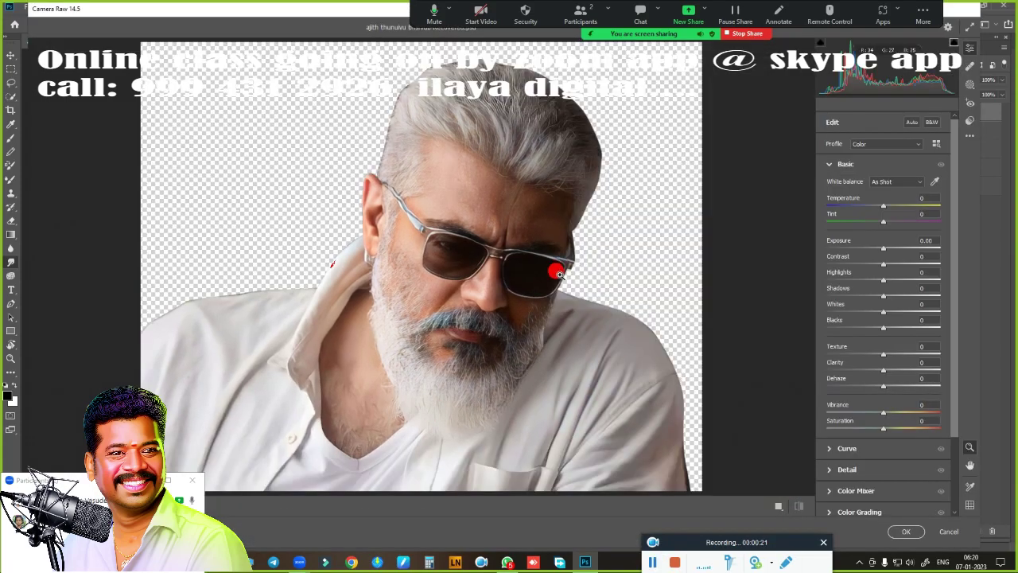
{"action": "left_click_drag", "start_coordinate": [883, 279], "coordinate": [863, 279]}
{"action": "mouse_move", "coordinate": [882, 264]}
{"action": "left_mouse_down"}
{"action": "mouse_move", "coordinate": [894, 263]}
{"action": "mouse_move", "coordinate": [887, 247]}
{"action": "left_mouse_up"}
{"action": "mouse_move", "coordinate": [882, 295]}
{"action": "left_mouse_down"}
{"action": "mouse_move", "coordinate": [899, 295]}
{"action": "mouse_move", "coordinate": [873, 327]}
{"action": "mouse_move", "coordinate": [885, 353]}
{"action": "left_mouse_up"}
{"action": "left_click_drag", "start_coordinate": [882, 369], "coordinate": [888, 385]}
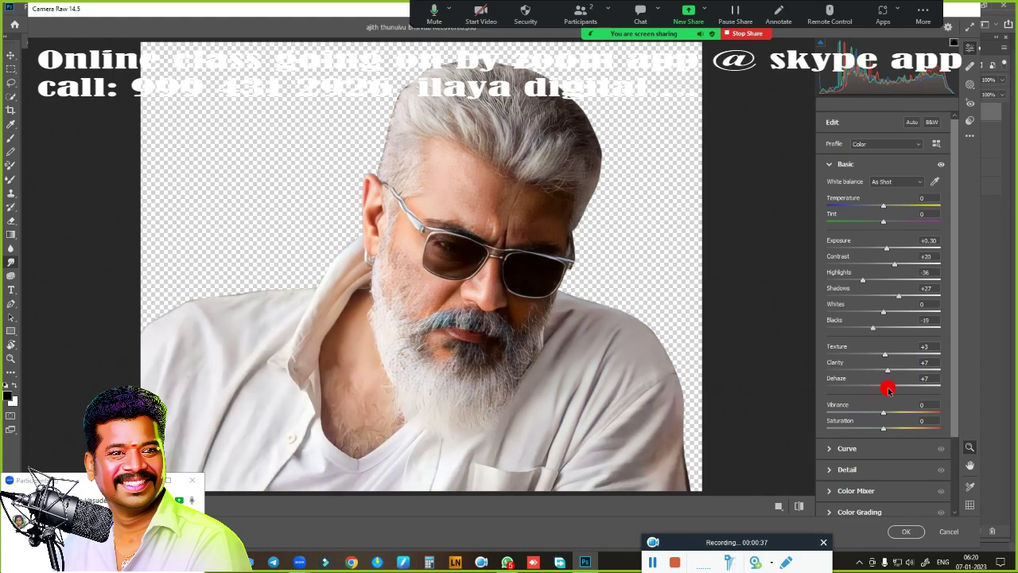
{"action": "left_click", "coordinate": [906, 532]}
{"action": "left_click", "coordinate": [891, 131]}
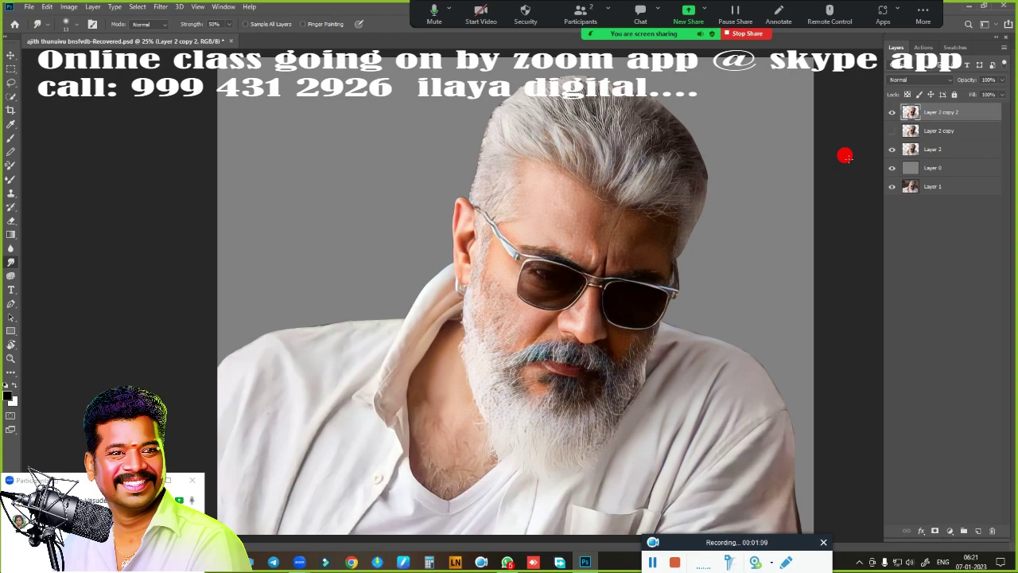
- Browse to the class folder in the Open file dialog
{"action": "left_click", "coordinate": [29, 6]}
{"action": "left_click", "coordinate": [36, 30]}
{"action": "left_click", "coordinate": [51, 230]}
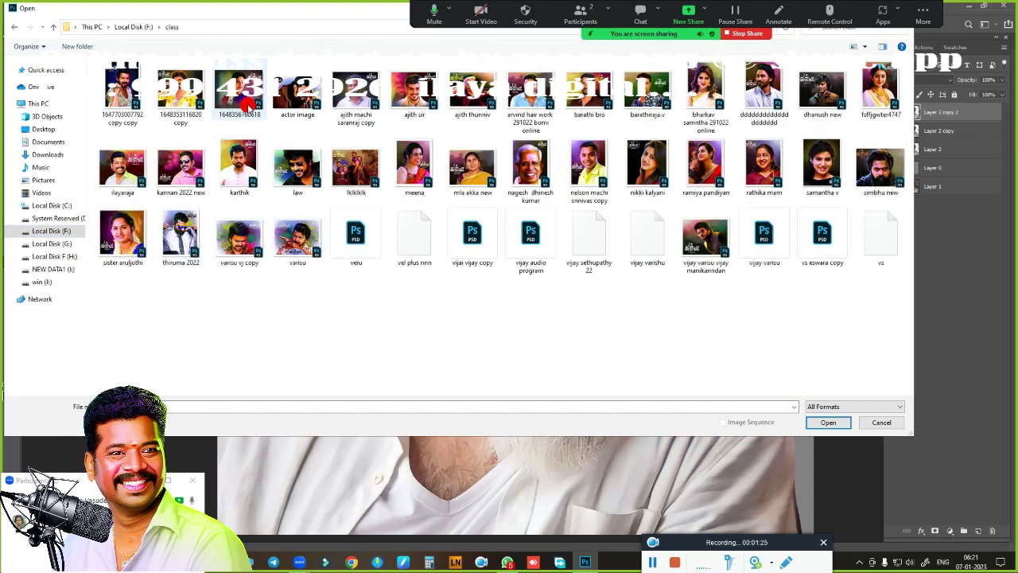
- Open the finished painted reference PSD and hide its painted artwork and logo layers
{"action": "double_click", "coordinate": [243, 100]}
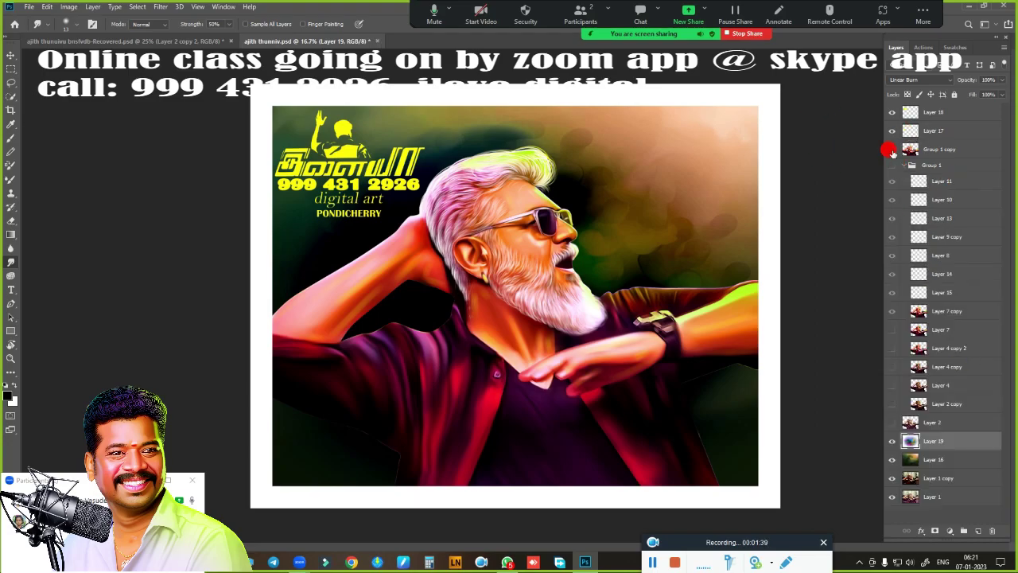
{"action": "left_click", "coordinate": [891, 148]}
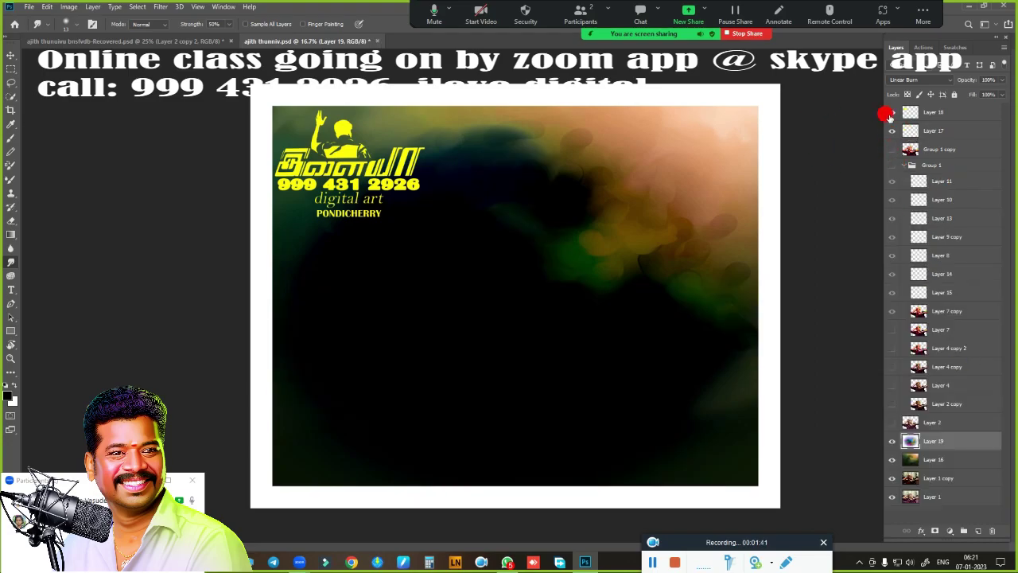
{"action": "left_click", "coordinate": [892, 112]}
{"action": "left_click", "coordinate": [891, 440]}
{"action": "scroll", "coordinate": [575, 268], "scroll_direction": "up", "scroll_amount": 5}
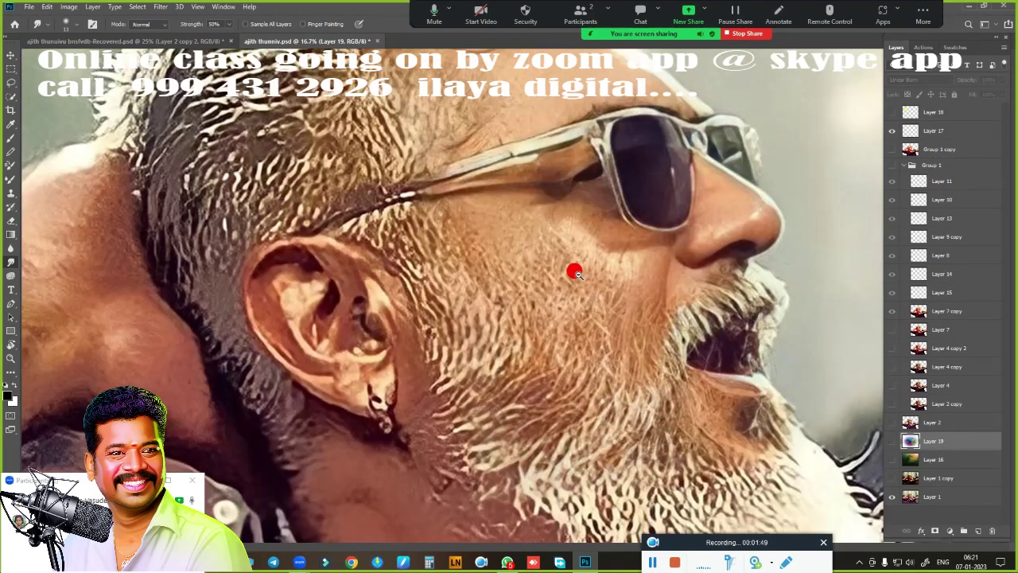
{"action": "scroll", "coordinate": [546, 259], "scroll_direction": "down", "scroll_amount": 2}
{"action": "scroll", "coordinate": [607, 234], "scroll_direction": "down", "scroll_amount": 3}
{"action": "scroll", "coordinate": [845, 155], "scroll_direction": "up", "scroll_amount": 1}
- Toggle the painted group against the original photo and preview backgrounds, keeping the dark green backdrop
{"action": "left_click", "coordinate": [889, 149]}
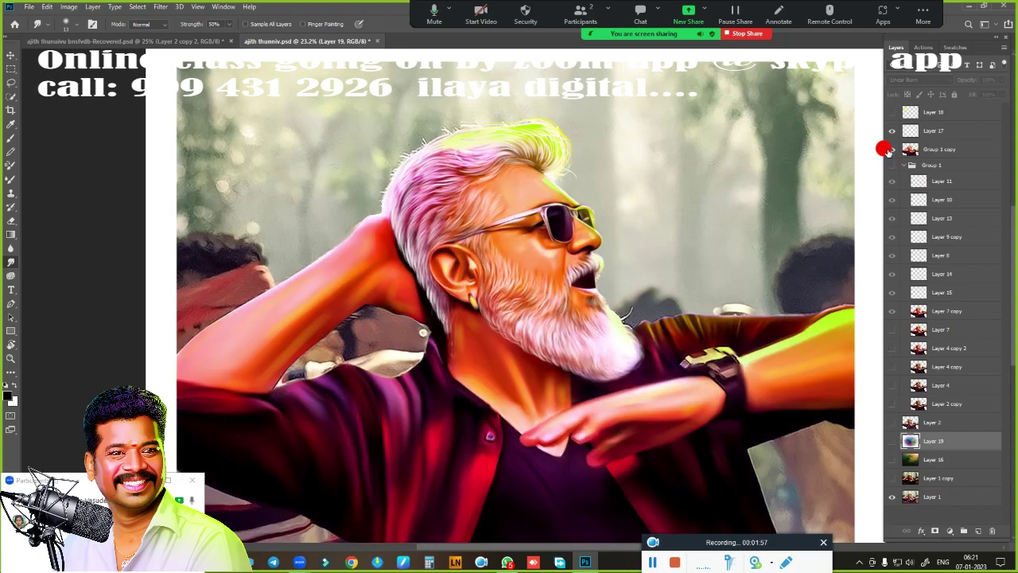
{"action": "left_click", "coordinate": [890, 149]}
{"action": "left_click", "coordinate": [889, 150]}
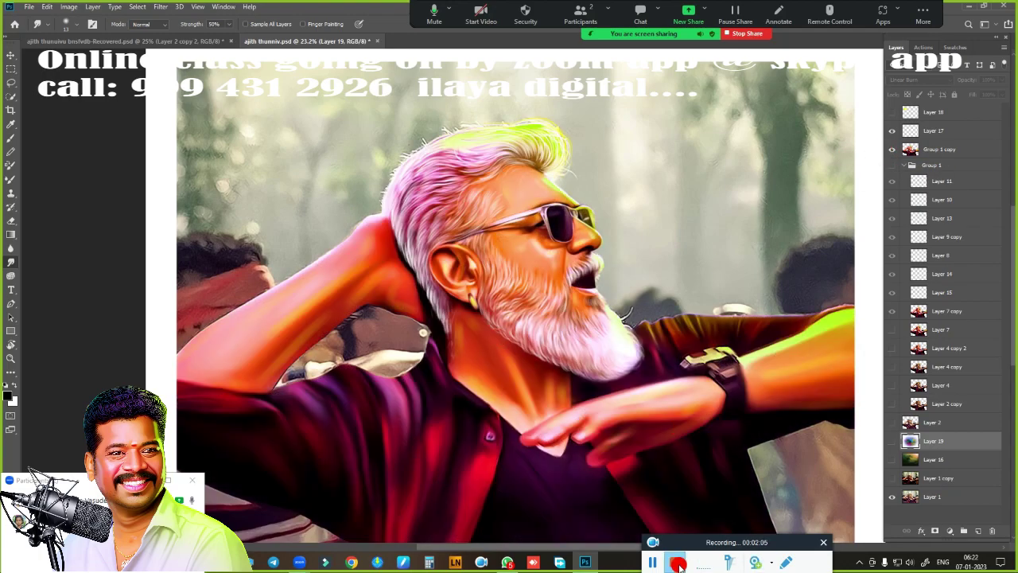
{"action": "left_click", "coordinate": [891, 443]}
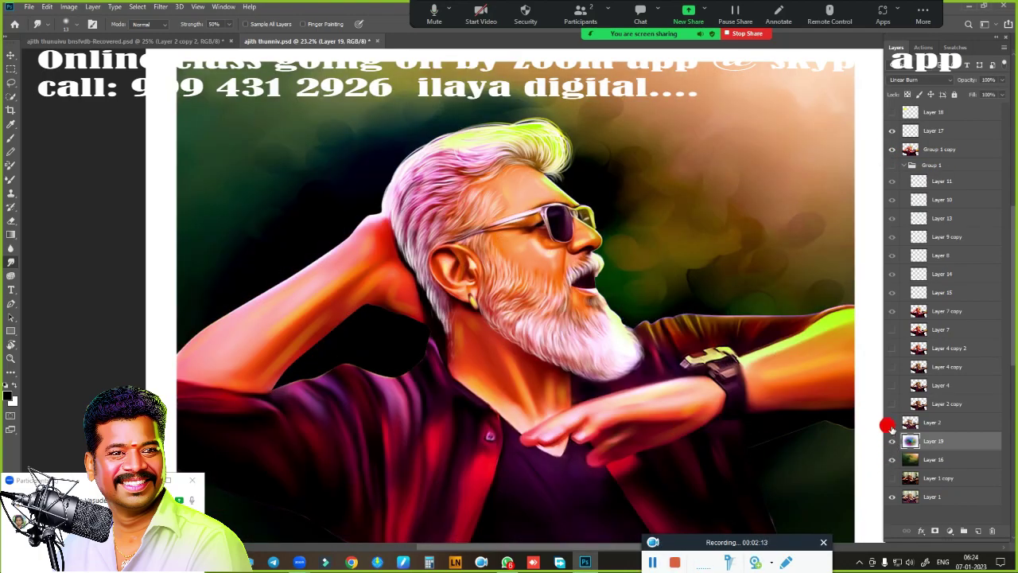
{"action": "left_click", "coordinate": [889, 150]}
{"action": "left_click", "coordinate": [892, 441]}
{"action": "left_click", "coordinate": [892, 459]}
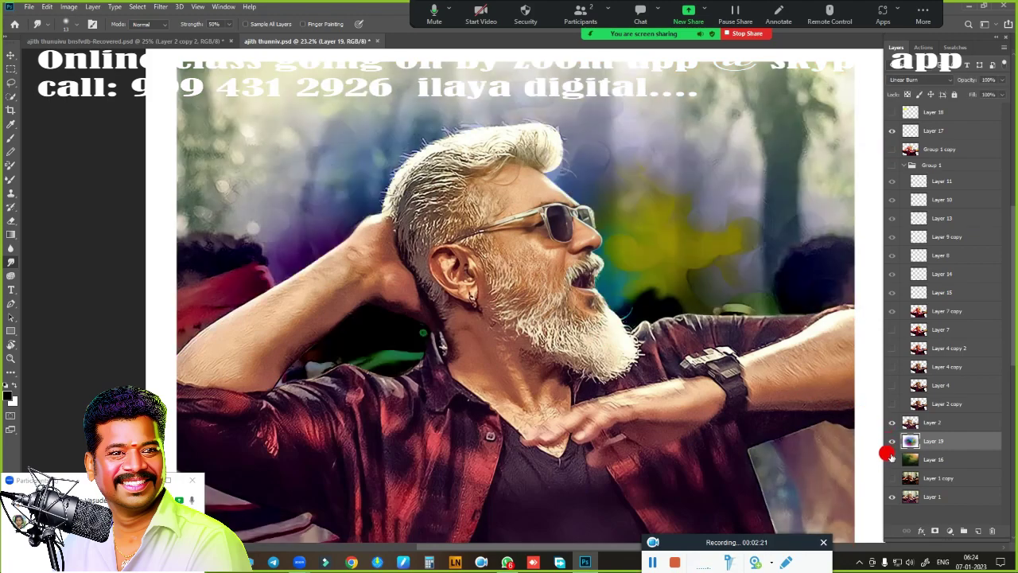
{"action": "left_click", "coordinate": [892, 440]}
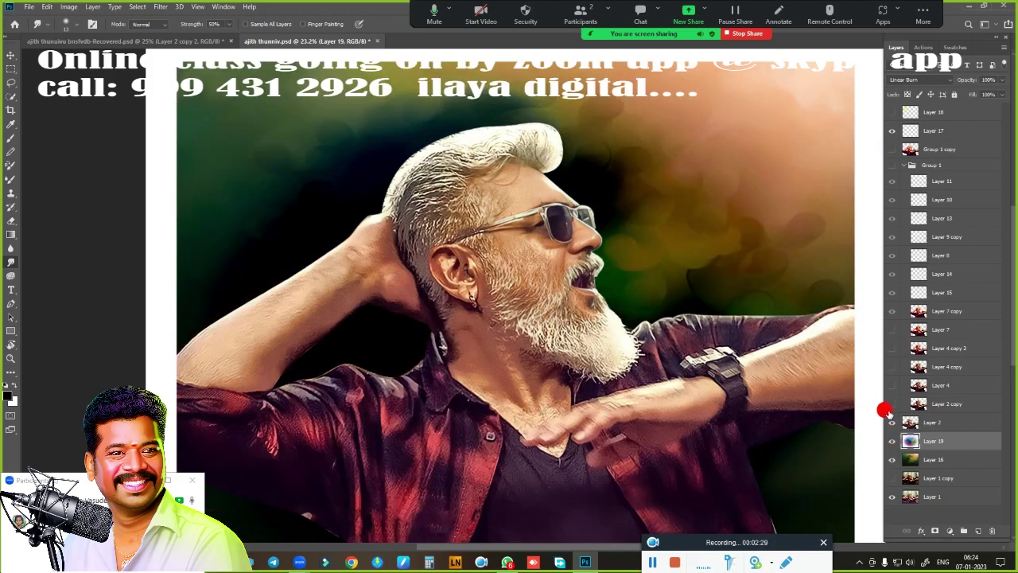
{"action": "left_click", "coordinate": [890, 150]}
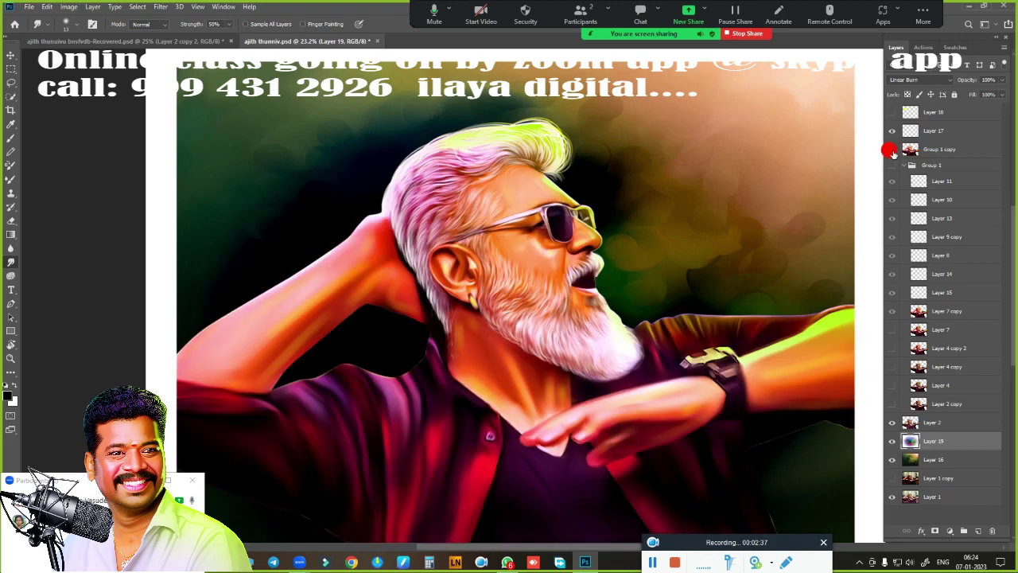
{"action": "left_click", "coordinate": [890, 150]}
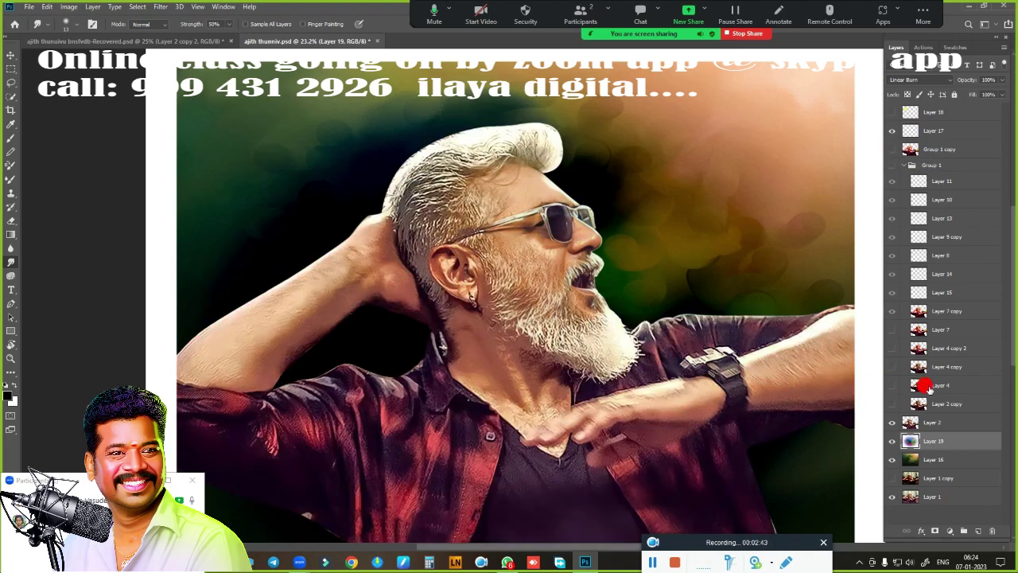
- Step through the lower painting layers: Layer 2 copy, Layer 4, saturated skin and yellow-green glow
{"action": "left_click", "coordinate": [890, 403]}
{"action": "left_click_drag", "start_coordinate": [891, 165], "coordinate": [891, 404]}
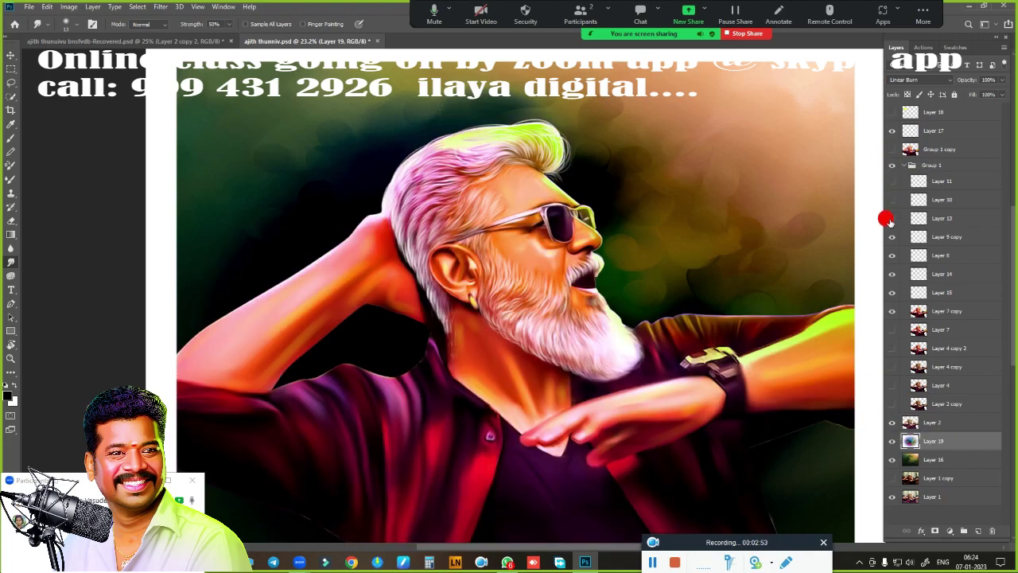
{"action": "left_click", "coordinate": [891, 404]}
{"action": "left_click", "coordinate": [891, 403]}
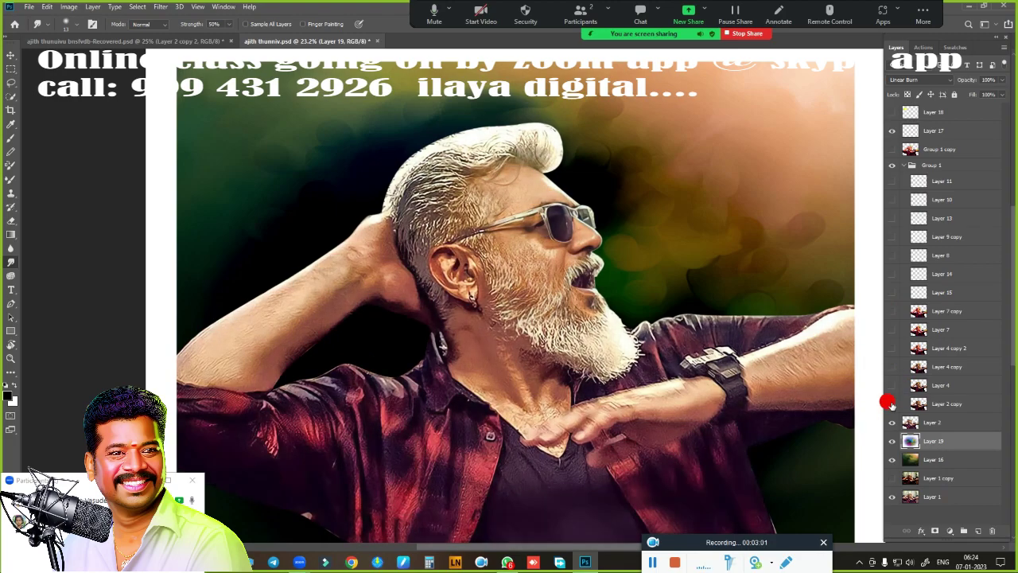
{"action": "left_click", "coordinate": [891, 388]}
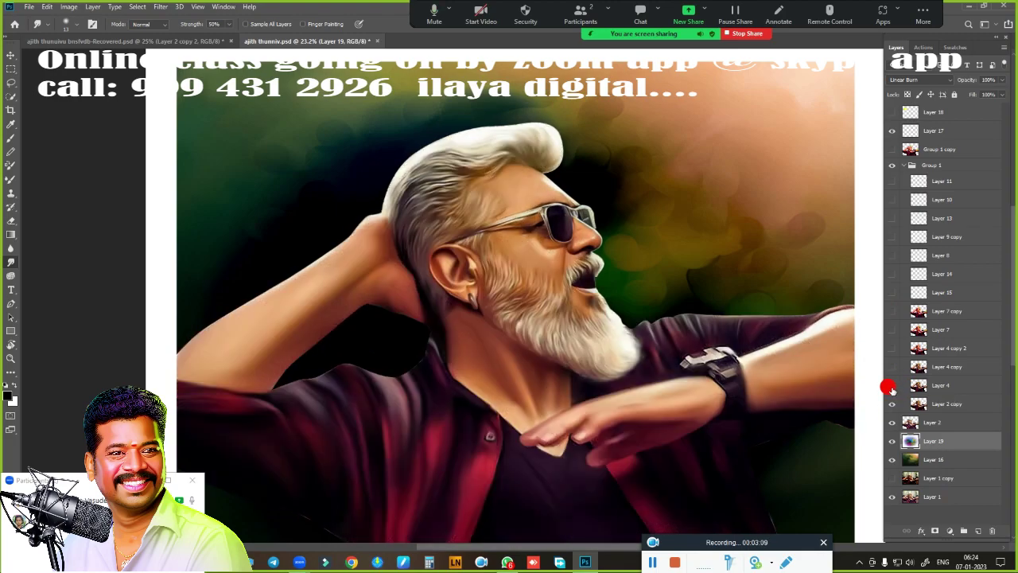
{"action": "left_click", "coordinate": [890, 386]}
{"action": "left_click", "coordinate": [892, 360]}
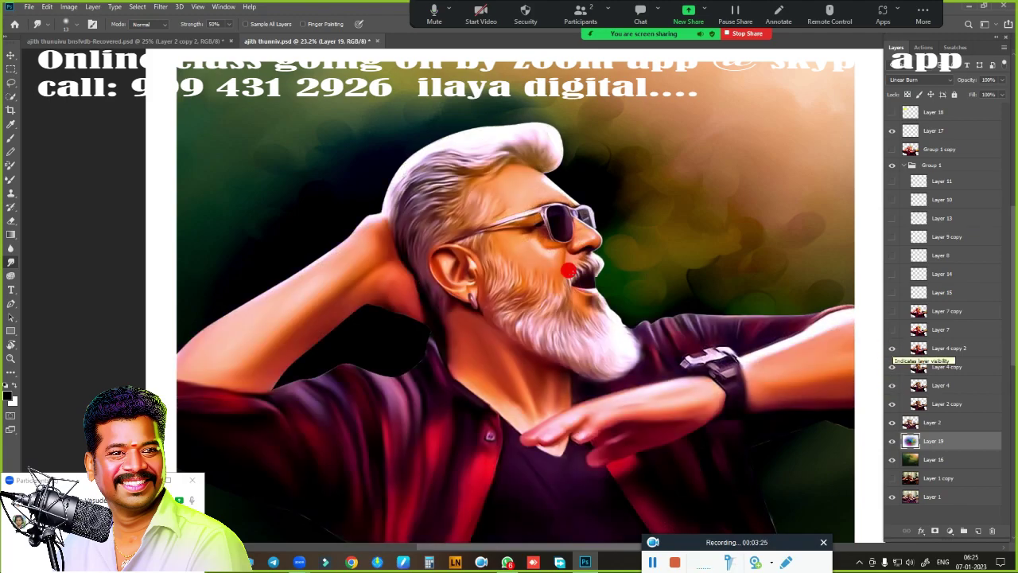
{"action": "left_click", "coordinate": [890, 331]}
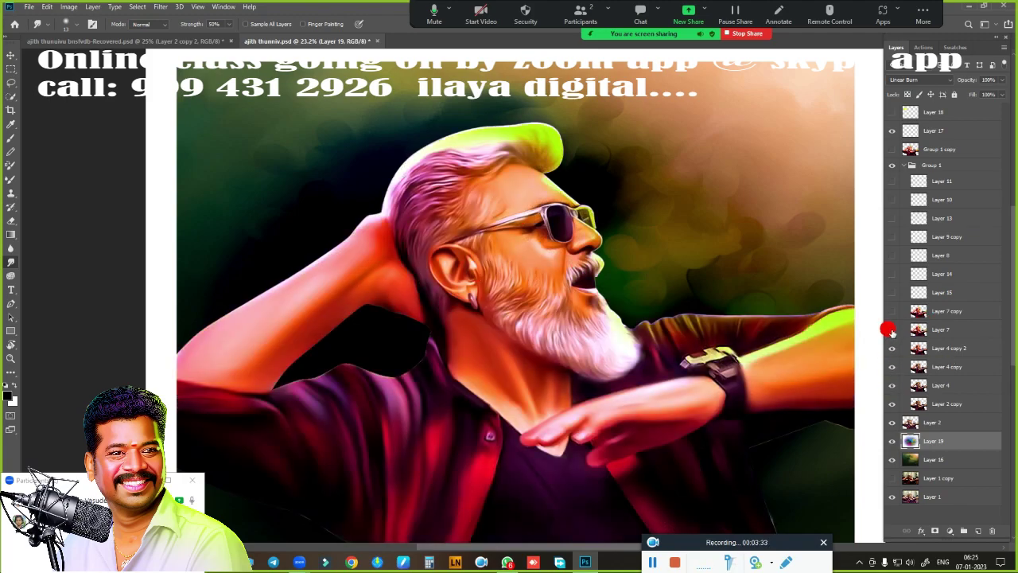
{"action": "left_click", "coordinate": [890, 331]}
- Toggle the face, hair and arm glow layers, the arm-shoulder shadow and Layer 8's beard glow
{"action": "left_click", "coordinate": [891, 315]}
{"action": "left_click", "coordinate": [892, 315]}
{"action": "left_click", "coordinate": [891, 315]}
{"action": "left_click", "coordinate": [891, 315]}
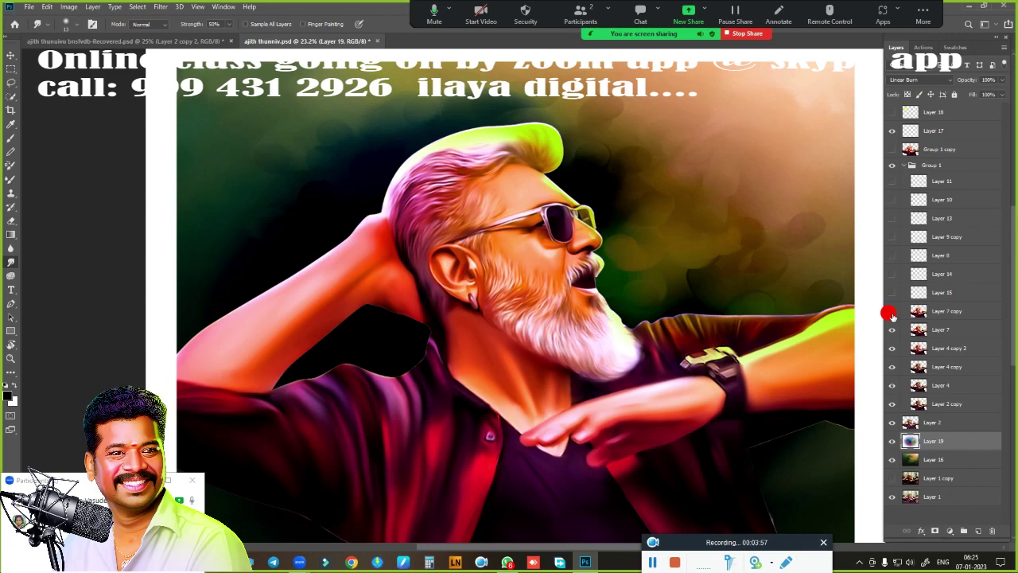
{"action": "left_click", "coordinate": [891, 315]}
{"action": "left_click", "coordinate": [892, 314]}
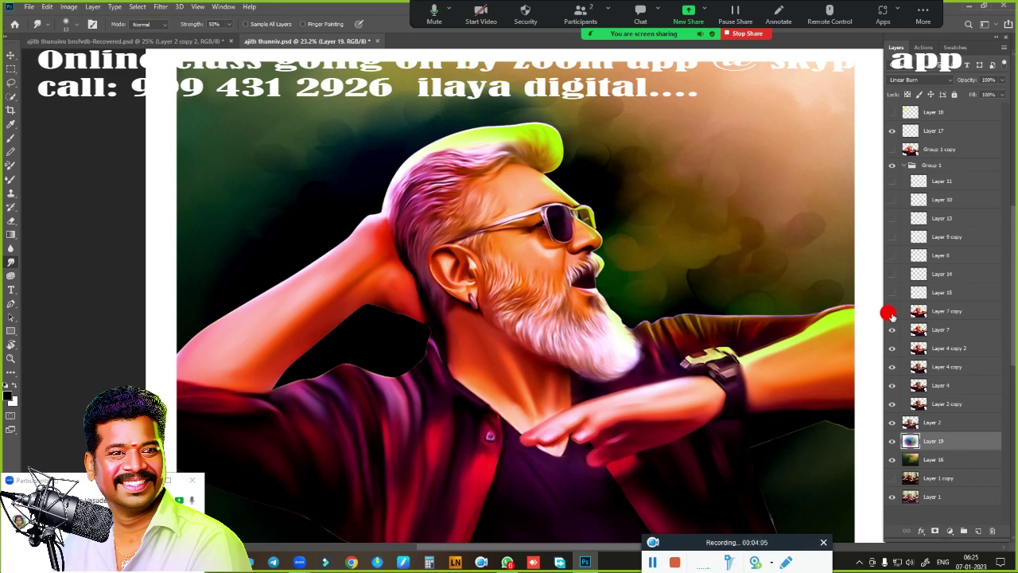
{"action": "left_click", "coordinate": [891, 315]}
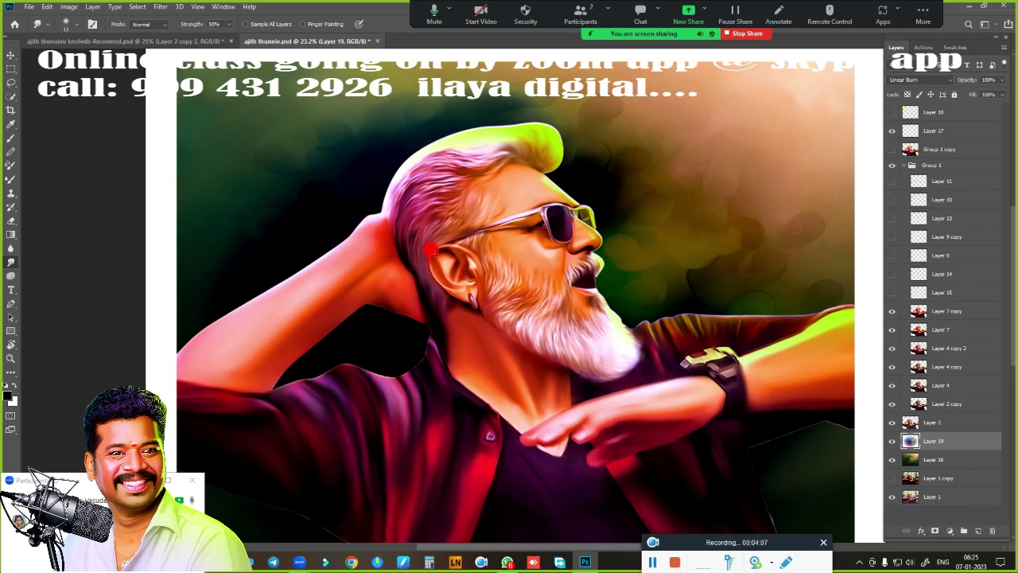
{"action": "left_click", "coordinate": [891, 294]}
{"action": "left_click", "coordinate": [891, 295]}
{"action": "left_click", "coordinate": [892, 294]}
{"action": "left_click", "coordinate": [892, 294]}
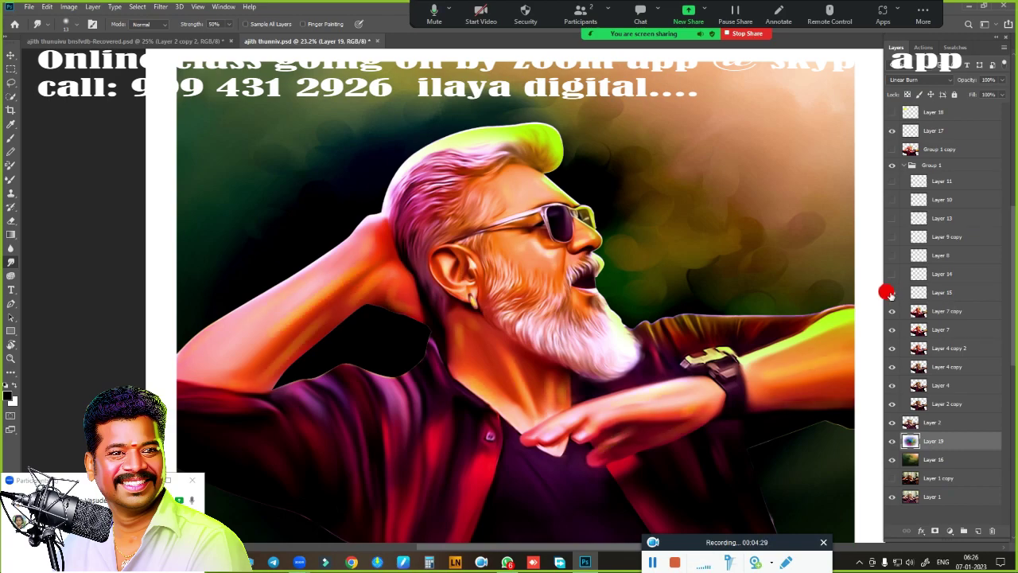
{"action": "left_click", "coordinate": [892, 258]}
{"action": "left_click", "coordinate": [892, 258]}
{"action": "left_click", "coordinate": [891, 257]}
{"action": "double_click", "coordinate": [892, 257]}
- Compare Layer 9 copy, Layer 13 and Layer 10, toggle Group 1 copy, then close the reference
{"action": "left_click", "coordinate": [892, 237]}
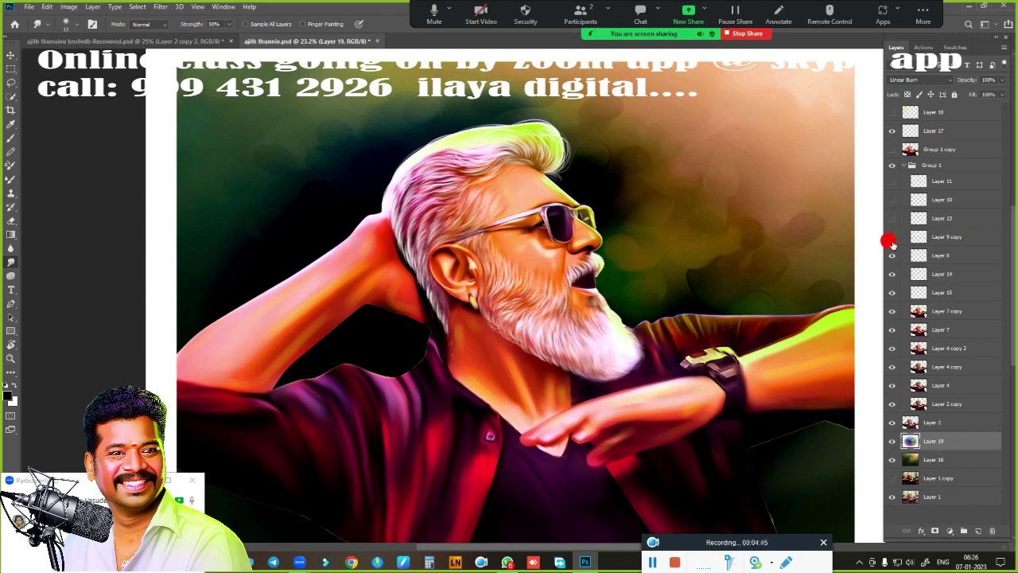
{"action": "left_click", "coordinate": [892, 236]}
{"action": "left_click", "coordinate": [889, 218]}
{"action": "left_click", "coordinate": [889, 218]}
{"action": "left_click", "coordinate": [889, 200]}
{"action": "left_click", "coordinate": [890, 200]}
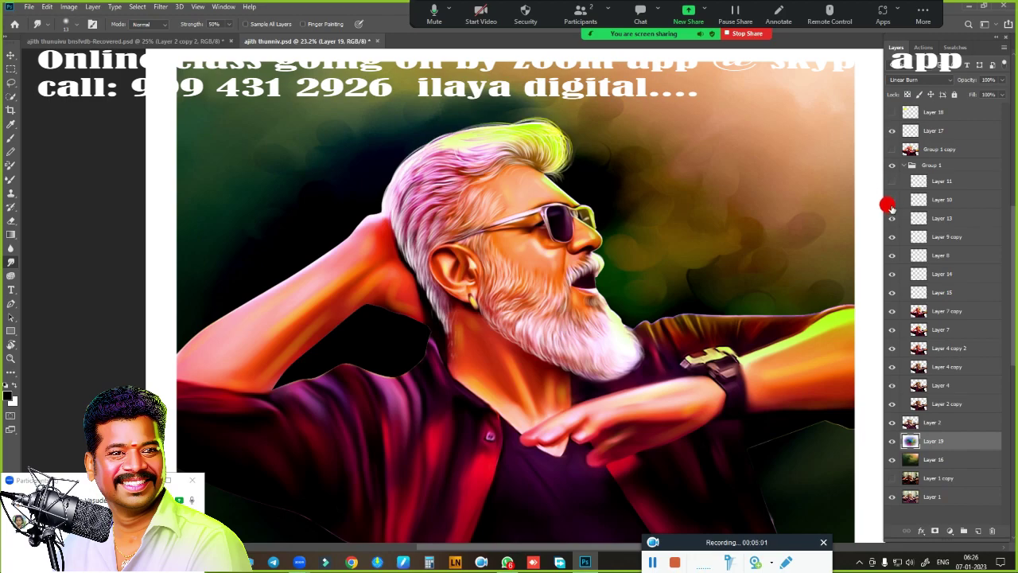
{"action": "left_click", "coordinate": [904, 165]}
{"action": "left_click", "coordinate": [889, 151]}
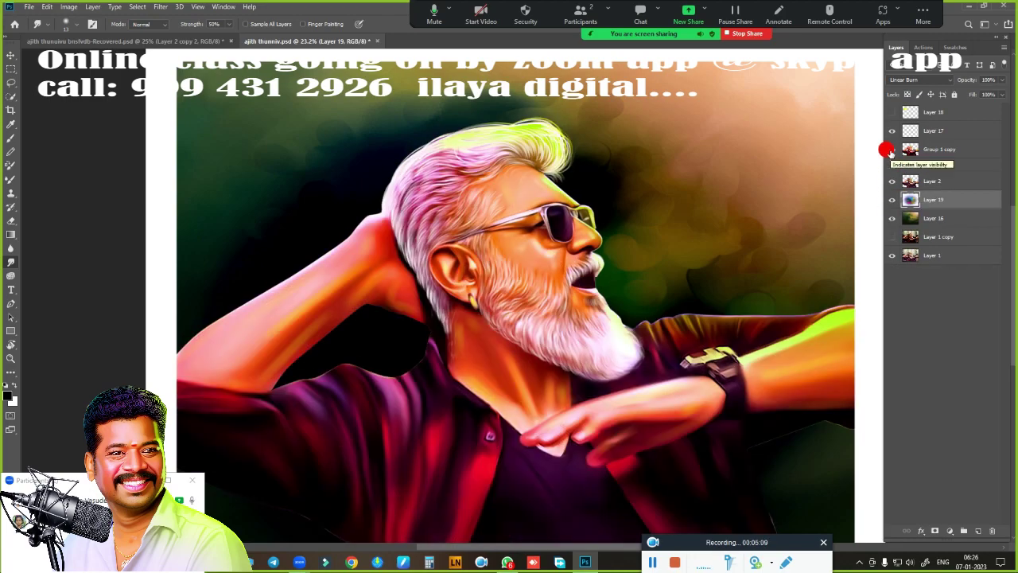
{"action": "left_click", "coordinate": [889, 150]}
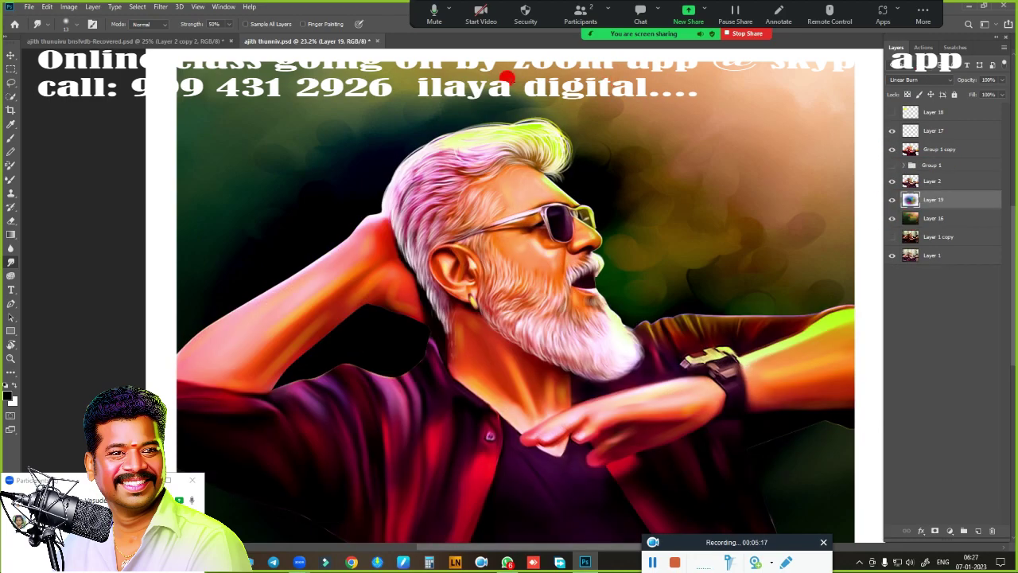
{"action": "left_click", "coordinate": [379, 41]}
- Finish closing the reference painting, then close the sample portrait without saving
{"action": "left_click", "coordinate": [510, 212]}
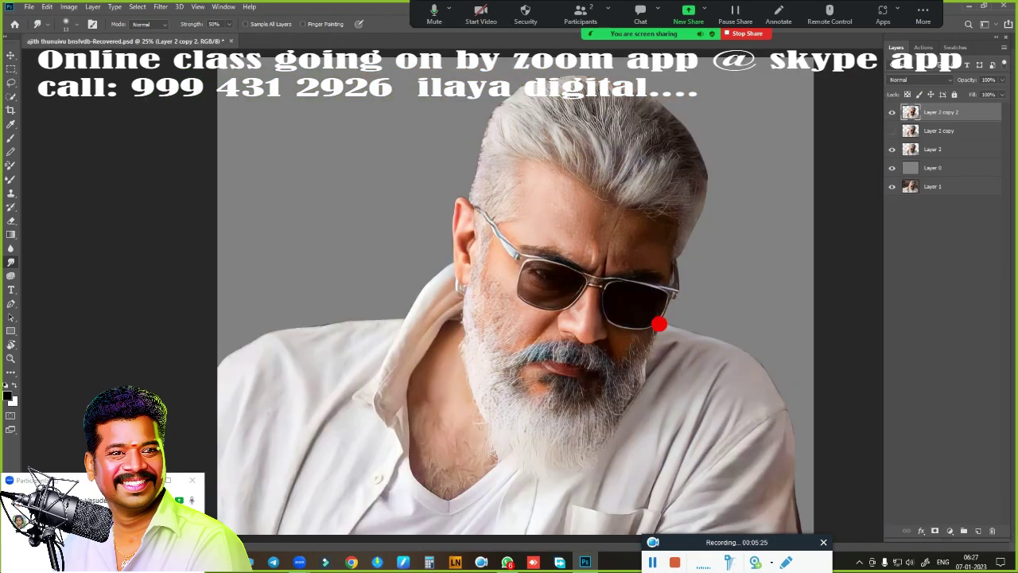
{"action": "left_click", "coordinate": [29, 6]}
{"action": "left_click", "coordinate": [44, 31]}
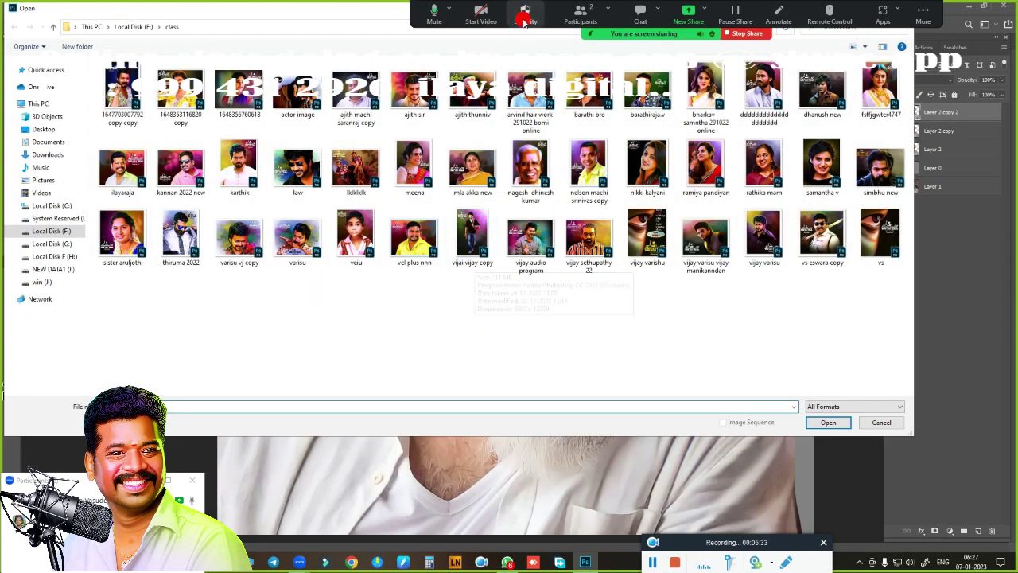
{"action": "key", "text": "Escape"}
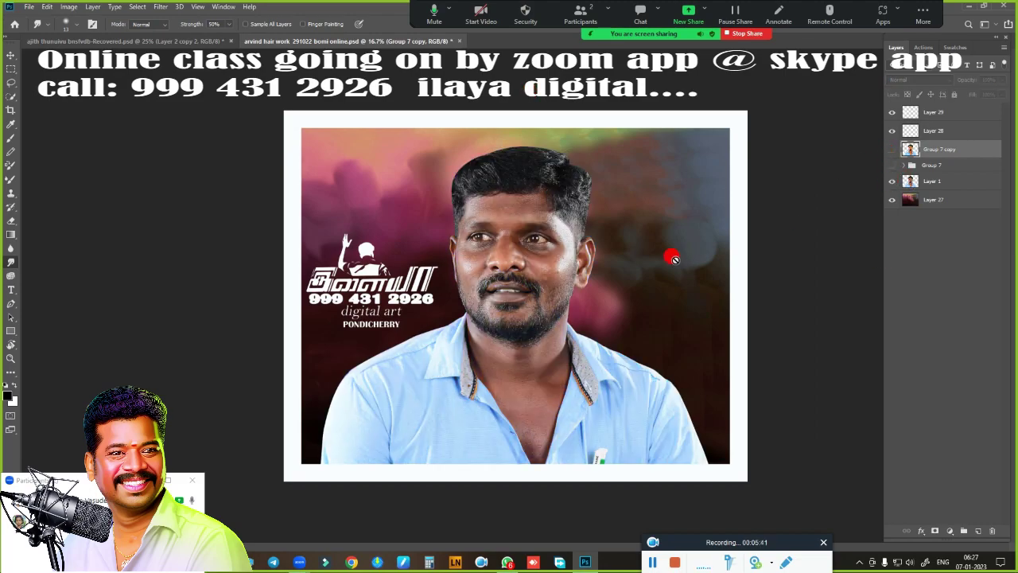
{"action": "left_click", "coordinate": [891, 149]}
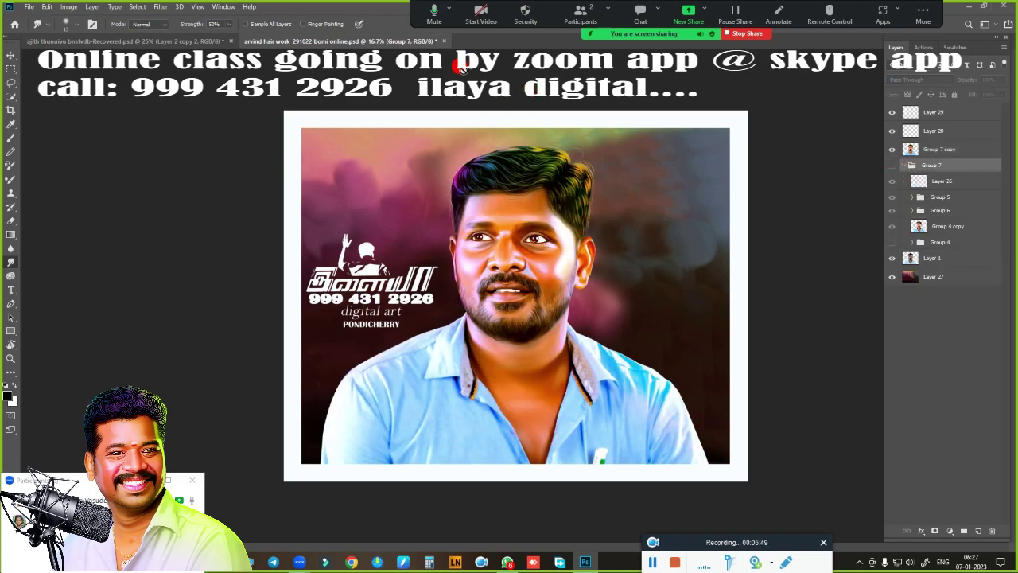
{"action": "key", "text": "ctrl+w"}
{"action": "left_click", "coordinate": [512, 207]}
- Open the dhanush painted portrait PSD from the class folder
{"action": "key", "text": "ctrl+o"}
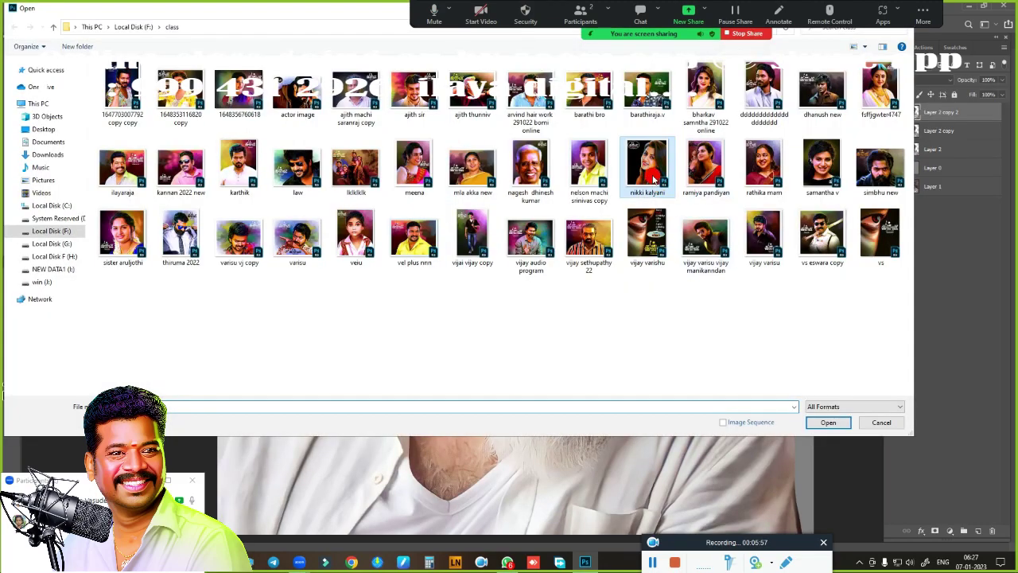
{"action": "type", "text": "dhanush"}
{"action": "left_click", "coordinate": [828, 422]}
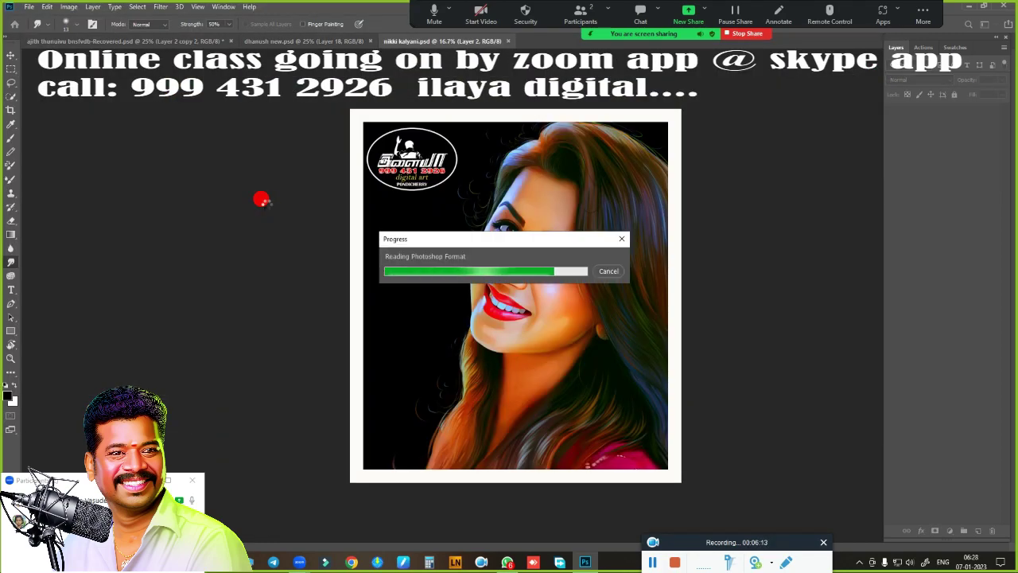
- Toggle the painted layer in each sample portrait to compare painting against original photo
{"action": "left_click", "coordinate": [891, 132]}
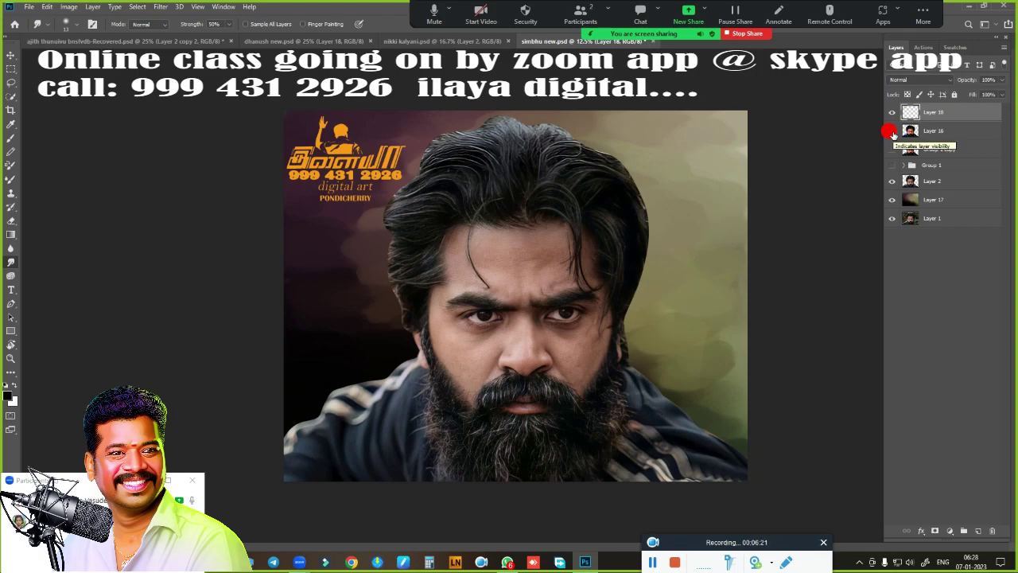
{"action": "left_click", "coordinate": [891, 132]}
{"action": "left_click", "coordinate": [892, 132]}
{"action": "left_click", "coordinate": [892, 132]}
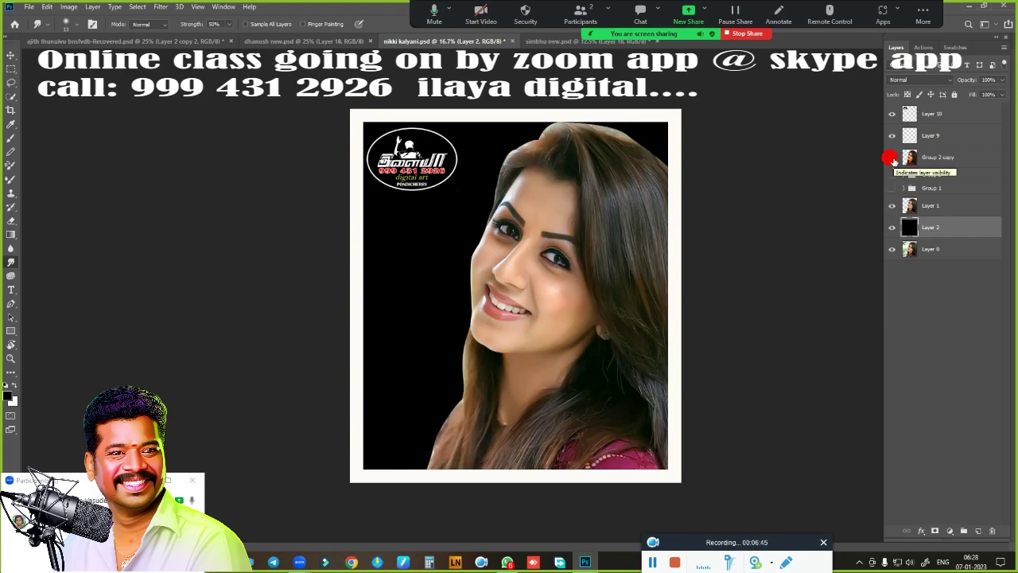
{"action": "left_click", "coordinate": [891, 158]}
{"action": "left_click", "coordinate": [892, 158]}
{"action": "left_click", "coordinate": [891, 159]}
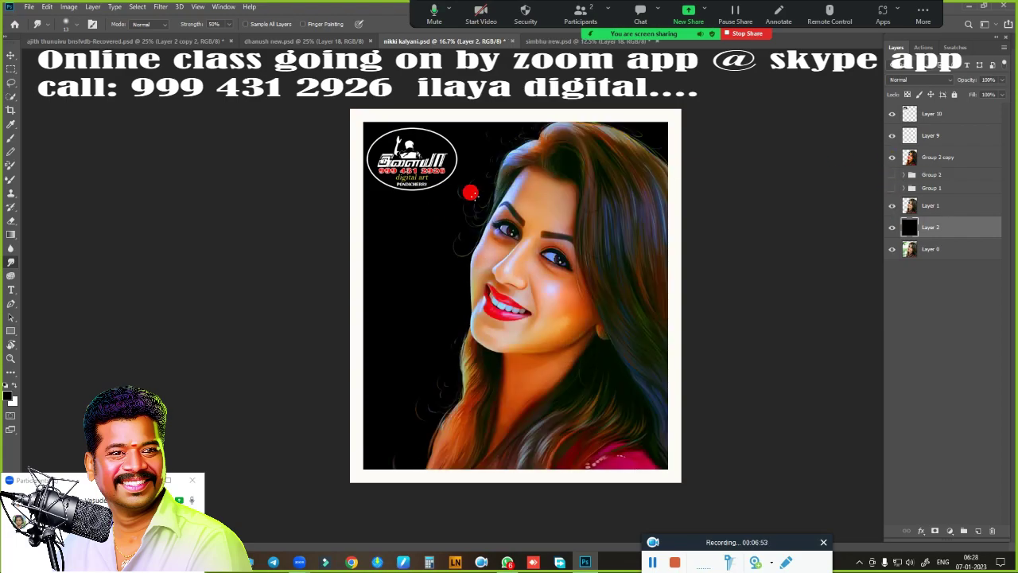
{"action": "left_click", "coordinate": [350, 42]}
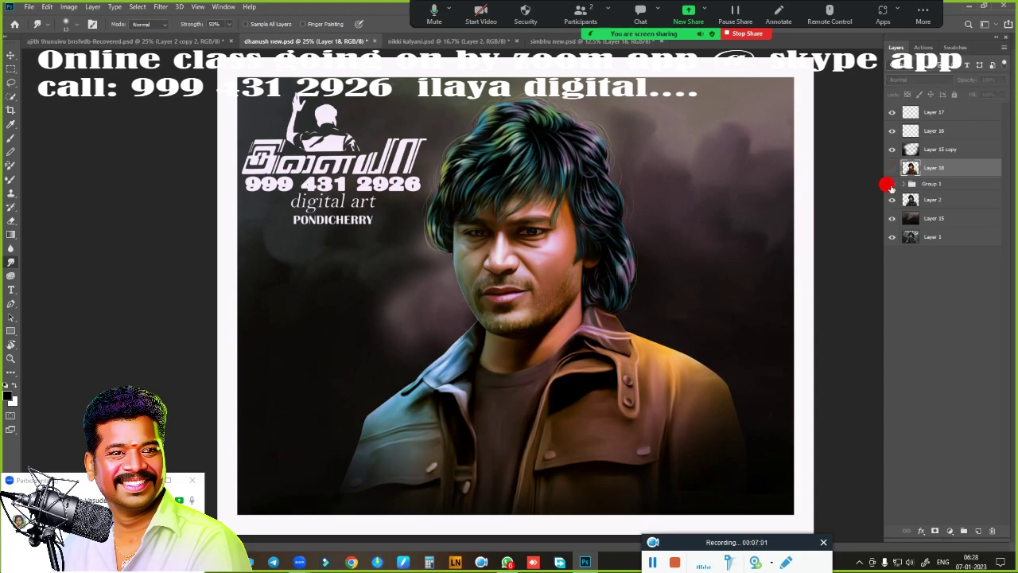
{"action": "left_click", "coordinate": [892, 168]}
{"action": "left_click", "coordinate": [890, 168]}
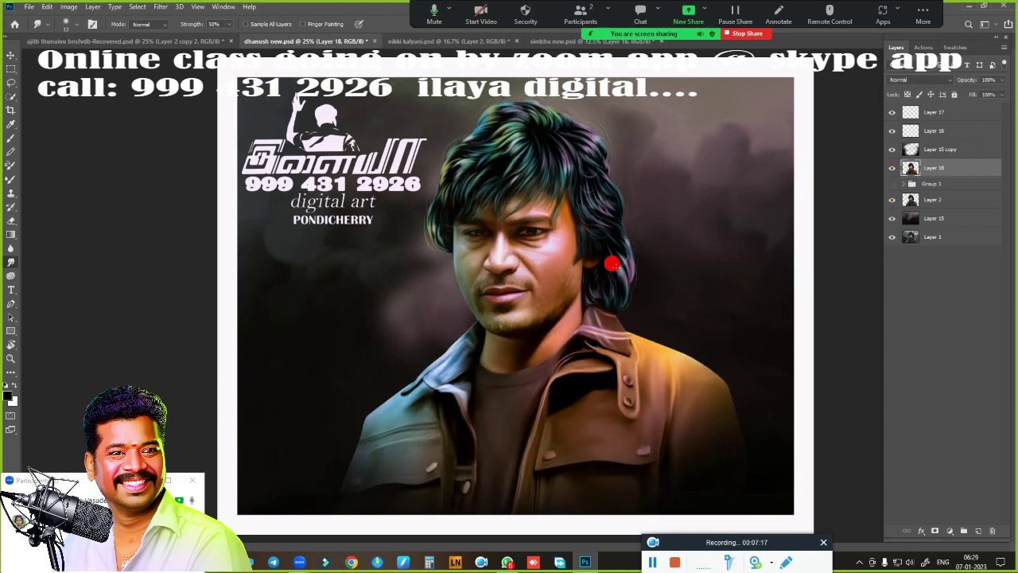
- Close the leather-jacket, smiling woman and dark-bearded man portraits without saving
{"action": "left_click", "coordinate": [374, 41]}
{"action": "left_click", "coordinate": [501, 209]}
{"action": "left_click", "coordinate": [374, 40]}
{"action": "left_click", "coordinate": [501, 209]}
{"action": "left_click", "coordinate": [374, 40]}
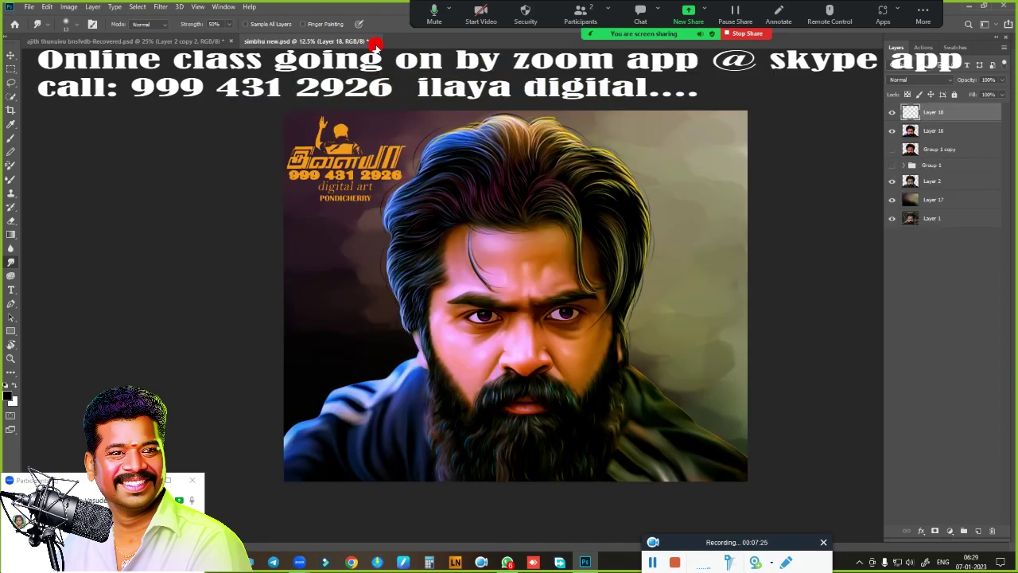
{"action": "left_click", "coordinate": [501, 209]}
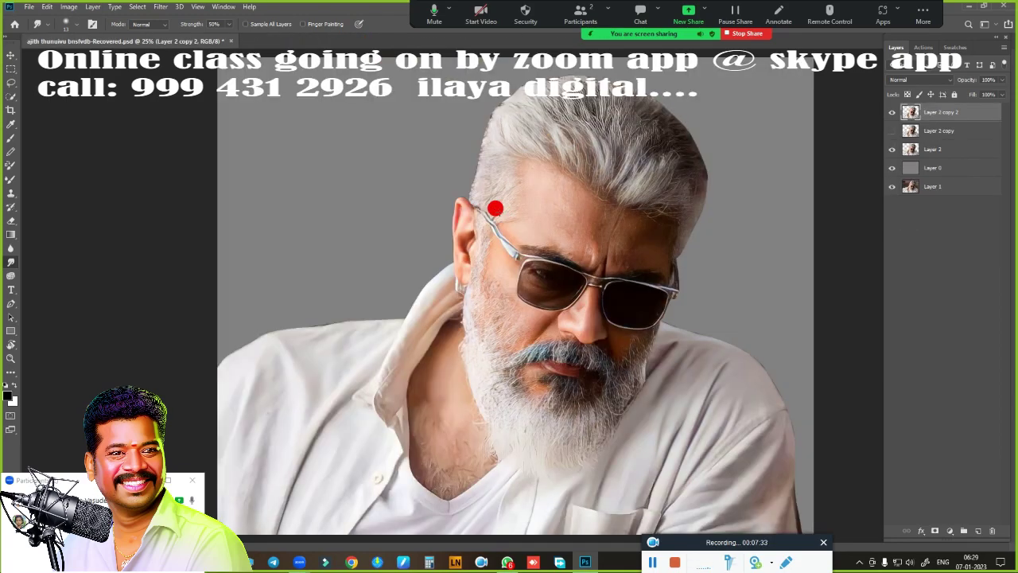
- Add empty Layer 3 on top and choose the very large 1487 px soft brush preset
{"action": "left_click", "coordinate": [977, 531]}
{"action": "right_click", "coordinate": [391, 326]}
{"action": "left_click", "coordinate": [374, 368]}
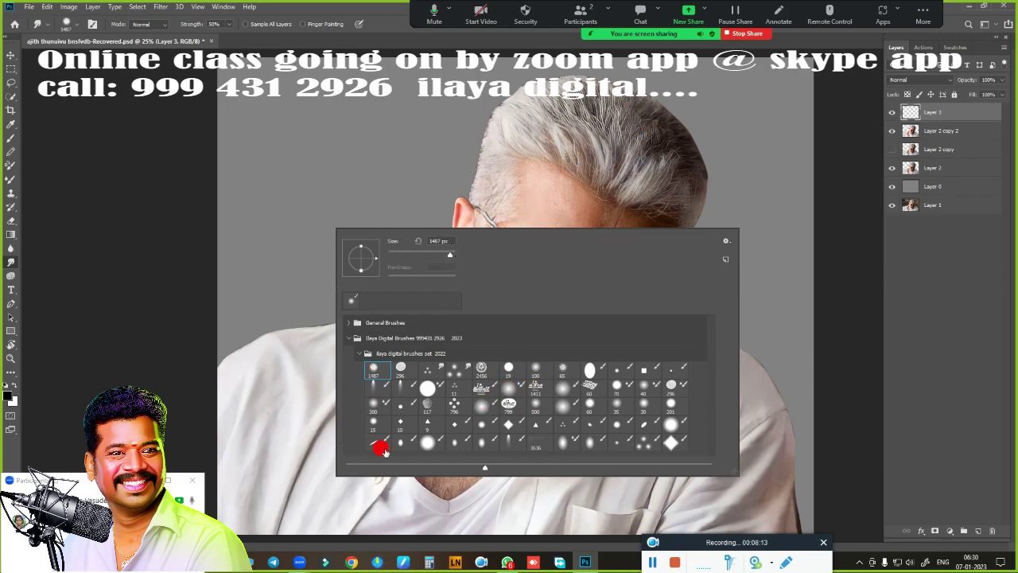
{"action": "double_click", "coordinate": [623, 405]}
{"action": "type", "text": "80"}
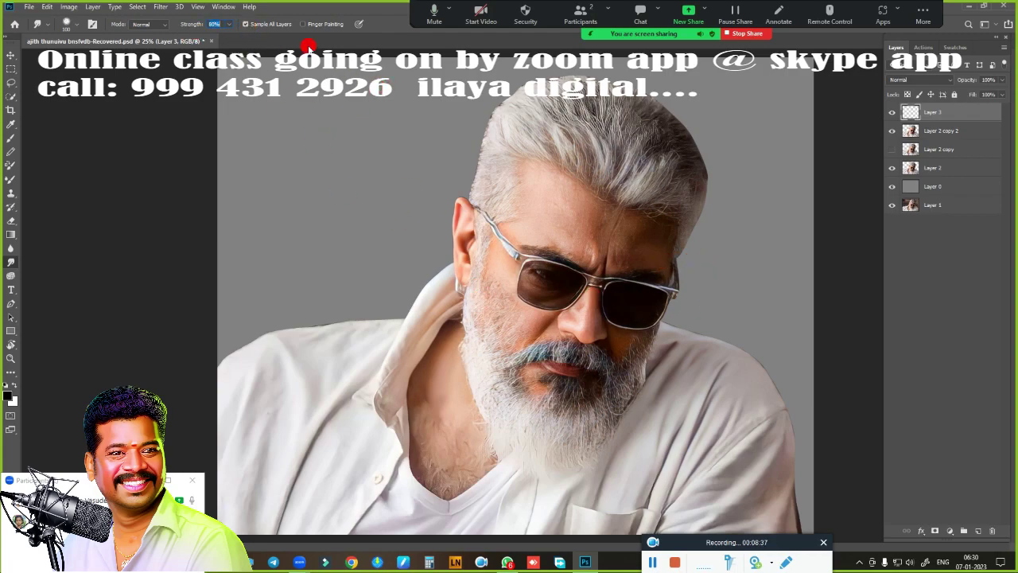
- Dock the Brush Settings panel and enable Transfer controlled by Pen Pressure
{"action": "left_click", "coordinate": [223, 7]}
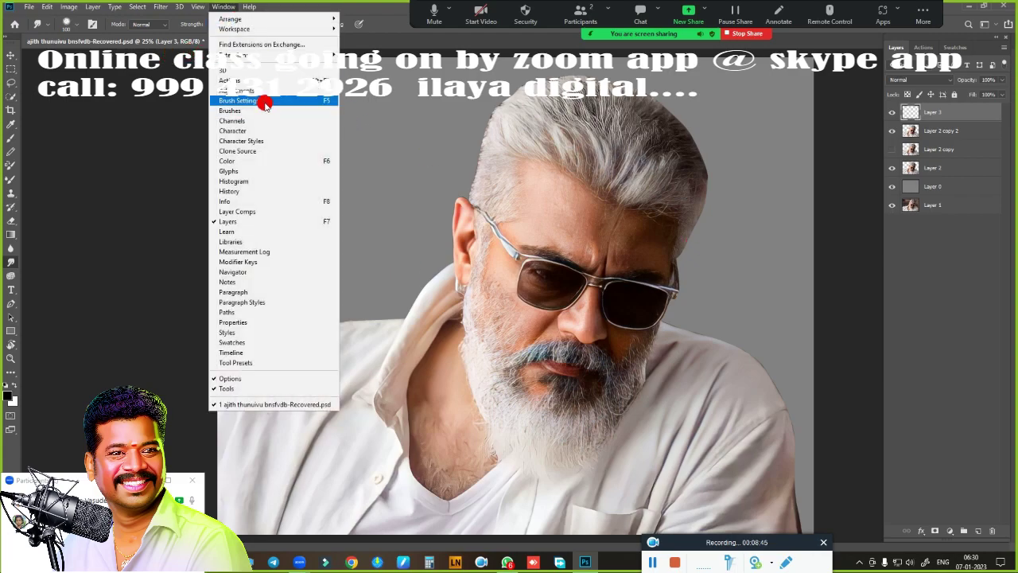
{"action": "left_click", "coordinate": [268, 99]}
{"action": "mouse_move", "coordinate": [772, 132]}
{"action": "left_mouse_down"}
{"action": "mouse_move", "coordinate": [961, 279]}
{"action": "mouse_move", "coordinate": [917, 234]}
{"action": "left_mouse_up"}
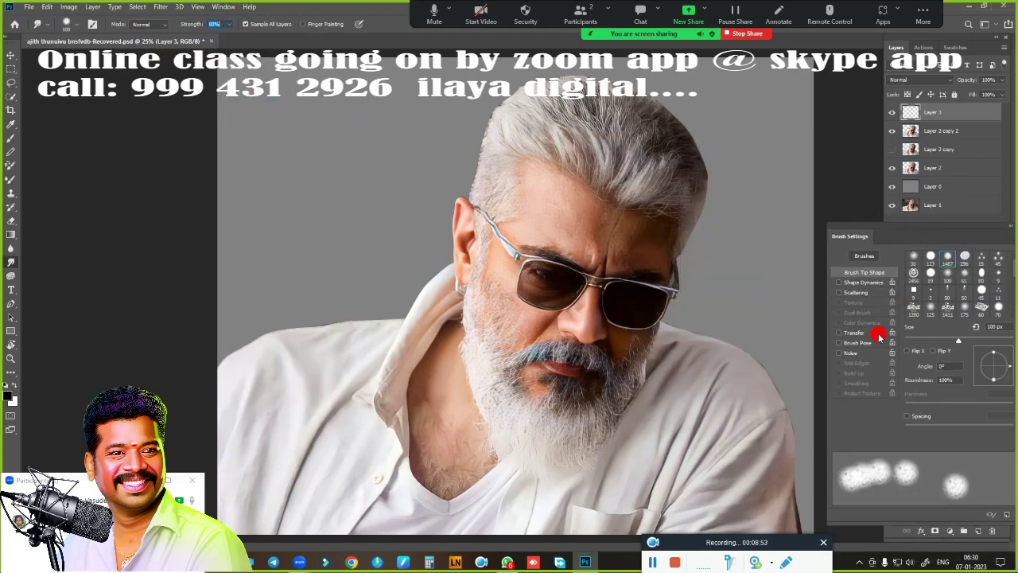
{"action": "left_click", "coordinate": [854, 332]}
{"action": "left_click", "coordinate": [962, 325]}
{"action": "left_click", "coordinate": [958, 350]}
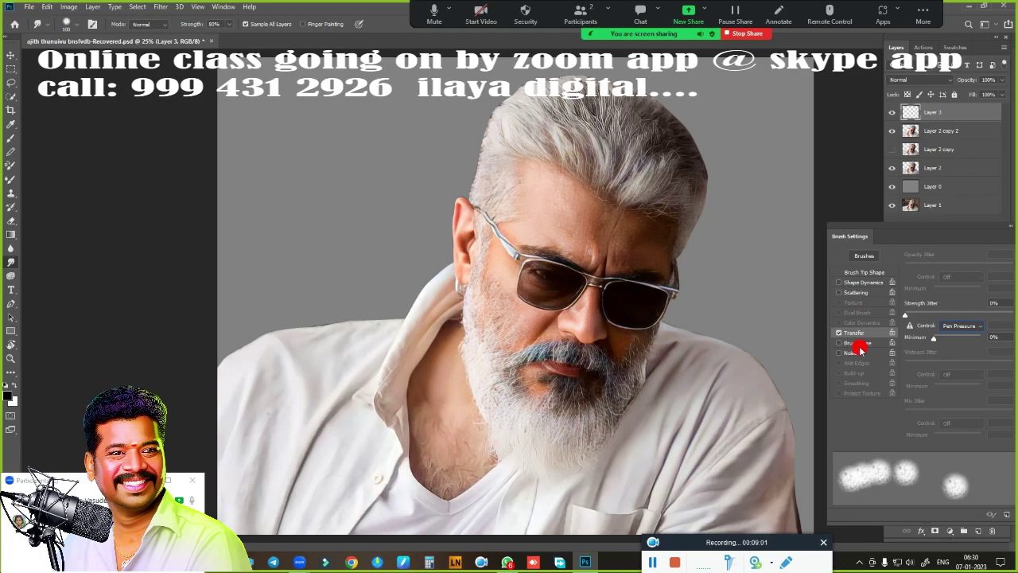
- Try small hard and scattered-dots brush presets, then return to the very large soft brush
{"action": "right_click", "coordinate": [305, 267]}
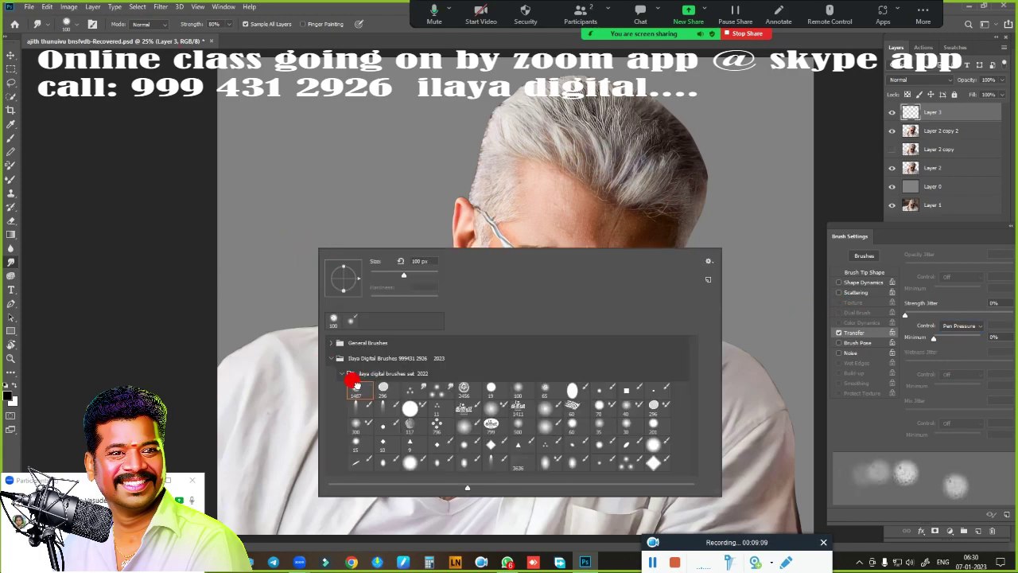
{"action": "left_click", "coordinate": [492, 464]}
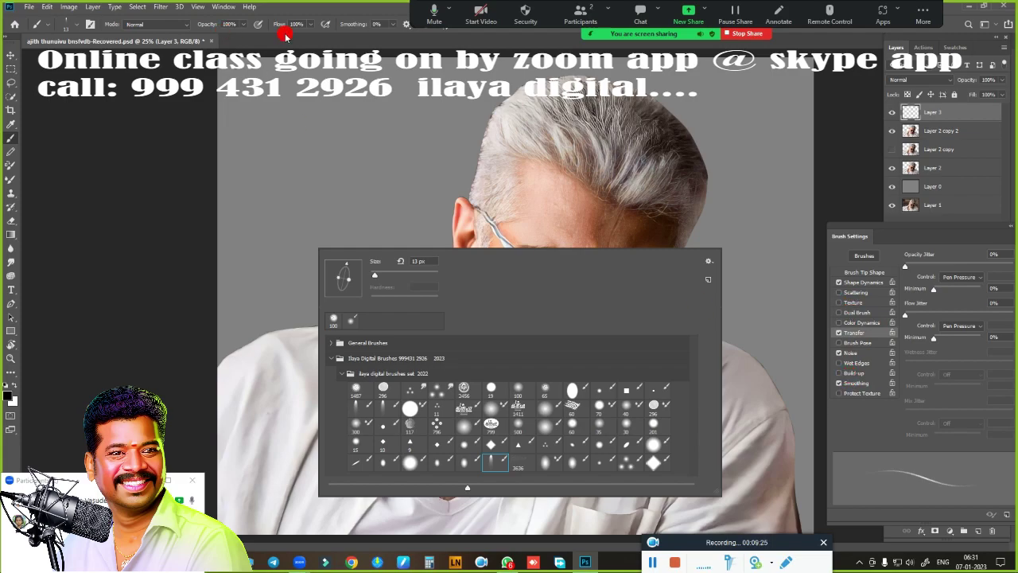
{"action": "left_click", "coordinate": [438, 443]}
{"action": "left_click", "coordinate": [629, 461]}
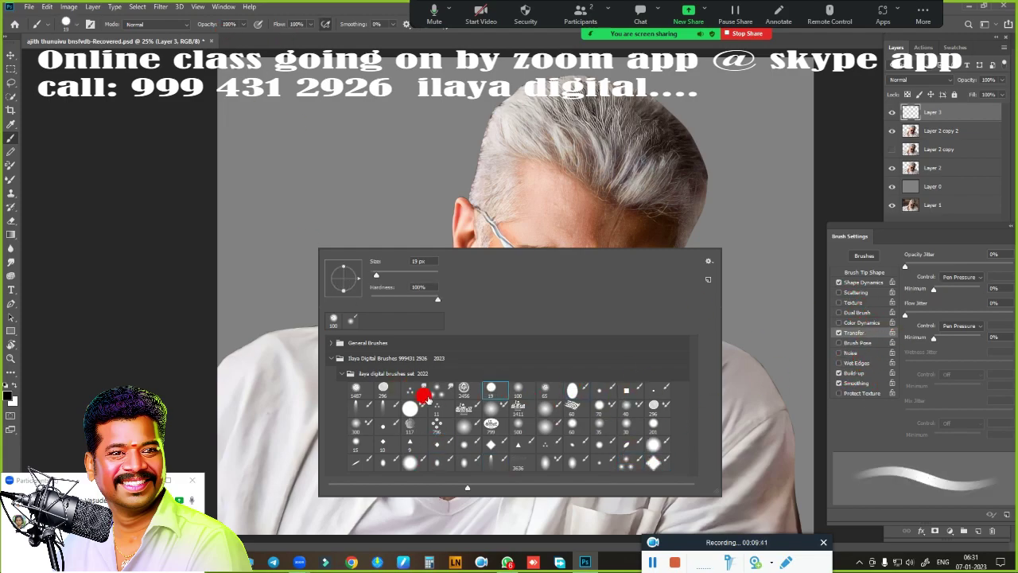
{"action": "left_click", "coordinate": [356, 389]}
{"action": "key", "text": "Escape"}
- Zoom in toward the nose and tilt the canvas view about 13 degrees
{"action": "key", "text": "r"}
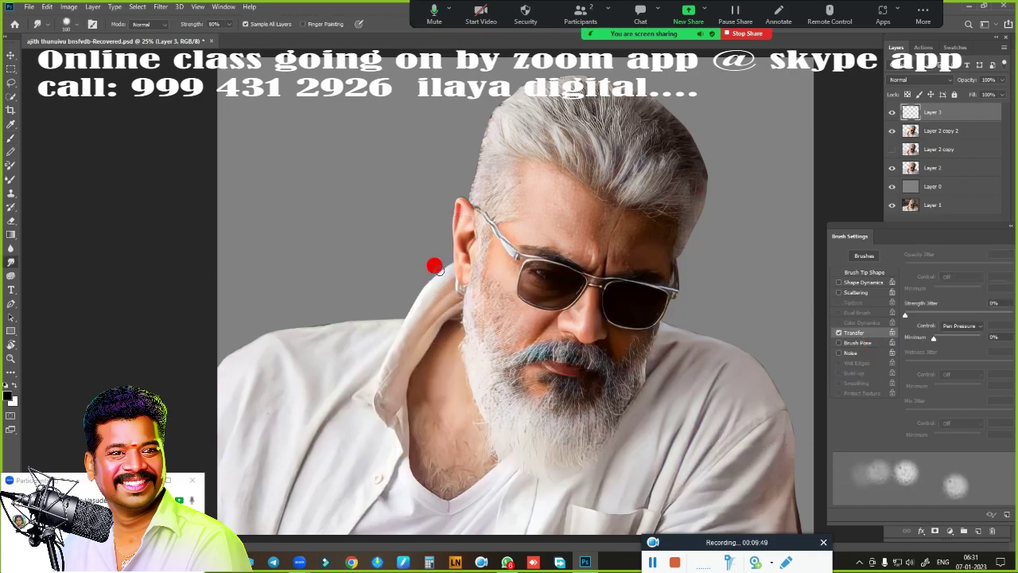
{"action": "right_click", "coordinate": [457, 269]}
{"action": "key", "text": "Escape"}
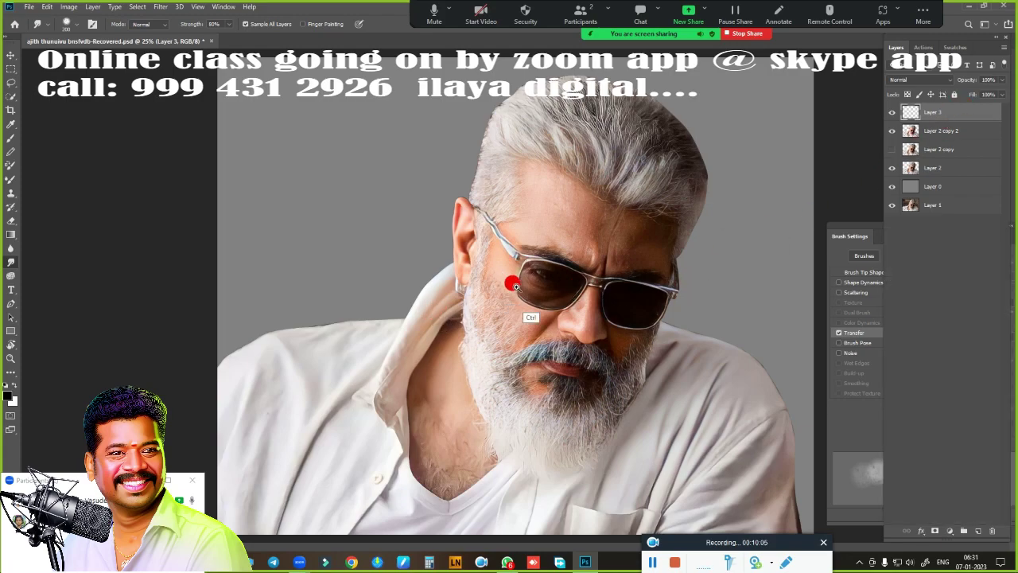
{"action": "scroll", "coordinate": [509, 273], "scroll_direction": "up", "scroll_amount": 1}
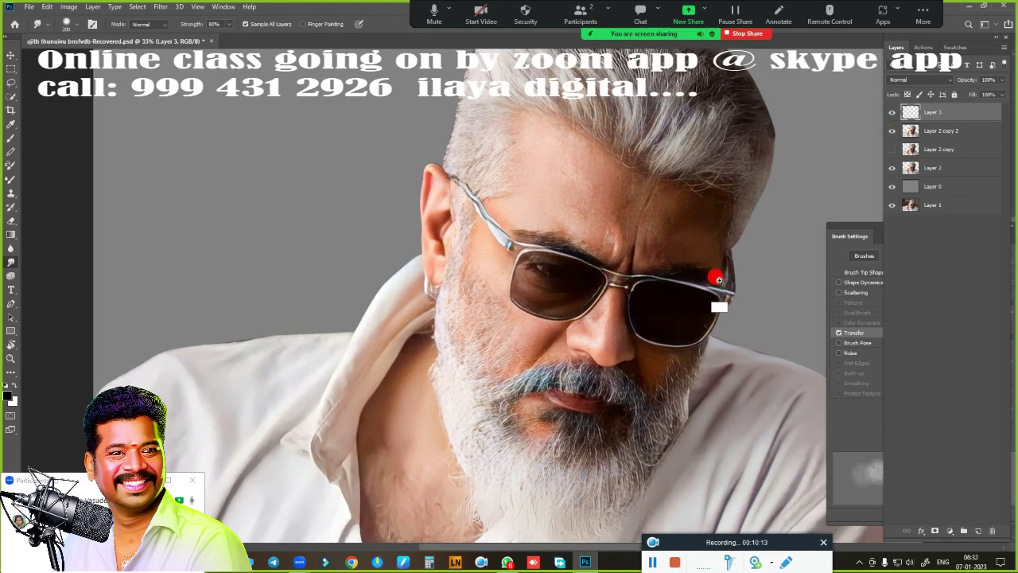
{"action": "scroll", "coordinate": [716, 278], "scroll_direction": "up", "scroll_amount": 5}
{"action": "key", "text": "r"}
{"action": "left_click_drag", "start_coordinate": [686, 322], "coordinate": [689, 273]}
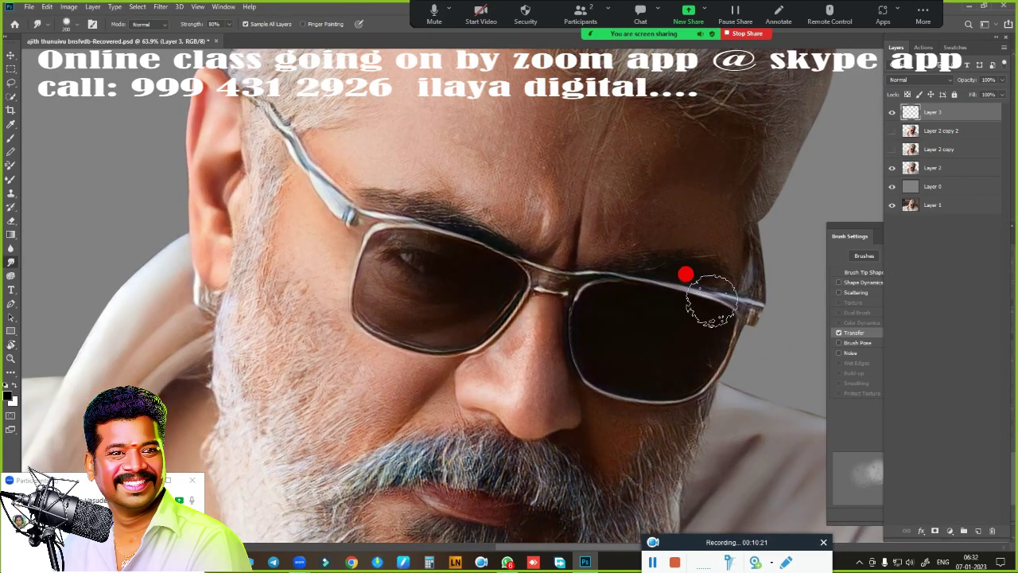
- Zoom to 160% on the nose and choose the Very Wet, Light Mix mixer brush preset
{"action": "scroll", "coordinate": [518, 307], "scroll_direction": "up", "scroll_amount": 3}
{"action": "scroll", "coordinate": [517, 231], "scroll_direction": "up", "scroll_amount": 3}
{"action": "scroll", "coordinate": [519, 231], "scroll_direction": "down", "scroll_amount": 2}
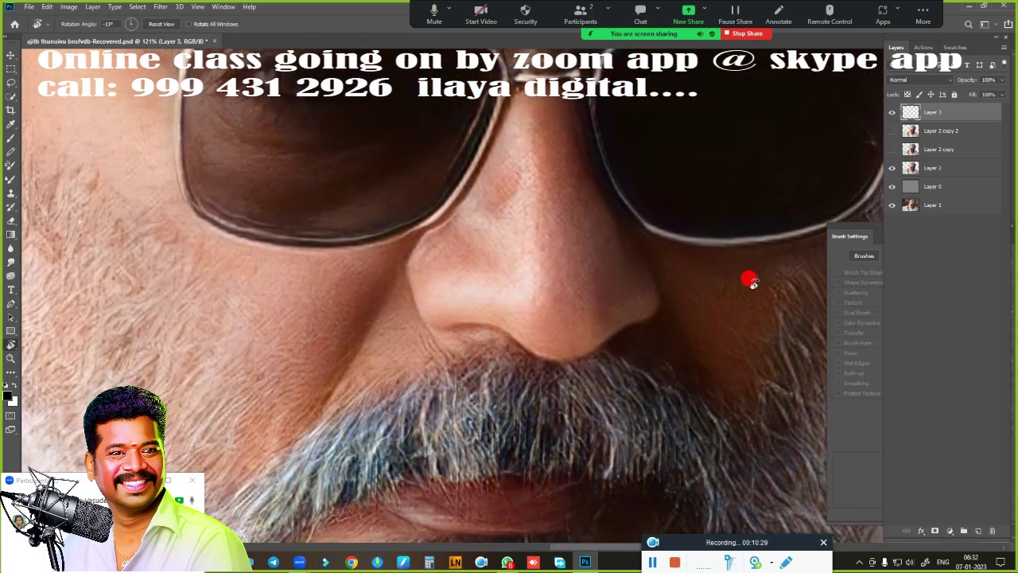
{"action": "scroll", "coordinate": [561, 275], "scroll_direction": "down", "scroll_amount": 2}
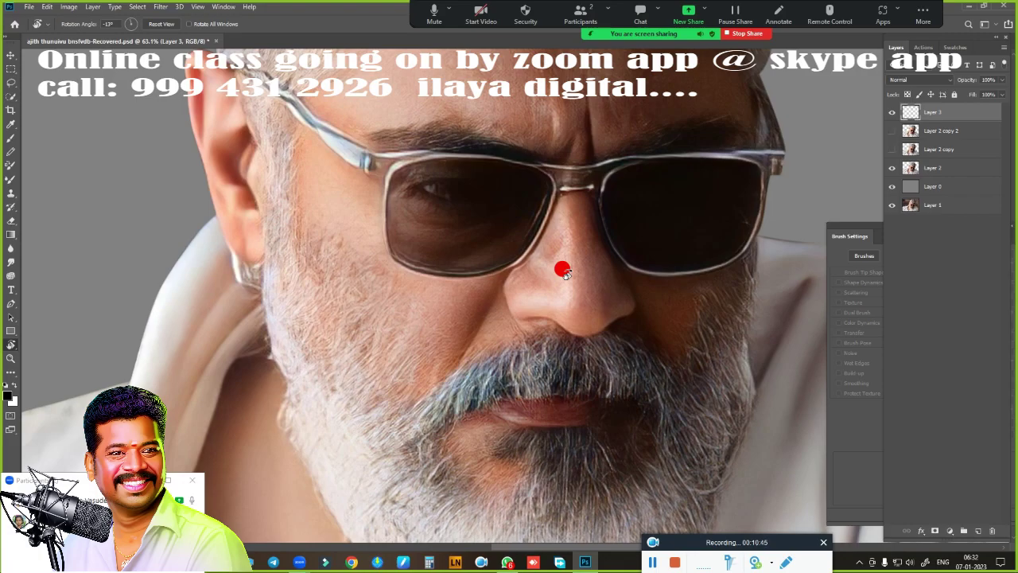
{"action": "scroll", "coordinate": [540, 319], "scroll_direction": "up", "scroll_amount": 3}
{"action": "scroll", "coordinate": [445, 347], "scroll_direction": "up", "scroll_amount": 3}
{"action": "scroll", "coordinate": [410, 302], "scroll_direction": "up", "scroll_amount": 2}
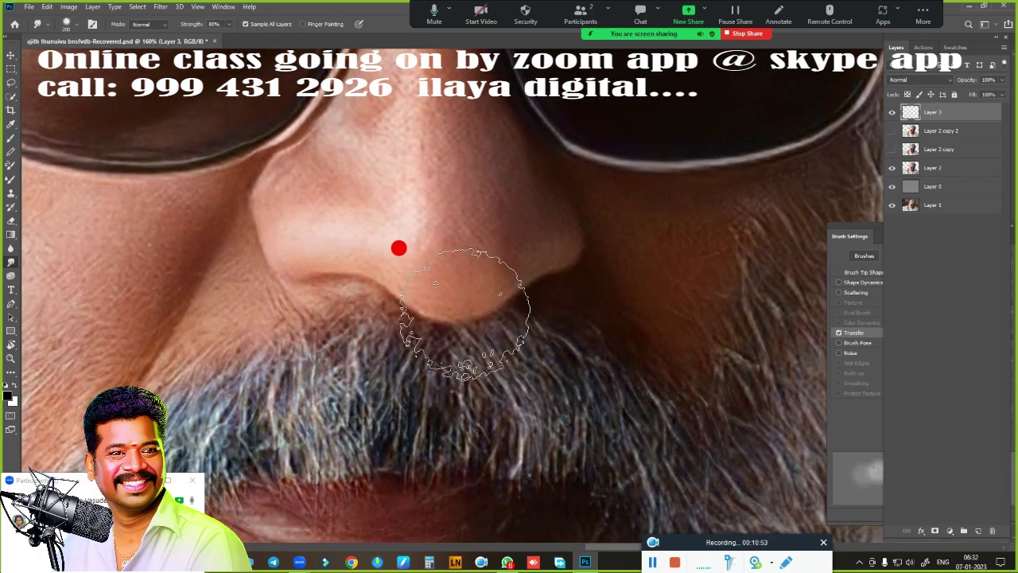
{"action": "right_click", "coordinate": [398, 215]}
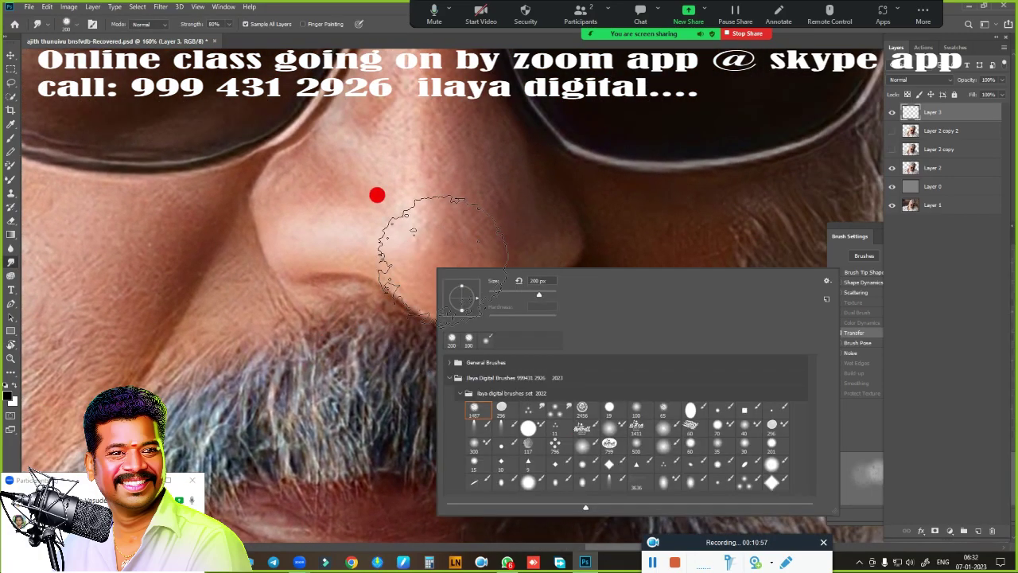
{"action": "left_click", "coordinate": [607, 427]}
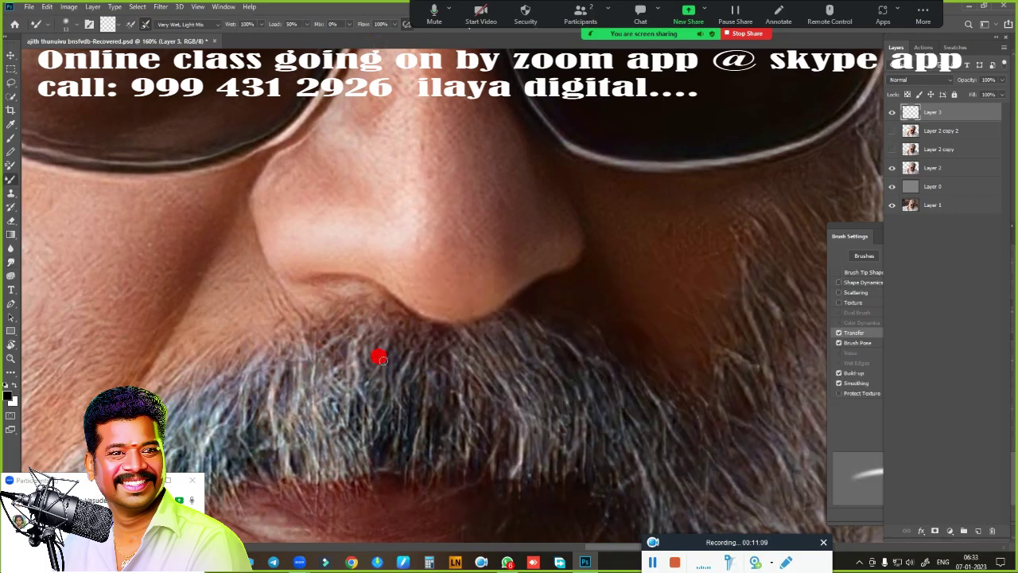
- Frame the nose below the glasses rim in view, then switch to the Smudge tool
{"action": "scroll", "coordinate": [437, 345], "scroll_direction": "down", "scroll_amount": 2}
{"action": "scroll", "coordinate": [470, 359], "scroll_direction": "up", "scroll_amount": 3}
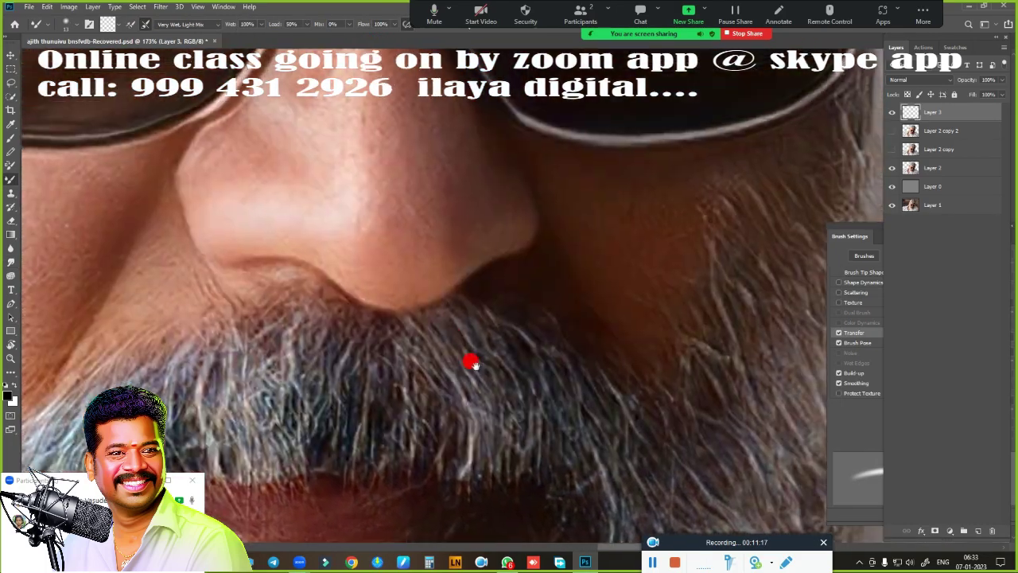
{"action": "scroll", "coordinate": [485, 334], "scroll_direction": "up", "scroll_amount": 1}
{"action": "left_click_drag", "start_coordinate": [604, 286], "coordinate": [497, 372]}
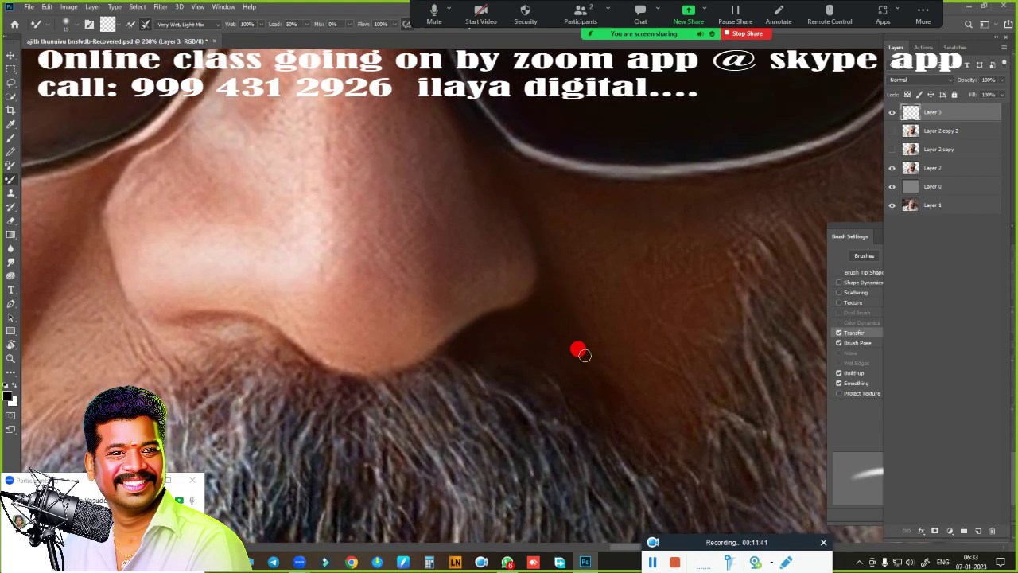
{"action": "left_click_drag", "start_coordinate": [401, 374], "coordinate": [487, 326]}
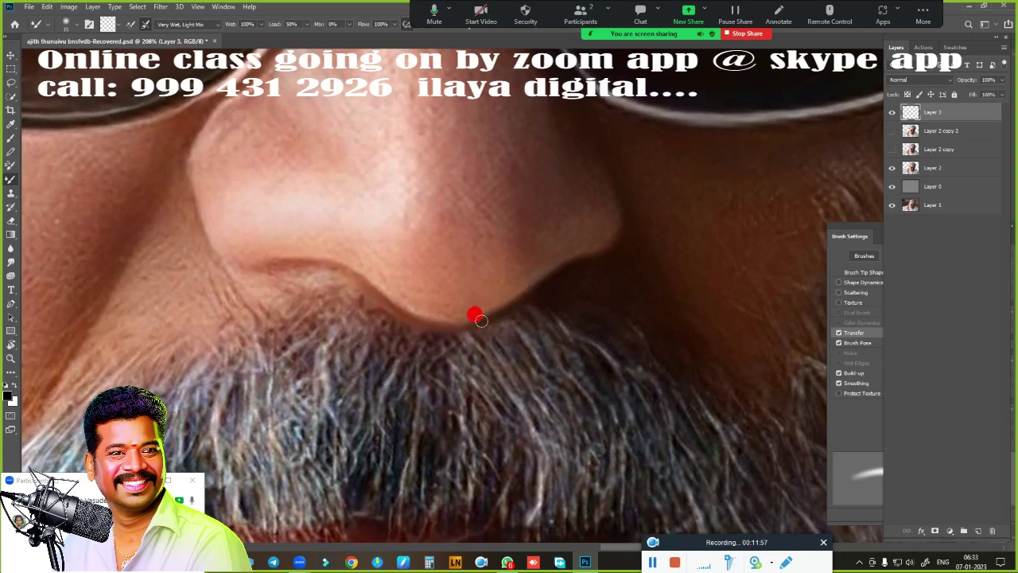
{"action": "scroll", "coordinate": [444, 278], "scroll_direction": "left", "scroll_amount": 3}
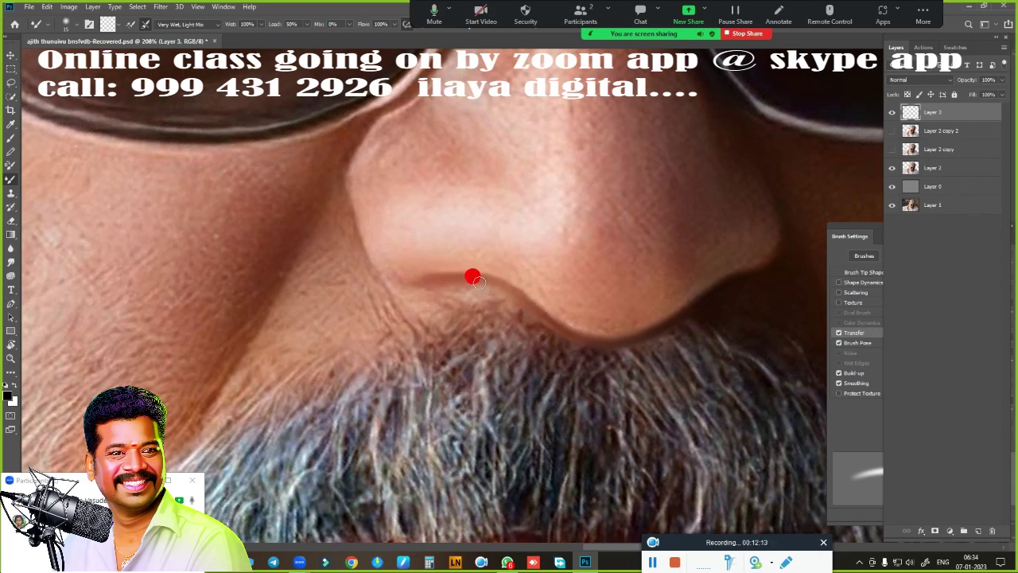
{"action": "scroll", "coordinate": [369, 273], "scroll_direction": "up", "scroll_amount": 3}
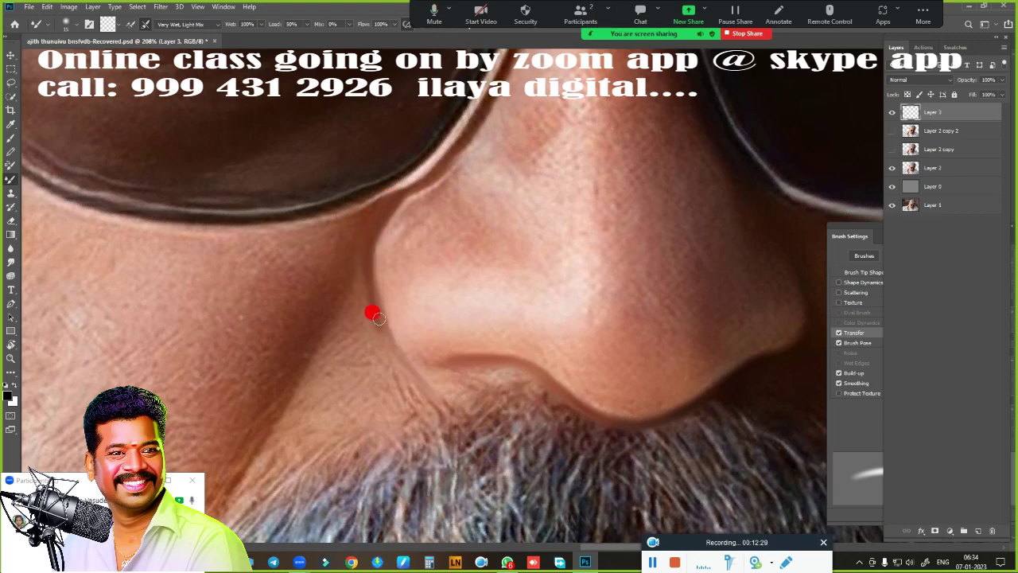
{"action": "scroll", "coordinate": [422, 182], "scroll_direction": "down", "scroll_amount": 3}
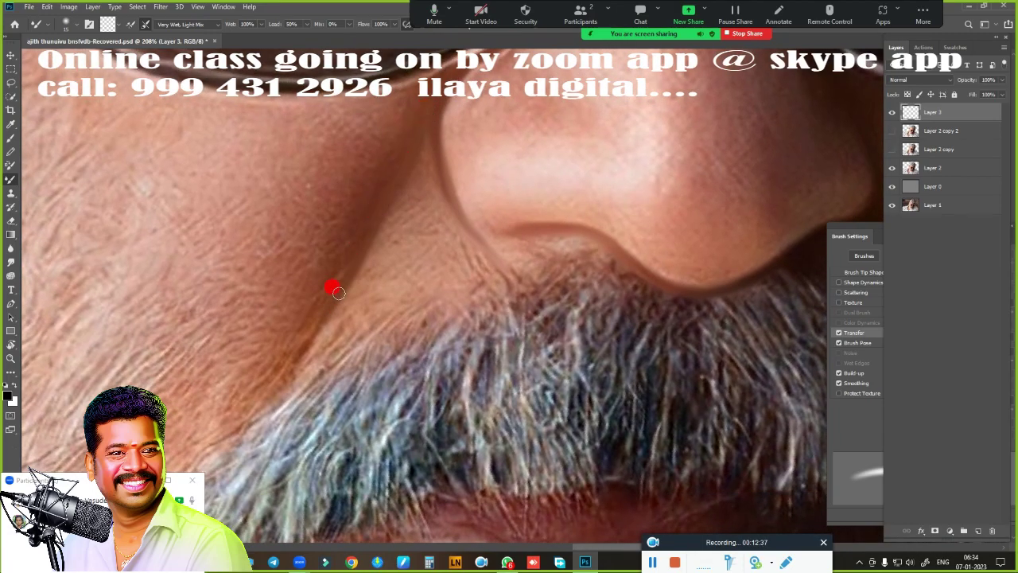
{"action": "scroll", "coordinate": [335, 291], "scroll_direction": "down", "scroll_amount": 2}
{"action": "scroll", "coordinate": [382, 400], "scroll_direction": "down", "scroll_amount": 2}
{"action": "scroll", "coordinate": [588, 304], "scroll_direction": "up", "scroll_amount": 2}
{"action": "scroll", "coordinate": [486, 345], "scroll_direction": "up", "scroll_amount": 1}
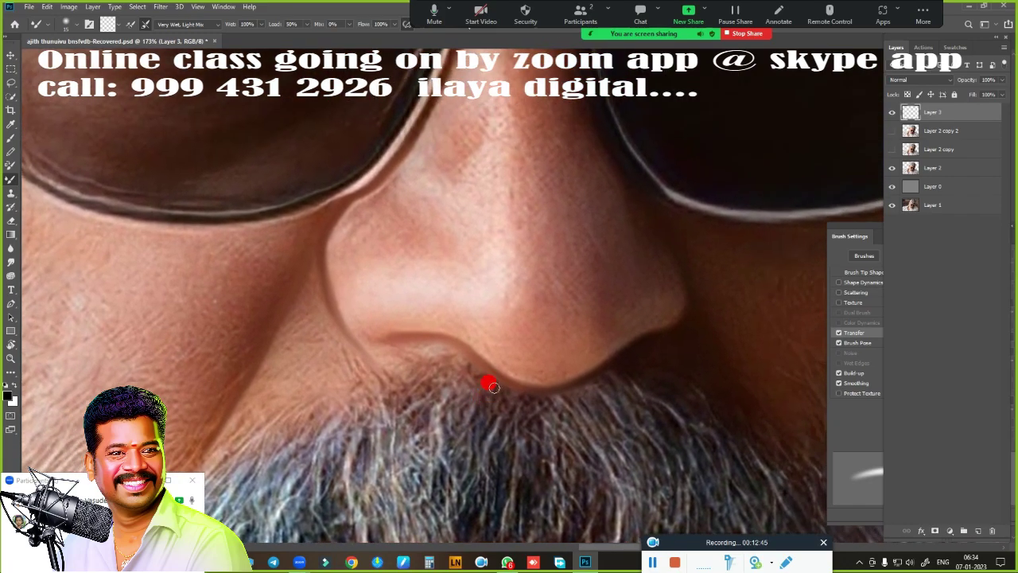
{"action": "key", "text": "r"}
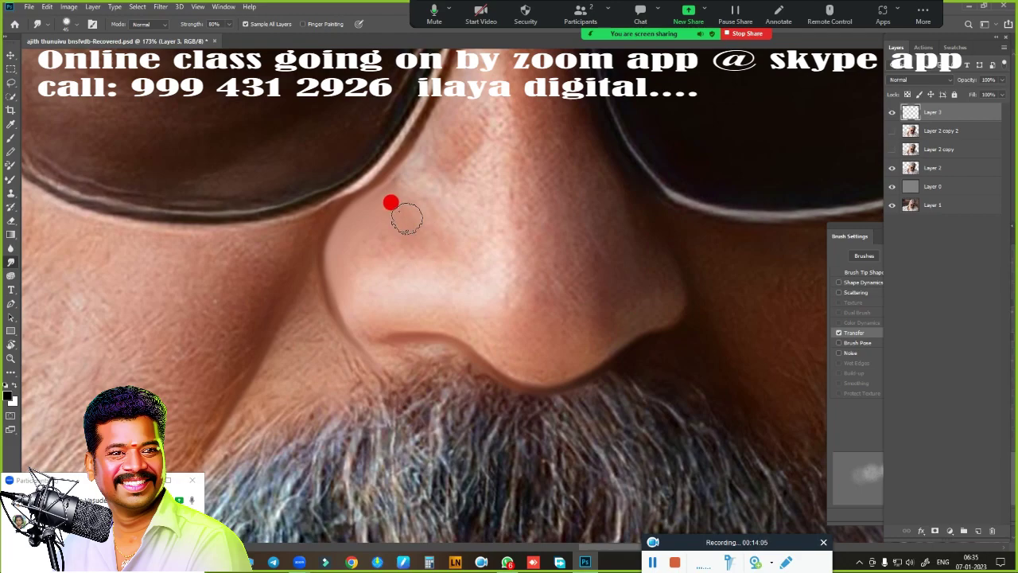
- Smudge the upper-left corner, left edge and left side of the nose into smooth skin
{"action": "mouse_move", "coordinate": [391, 203]}
{"action": "left_mouse_down"}
{"action": "mouse_move", "coordinate": [382, 177]}
{"action": "mouse_move", "coordinate": [393, 202]}
{"action": "mouse_move", "coordinate": [377, 213]}
{"action": "left_mouse_up"}
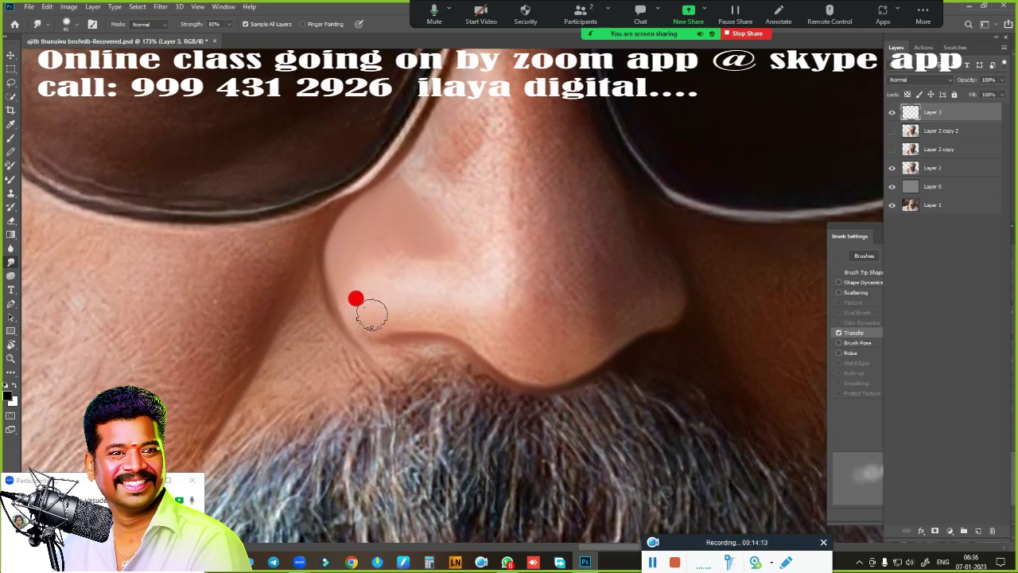
{"action": "left_click_drag", "start_coordinate": [371, 314], "coordinate": [339, 272]}
{"action": "mouse_move", "coordinate": [352, 233]}
{"action": "left_mouse_down"}
{"action": "mouse_move", "coordinate": [400, 225]}
{"action": "mouse_move", "coordinate": [396, 195]}
{"action": "left_mouse_up"}
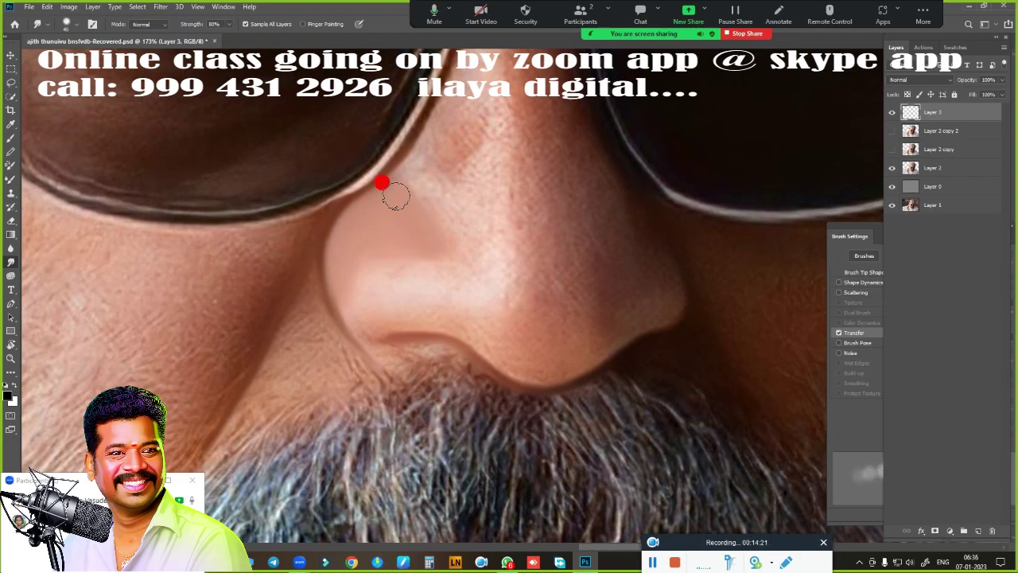
{"action": "mouse_move", "coordinate": [363, 255]}
{"action": "left_mouse_down"}
{"action": "mouse_move", "coordinate": [386, 249]}
{"action": "mouse_move", "coordinate": [380, 234]}
{"action": "mouse_move", "coordinate": [392, 265]}
{"action": "left_mouse_up"}
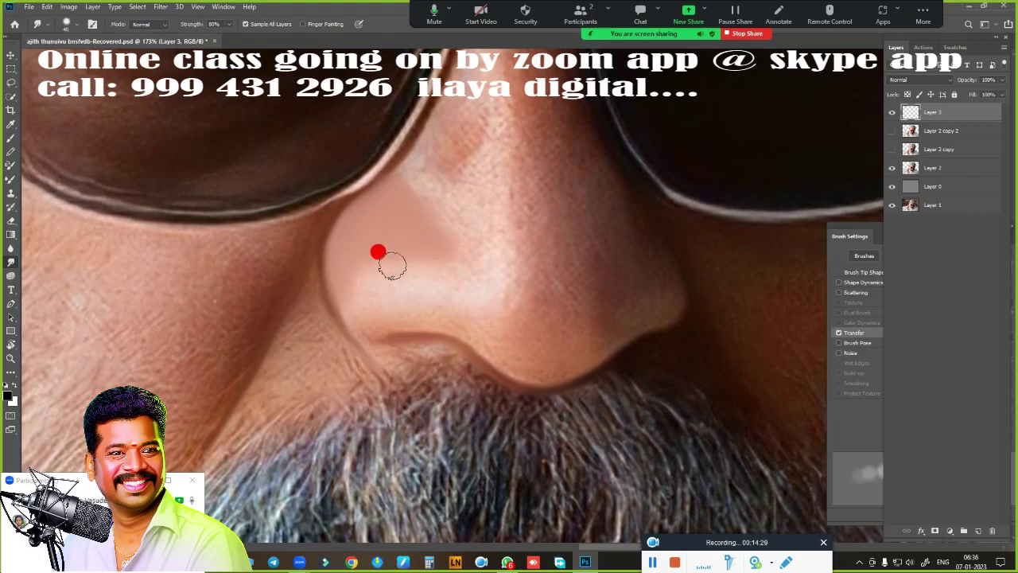
- Dismiss the accidental Image Size dialog, recenter on the nose, and smudge its left-edge shading
{"action": "key", "text": "ctrl+alt+i"}
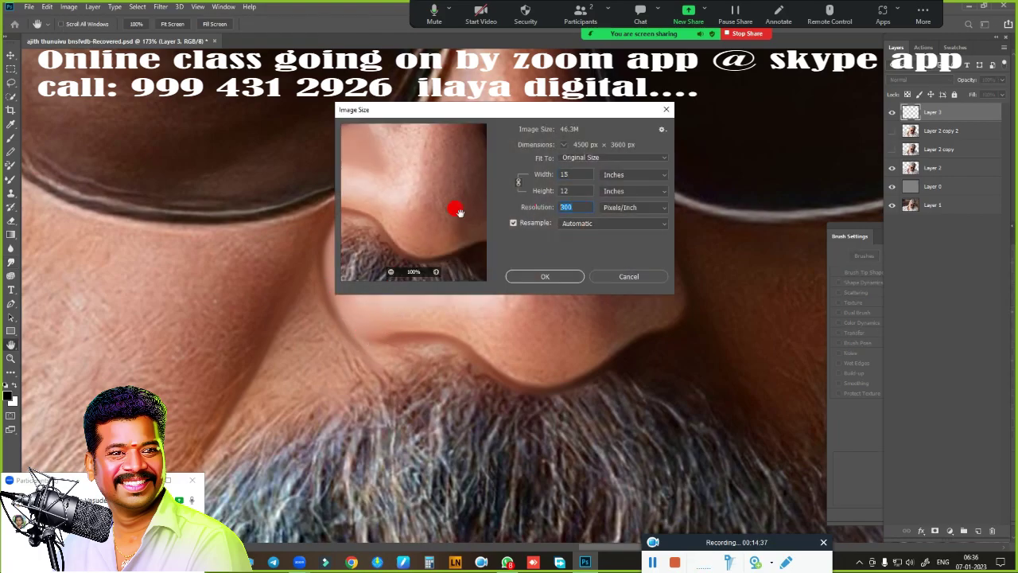
{"action": "key", "text": "Escape"}
{"action": "mouse_move", "coordinate": [341, 330]}
{"action": "left_mouse_down"}
{"action": "mouse_move", "coordinate": [427, 405]}
{"action": "mouse_move", "coordinate": [579, 341]}
{"action": "left_mouse_up"}
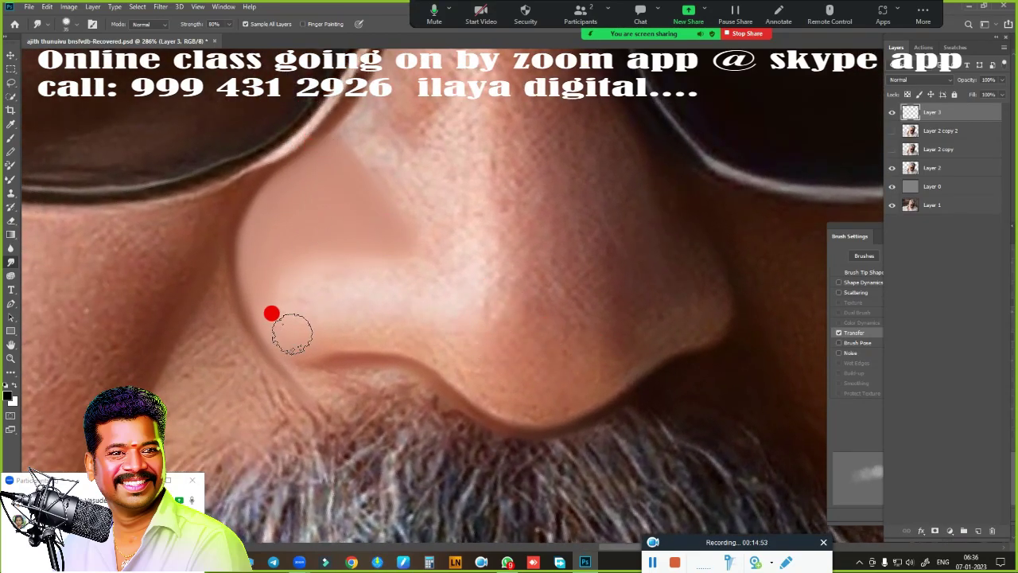
{"action": "mouse_move", "coordinate": [292, 332]}
{"action": "left_mouse_down"}
{"action": "mouse_move", "coordinate": [255, 247]}
{"action": "mouse_move", "coordinate": [342, 330]}
{"action": "mouse_move", "coordinate": [345, 282]}
{"action": "mouse_move", "coordinate": [302, 297]}
{"action": "mouse_move", "coordinate": [332, 166]}
{"action": "mouse_move", "coordinate": [265, 260]}
{"action": "mouse_move", "coordinate": [357, 325]}
{"action": "mouse_move", "coordinate": [441, 348]}
{"action": "mouse_move", "coordinate": [524, 393]}
{"action": "mouse_move", "coordinate": [266, 284]}
{"action": "mouse_move", "coordinate": [325, 297]}
{"action": "mouse_move", "coordinate": [327, 284]}
{"action": "mouse_move", "coordinate": [368, 284]}
{"action": "mouse_move", "coordinate": [495, 446]}
{"action": "left_mouse_up"}
- Hide Layer 2, show Layer 2 copy 2, and smudge the nose shading from its side down to the nostril
{"action": "left_click", "coordinate": [891, 168]}
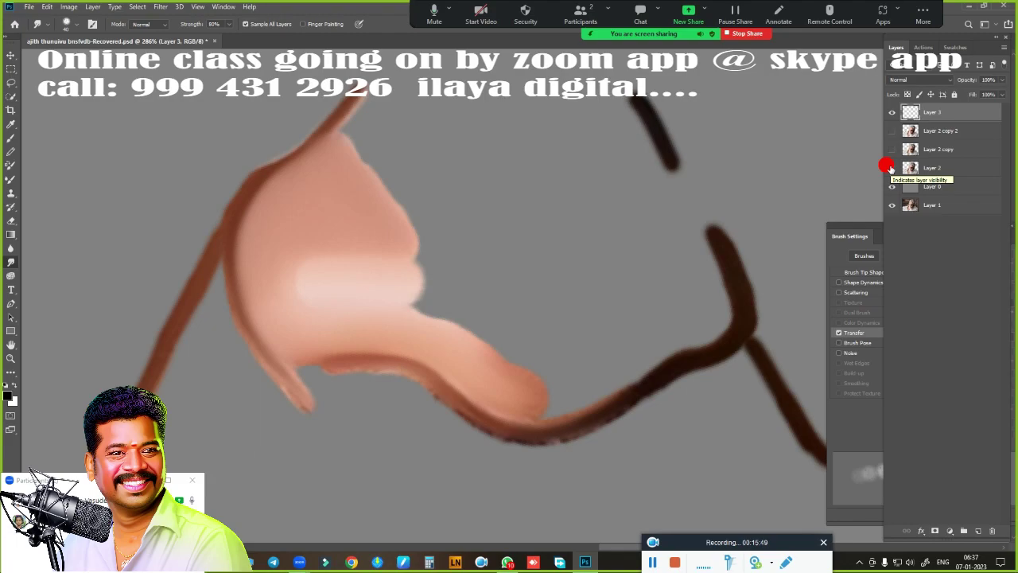
{"action": "left_click", "coordinate": [892, 131]}
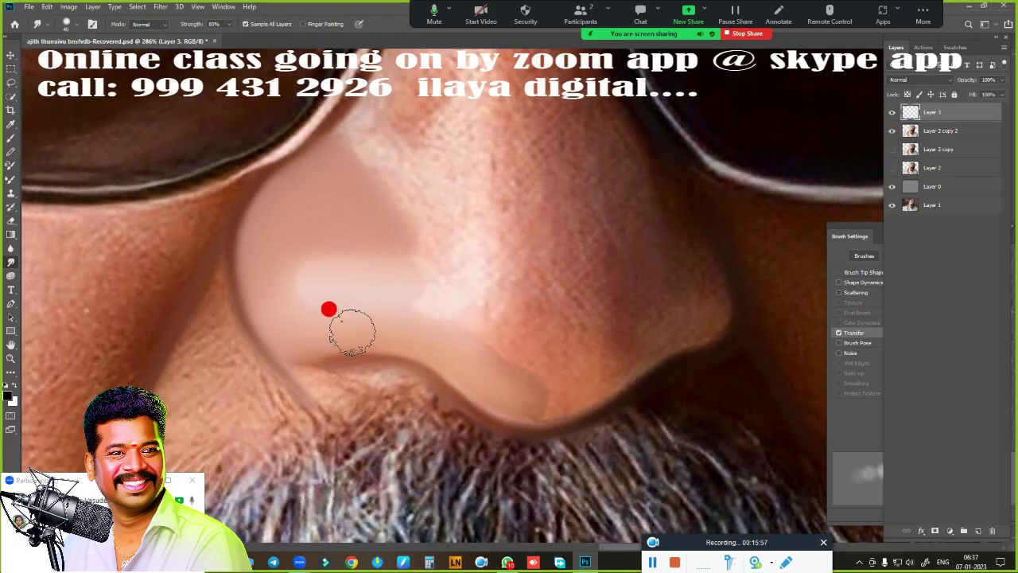
{"action": "mouse_move", "coordinate": [350, 331]}
{"action": "left_mouse_down"}
{"action": "mouse_move", "coordinate": [425, 350]}
{"action": "mouse_move", "coordinate": [326, 282]}
{"action": "mouse_move", "coordinate": [461, 284]}
{"action": "mouse_move", "coordinate": [429, 291]}
{"action": "mouse_move", "coordinate": [468, 273]}
{"action": "mouse_move", "coordinate": [432, 246]}
{"action": "mouse_move", "coordinate": [643, 291]}
{"action": "mouse_move", "coordinate": [453, 344]}
{"action": "mouse_move", "coordinate": [496, 318]}
{"action": "mouse_move", "coordinate": [383, 384]}
{"action": "mouse_move", "coordinate": [363, 374]}
{"action": "mouse_move", "coordinate": [536, 257]}
{"action": "mouse_move", "coordinate": [513, 242]}
{"action": "left_mouse_up"}
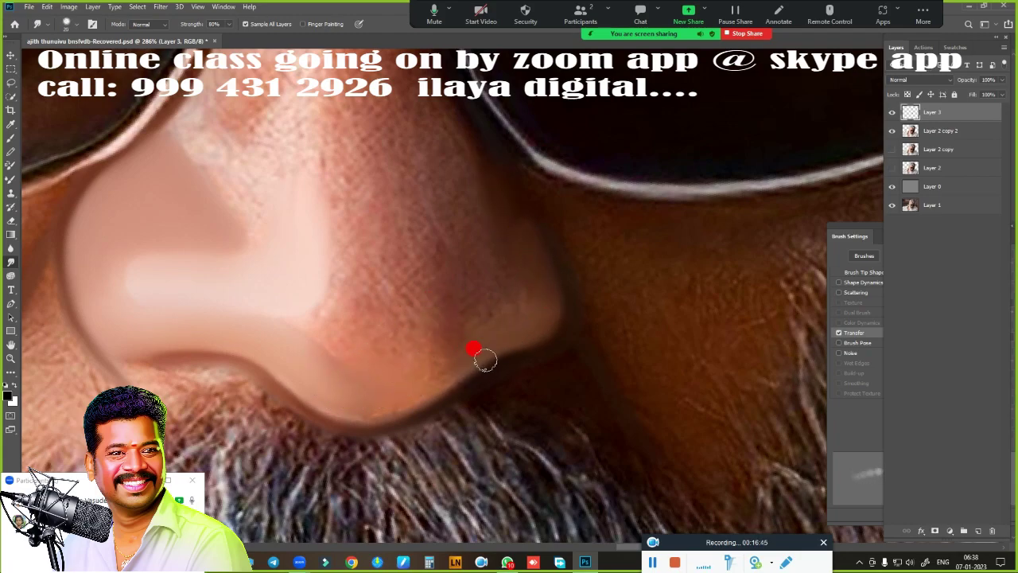
{"action": "mouse_move", "coordinate": [538, 273]}
{"action": "left_mouse_down"}
{"action": "mouse_move", "coordinate": [443, 282]}
{"action": "mouse_move", "coordinate": [448, 357]}
{"action": "mouse_move", "coordinate": [413, 366]}
{"action": "mouse_move", "coordinate": [386, 363]}
{"action": "mouse_move", "coordinate": [336, 329]}
{"action": "mouse_move", "coordinate": [294, 328]}
{"action": "mouse_move", "coordinate": [412, 381]}
{"action": "mouse_move", "coordinate": [437, 353]}
{"action": "mouse_move", "coordinate": [332, 393]}
{"action": "mouse_move", "coordinate": [458, 330]}
{"action": "mouse_move", "coordinate": [456, 148]}
{"action": "mouse_move", "coordinate": [445, 227]}
{"action": "mouse_move", "coordinate": [427, 129]}
{"action": "mouse_move", "coordinate": [428, 229]}
{"action": "mouse_move", "coordinate": [470, 216]}
{"action": "mouse_move", "coordinate": [532, 302]}
{"action": "mouse_move", "coordinate": [499, 304]}
{"action": "mouse_move", "coordinate": [443, 357]}
{"action": "mouse_move", "coordinate": [366, 366]}
{"action": "mouse_move", "coordinate": [352, 178]}
{"action": "mouse_move", "coordinate": [366, 167]}
{"action": "mouse_move", "coordinate": [359, 273]}
{"action": "mouse_move", "coordinate": [381, 170]}
{"action": "mouse_move", "coordinate": [375, 341]}
{"action": "mouse_move", "coordinate": [363, 351]}
{"action": "mouse_move", "coordinate": [429, 328]}
{"action": "mouse_move", "coordinate": [527, 329]}
{"action": "mouse_move", "coordinate": [519, 225]}
{"action": "mouse_move", "coordinate": [191, 211]}
{"action": "mouse_move", "coordinate": [295, 286]}
{"action": "mouse_move", "coordinate": [316, 241]}
{"action": "mouse_move", "coordinate": [446, 416]}
{"action": "left_mouse_up"}
- Zoom to 263% on the nose bridge
{"action": "scroll", "coordinate": [446, 415], "scroll_direction": "down", "scroll_amount": 2}
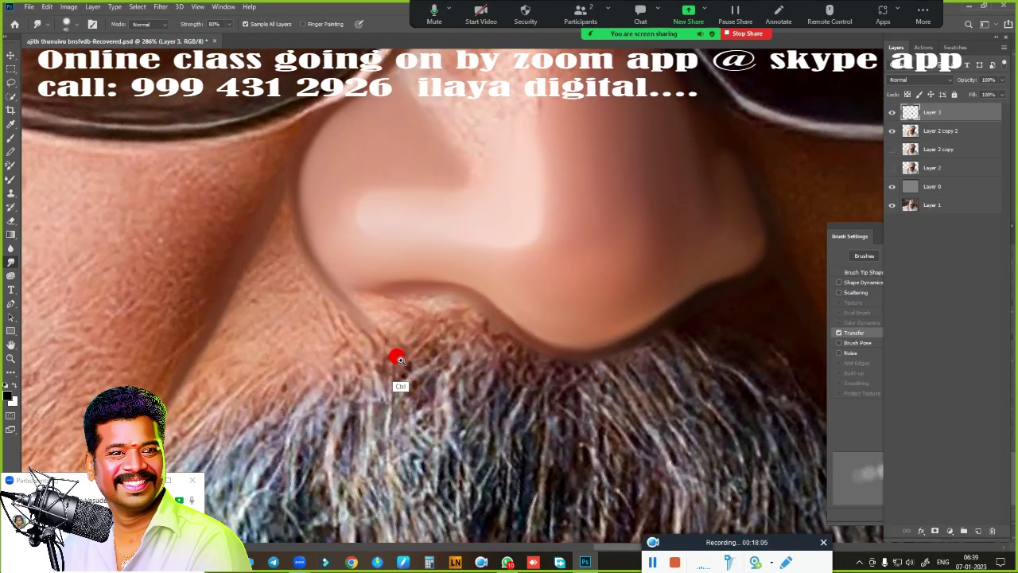
{"action": "scroll", "coordinate": [416, 375], "scroll_direction": "up", "scroll_amount": 3}
- Smudge the nose ridge up to the glasses bridge, along the glasses edge, and over the orange patch
{"action": "scroll", "coordinate": [445, 398], "scroll_direction": "up", "scroll_amount": 1}
{"action": "mouse_move", "coordinate": [469, 341]}
{"action": "left_mouse_down"}
{"action": "mouse_move", "coordinate": [431, 136]}
{"action": "mouse_move", "coordinate": [416, 148]}
{"action": "mouse_move", "coordinate": [456, 122]}
{"action": "left_mouse_up"}
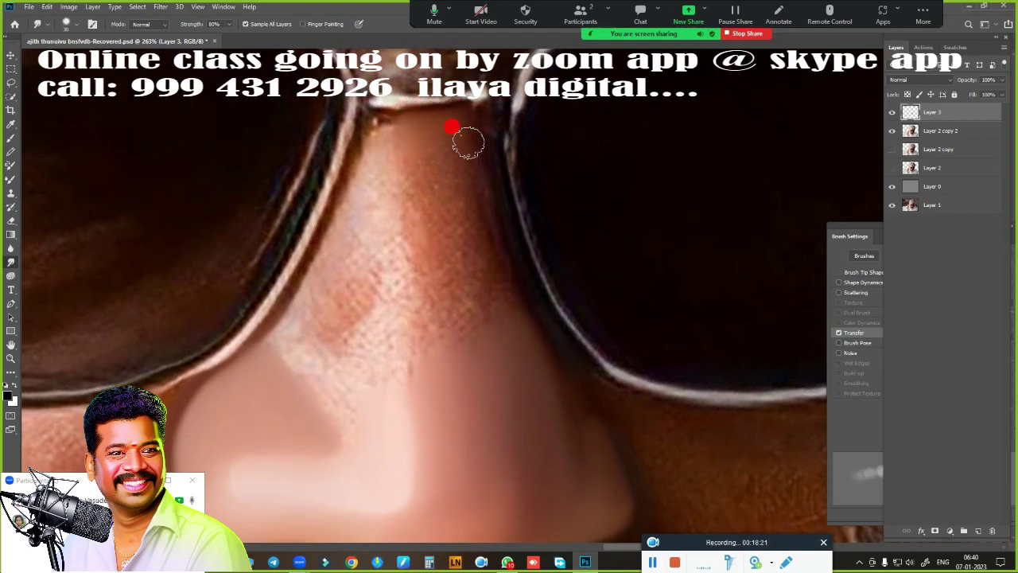
{"action": "mouse_move", "coordinate": [459, 165]}
{"action": "left_mouse_down"}
{"action": "mouse_move", "coordinate": [398, 161]}
{"action": "mouse_move", "coordinate": [393, 135]}
{"action": "mouse_move", "coordinate": [411, 293]}
{"action": "mouse_move", "coordinate": [397, 306]}
{"action": "mouse_move", "coordinate": [422, 257]}
{"action": "mouse_move", "coordinate": [446, 313]}
{"action": "mouse_move", "coordinate": [438, 104]}
{"action": "mouse_move", "coordinate": [466, 255]}
{"action": "mouse_move", "coordinate": [466, 320]}
{"action": "mouse_move", "coordinate": [350, 159]}
{"action": "mouse_move", "coordinate": [382, 110]}
{"action": "left_mouse_up"}
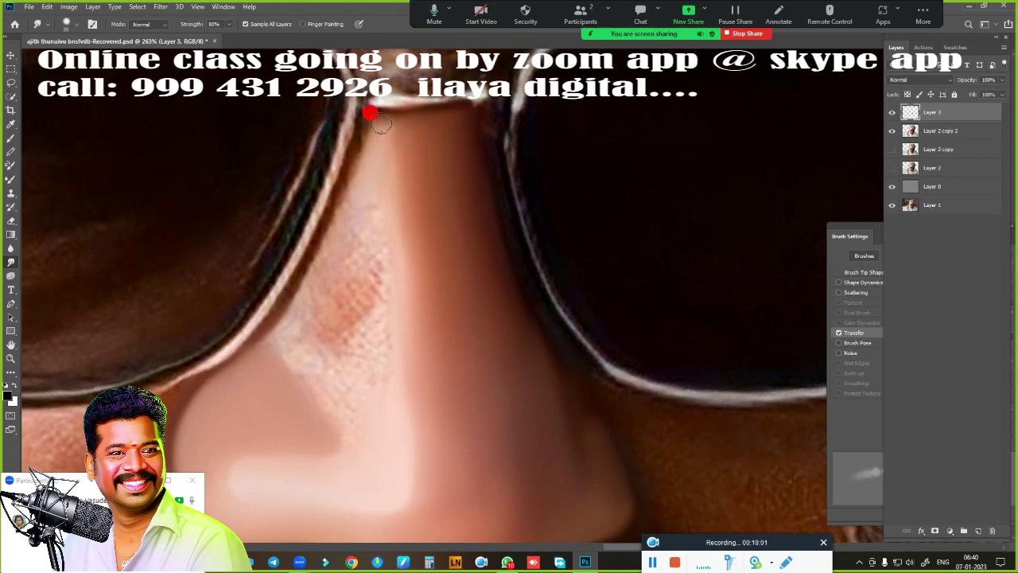
{"action": "left_click_drag", "start_coordinate": [358, 150], "coordinate": [310, 257]}
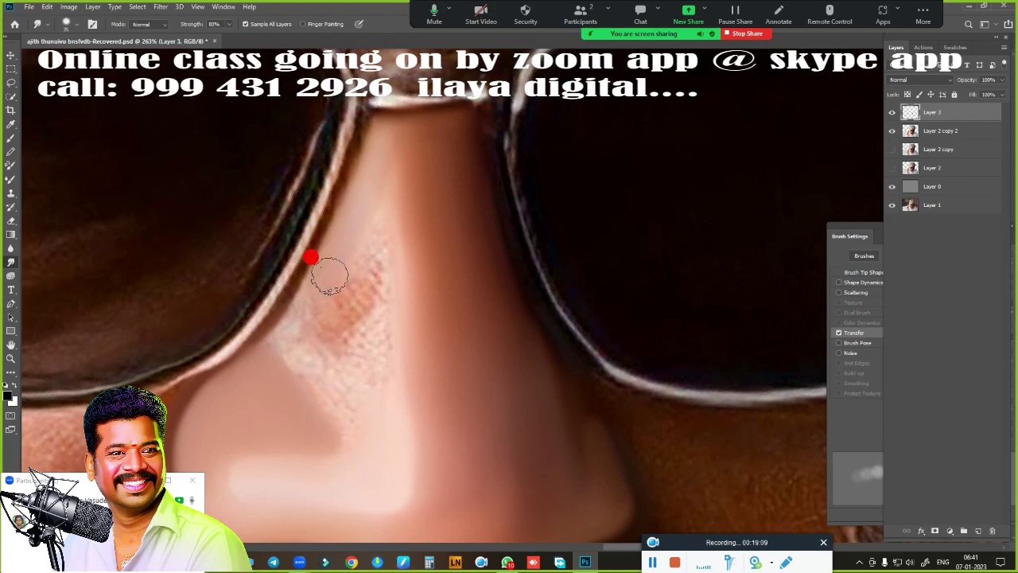
{"action": "mouse_move", "coordinate": [314, 310]}
{"action": "left_mouse_down"}
{"action": "mouse_move", "coordinate": [323, 329]}
{"action": "mouse_move", "coordinate": [311, 307]}
{"action": "mouse_move", "coordinate": [389, 166]}
{"action": "mouse_move", "coordinate": [367, 265]}
{"action": "mouse_move", "coordinate": [326, 307]}
{"action": "mouse_move", "coordinate": [345, 309]}
{"action": "mouse_move", "coordinate": [285, 326]}
{"action": "mouse_move", "coordinate": [284, 344]}
{"action": "mouse_move", "coordinate": [363, 345]}
{"action": "mouse_move", "coordinate": [381, 282]}
{"action": "mouse_move", "coordinate": [402, 318]}
{"action": "mouse_move", "coordinate": [380, 407]}
{"action": "mouse_move", "coordinate": [339, 338]}
{"action": "mouse_move", "coordinate": [336, 311]}
{"action": "mouse_move", "coordinate": [297, 391]}
{"action": "mouse_move", "coordinate": [366, 480]}
{"action": "mouse_move", "coordinate": [336, 314]}
{"action": "mouse_move", "coordinate": [371, 309]}
{"action": "mouse_move", "coordinate": [398, 170]}
{"action": "mouse_move", "coordinate": [417, 311]}
{"action": "mouse_move", "coordinate": [443, 295]}
{"action": "mouse_move", "coordinate": [366, 295]}
{"action": "mouse_move", "coordinate": [390, 188]}
{"action": "mouse_move", "coordinate": [344, 316]}
{"action": "mouse_move", "coordinate": [359, 250]}
{"action": "mouse_move", "coordinate": [443, 307]}
{"action": "mouse_move", "coordinate": [314, 220]}
{"action": "mouse_move", "coordinate": [351, 269]}
{"action": "left_mouse_up"}
- Smear across the nose, the dark line by the glasses rim, and down the nose
{"action": "key", "text": "ctrl+minus"}
{"action": "mouse_move", "coordinate": [525, 377]}
{"action": "left_mouse_down"}
{"action": "mouse_move", "coordinate": [384, 268]}
{"action": "mouse_move", "coordinate": [543, 348]}
{"action": "mouse_move", "coordinate": [371, 260]}
{"action": "mouse_move", "coordinate": [373, 249]}
{"action": "mouse_move", "coordinate": [348, 323]}
{"action": "mouse_move", "coordinate": [408, 279]}
{"action": "mouse_move", "coordinate": [449, 319]}
{"action": "left_mouse_up"}
{"action": "scroll", "coordinate": [364, 488], "scroll_direction": "up", "scroll_amount": 5}
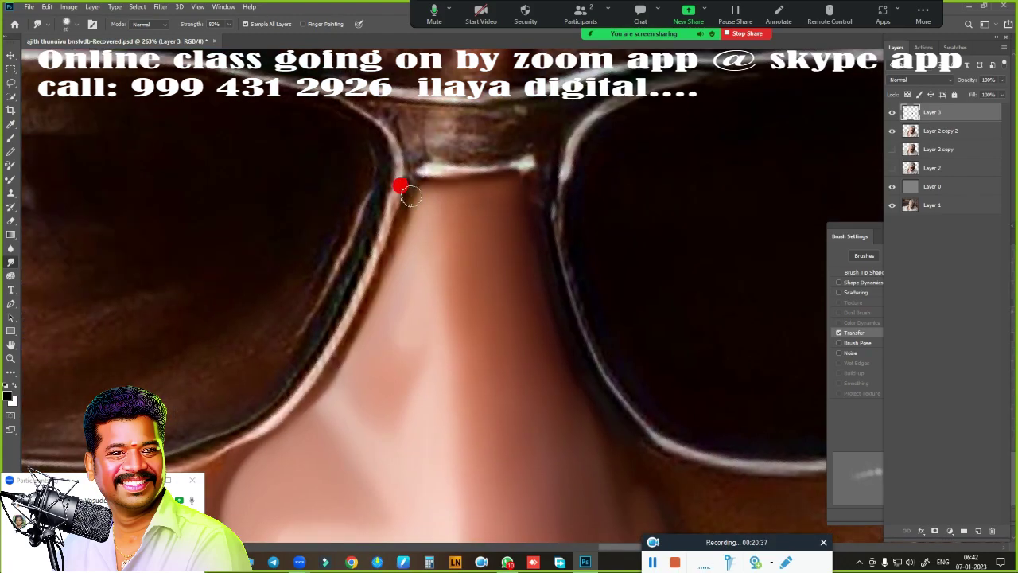
{"action": "left_click_drag", "start_coordinate": [388, 243], "coordinate": [345, 342]}
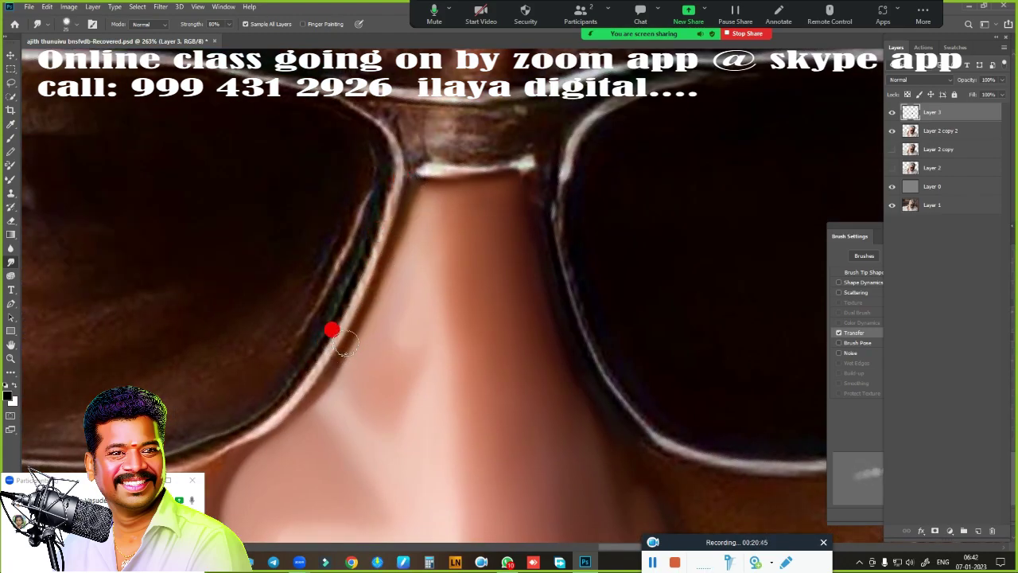
{"action": "mouse_move", "coordinate": [458, 172]}
{"action": "left_mouse_down"}
{"action": "mouse_move", "coordinate": [477, 203]}
{"action": "mouse_move", "coordinate": [407, 176]}
{"action": "left_mouse_up"}
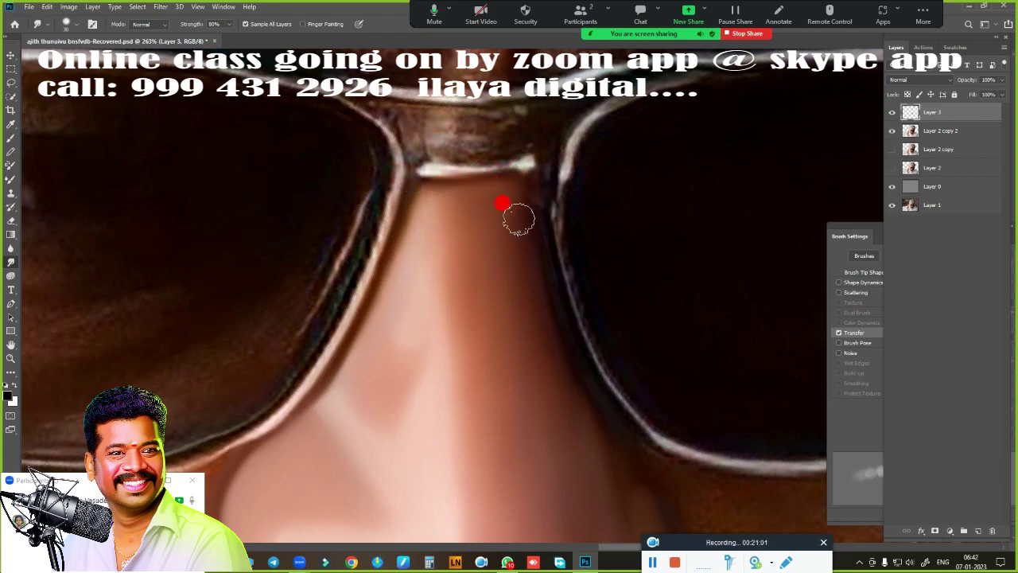
{"action": "mouse_move", "coordinate": [519, 219]}
{"action": "left_mouse_down"}
{"action": "mouse_move", "coordinate": [488, 359]}
{"action": "mouse_move", "coordinate": [534, 280]}
{"action": "mouse_move", "coordinate": [484, 378]}
{"action": "left_mouse_up"}
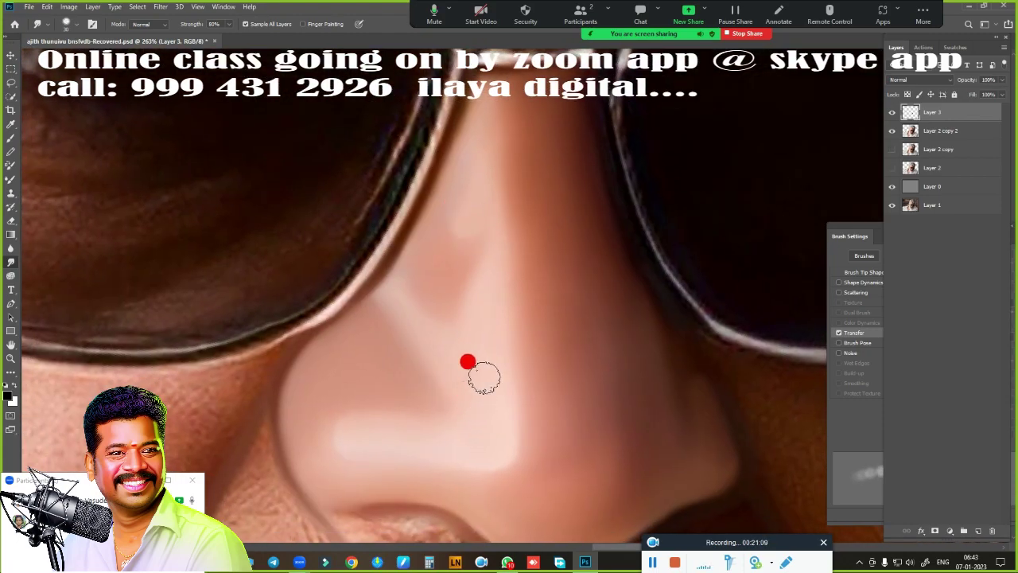
- Reshape the nostril edge with a lighter band, pushing it downward
{"action": "scroll", "coordinate": [484, 378], "scroll_direction": "down", "scroll_amount": 2}
{"action": "left_click_drag", "start_coordinate": [554, 311], "coordinate": [553, 386]}
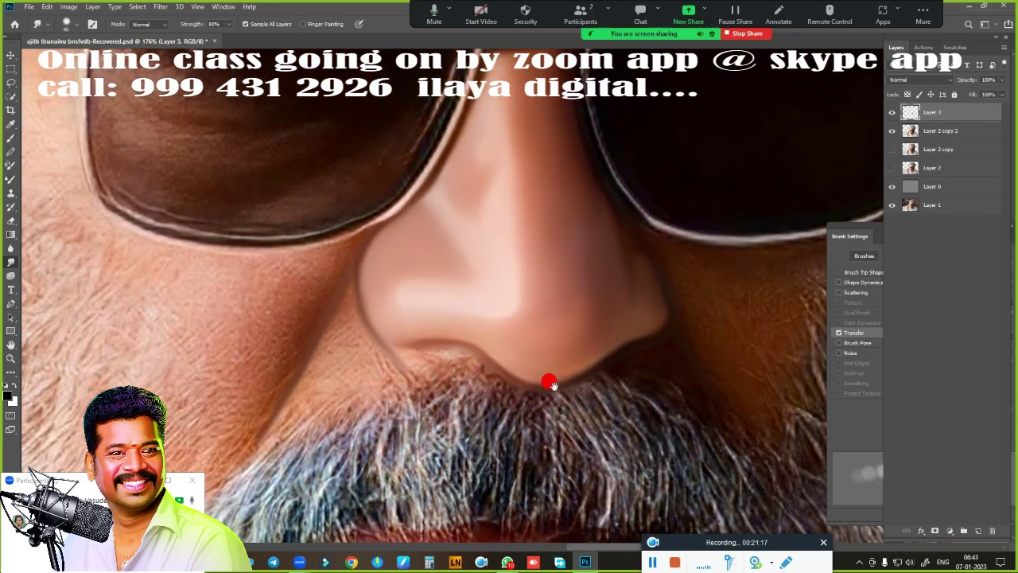
{"action": "scroll", "coordinate": [552, 385], "scroll_direction": "up", "scroll_amount": 2}
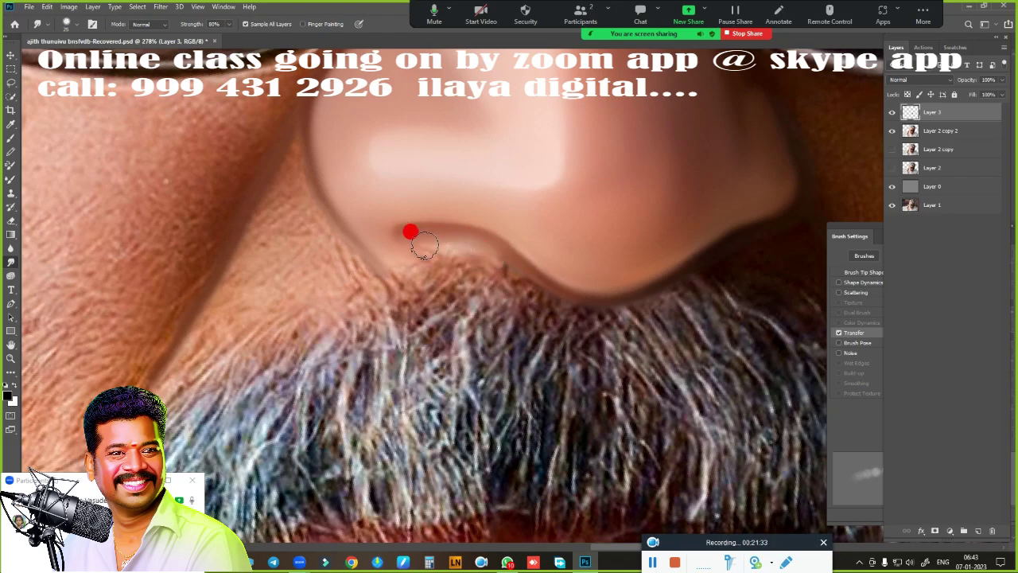
{"action": "mouse_move", "coordinate": [418, 241]}
{"action": "left_mouse_down"}
{"action": "mouse_move", "coordinate": [518, 281]}
{"action": "mouse_move", "coordinate": [418, 270]}
{"action": "mouse_move", "coordinate": [513, 280]}
{"action": "left_mouse_up"}
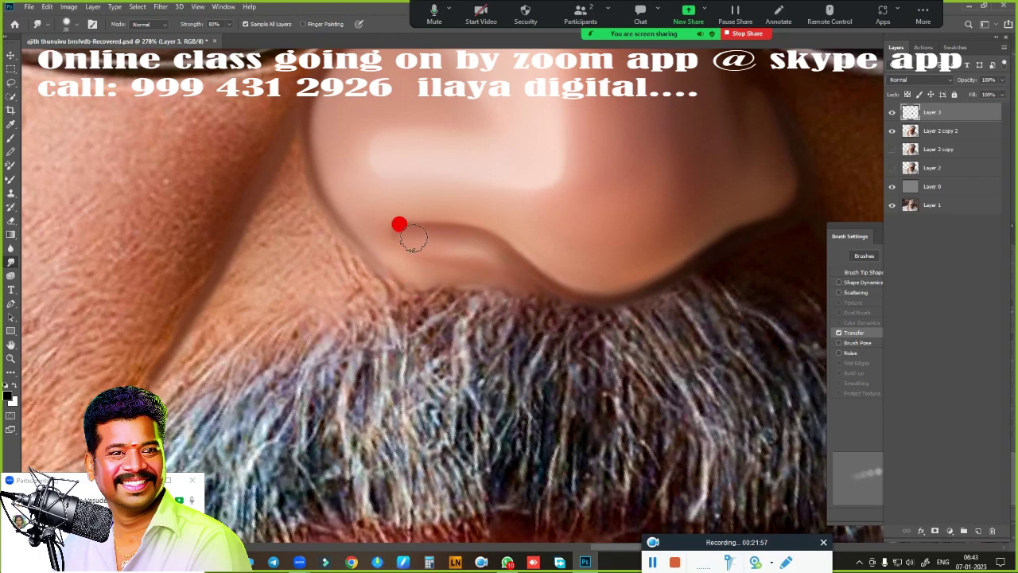
{"action": "left_click_drag", "start_coordinate": [445, 247], "coordinate": [450, 270]}
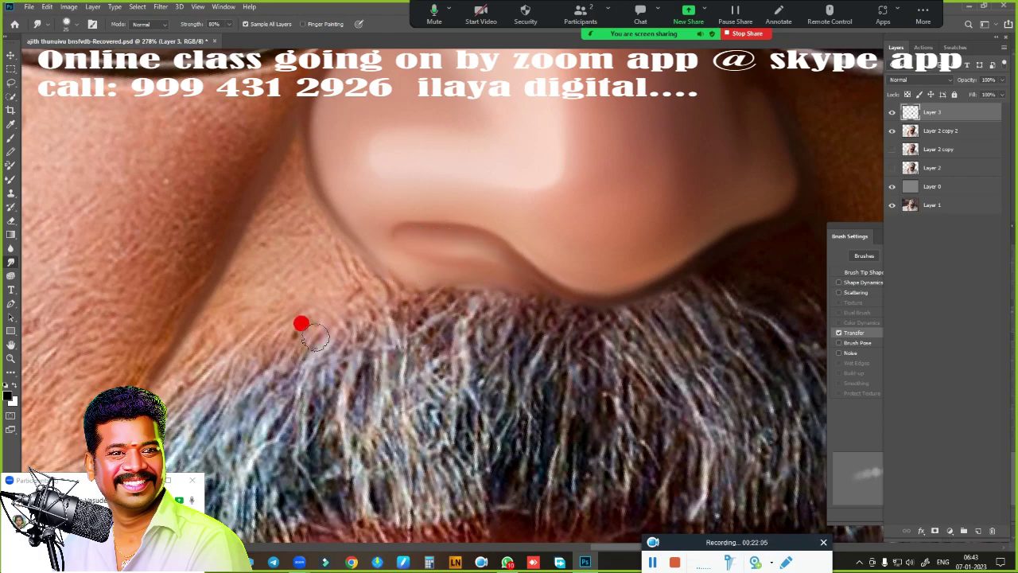
- Smooth the crease between cheek and nose and the skin beside the nose wing
{"action": "mouse_move", "coordinate": [218, 315]}
{"action": "left_mouse_down"}
{"action": "mouse_move", "coordinate": [337, 255]}
{"action": "mouse_move", "coordinate": [388, 280]}
{"action": "left_mouse_up"}
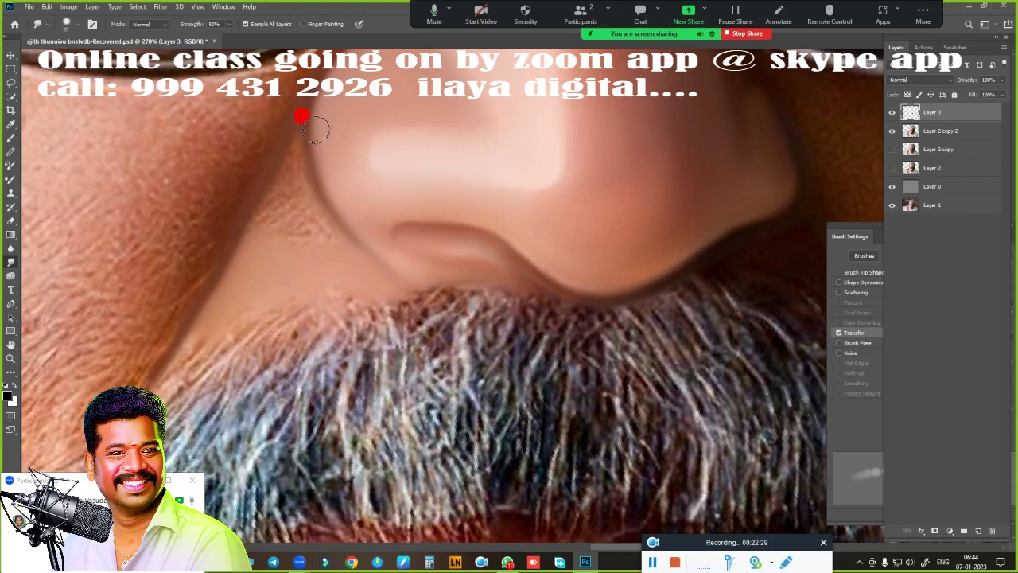
{"action": "mouse_move", "coordinate": [346, 213]}
{"action": "left_mouse_down"}
{"action": "mouse_move", "coordinate": [325, 236]}
{"action": "mouse_move", "coordinate": [262, 236]}
{"action": "mouse_move", "coordinate": [294, 255]}
{"action": "mouse_move", "coordinate": [270, 307]}
{"action": "mouse_move", "coordinate": [202, 319]}
{"action": "left_mouse_up"}
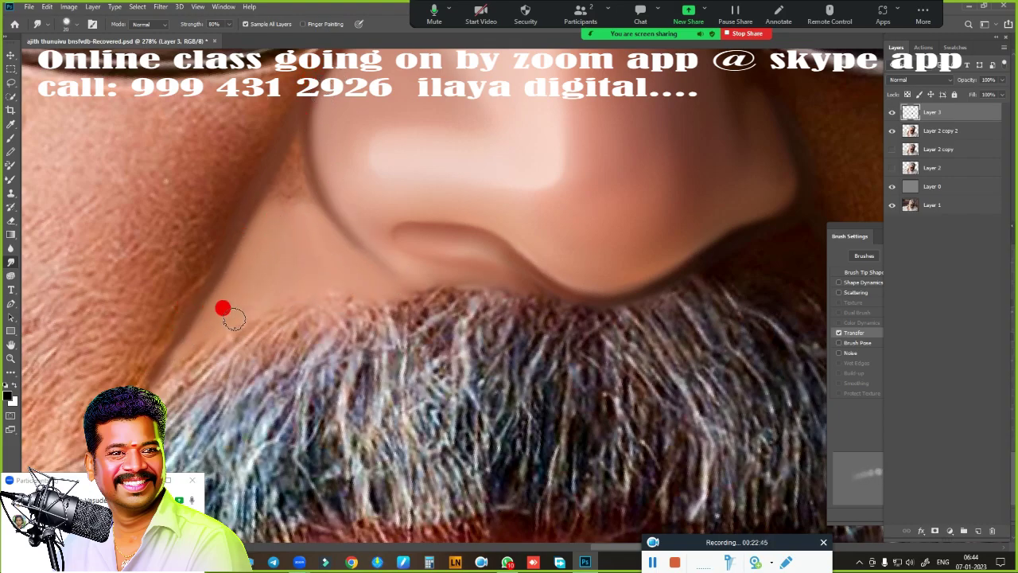
{"action": "left_click_drag", "start_coordinate": [342, 270], "coordinate": [384, 393]}
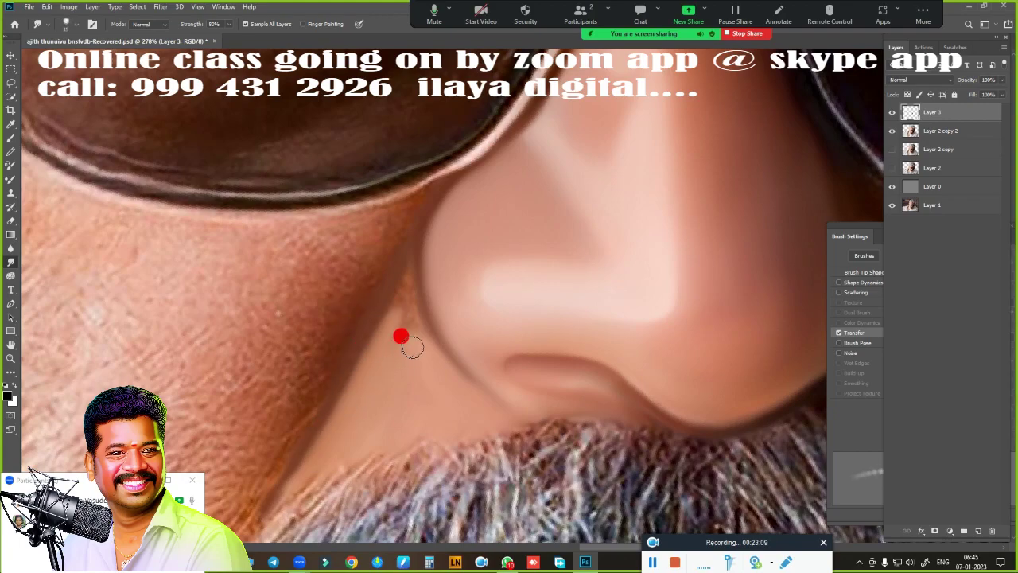
{"action": "left_click_drag", "start_coordinate": [412, 347], "coordinate": [425, 344]}
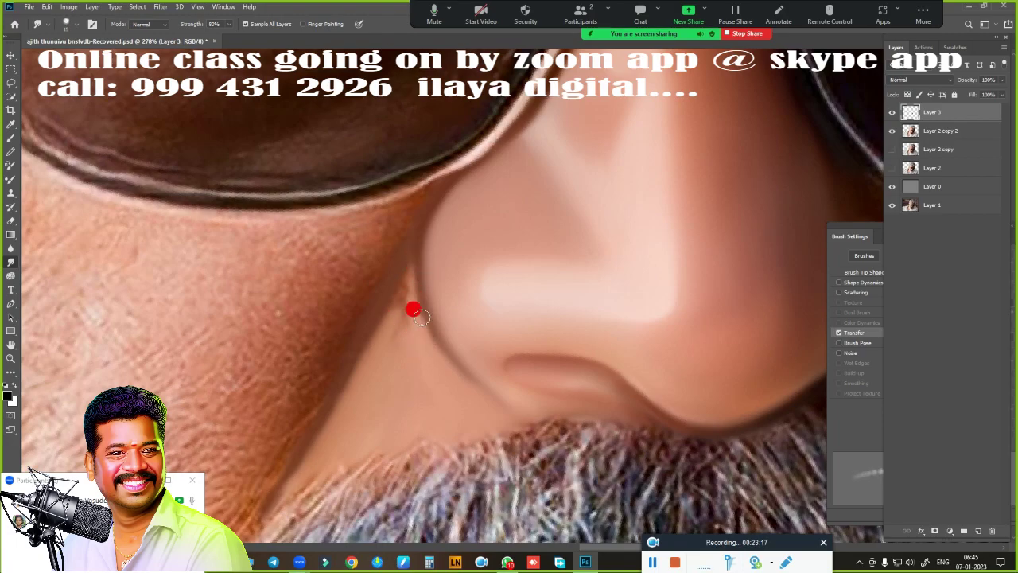
{"action": "left_click_drag", "start_coordinate": [465, 360], "coordinate": [402, 326]}
{"action": "scroll", "coordinate": [402, 326], "scroll_direction": "up", "scroll_amount": 3}
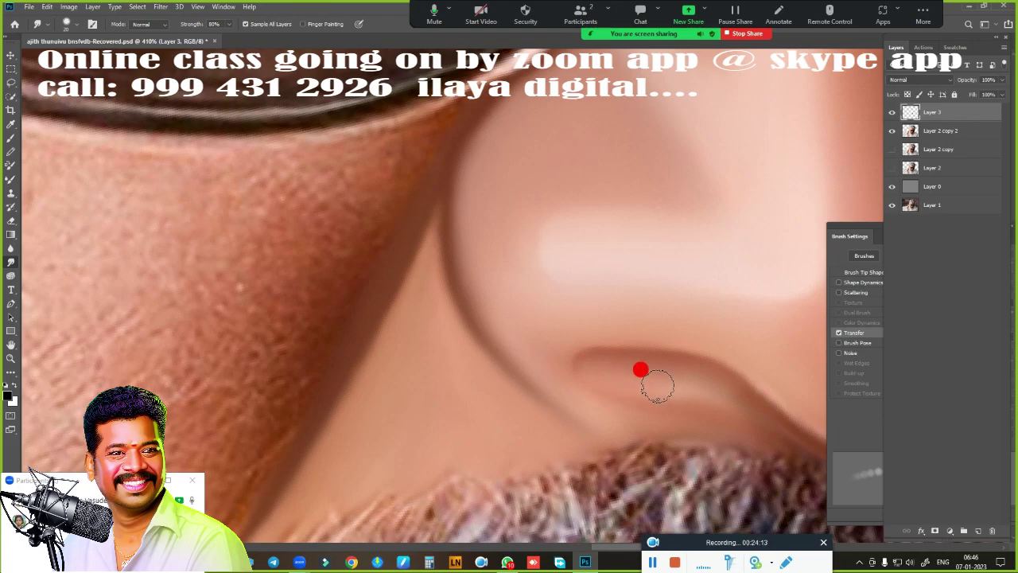
- Show Layer 0 and fill it with black
{"action": "scroll", "coordinate": [505, 346], "scroll_direction": "down", "scroll_amount": 3}
{"action": "scroll", "coordinate": [427, 289], "scroll_direction": "down", "scroll_amount": 2}
{"action": "scroll", "coordinate": [395, 351], "scroll_direction": "down", "scroll_amount": 2}
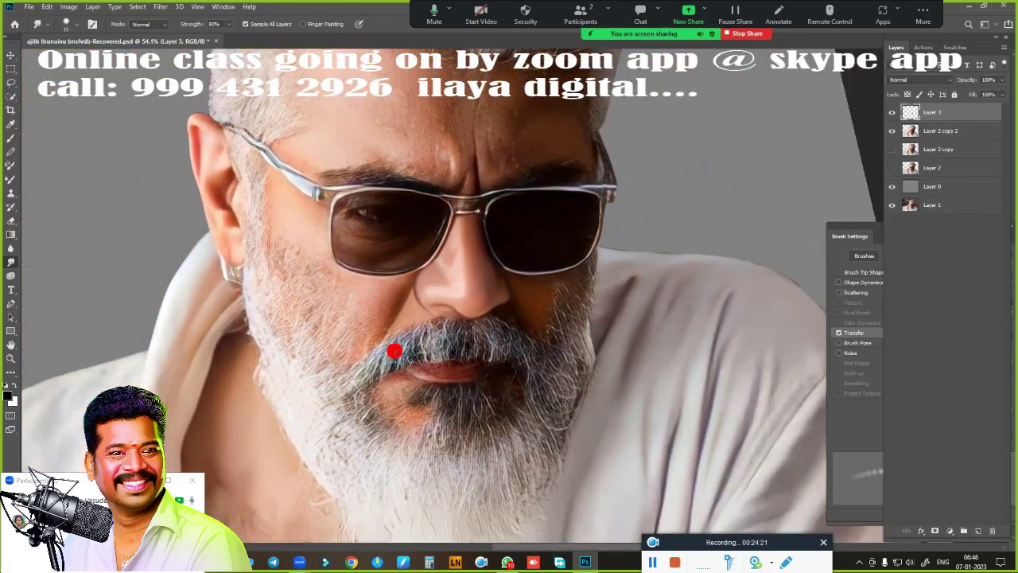
{"action": "left_click", "coordinate": [892, 187]}
{"action": "left_click", "coordinate": [926, 187]}
{"action": "key", "text": "alt+BackSpace"}
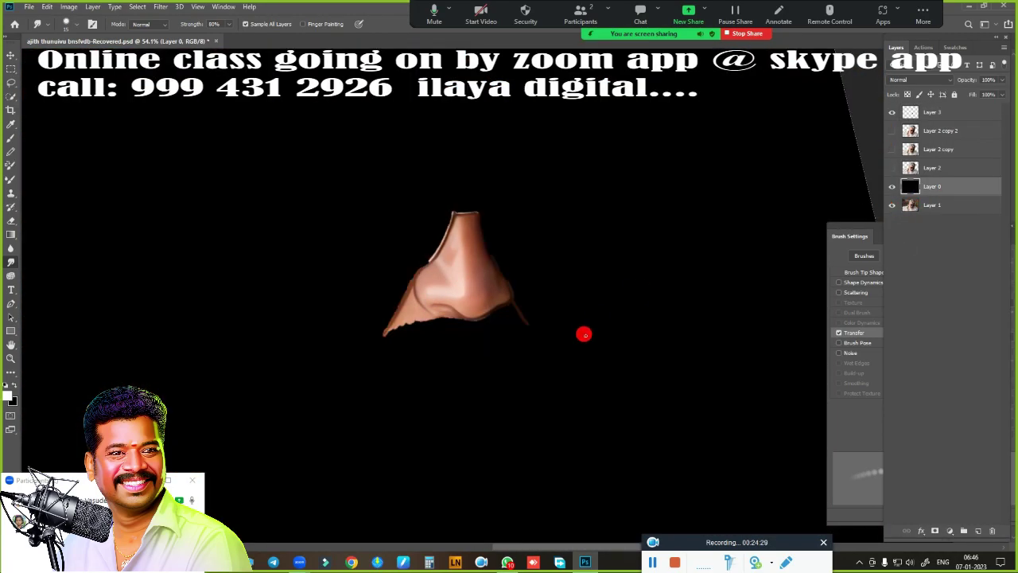
- Dismiss a notice, show the Layer 2 copy 2 face, select Layer 3, and pan to the sunglasses
{"action": "scroll", "coordinate": [584, 334], "scroll_direction": "up", "scroll_amount": 3}
{"action": "scroll", "coordinate": [625, 277], "scroll_direction": "up", "scroll_amount": 2}
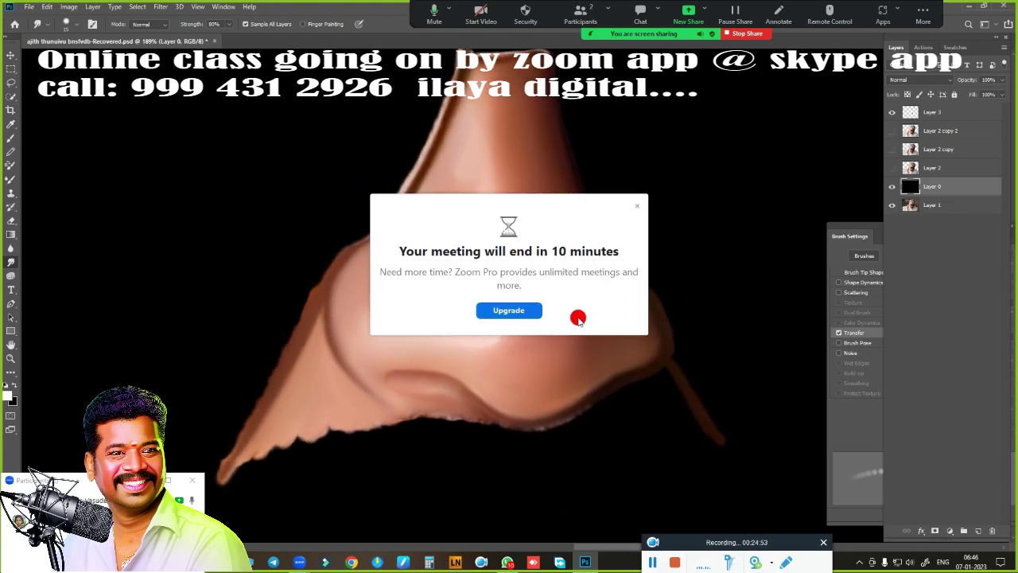
{"action": "left_click", "coordinate": [638, 209]}
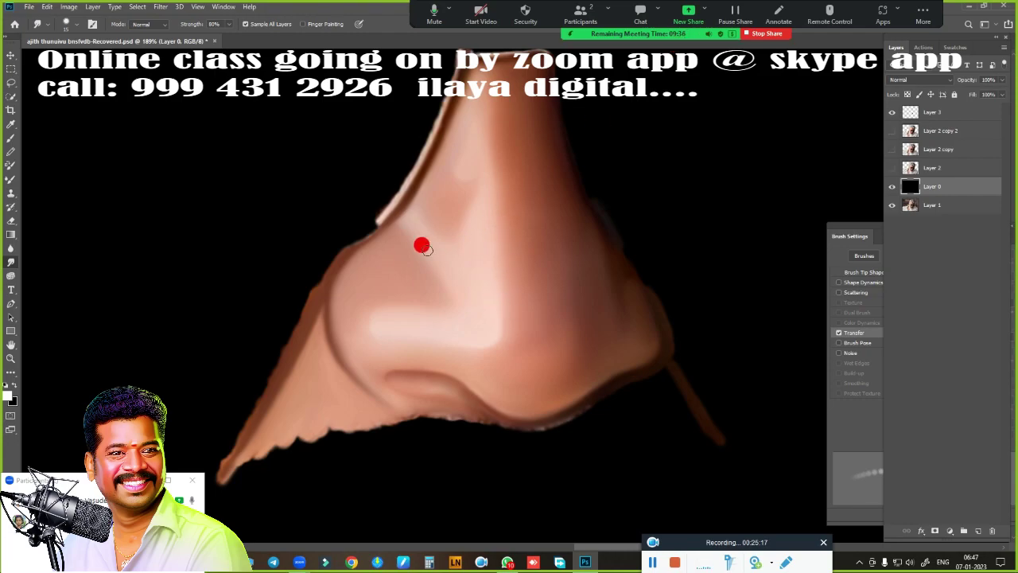
{"action": "left_click", "coordinate": [935, 112]}
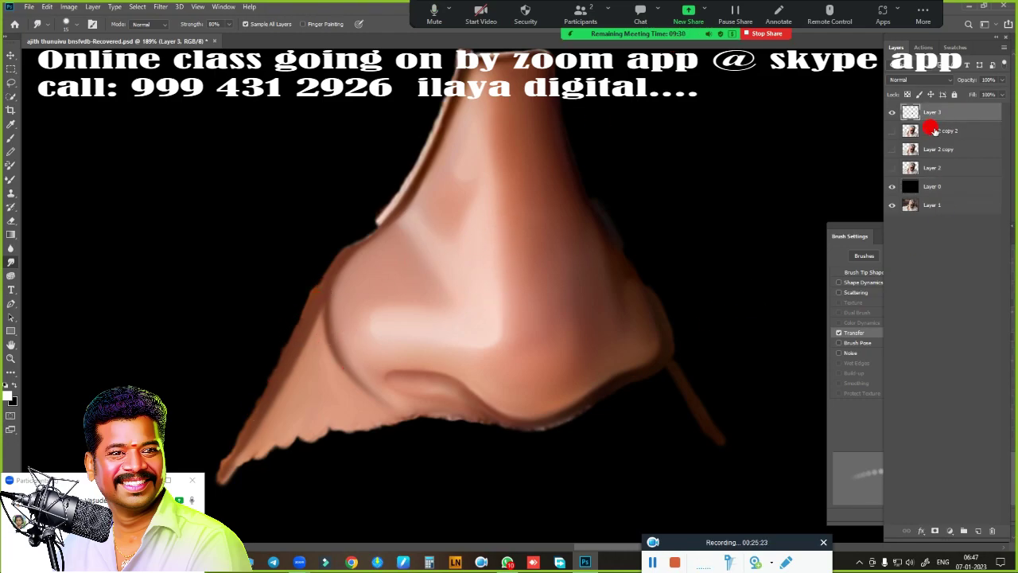
{"action": "left_click", "coordinate": [891, 130]}
{"action": "left_click_drag", "start_coordinate": [388, 162], "coordinate": [451, 312]}
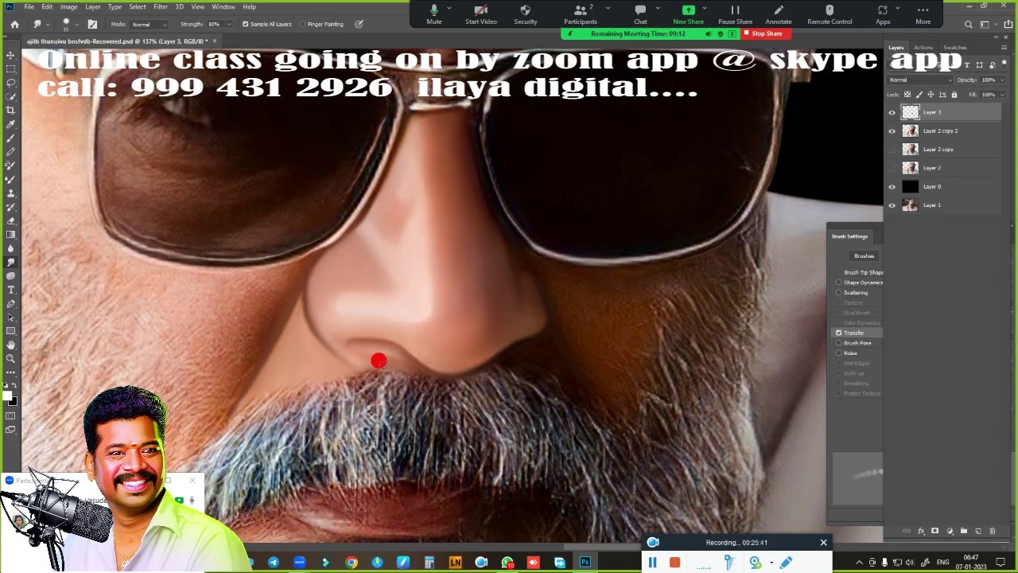
- Hide Layer 2 copy, show the original Layer 2, and pan to the sunglasses
{"action": "scroll", "coordinate": [378, 361], "scroll_direction": "up", "scroll_amount": 3}
{"action": "scroll", "coordinate": [498, 313], "scroll_direction": "up", "scroll_amount": 2}
{"action": "left_click", "coordinate": [892, 149]}
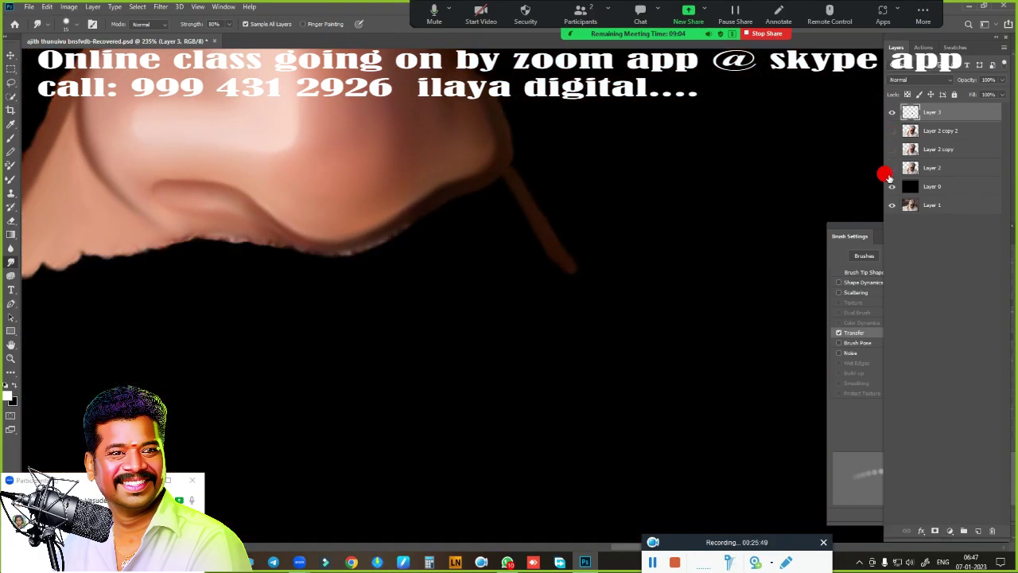
{"action": "left_click", "coordinate": [891, 167]}
{"action": "left_click_drag", "start_coordinate": [444, 226], "coordinate": [420, 349]}
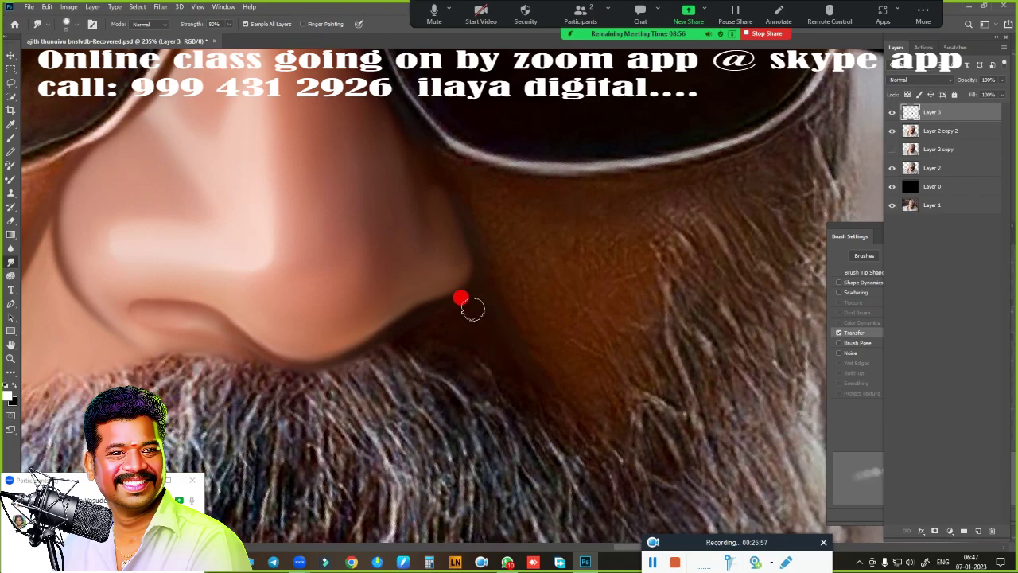
- Try a moustache smudge stroke, undo it, and return to the Smudge tool
{"action": "scroll", "coordinate": [480, 323], "scroll_direction": "down", "scroll_amount": 3}
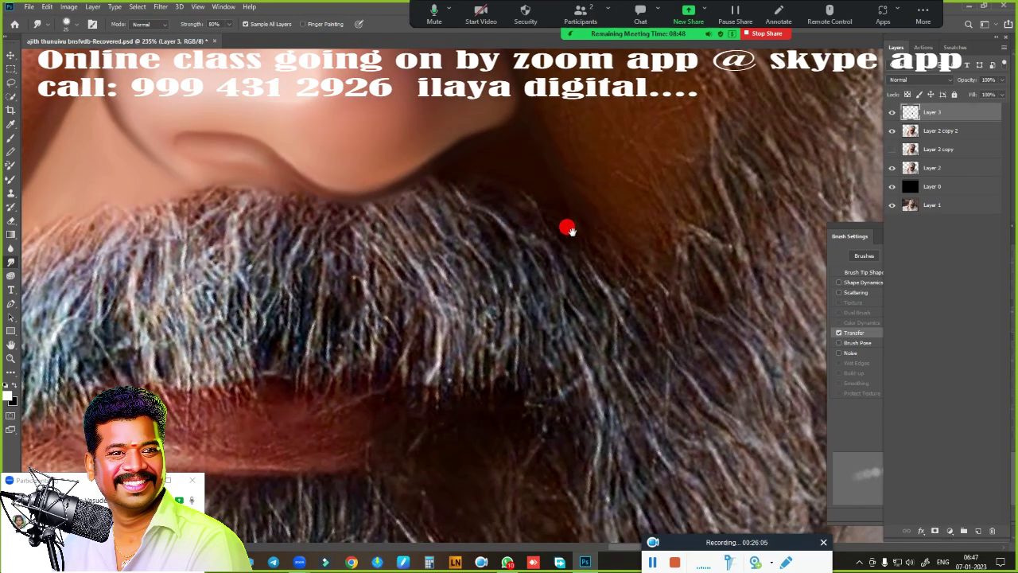
{"action": "left_click_drag", "start_coordinate": [509, 231], "coordinate": [518, 276]}
{"action": "key", "text": "e"}
{"action": "key", "text": "ctrl+z"}
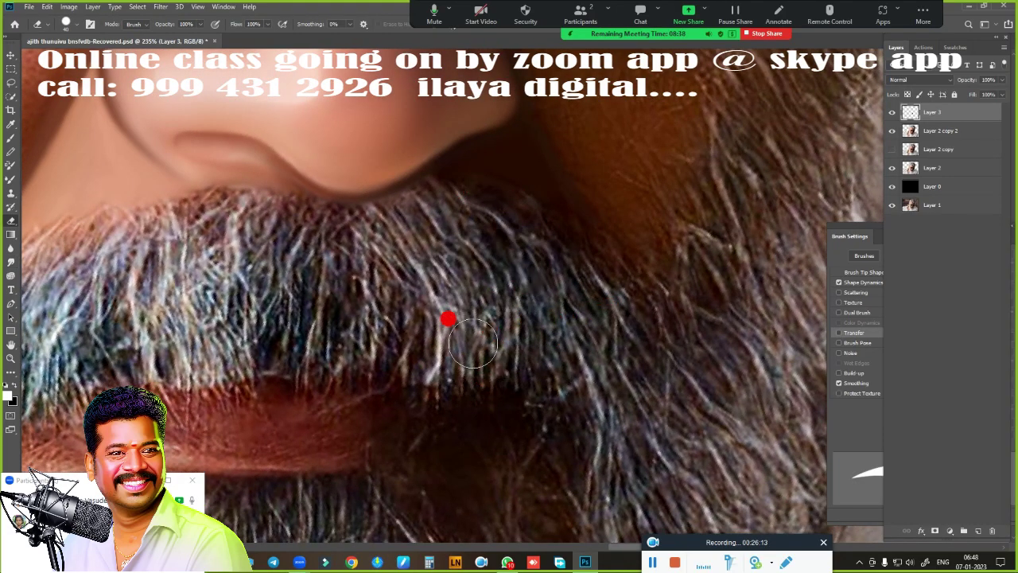
{"action": "scroll", "coordinate": [441, 350], "scroll_direction": "up", "scroll_amount": 1}
{"action": "scroll", "coordinate": [414, 342], "scroll_direction": "up", "scroll_amount": 1}
{"action": "key", "text": "r"}
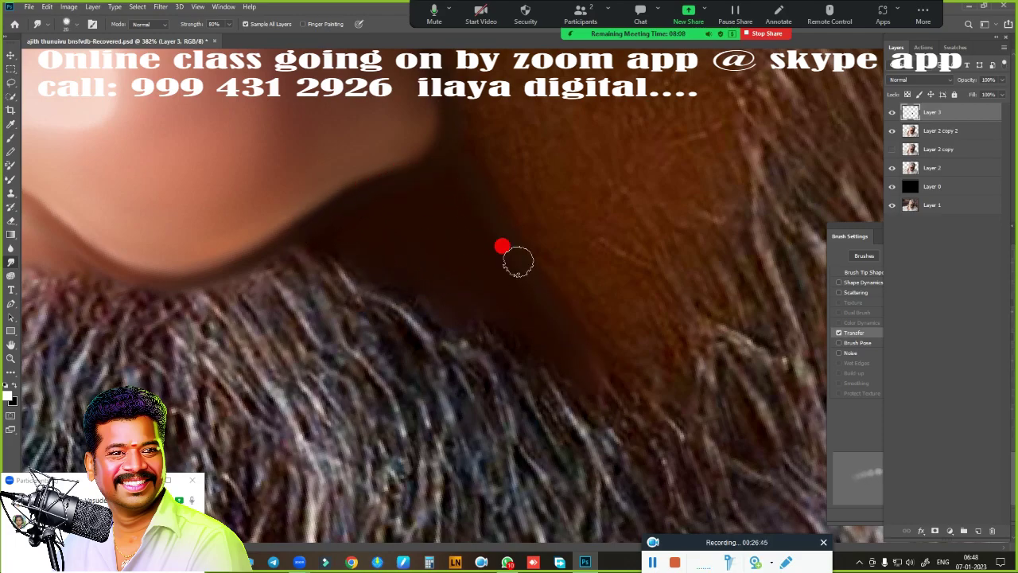
- Adjust the zoom around the cheek and switch to the Eraser
{"action": "scroll", "coordinate": [502, 246], "scroll_direction": "down", "scroll_amount": 5}
{"action": "scroll", "coordinate": [489, 334], "scroll_direction": "up", "scroll_amount": 5}
{"action": "scroll", "coordinate": [469, 340], "scroll_direction": "down", "scroll_amount": 5}
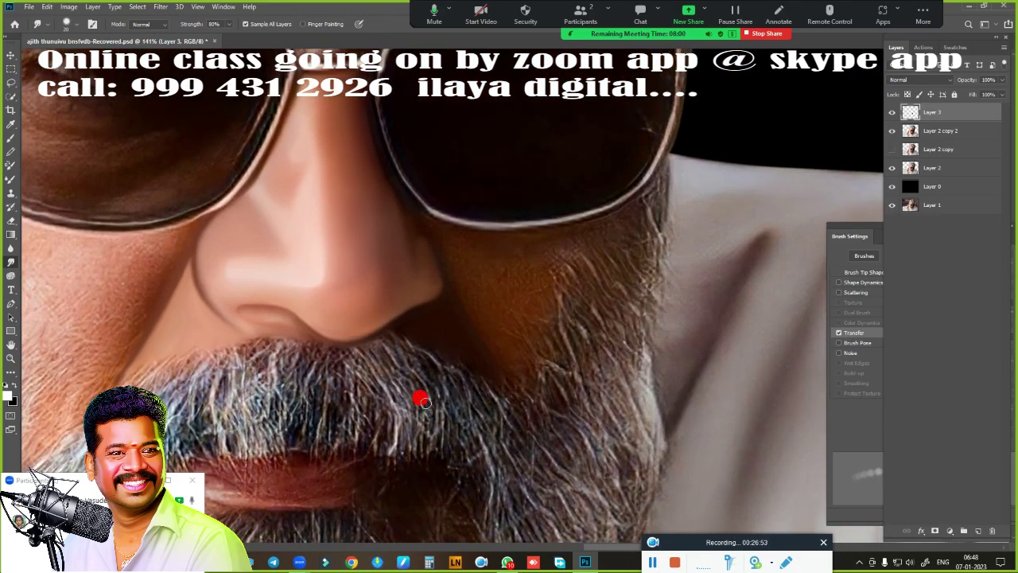
{"action": "key", "text": "e"}
{"action": "scroll", "coordinate": [426, 235], "scroll_direction": "up", "scroll_amount": 3}
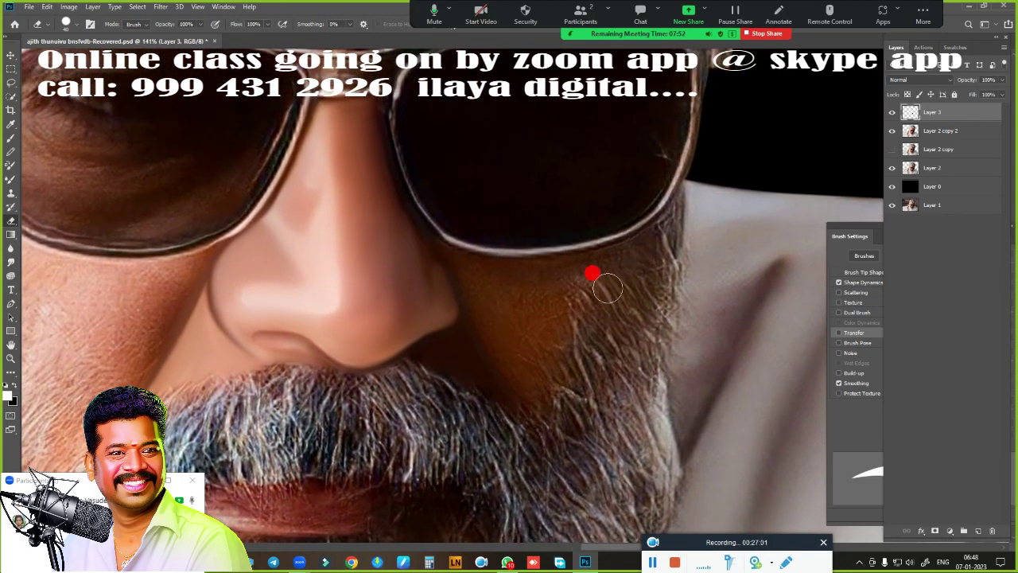
{"action": "scroll", "coordinate": [588, 294], "scroll_direction": "up", "scroll_amount": 2}
- Trace a Pen path along the lens bottom, down the cheek and up the nose, then make it a selection
{"action": "key", "text": "p"}
{"action": "left_click", "coordinate": [340, 102]}
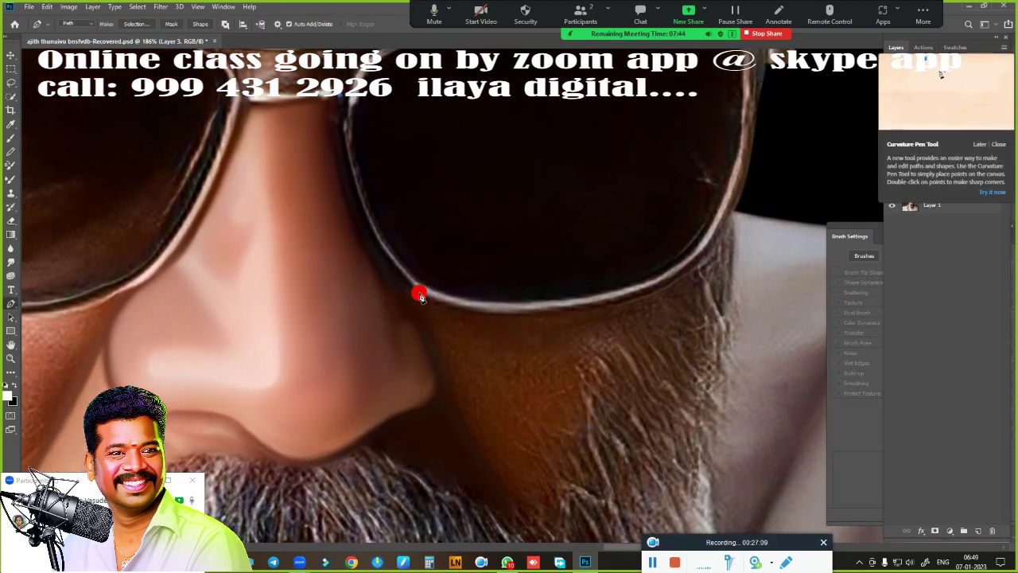
{"action": "left_click_drag", "start_coordinate": [420, 294], "coordinate": [506, 368]}
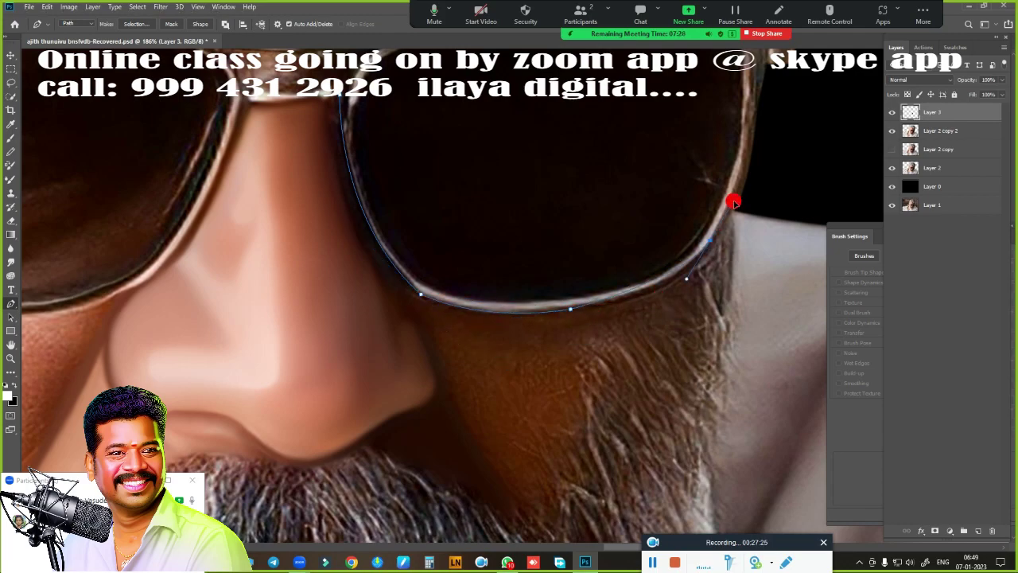
{"action": "scroll", "coordinate": [746, 53], "scroll_direction": "up", "scroll_amount": 1}
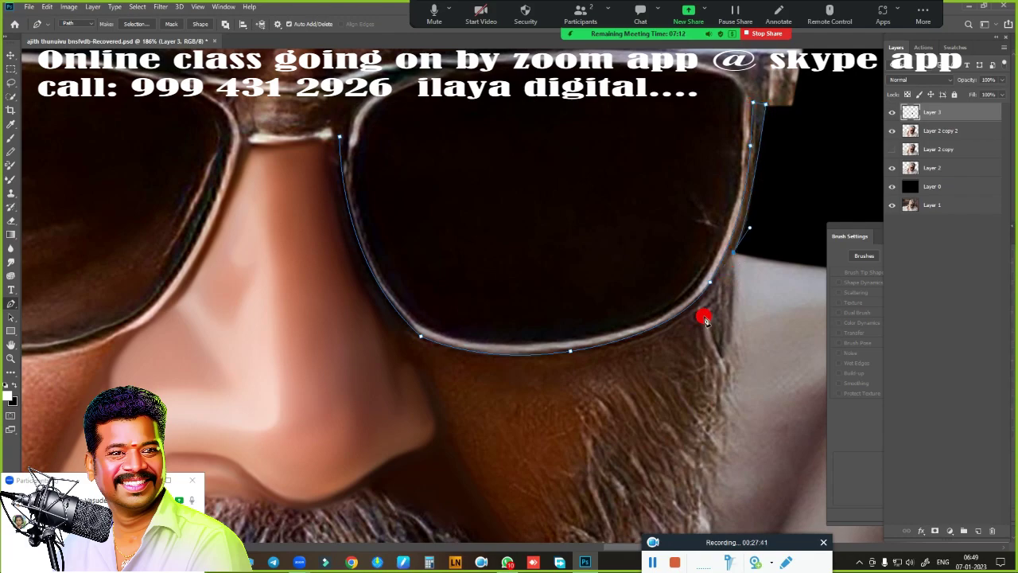
{"action": "scroll", "coordinate": [670, 407], "scroll_direction": "down", "scroll_amount": 3}
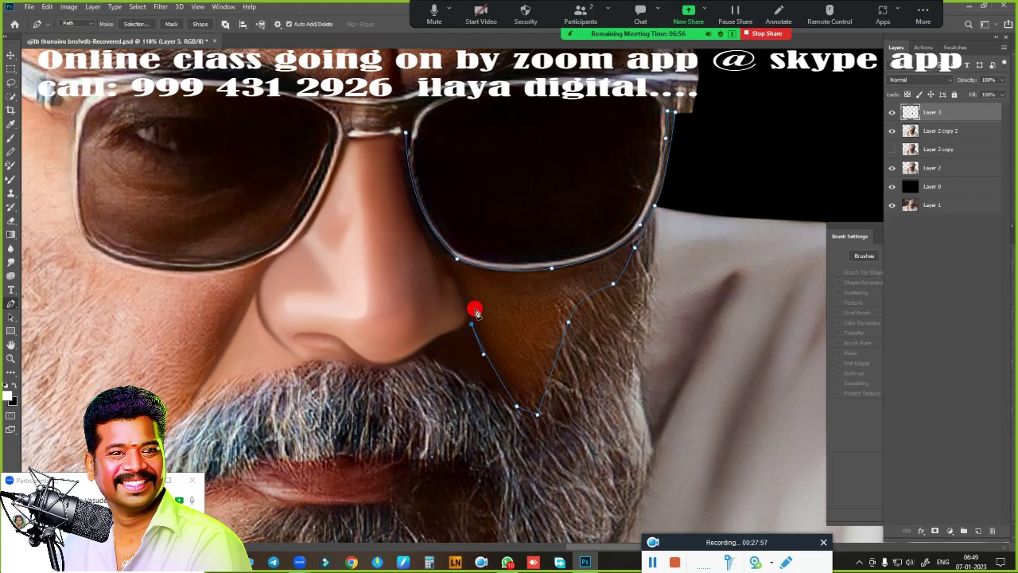
{"action": "scroll", "coordinate": [475, 311], "scroll_direction": "up", "scroll_amount": 3}
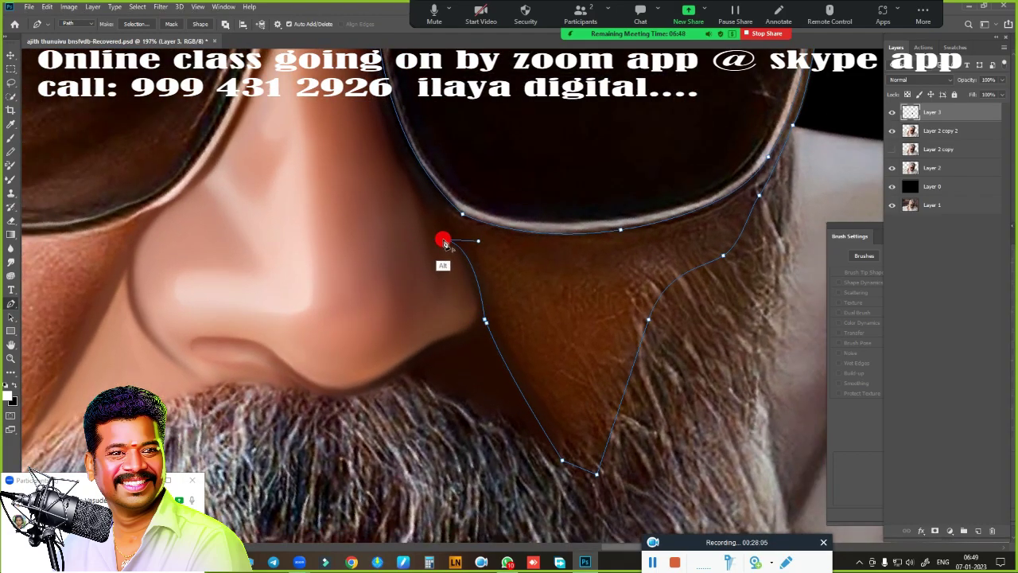
{"action": "scroll", "coordinate": [444, 243], "scroll_direction": "up", "scroll_amount": 4}
{"action": "left_click", "coordinate": [387, 312]}
{"action": "left_click_drag", "start_coordinate": [353, 187], "coordinate": [342, 167]}
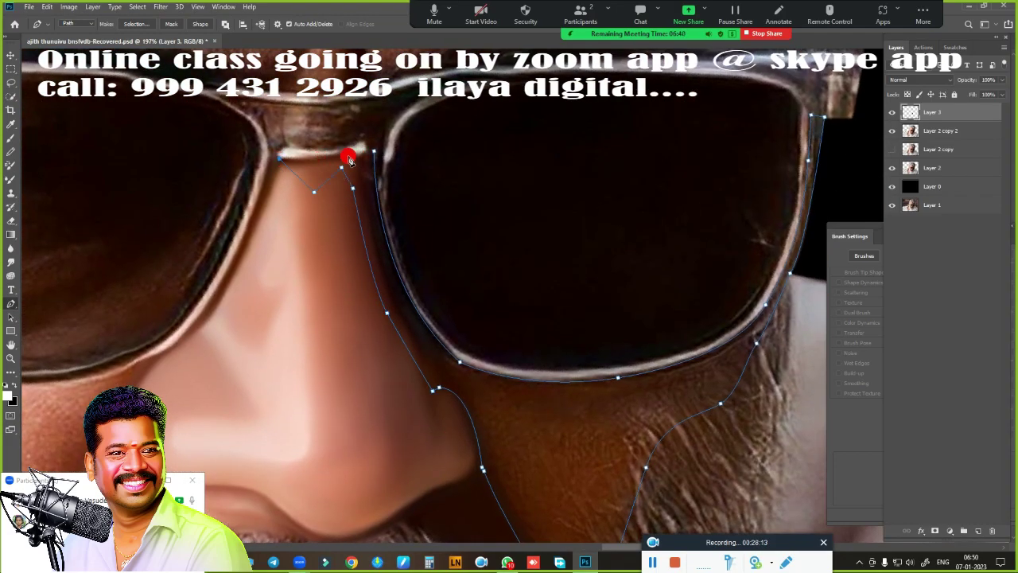
{"action": "key", "text": "ctrl+Return"}
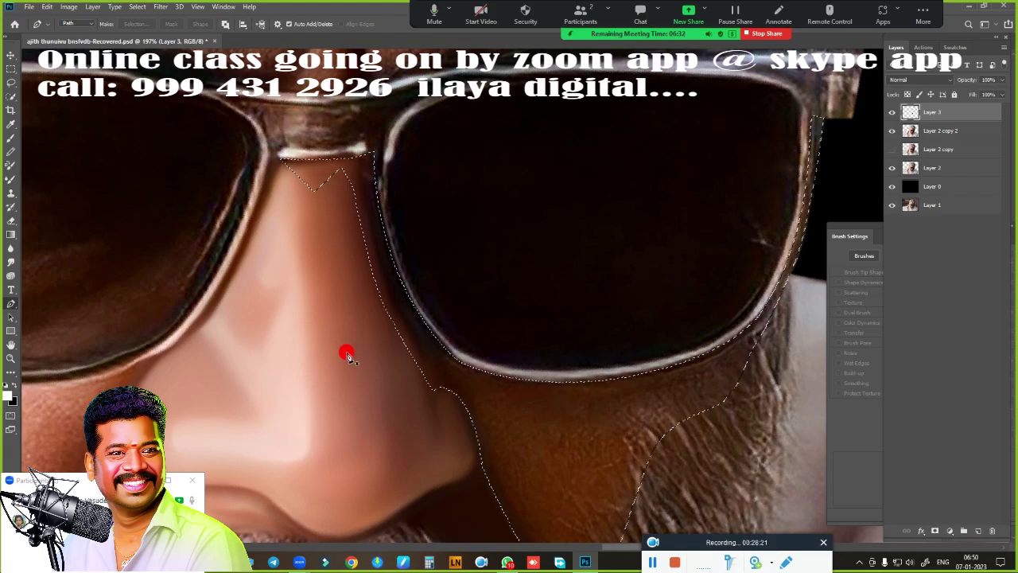
{"action": "key", "text": "r"}
{"action": "scroll", "coordinate": [472, 337], "scroll_direction": "down", "scroll_amount": 2}
- Smudge the skin inside the cheek selection and along the lens rim and nose
{"action": "scroll", "coordinate": [443, 284], "scroll_direction": "up", "scroll_amount": 1}
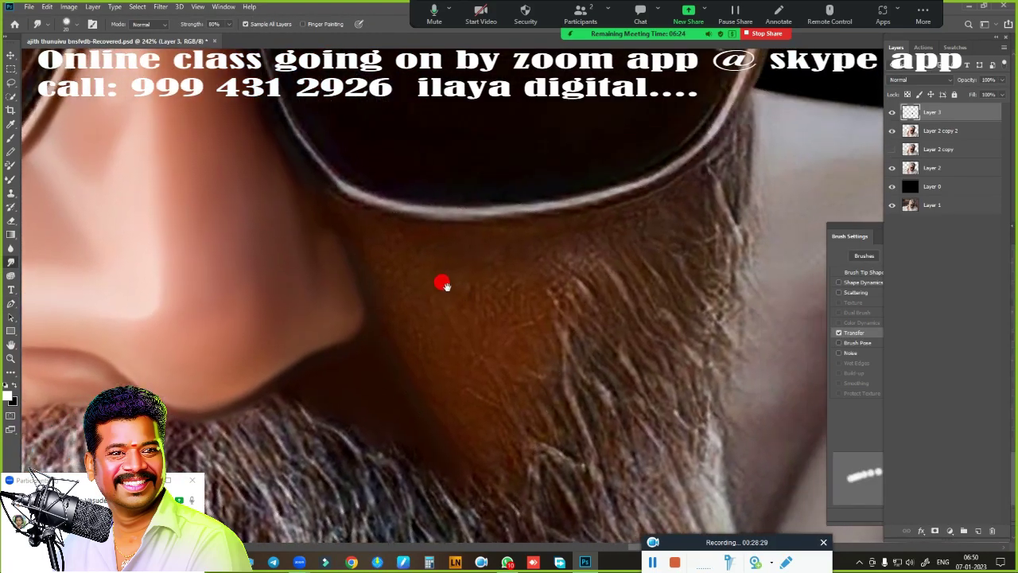
{"action": "mouse_move", "coordinate": [392, 327]}
{"action": "left_mouse_down"}
{"action": "mouse_move", "coordinate": [364, 303]}
{"action": "mouse_move", "coordinate": [389, 393]}
{"action": "mouse_move", "coordinate": [518, 365]}
{"action": "mouse_move", "coordinate": [411, 320]}
{"action": "mouse_move", "coordinate": [565, 276]}
{"action": "mouse_move", "coordinate": [530, 230]}
{"action": "mouse_move", "coordinate": [471, 205]}
{"action": "mouse_move", "coordinate": [670, 140]}
{"action": "mouse_move", "coordinate": [490, 263]}
{"action": "mouse_move", "coordinate": [665, 132]}
{"action": "mouse_move", "coordinate": [647, 187]}
{"action": "left_mouse_up"}
{"action": "scroll", "coordinate": [646, 188], "scroll_direction": "up", "scroll_amount": 2}
{"action": "scroll", "coordinate": [591, 132], "scroll_direction": "down", "scroll_amount": 2}
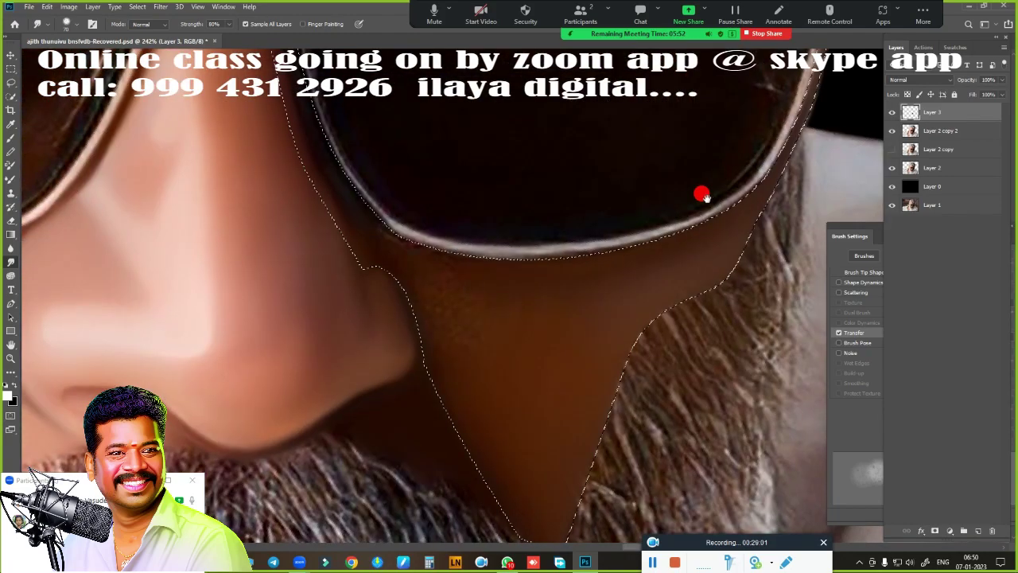
{"action": "mouse_move", "coordinate": [421, 280]}
{"action": "left_mouse_down"}
{"action": "mouse_move", "coordinate": [358, 200]}
{"action": "mouse_move", "coordinate": [392, 246]}
{"action": "mouse_move", "coordinate": [473, 268]}
{"action": "mouse_move", "coordinate": [411, 272]}
{"action": "mouse_move", "coordinate": [422, 334]}
{"action": "mouse_move", "coordinate": [469, 295]}
{"action": "mouse_move", "coordinate": [477, 272]}
{"action": "mouse_move", "coordinate": [380, 194]}
{"action": "left_mouse_up"}
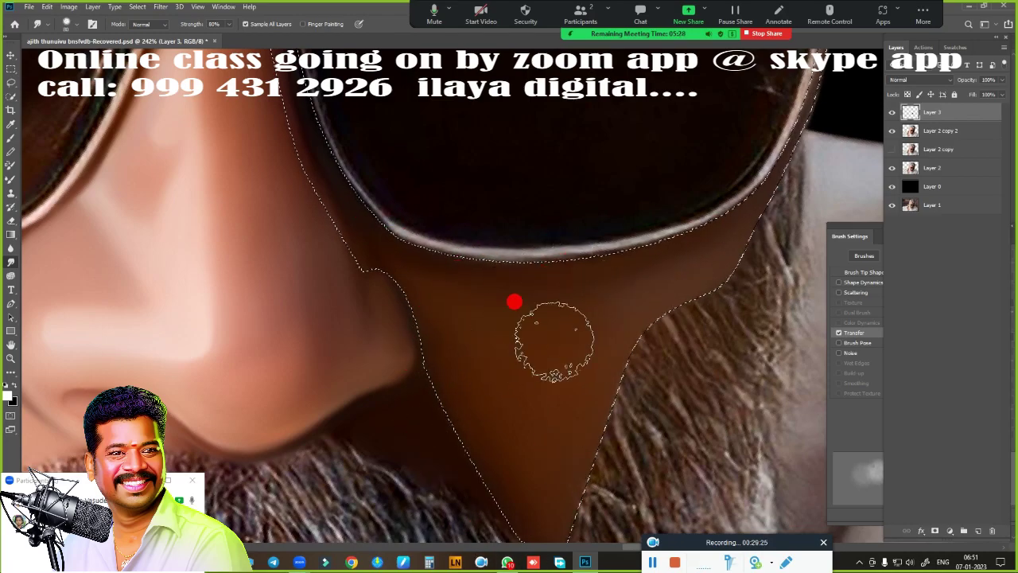
{"action": "scroll", "coordinate": [550, 388], "scroll_direction": "down", "scroll_amount": 2}
{"action": "scroll", "coordinate": [557, 407], "scroll_direction": "up", "scroll_amount": 1}
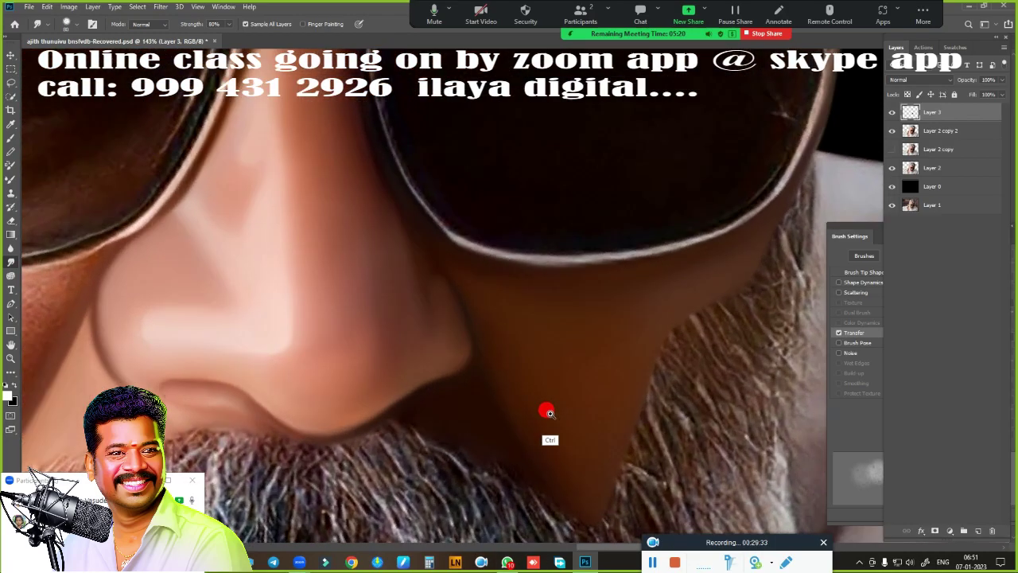
{"action": "scroll", "coordinate": [545, 411], "scroll_direction": "up", "scroll_amount": 1}
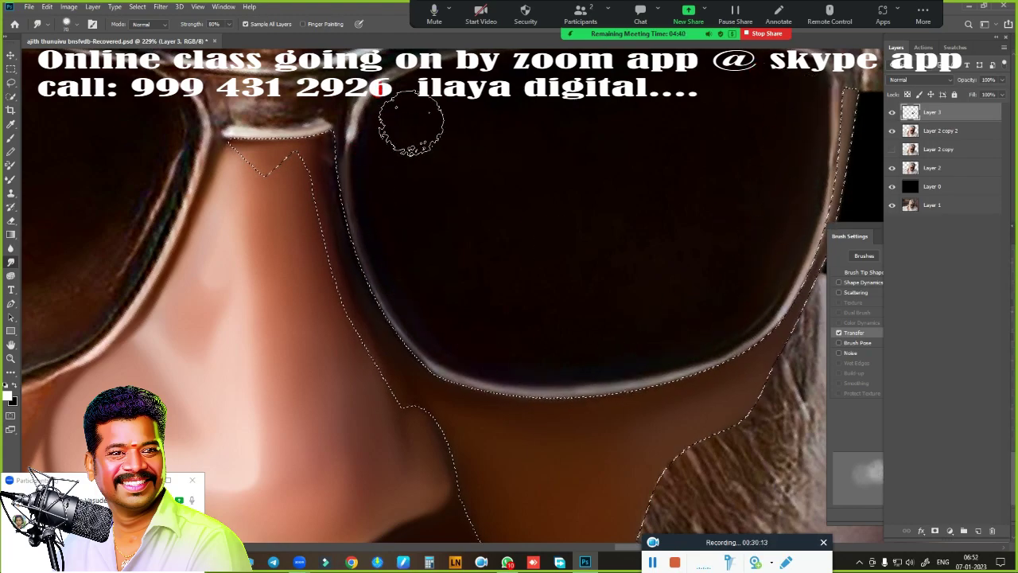
{"action": "scroll", "coordinate": [591, 239], "scroll_direction": "up", "scroll_amount": 2}
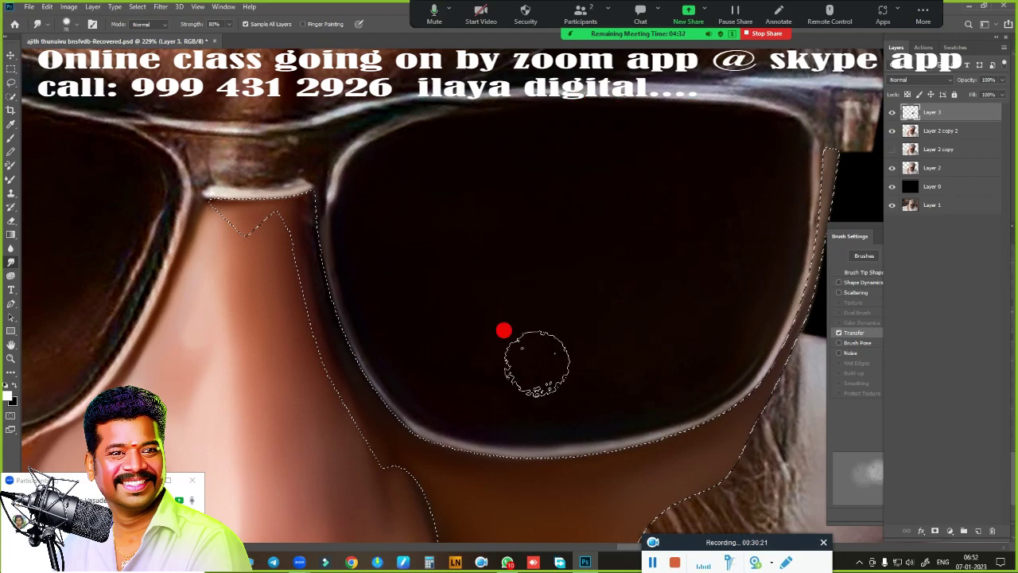
- Pan to the nose and moustache and switch to the Eraser
{"action": "left_click_drag", "start_coordinate": [705, 303], "coordinate": [689, 231]}
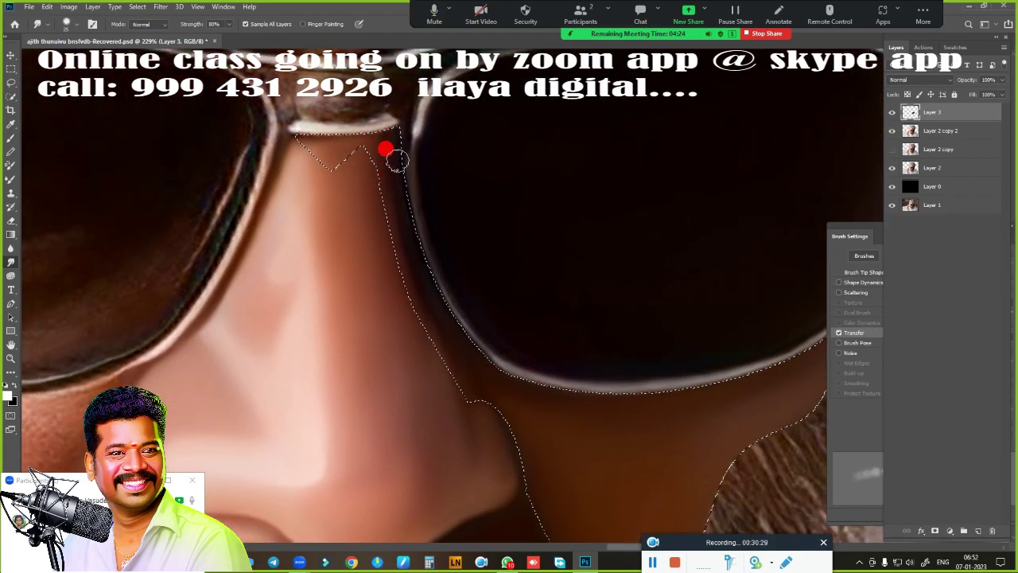
{"action": "scroll", "coordinate": [358, 140], "scroll_direction": "down", "scroll_amount": 3}
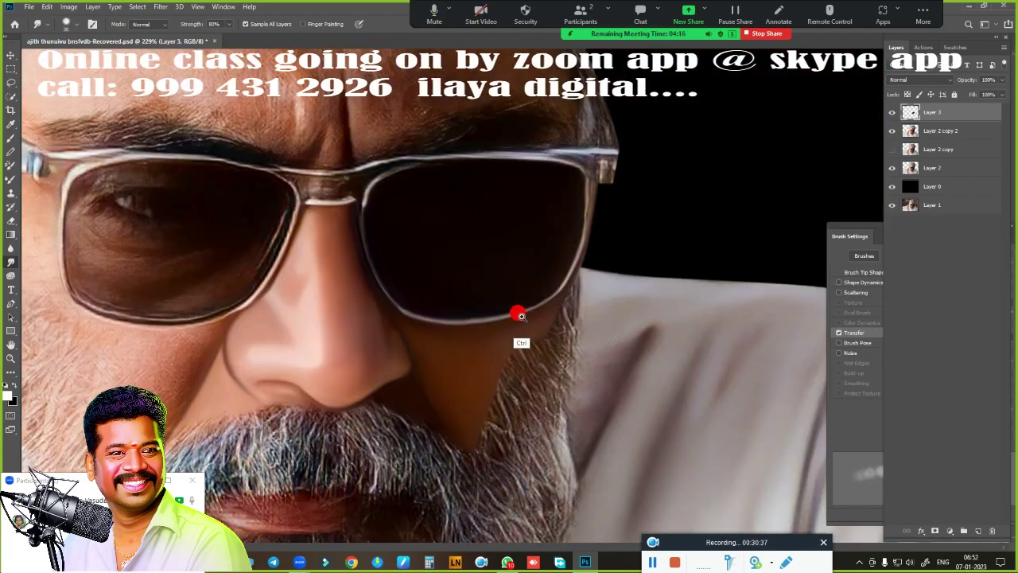
{"action": "scroll", "coordinate": [516, 371], "scroll_direction": "up", "scroll_amount": 2}
{"action": "key", "text": "e"}
{"action": "scroll", "coordinate": [589, 254], "scroll_direction": "down", "scroll_amount": 5}
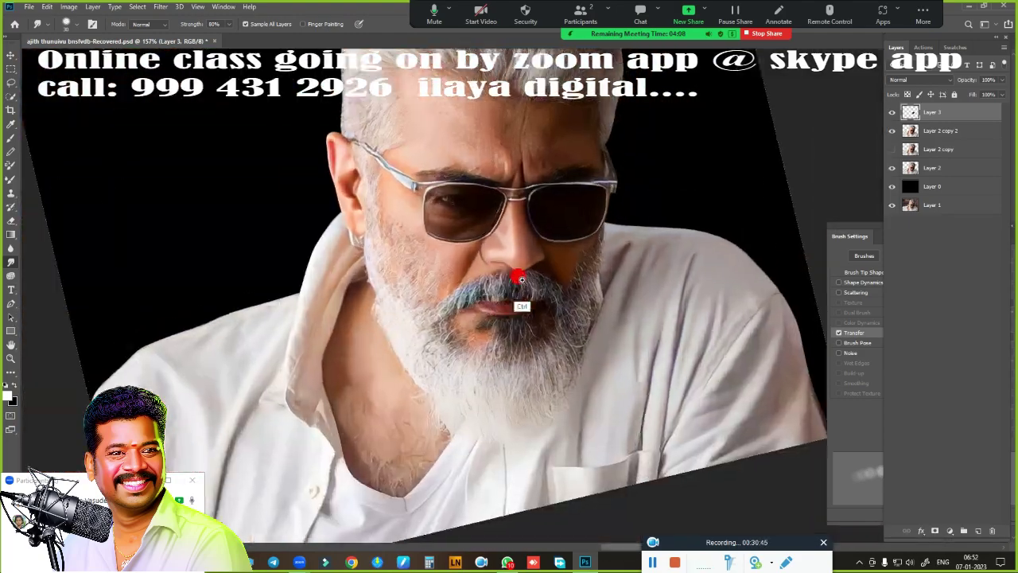
{"action": "scroll", "coordinate": [541, 298], "scroll_direction": "up", "scroll_amount": 4}
{"action": "scroll", "coordinate": [604, 239], "scroll_direction": "up", "scroll_amount": 1}
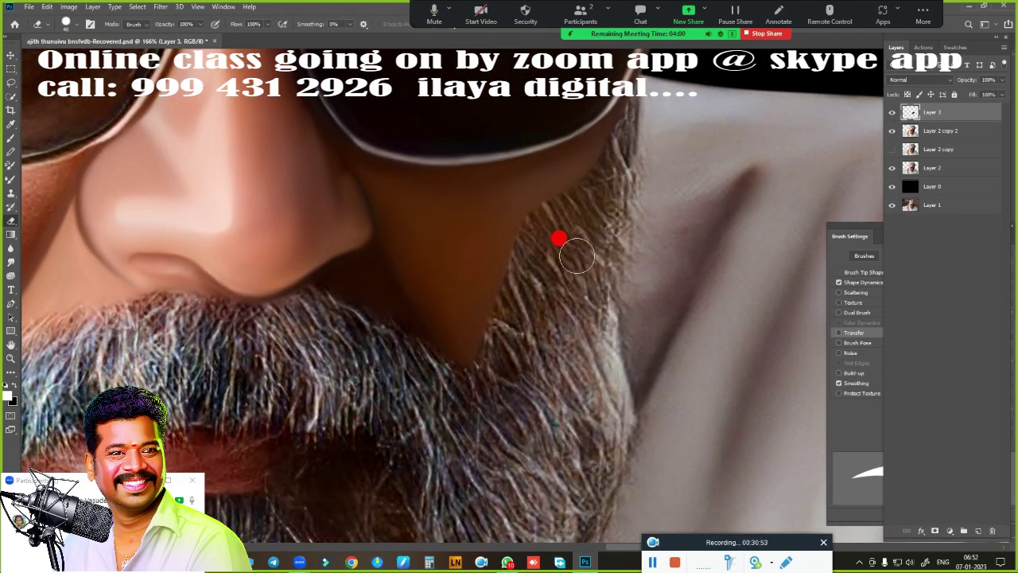
- Disable Shape Dynamics in Brush Settings and enlarge the round Smudge brush to 40 px
{"action": "right_click", "coordinate": [493, 295]}
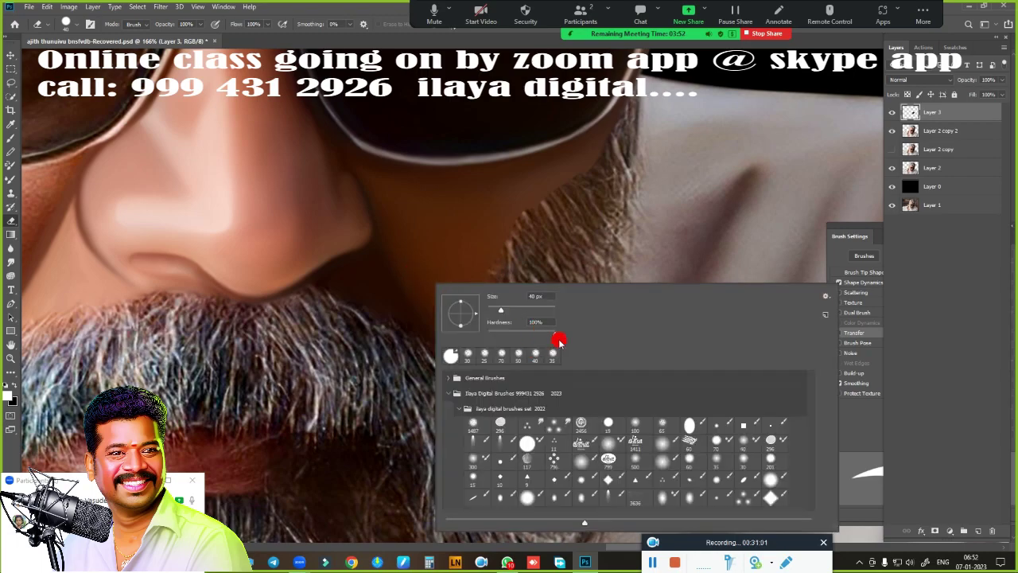
{"action": "key", "text": "Escape"}
{"action": "left_click", "coordinate": [703, 239]}
{"action": "left_click", "coordinate": [730, 229]}
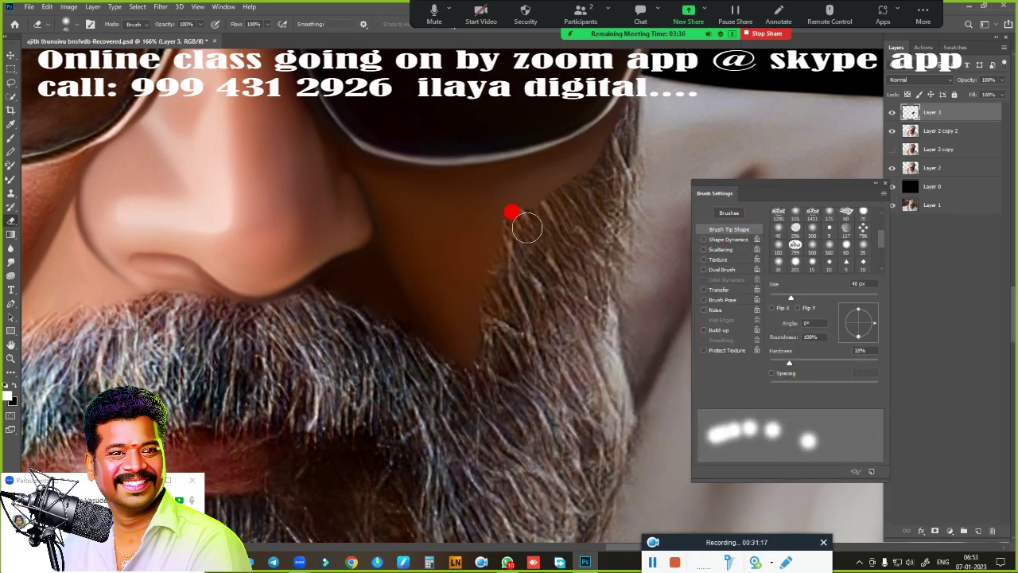
{"action": "scroll", "coordinate": [432, 362], "scroll_direction": "down", "scroll_amount": 3}
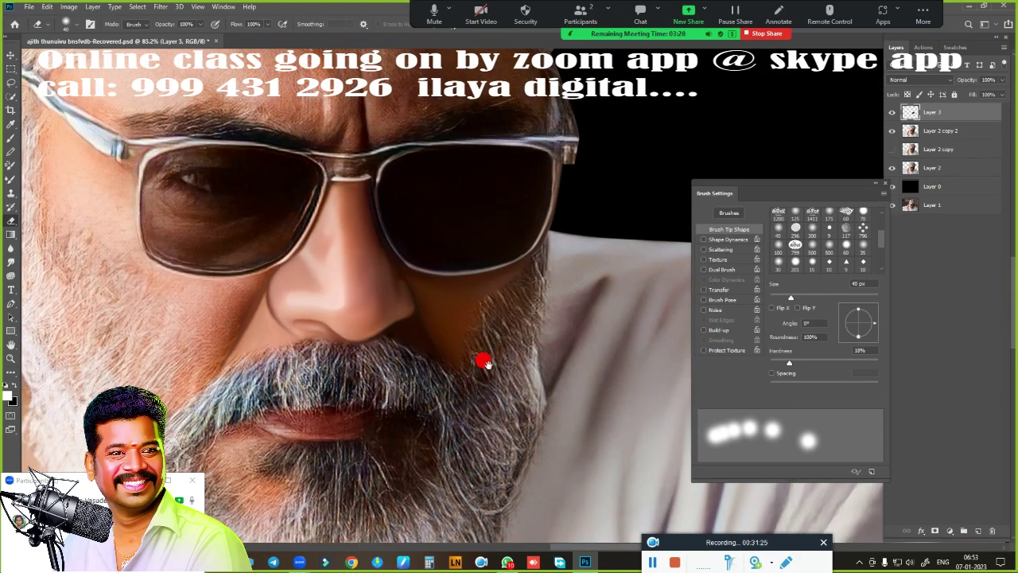
{"action": "scroll", "coordinate": [482, 359], "scroll_direction": "down", "scroll_amount": 3}
{"action": "scroll", "coordinate": [434, 406], "scroll_direction": "up", "scroll_amount": 4}
{"action": "scroll", "coordinate": [509, 347], "scroll_direction": "up", "scroll_amount": 2}
{"action": "key", "text": "r"}
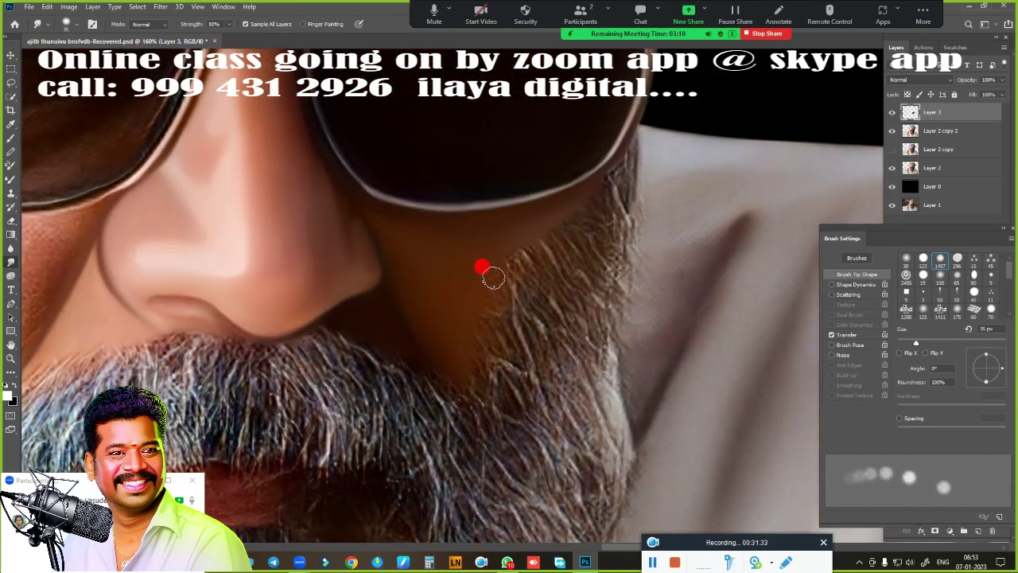
{"action": "key", "text": "bracketright"}
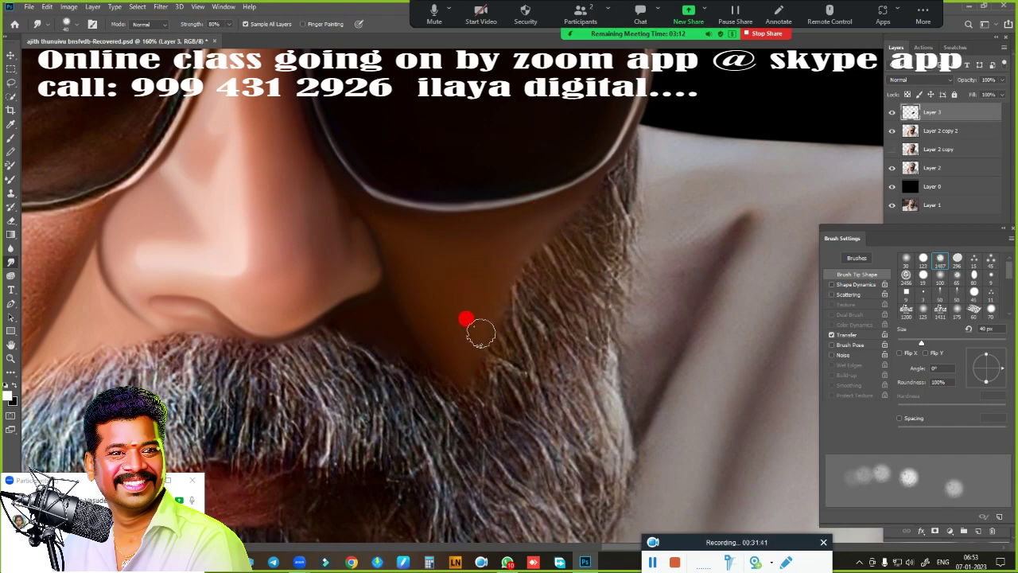
{"action": "scroll", "coordinate": [440, 348], "scroll_direction": "left", "scroll_amount": 5}
{"action": "scroll", "coordinate": [379, 355], "scroll_direction": "up", "scroll_amount": 3}
- Trace a Pen path around the left lens rim, temple arm and bridge, then make it a selection
{"action": "key", "text": "p"}
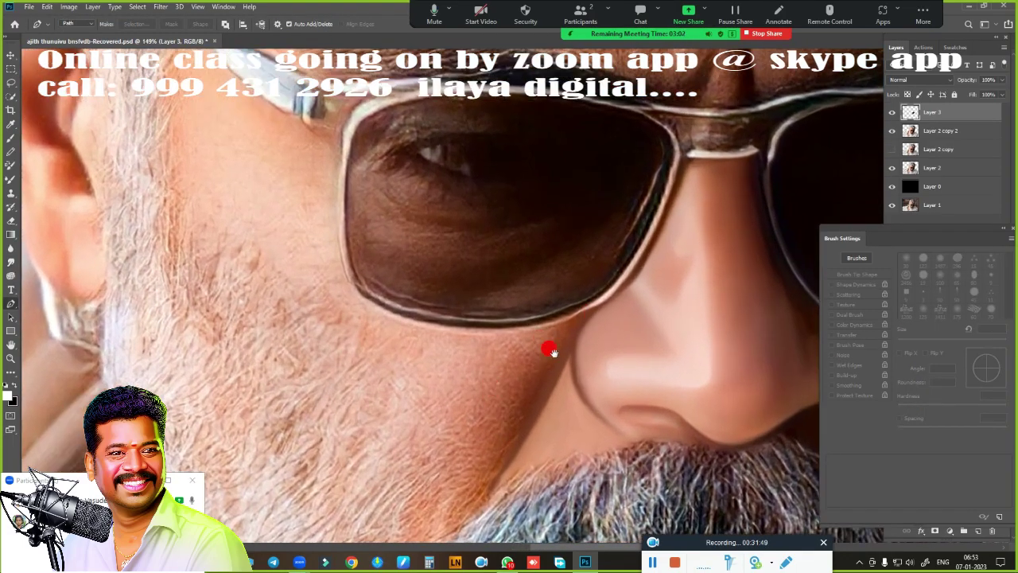
{"action": "scroll", "coordinate": [553, 351], "scroll_direction": "right", "scroll_amount": 3}
{"action": "scroll", "coordinate": [528, 354], "scroll_direction": "up", "scroll_amount": 2}
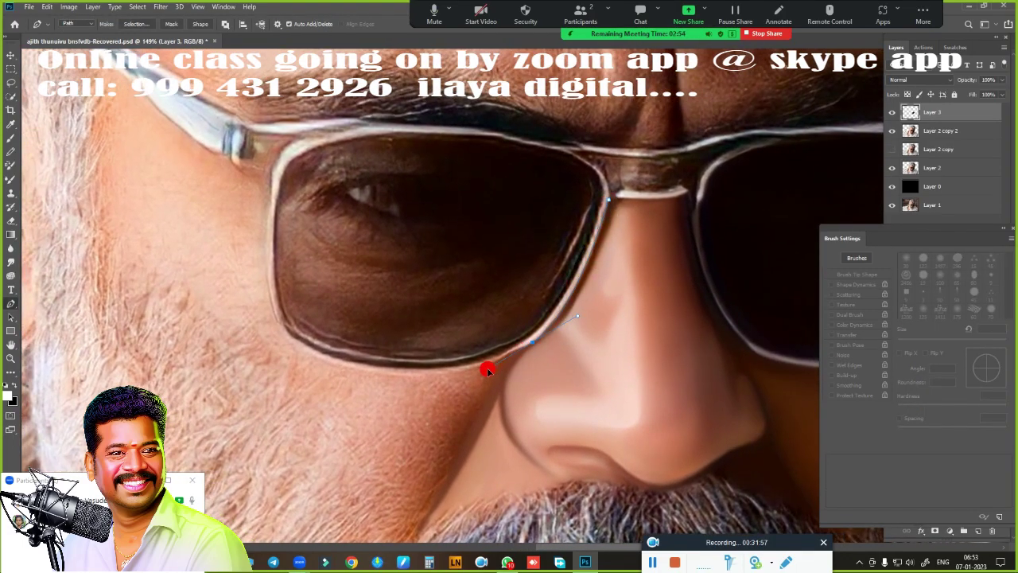
{"action": "left_click_drag", "start_coordinate": [339, 362], "coordinate": [231, 332]}
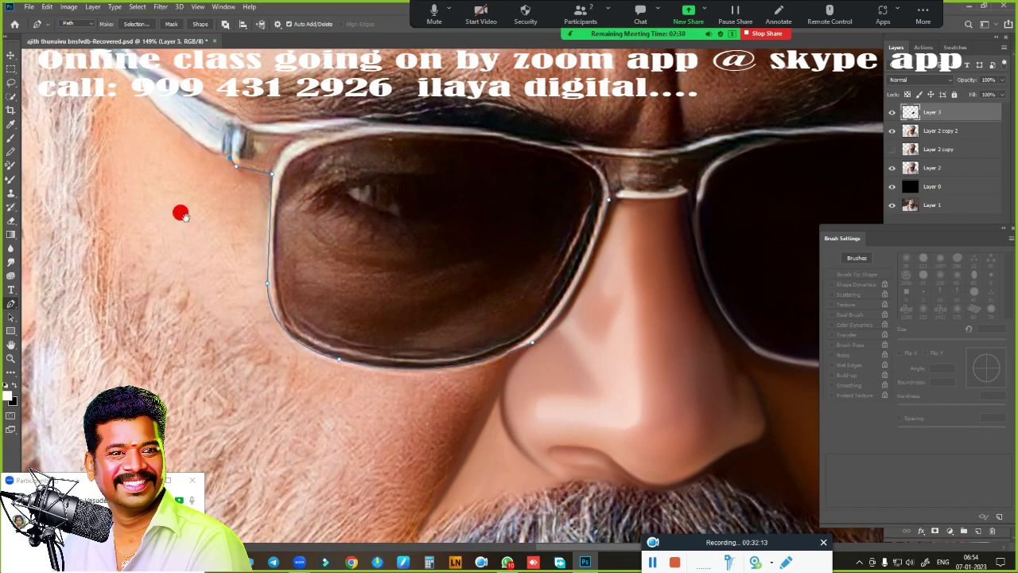
{"action": "scroll", "coordinate": [181, 213], "scroll_direction": "left", "scroll_amount": 6}
{"action": "scroll", "coordinate": [493, 338], "scroll_direction": "up", "scroll_amount": 4}
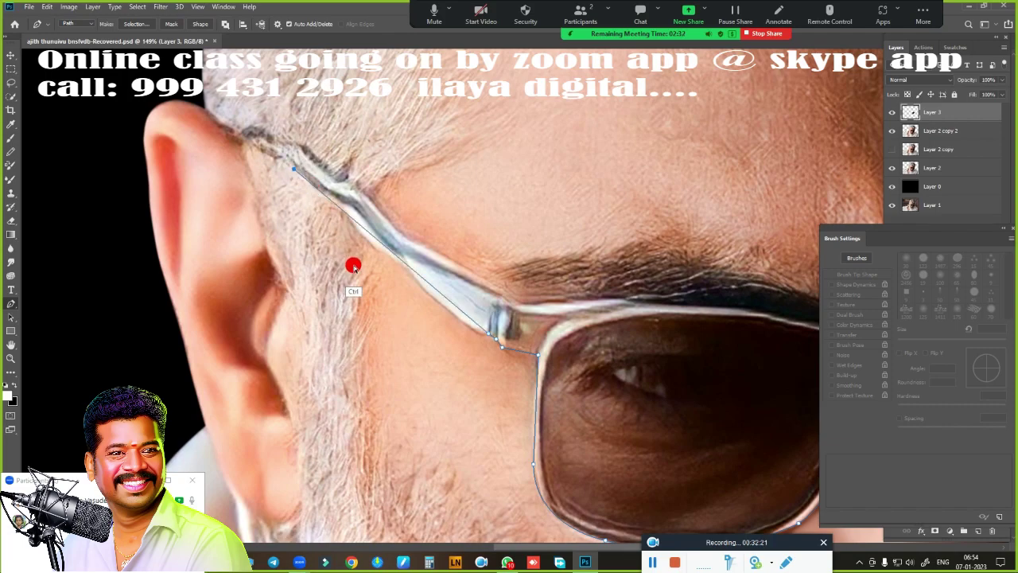
{"action": "left_click_drag", "start_coordinate": [293, 169], "coordinate": [332, 208]}
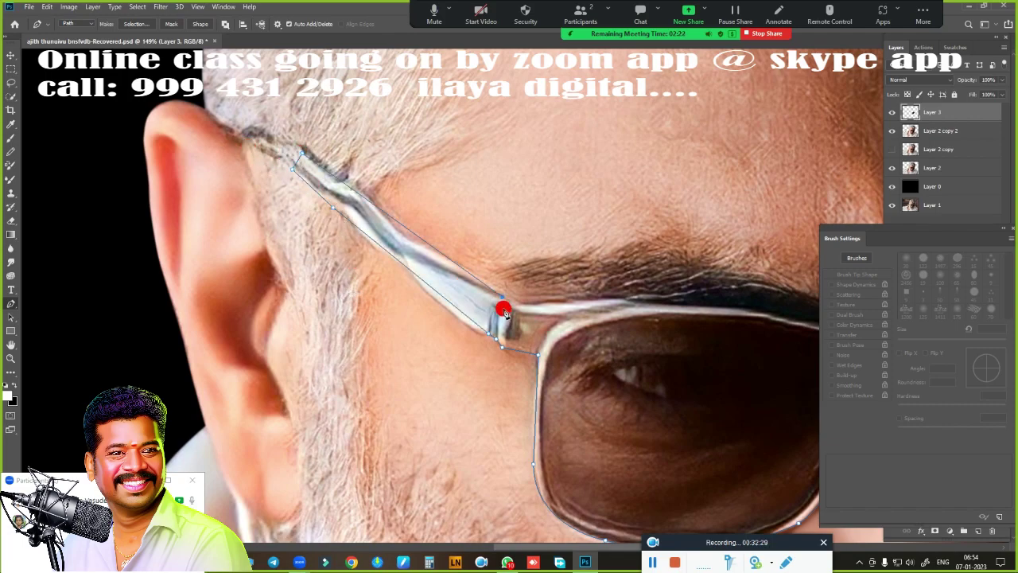
{"action": "scroll", "coordinate": [504, 312], "scroll_direction": "down", "scroll_amount": 3}
{"action": "scroll", "coordinate": [386, 201], "scroll_direction": "right", "scroll_amount": 4}
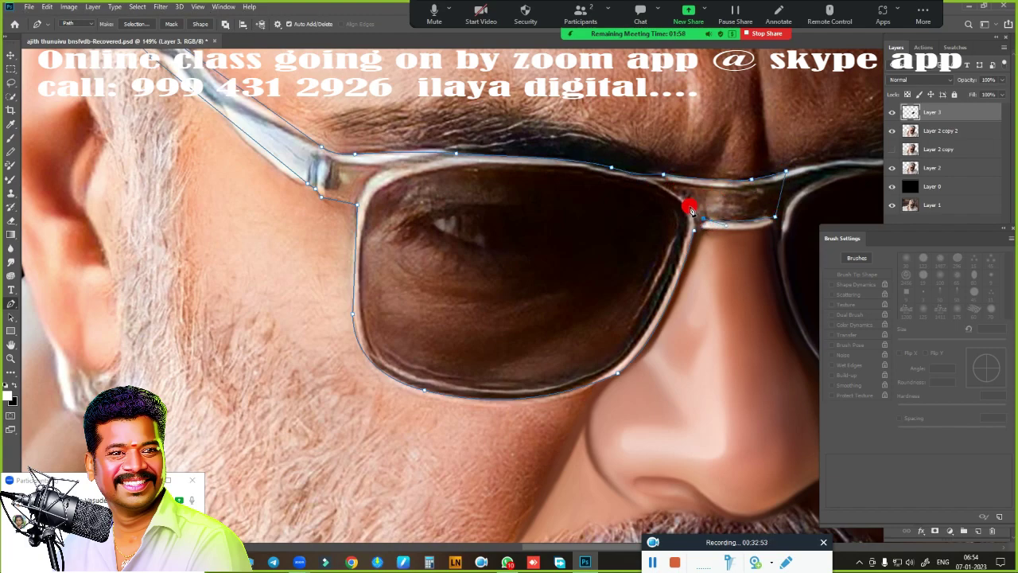
{"action": "key", "text": "ctrl+Return"}
{"action": "scroll", "coordinate": [546, 302], "scroll_direction": "up", "scroll_amount": 2}
- Smudge the sunglasses' temple arm down to the hinge
{"action": "key", "text": "r"}
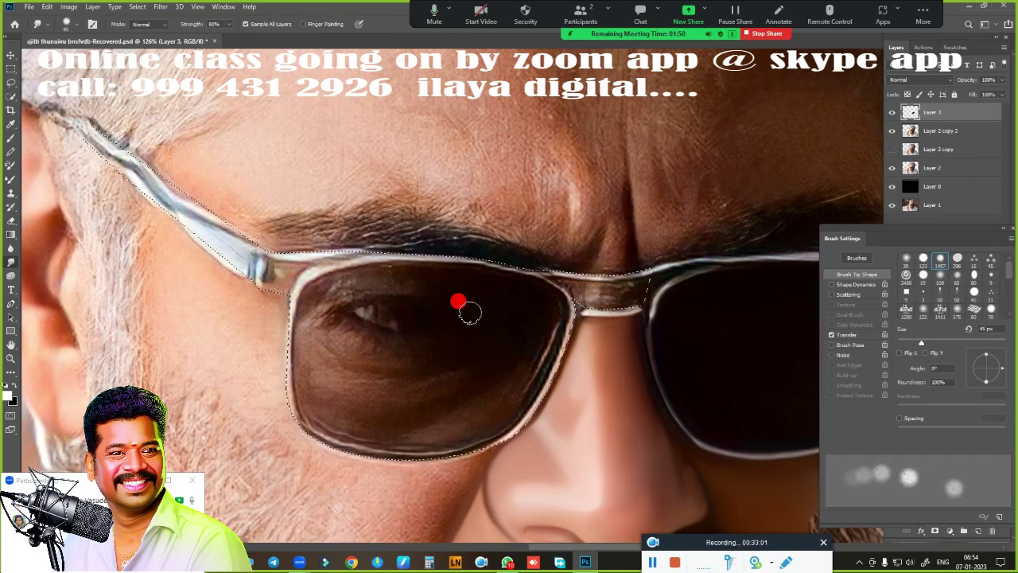
{"action": "scroll", "coordinate": [461, 300], "scroll_direction": "up", "scroll_amount": 2}
{"action": "key", "text": "bracketright"}
{"action": "mouse_move", "coordinate": [311, 316]}
{"action": "left_mouse_down"}
{"action": "mouse_move", "coordinate": [216, 191]}
{"action": "mouse_move", "coordinate": [144, 146]}
{"action": "mouse_move", "coordinate": [311, 243]}
{"action": "left_mouse_up"}
{"action": "key", "text": "bracketright"}
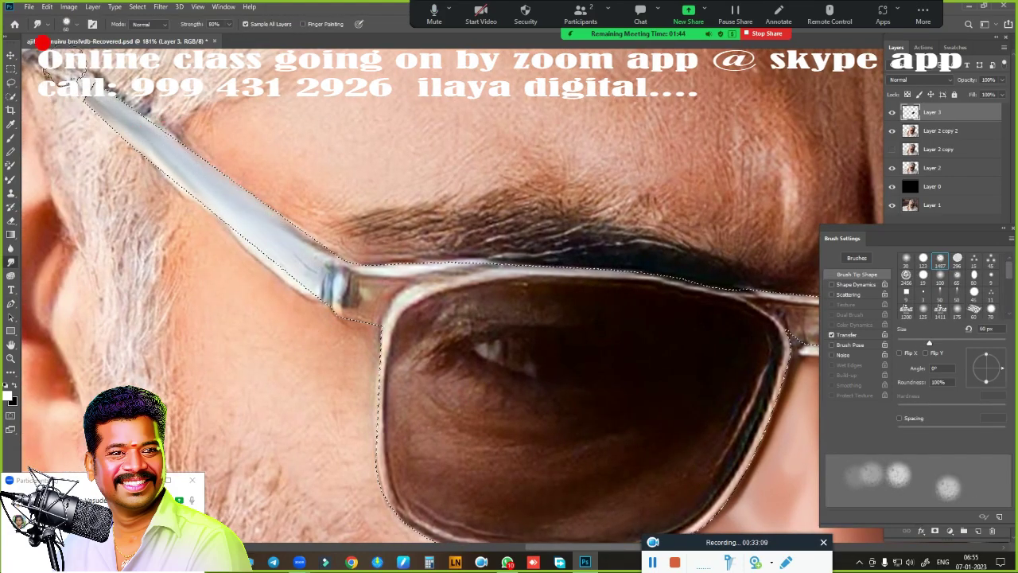
{"action": "key", "text": "bracketleft"}
{"action": "key", "text": "bracketleft"}
{"action": "mouse_move", "coordinate": [329, 286]}
{"action": "left_mouse_down"}
{"action": "mouse_move", "coordinate": [369, 315]}
{"action": "mouse_move", "coordinate": [473, 269]}
{"action": "mouse_move", "coordinate": [404, 278]}
{"action": "left_mouse_up"}
- Smooth the top rim and the left and bottom lens rims
{"action": "key", "text": "bracketright"}
{"action": "left_click_drag", "start_coordinate": [512, 257], "coordinate": [400, 272]}
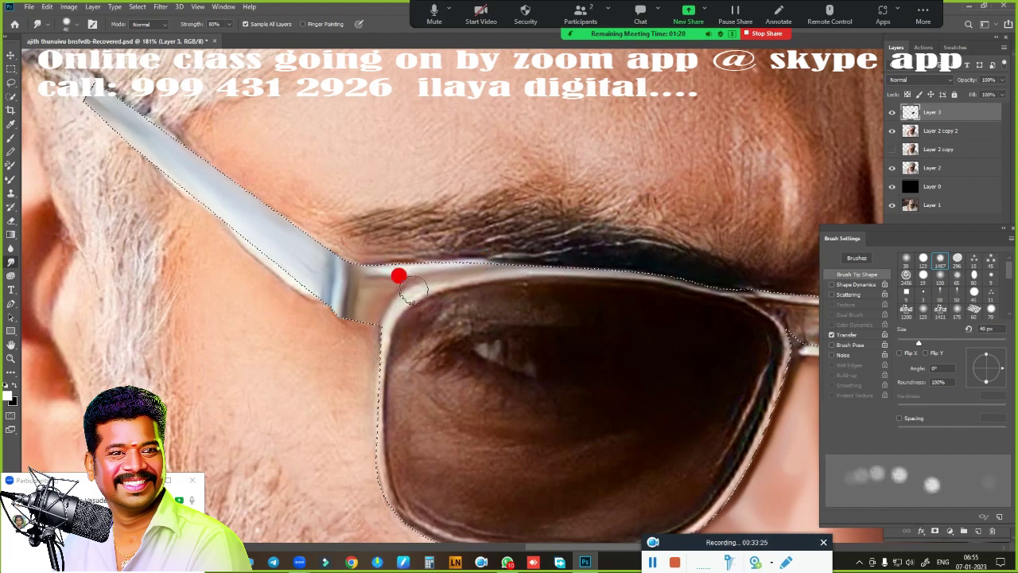
{"action": "mouse_move", "coordinate": [736, 272]}
{"action": "left_mouse_down"}
{"action": "mouse_move", "coordinate": [533, 176]}
{"action": "mouse_move", "coordinate": [545, 133]}
{"action": "mouse_move", "coordinate": [639, 151]}
{"action": "mouse_move", "coordinate": [577, 146]}
{"action": "mouse_move", "coordinate": [576, 205]}
{"action": "mouse_move", "coordinate": [471, 372]}
{"action": "left_mouse_up"}
{"action": "key", "text": "bracketleft"}
{"action": "key", "text": "bracketleft"}
{"action": "key", "text": "bracketright"}
{"action": "key", "text": "bracketright"}
{"action": "key", "text": "bracketright"}
{"action": "mouse_move", "coordinate": [163, 213]}
{"action": "left_mouse_down"}
{"action": "mouse_move", "coordinate": [204, 359]}
{"action": "mouse_move", "coordinate": [282, 405]}
{"action": "mouse_move", "coordinate": [374, 407]}
{"action": "mouse_move", "coordinate": [448, 375]}
{"action": "left_mouse_up"}
- Smudge the glasses bridge, resizing the brush with [ and ]
{"action": "scroll", "coordinate": [448, 374], "scroll_direction": "up", "scroll_amount": 2}
{"action": "scroll", "coordinate": [650, 334], "scroll_direction": "down", "scroll_amount": 2}
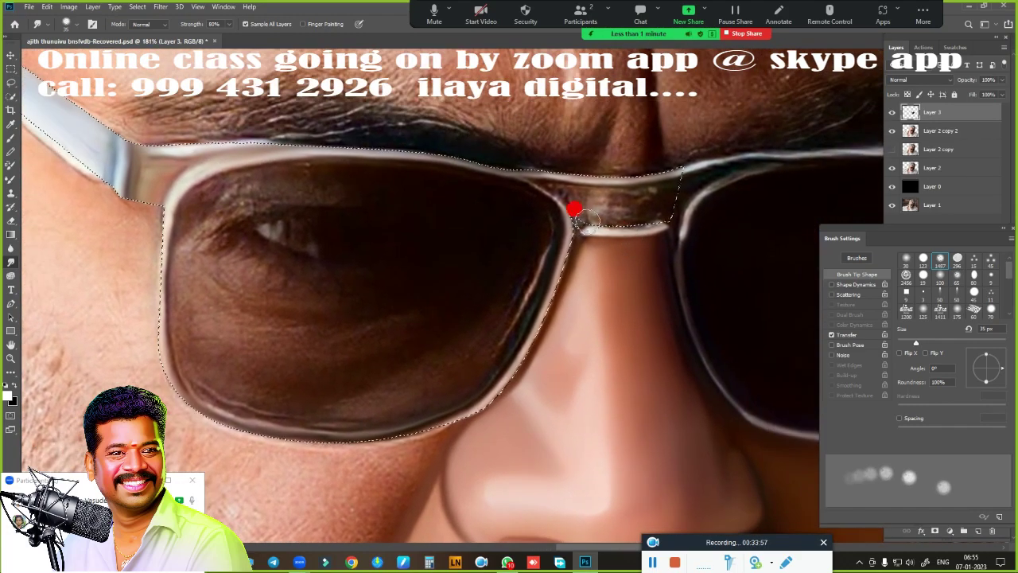
{"action": "key", "text": "bracketleft"}
{"action": "key", "text": "bracketleft"}
{"action": "key", "text": "bracketright"}
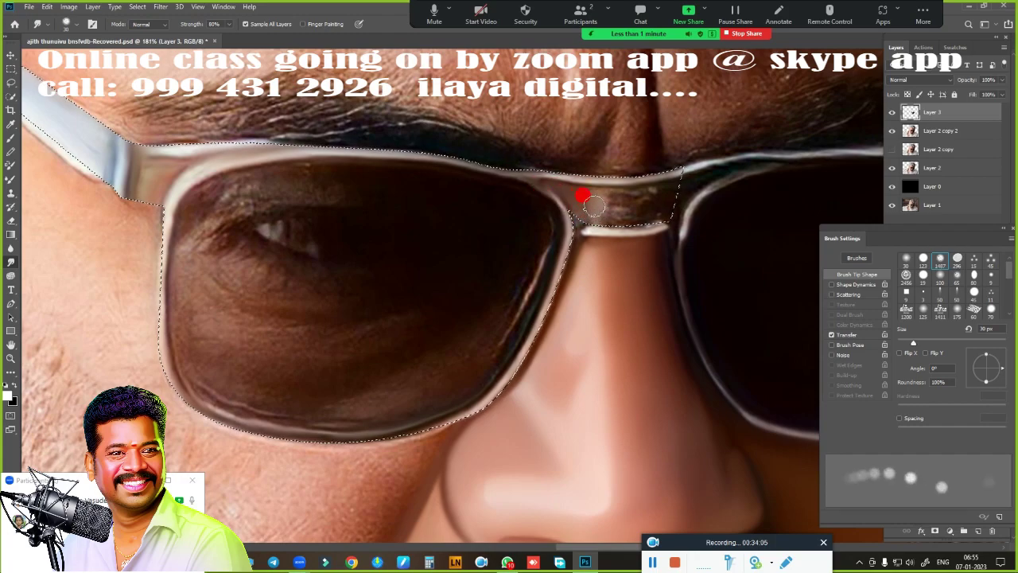
{"action": "left_click_drag", "start_coordinate": [555, 193], "coordinate": [647, 200]}
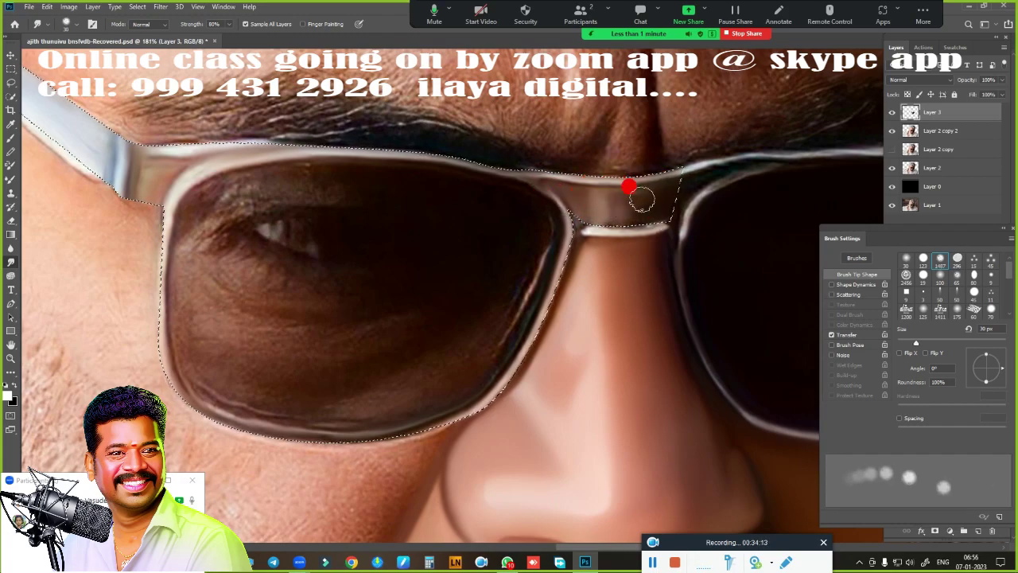
{"action": "key", "text": "bracketright"}
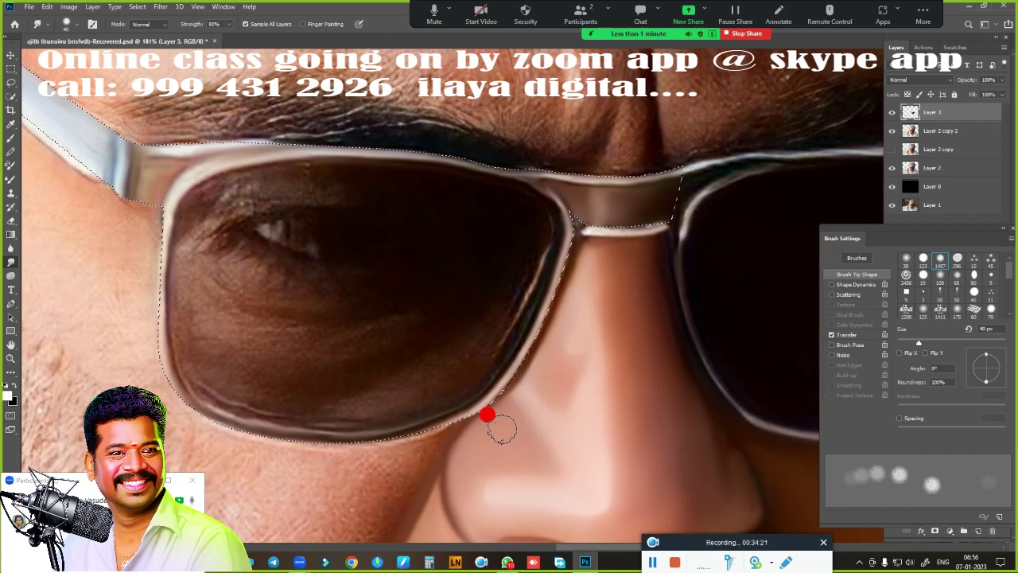
{"action": "key", "text": "bracketleft"}
{"action": "key", "text": "bracketleft"}
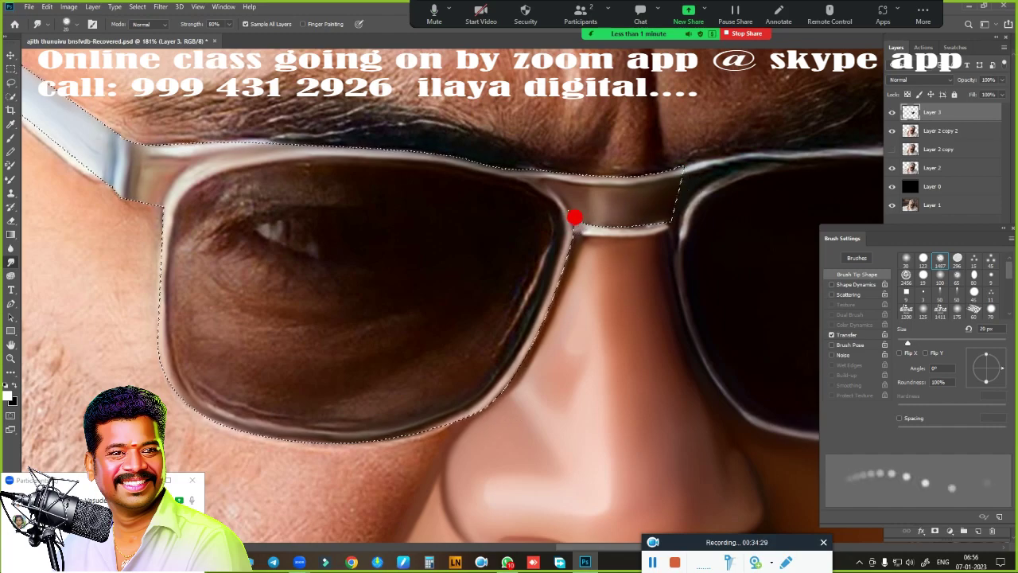
{"action": "key", "text": "bracketleft"}
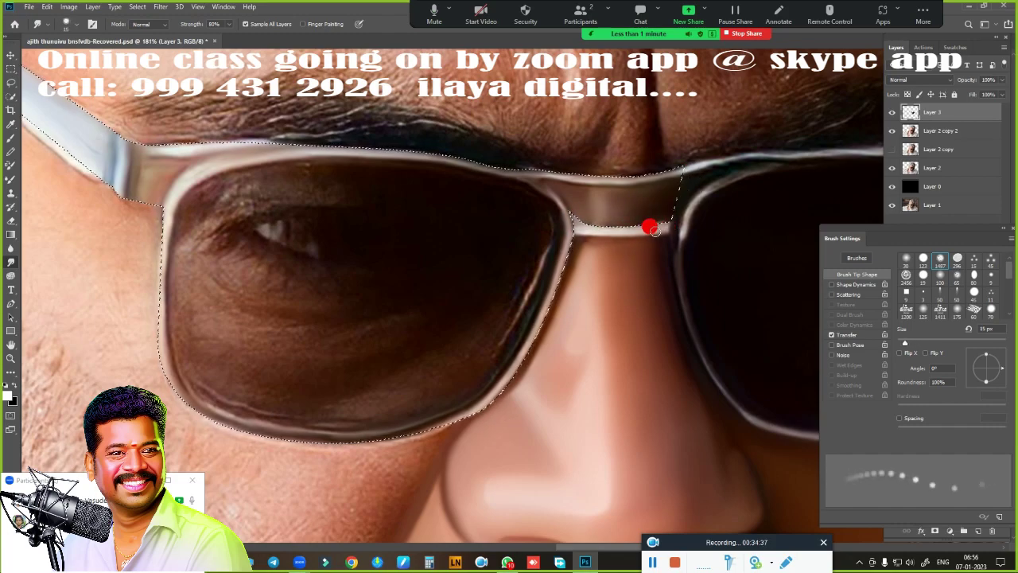
{"action": "key", "text": "bracketright"}
{"action": "key", "text": "bracketright"}
{"action": "key", "text": "bracketright"}
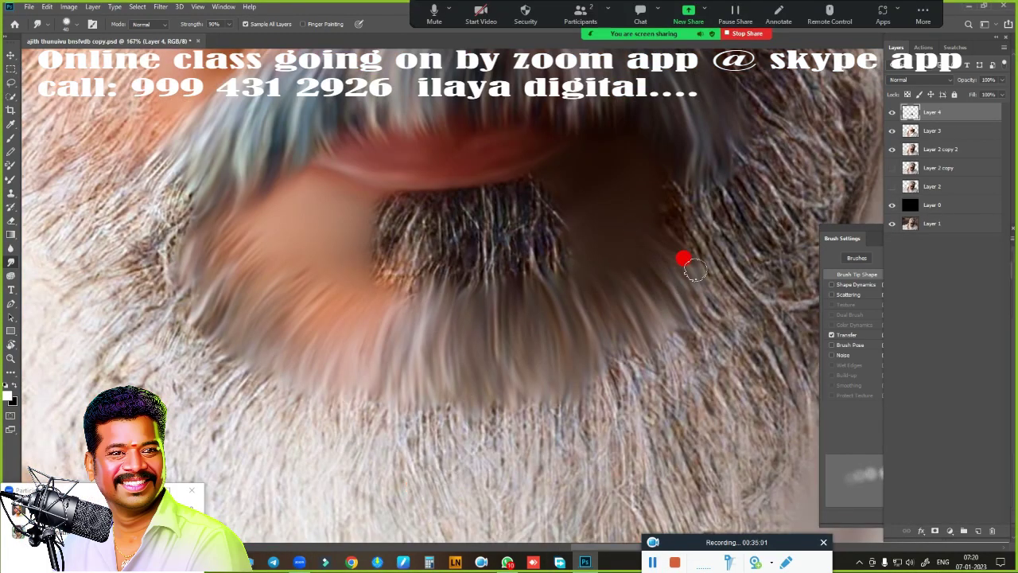
- Smudge the dark eye-area lash strands on Layer 4 into smooth brown strokes at 90% strength
{"action": "left_click_drag", "start_coordinate": [676, 211], "coordinate": [783, 135]}
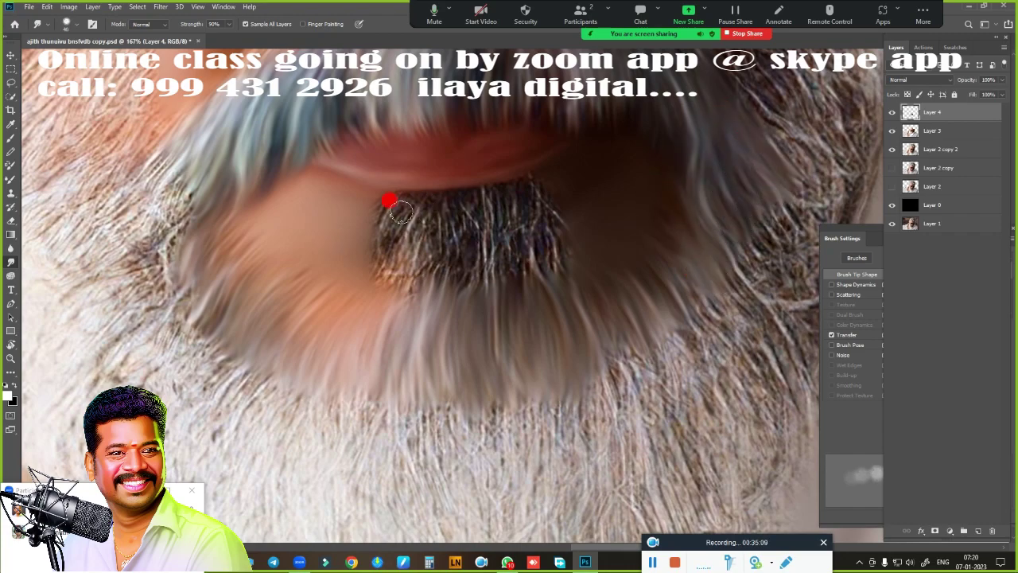
{"action": "left_click_drag", "start_coordinate": [425, 228], "coordinate": [561, 205]}
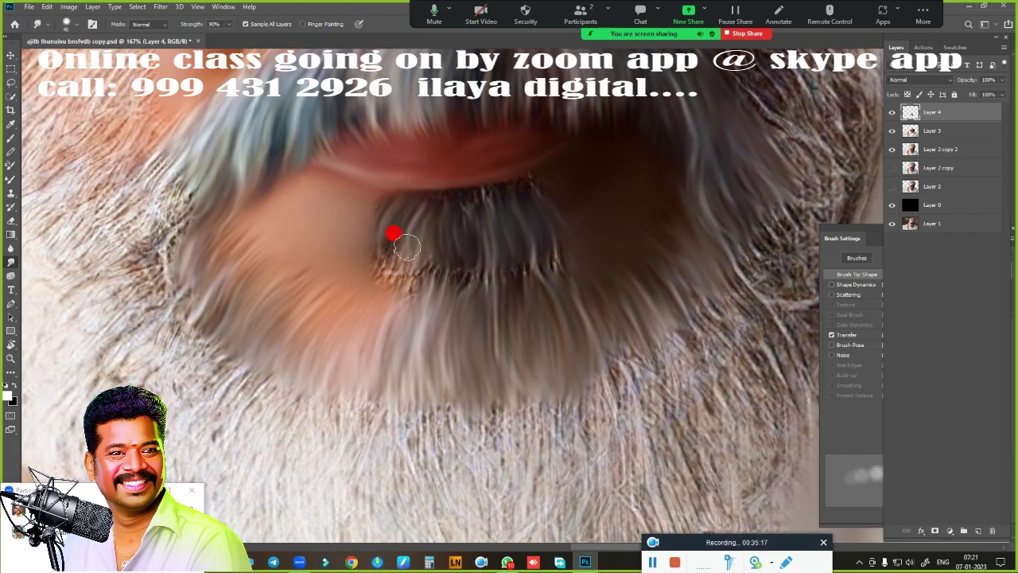
{"action": "mouse_move", "coordinate": [395, 277]}
{"action": "left_mouse_down"}
{"action": "mouse_move", "coordinate": [454, 307]}
{"action": "mouse_move", "coordinate": [517, 295]}
{"action": "mouse_move", "coordinate": [477, 318]}
{"action": "left_mouse_up"}
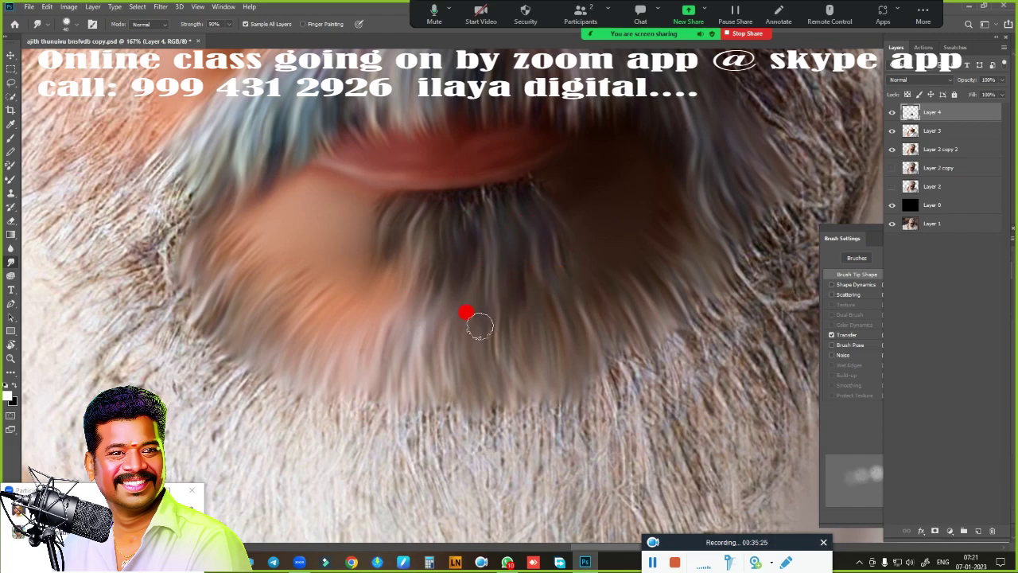
{"action": "scroll", "coordinate": [477, 319], "scroll_direction": "up", "scroll_amount": 5}
{"action": "left_click_drag", "start_coordinate": [454, 245], "coordinate": [635, 196]}
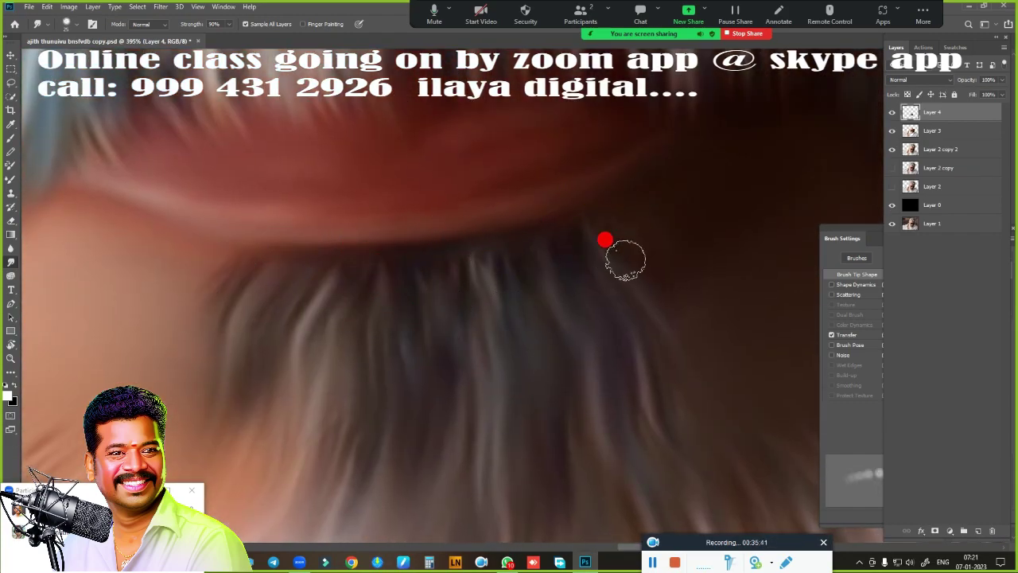
{"action": "scroll", "coordinate": [632, 354], "scroll_direction": "down", "scroll_amount": 5}
{"action": "scroll", "coordinate": [633, 354], "scroll_direction": "up", "scroll_amount": 2}
{"action": "scroll", "coordinate": [562, 425], "scroll_direction": "up", "scroll_amount": 2}
{"action": "scroll", "coordinate": [581, 329], "scroll_direction": "up", "scroll_amount": 2}
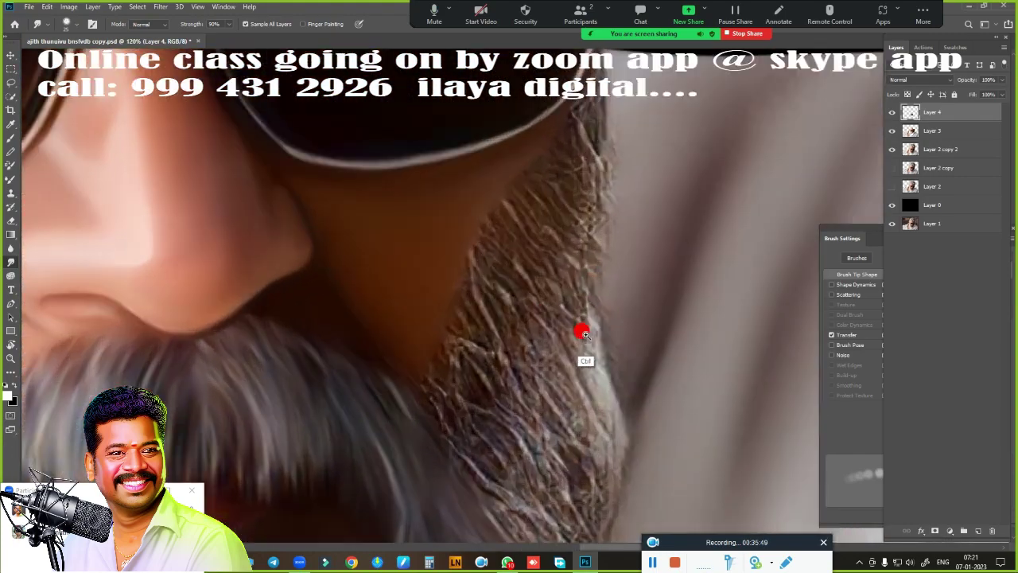
{"action": "scroll", "coordinate": [420, 396], "scroll_direction": "up", "scroll_amount": 1}
- Smear the beard's edges near the chin into soft grey painted strands
{"action": "mouse_move", "coordinate": [436, 411]}
{"action": "left_mouse_down"}
{"action": "mouse_move", "coordinate": [408, 334]}
{"action": "mouse_move", "coordinate": [427, 264]}
{"action": "mouse_move", "coordinate": [520, 270]}
{"action": "mouse_move", "coordinate": [475, 269]}
{"action": "mouse_move", "coordinate": [573, 170]}
{"action": "mouse_move", "coordinate": [603, 159]}
{"action": "mouse_move", "coordinate": [596, 258]}
{"action": "left_mouse_up"}
{"action": "scroll", "coordinate": [507, 443], "scroll_direction": "down", "scroll_amount": 3}
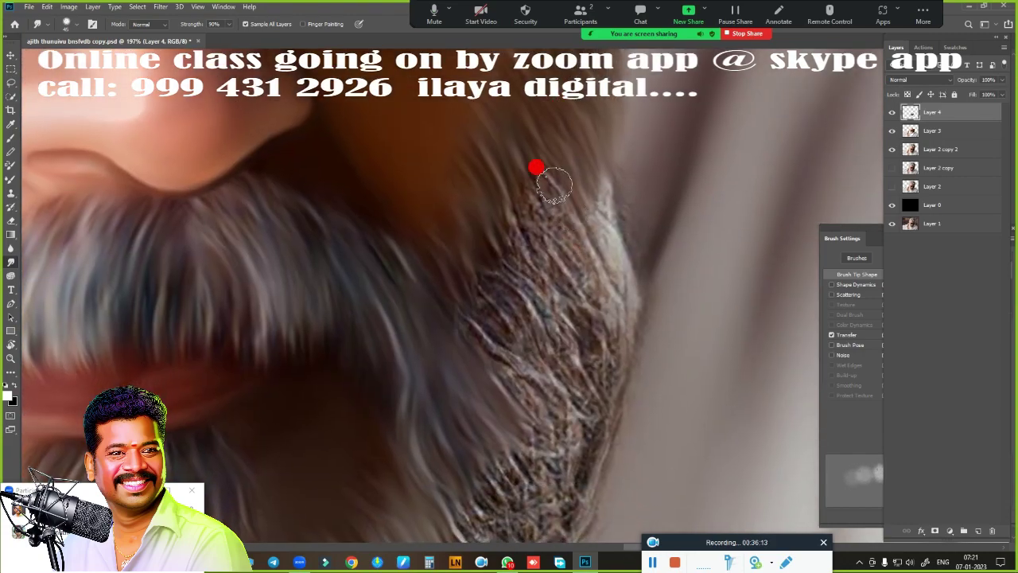
{"action": "mouse_move", "coordinate": [491, 188]}
{"action": "left_mouse_down"}
{"action": "mouse_move", "coordinate": [518, 332]}
{"action": "mouse_move", "coordinate": [405, 249]}
{"action": "left_mouse_up"}
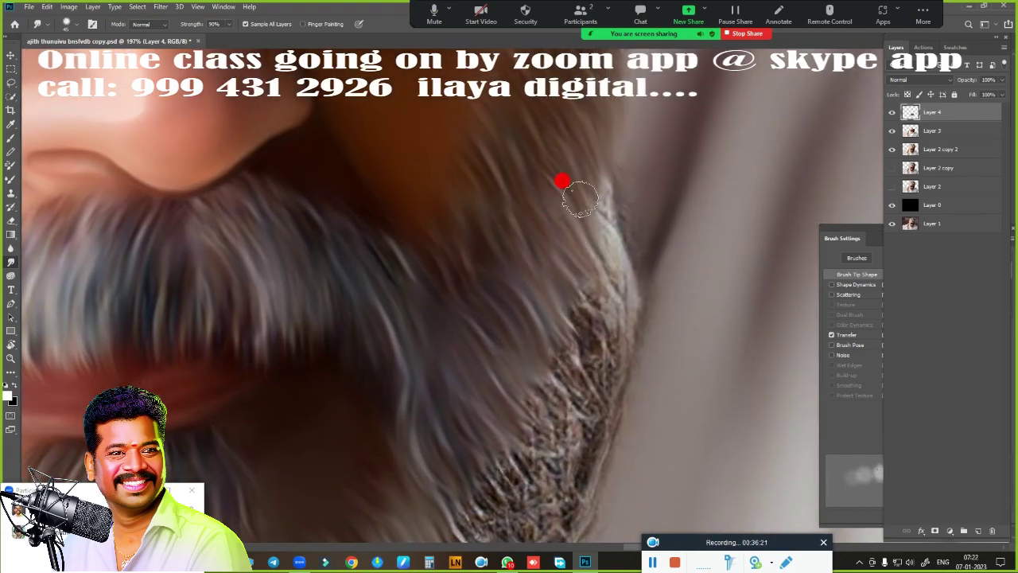
{"action": "mouse_move", "coordinate": [580, 199]}
{"action": "left_mouse_down"}
{"action": "mouse_move", "coordinate": [628, 350]}
{"action": "mouse_move", "coordinate": [546, 329]}
{"action": "mouse_move", "coordinate": [609, 432]}
{"action": "left_mouse_up"}
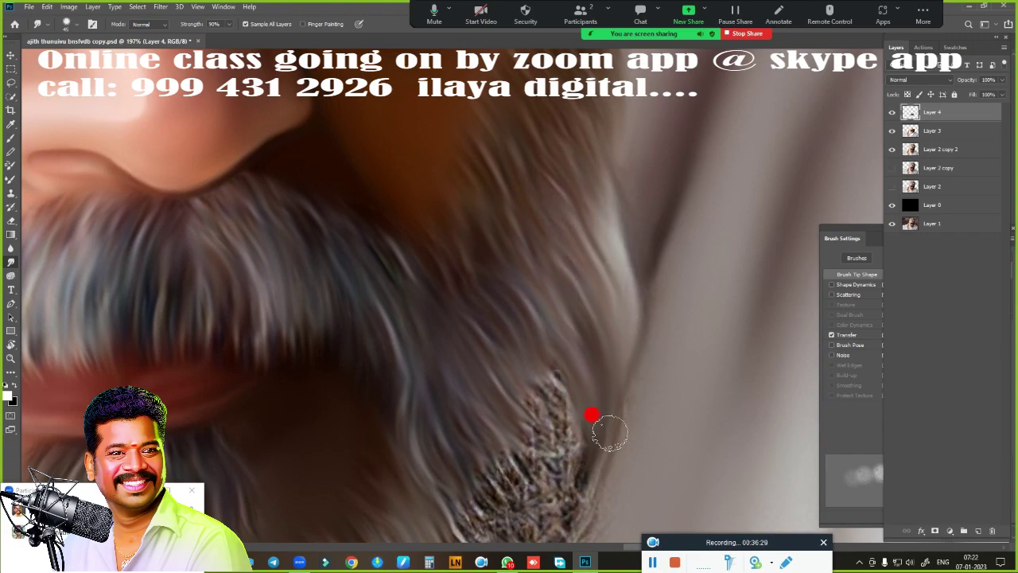
{"action": "scroll", "coordinate": [609, 432], "scroll_direction": "down", "scroll_amount": 4}
{"action": "mouse_move", "coordinate": [486, 263]}
{"action": "left_mouse_down"}
{"action": "mouse_move", "coordinate": [561, 315]}
{"action": "mouse_move", "coordinate": [586, 236]}
{"action": "mouse_move", "coordinate": [609, 320]}
{"action": "mouse_move", "coordinate": [559, 236]}
{"action": "left_mouse_up"}
{"action": "scroll", "coordinate": [559, 236], "scroll_direction": "down", "scroll_amount": 2}
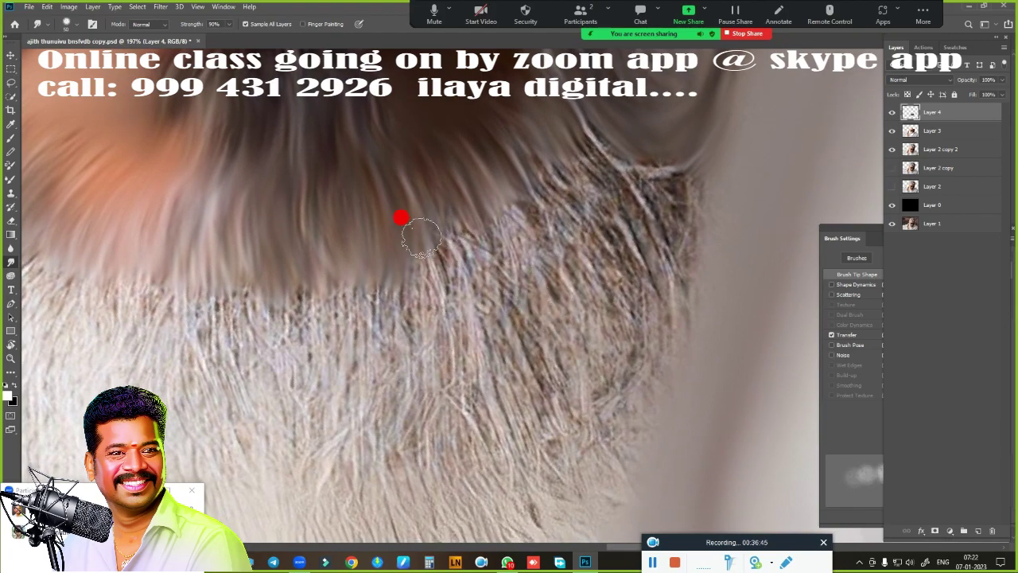
{"action": "mouse_move", "coordinate": [420, 236]}
{"action": "left_mouse_down"}
{"action": "mouse_move", "coordinate": [427, 177]}
{"action": "mouse_move", "coordinate": [491, 265]}
{"action": "left_mouse_up"}
- Blend the beard strands across the chin and cheek, removing the dark streak
{"action": "mouse_move", "coordinate": [572, 249]}
{"action": "left_mouse_down"}
{"action": "mouse_move", "coordinate": [566, 149]}
{"action": "mouse_move", "coordinate": [486, 269]}
{"action": "mouse_move", "coordinate": [587, 141]}
{"action": "mouse_move", "coordinate": [671, 181]}
{"action": "mouse_move", "coordinate": [681, 160]}
{"action": "mouse_move", "coordinate": [643, 228]}
{"action": "mouse_move", "coordinate": [637, 429]}
{"action": "left_mouse_up"}
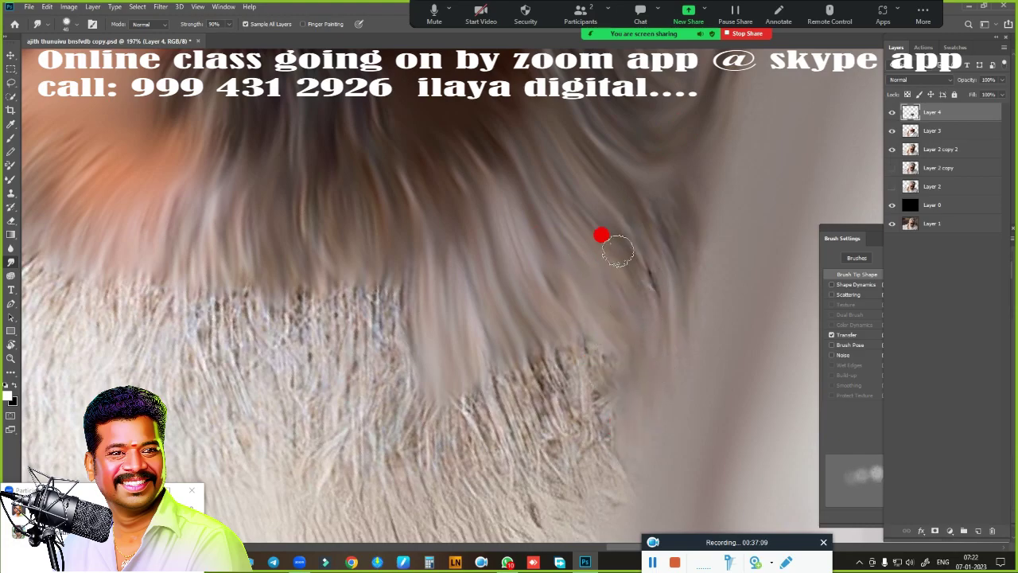
{"action": "scroll", "coordinate": [581, 347], "scroll_direction": "down", "scroll_amount": 3}
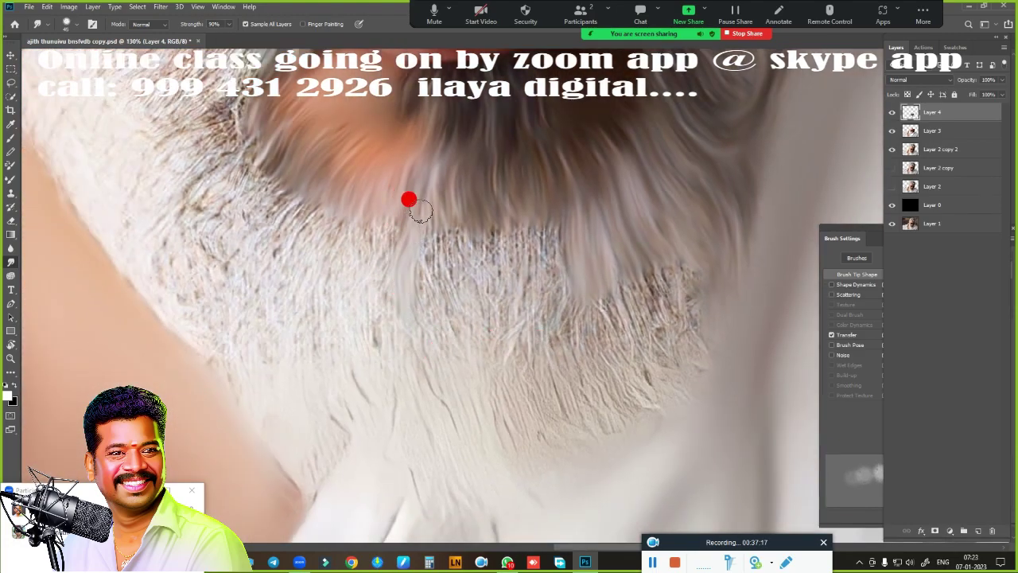
{"action": "mouse_move", "coordinate": [420, 210]}
{"action": "left_mouse_down"}
{"action": "mouse_move", "coordinate": [450, 205]}
{"action": "mouse_move", "coordinate": [510, 243]}
{"action": "mouse_move", "coordinate": [505, 253]}
{"action": "mouse_move", "coordinate": [552, 248]}
{"action": "mouse_move", "coordinate": [561, 218]}
{"action": "left_mouse_up"}
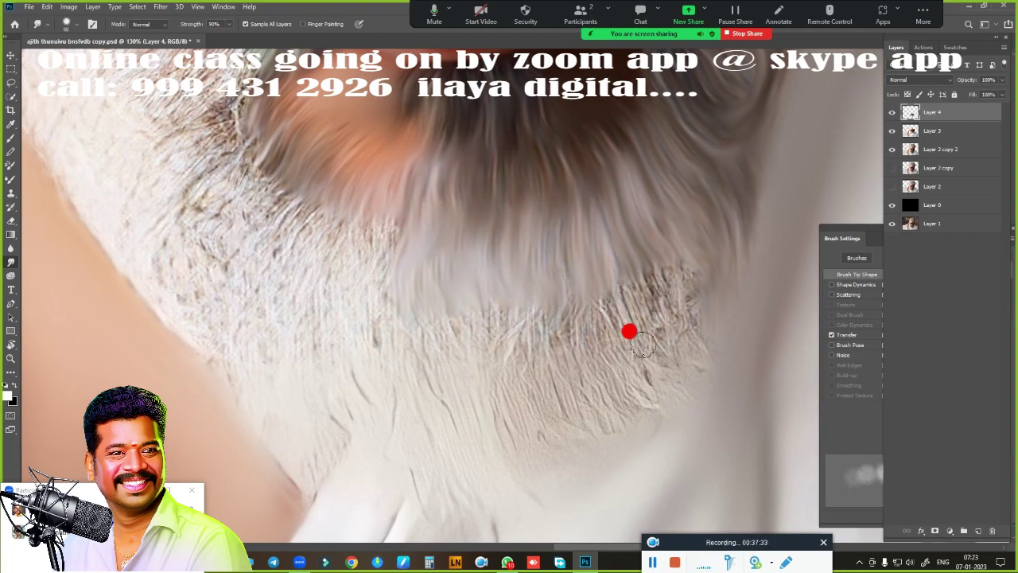
{"action": "mouse_move", "coordinate": [419, 366]}
{"action": "left_mouse_down"}
{"action": "mouse_move", "coordinate": [480, 336]}
{"action": "mouse_move", "coordinate": [545, 331]}
{"action": "mouse_move", "coordinate": [622, 243]}
{"action": "mouse_move", "coordinate": [674, 302]}
{"action": "mouse_move", "coordinate": [473, 393]}
{"action": "mouse_move", "coordinate": [516, 339]}
{"action": "mouse_move", "coordinate": [597, 339]}
{"action": "left_mouse_up"}
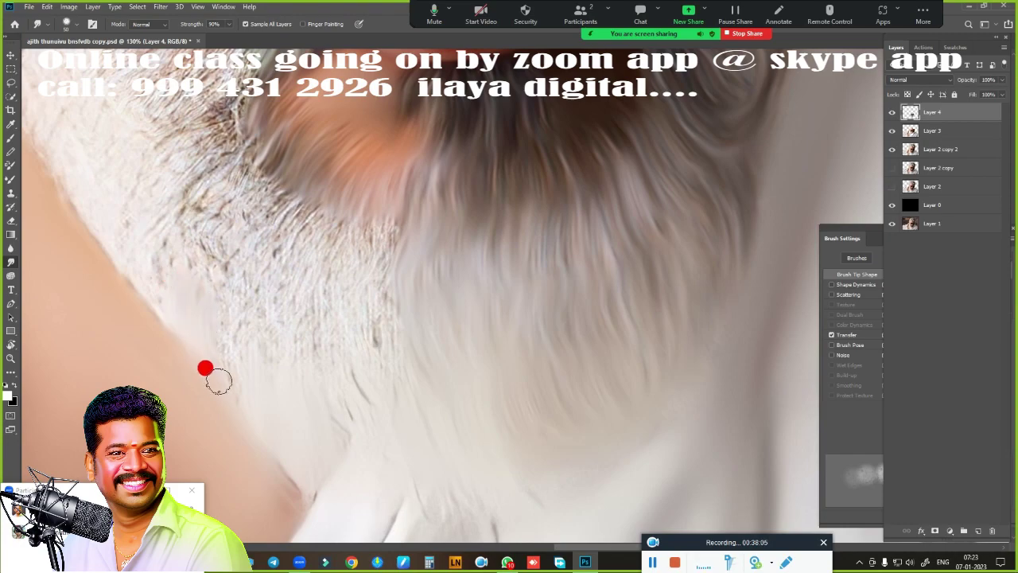
{"action": "left_click_drag", "start_coordinate": [241, 213], "coordinate": [266, 136]}
{"action": "mouse_move", "coordinate": [247, 246]}
{"action": "left_mouse_down"}
{"action": "mouse_move", "coordinate": [268, 221]}
{"action": "mouse_move", "coordinate": [325, 203]}
{"action": "mouse_move", "coordinate": [337, 284]}
{"action": "mouse_move", "coordinate": [248, 283]}
{"action": "left_mouse_up"}
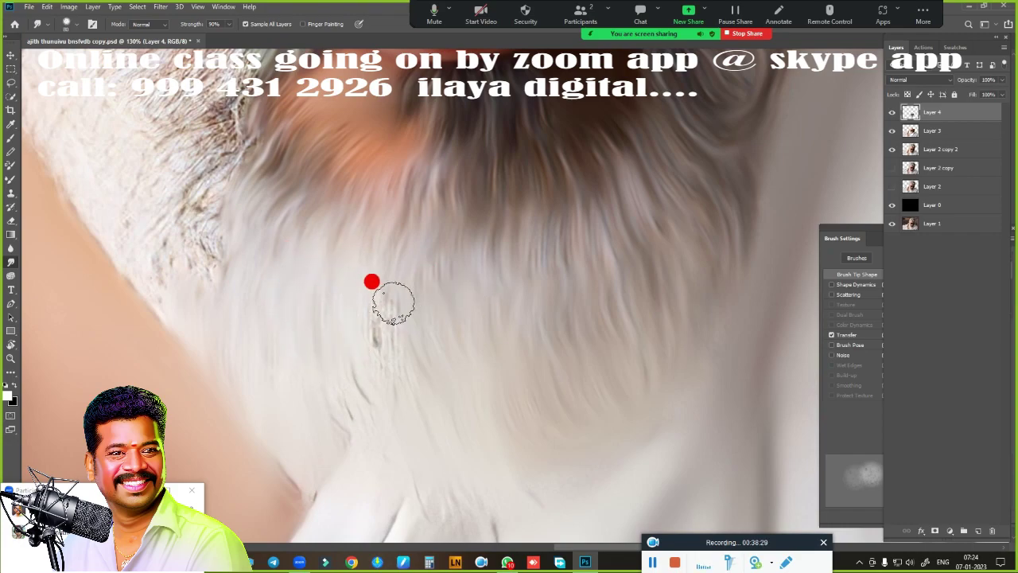
{"action": "left_click_drag", "start_coordinate": [393, 302], "coordinate": [343, 396]}
- Smudge the beard edge along the jawline into smooth, lighter strands
{"action": "scroll", "coordinate": [355, 451], "scroll_direction": "down", "scroll_amount": 3}
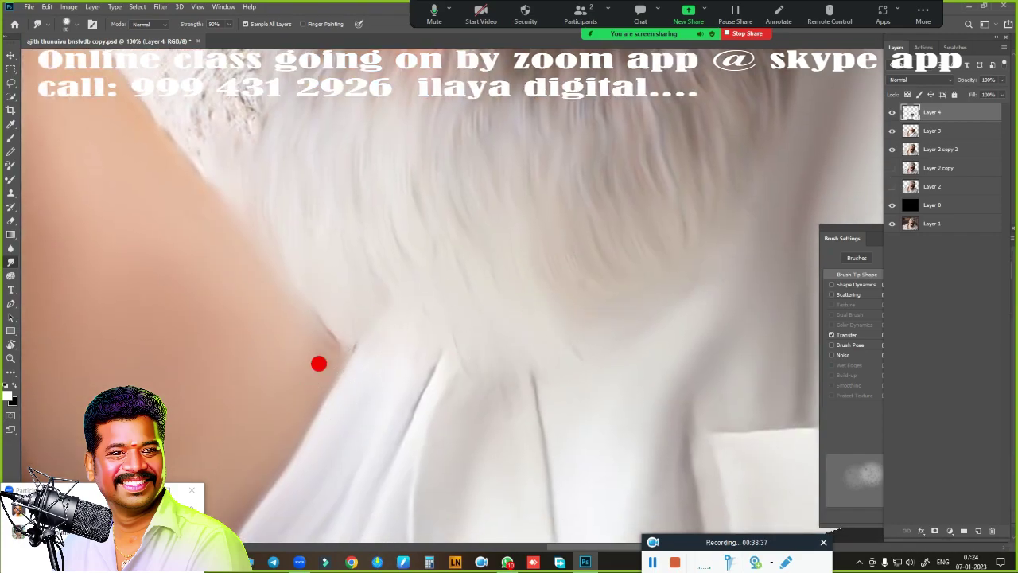
{"action": "scroll", "coordinate": [319, 364], "scroll_direction": "up", "scroll_amount": 3}
{"action": "scroll", "coordinate": [411, 447], "scroll_direction": "up", "scroll_amount": 2}
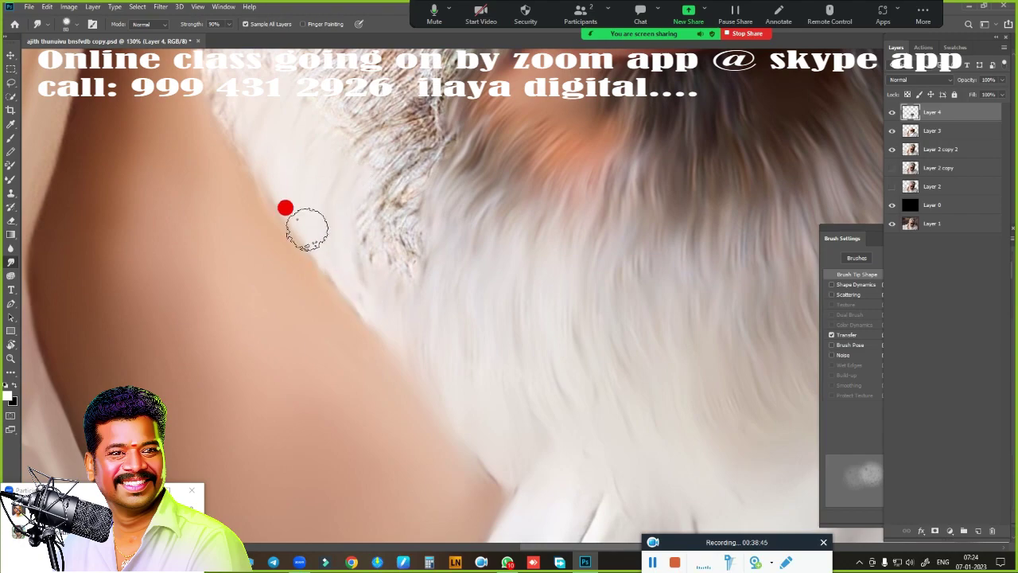
{"action": "scroll", "coordinate": [284, 209], "scroll_direction": "up", "scroll_amount": 2}
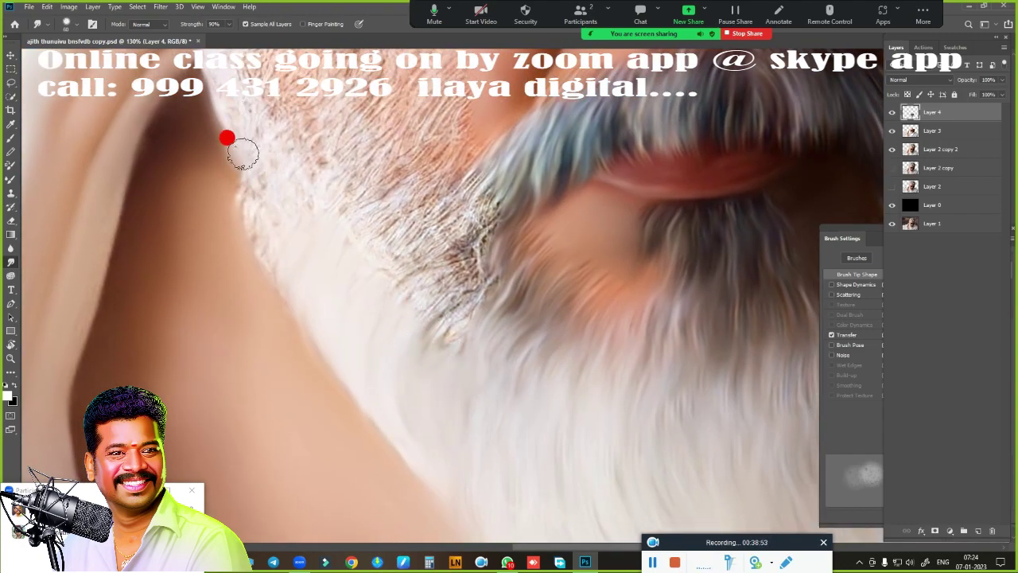
{"action": "left_click_drag", "start_coordinate": [243, 153], "coordinate": [267, 236]}
{"action": "mouse_move", "coordinate": [344, 251]}
{"action": "left_mouse_down"}
{"action": "mouse_move", "coordinate": [418, 220]}
{"action": "mouse_move", "coordinate": [434, 282]}
{"action": "mouse_move", "coordinate": [488, 226]}
{"action": "left_mouse_up"}
- Soften the beard texture beside the ear and the lower beard strands
{"action": "scroll", "coordinate": [461, 464], "scroll_direction": "up", "scroll_amount": 2}
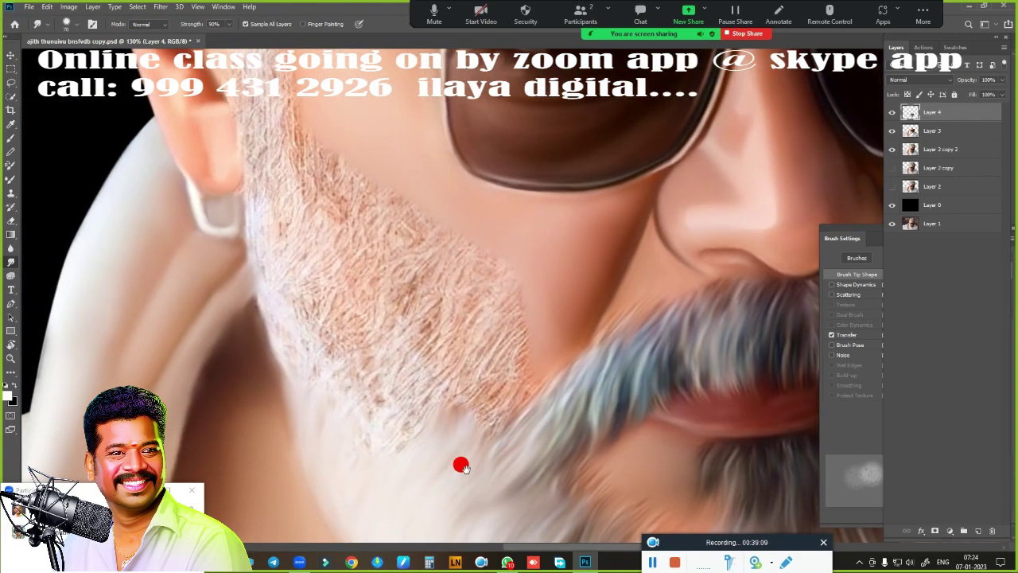
{"action": "scroll", "coordinate": [338, 286], "scroll_direction": "up", "scroll_amount": 2}
{"action": "mouse_move", "coordinate": [338, 286]}
{"action": "left_mouse_down"}
{"action": "mouse_move", "coordinate": [291, 163]}
{"action": "mouse_move", "coordinate": [302, 307]}
{"action": "mouse_move", "coordinate": [284, 168]}
{"action": "mouse_move", "coordinate": [254, 63]}
{"action": "mouse_move", "coordinate": [276, 114]}
{"action": "mouse_move", "coordinate": [319, 113]}
{"action": "mouse_move", "coordinate": [334, 173]}
{"action": "left_mouse_up"}
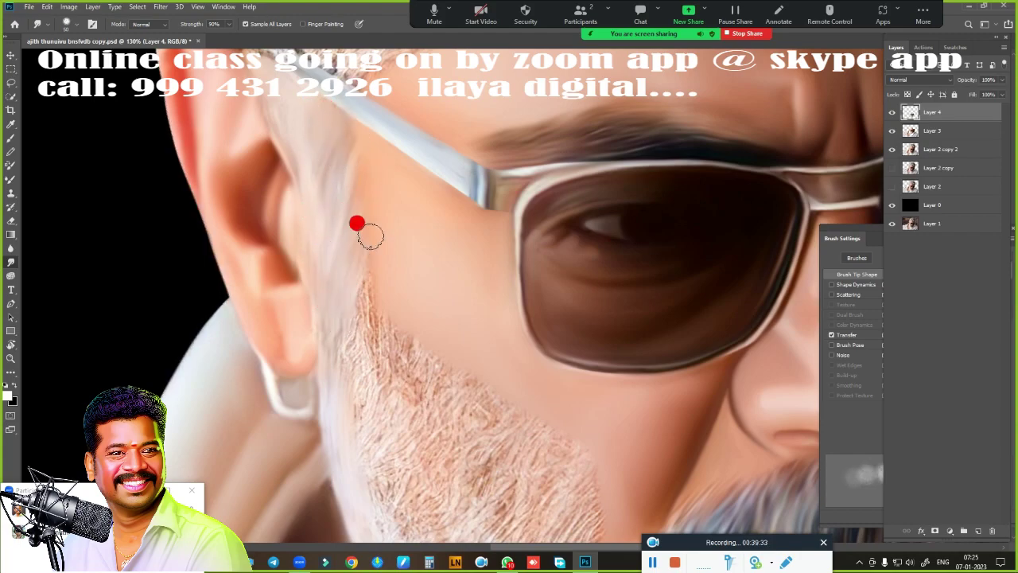
{"action": "scroll", "coordinate": [327, 354], "scroll_direction": "down", "scroll_amount": 2}
{"action": "mouse_move", "coordinate": [343, 252]}
{"action": "left_mouse_down"}
{"action": "mouse_move", "coordinate": [368, 305]}
{"action": "mouse_move", "coordinate": [343, 236]}
{"action": "mouse_move", "coordinate": [405, 207]}
{"action": "mouse_move", "coordinate": [413, 331]}
{"action": "mouse_move", "coordinate": [506, 277]}
{"action": "mouse_move", "coordinate": [500, 353]}
{"action": "mouse_move", "coordinate": [541, 295]}
{"action": "mouse_move", "coordinate": [519, 432]}
{"action": "left_mouse_up"}
{"action": "scroll", "coordinate": [368, 305], "scroll_direction": "down", "scroll_amount": 1}
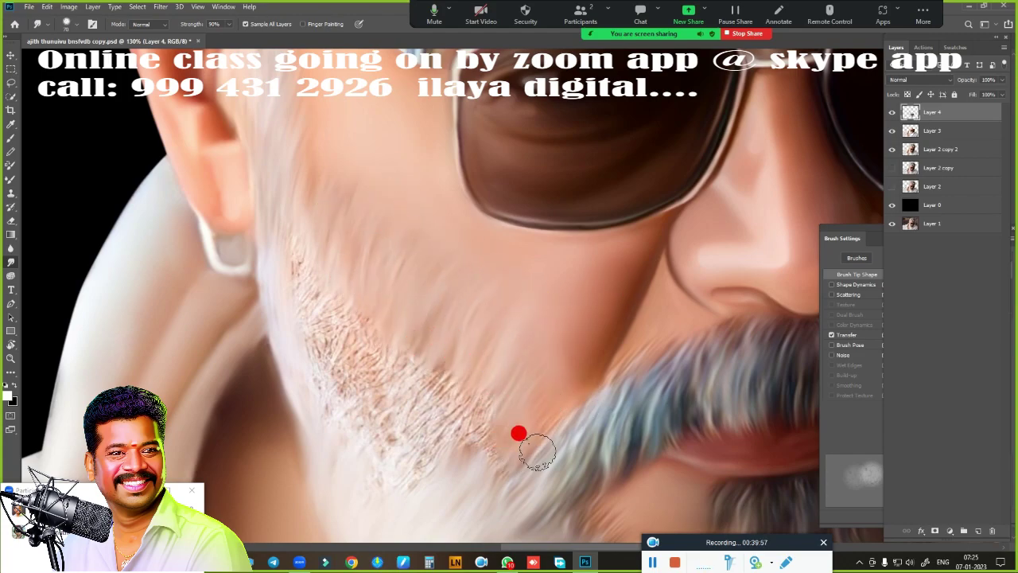
- Smudge the cheek beard and the sketchy patch near the moustache into soft strands
{"action": "mouse_move", "coordinate": [294, 275]}
{"action": "left_mouse_down"}
{"action": "mouse_move", "coordinate": [318, 371]}
{"action": "mouse_move", "coordinate": [342, 264]}
{"action": "left_mouse_up"}
{"action": "scroll", "coordinate": [341, 264], "scroll_direction": "down", "scroll_amount": 2}
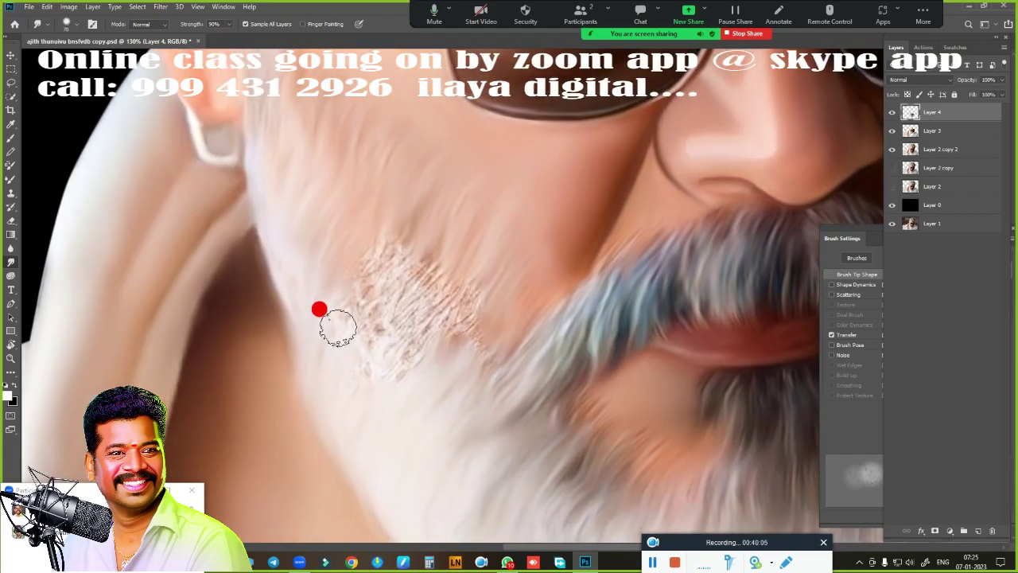
{"action": "mouse_move", "coordinate": [337, 326]}
{"action": "left_mouse_down"}
{"action": "mouse_move", "coordinate": [392, 277]}
{"action": "mouse_move", "coordinate": [562, 324]}
{"action": "left_mouse_up"}
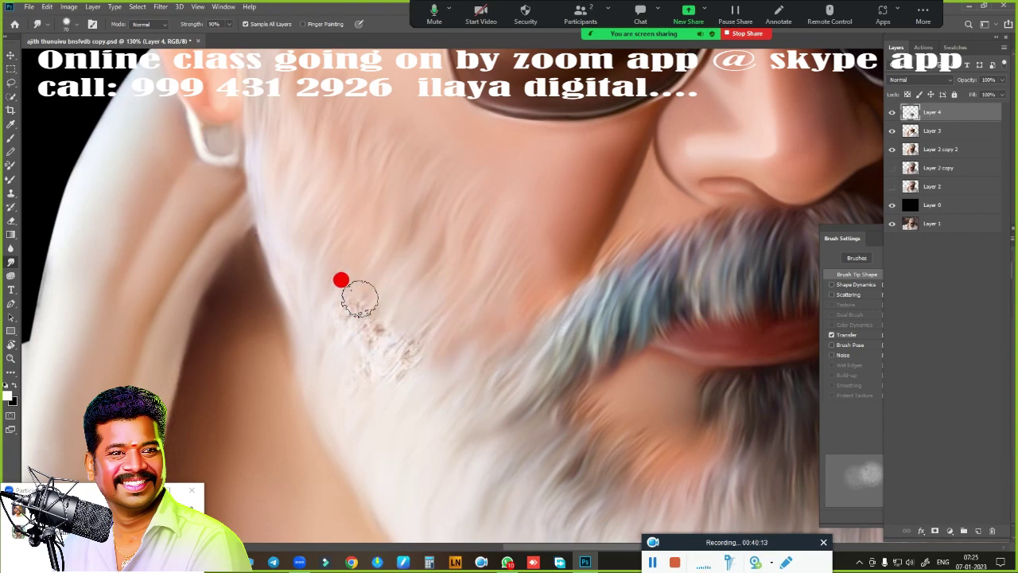
{"action": "left_click_drag", "start_coordinate": [359, 298], "coordinate": [389, 354]}
{"action": "scroll", "coordinate": [541, 379], "scroll_direction": "down", "scroll_amount": 5}
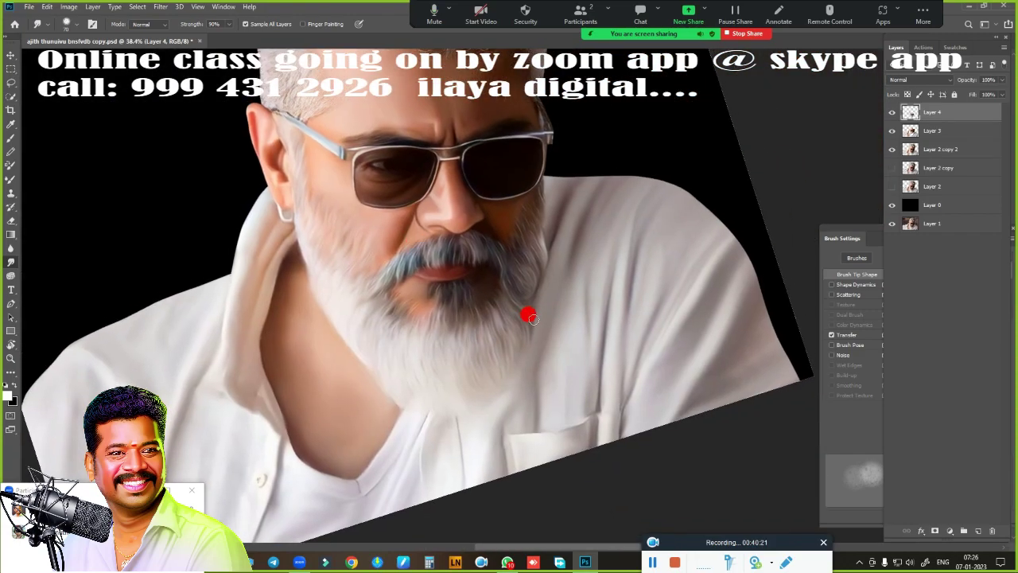
{"action": "scroll", "coordinate": [529, 315], "scroll_direction": "up", "scroll_amount": 3}
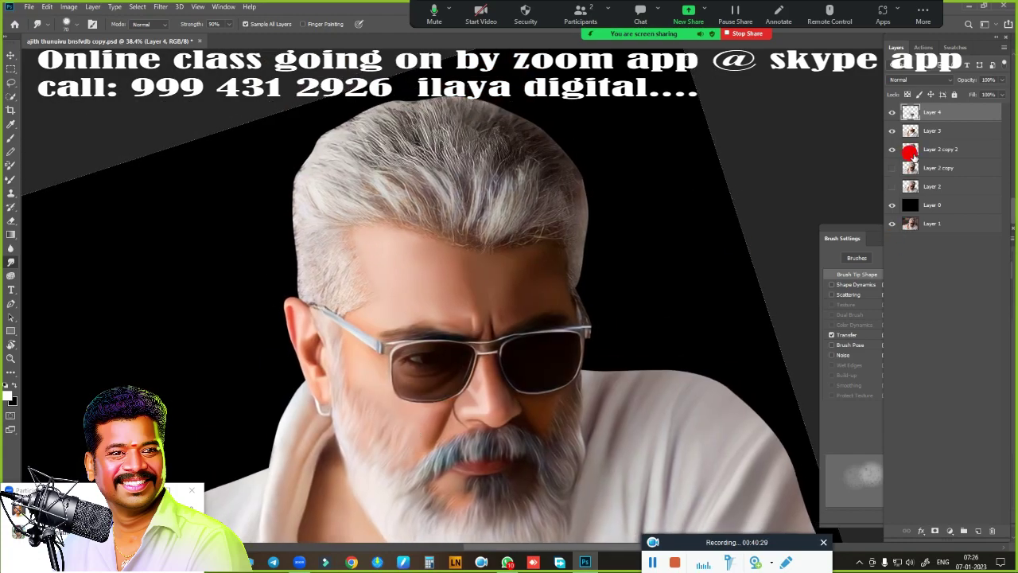
{"action": "scroll", "coordinate": [375, 273], "scroll_direction": "up", "scroll_amount": 2}
{"action": "scroll", "coordinate": [453, 266], "scroll_direction": "up", "scroll_amount": 1}
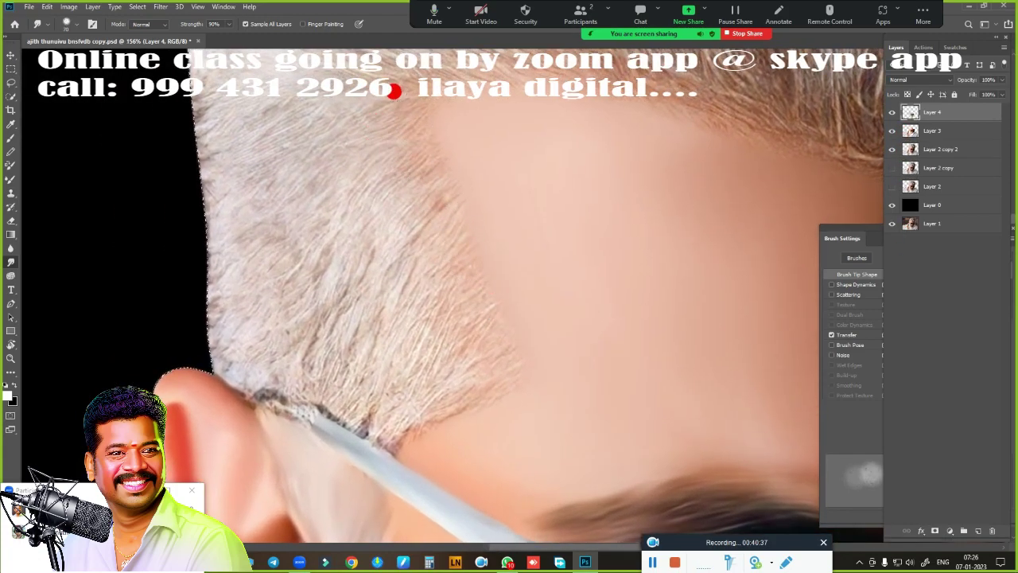
- Smudge the temple hair into soft streaks, using a smaller brush above the ear
{"action": "left_click_drag", "start_coordinate": [450, 130], "coordinate": [380, 252]}
{"action": "mouse_move", "coordinate": [465, 227]}
{"action": "left_mouse_down"}
{"action": "mouse_move", "coordinate": [405, 387]}
{"action": "mouse_move", "coordinate": [482, 377]}
{"action": "mouse_move", "coordinate": [516, 408]}
{"action": "left_mouse_up"}
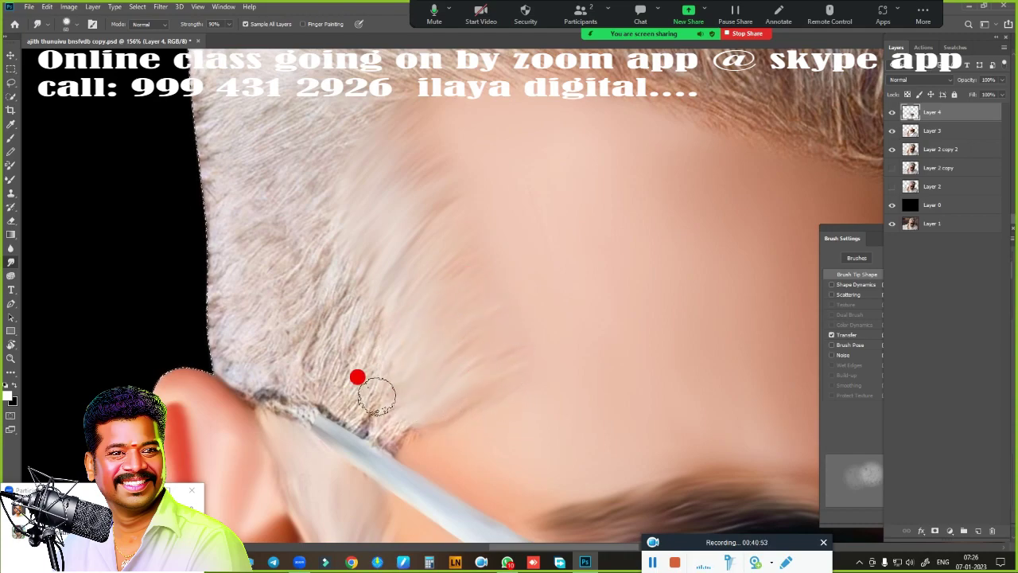
{"action": "key", "text": "bracketleft"}
{"action": "key", "text": "bracketleft"}
{"action": "mouse_move", "coordinate": [218, 362]}
{"action": "left_mouse_down"}
{"action": "mouse_move", "coordinate": [293, 428]}
{"action": "mouse_move", "coordinate": [416, 175]}
{"action": "mouse_move", "coordinate": [381, 451]}
{"action": "mouse_move", "coordinate": [421, 421]}
{"action": "mouse_move", "coordinate": [355, 309]}
{"action": "mouse_move", "coordinate": [368, 409]}
{"action": "mouse_move", "coordinate": [475, 264]}
{"action": "mouse_move", "coordinate": [215, 193]}
{"action": "mouse_move", "coordinate": [193, 307]}
{"action": "mouse_move", "coordinate": [295, 216]}
{"action": "mouse_move", "coordinate": [386, 98]}
{"action": "mouse_move", "coordinate": [291, 246]}
{"action": "mouse_move", "coordinate": [342, 270]}
{"action": "mouse_move", "coordinate": [228, 358]}
{"action": "left_mouse_up"}
{"action": "key", "text": "Delete"}
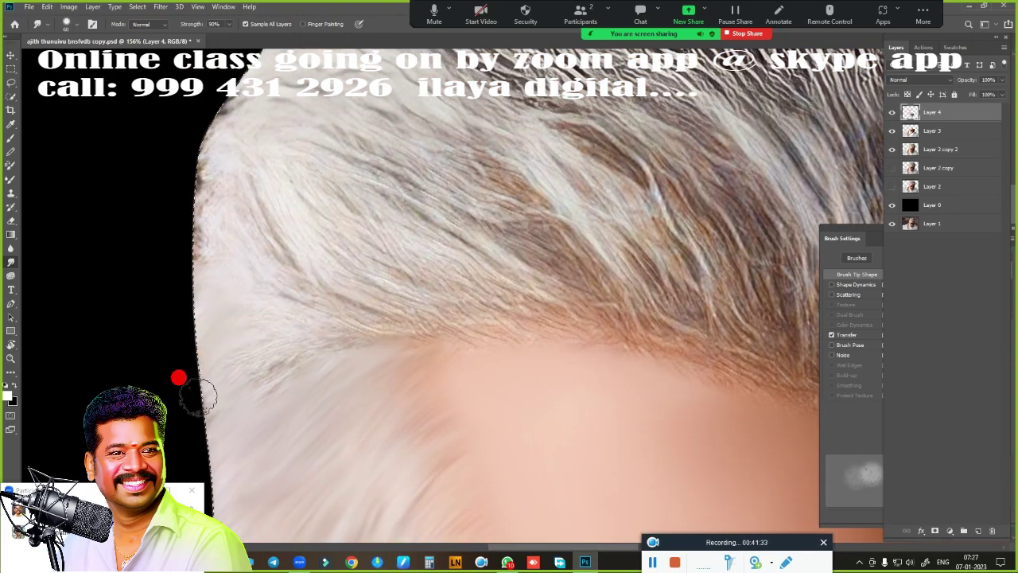
{"action": "scroll", "coordinate": [195, 242], "scroll_direction": "up", "scroll_amount": 2}
- Smooth the hair strands along the head's outline, around the ear and beside the glasses arm
{"action": "mouse_move", "coordinate": [211, 255]}
{"action": "left_mouse_down"}
{"action": "mouse_move", "coordinate": [273, 136]}
{"action": "mouse_move", "coordinate": [193, 363]}
{"action": "mouse_move", "coordinate": [295, 296]}
{"action": "mouse_move", "coordinate": [211, 264]}
{"action": "mouse_move", "coordinate": [153, 367]}
{"action": "mouse_move", "coordinate": [398, 390]}
{"action": "mouse_move", "coordinate": [270, 234]}
{"action": "mouse_move", "coordinate": [329, 143]}
{"action": "mouse_move", "coordinate": [177, 243]}
{"action": "left_mouse_up"}
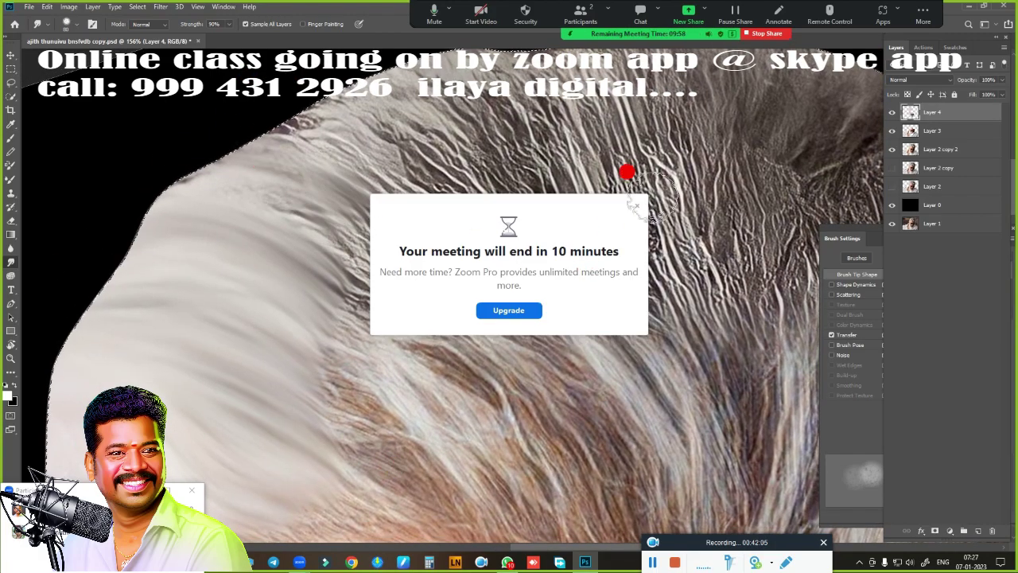
{"action": "left_click", "coordinate": [636, 205]}
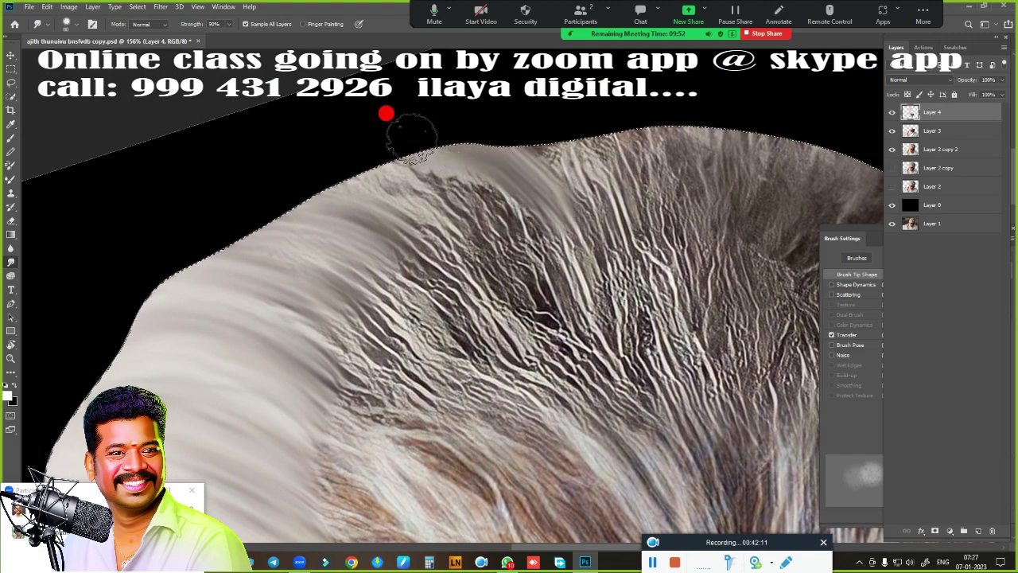
{"action": "mouse_move", "coordinate": [386, 114]}
{"action": "left_mouse_down"}
{"action": "mouse_move", "coordinate": [336, 159]}
{"action": "mouse_move", "coordinate": [168, 228]}
{"action": "left_mouse_up"}
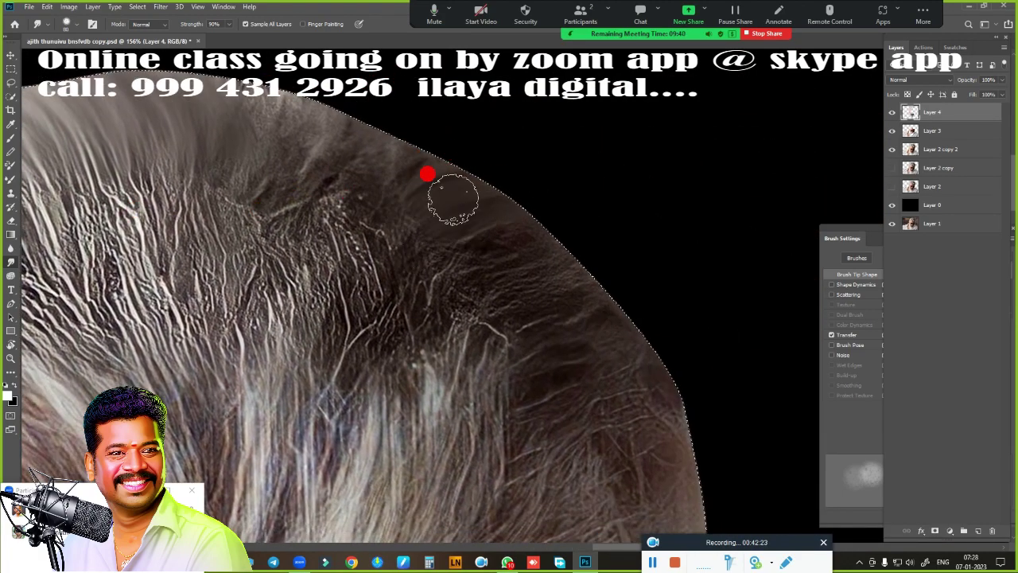
{"action": "left_click_drag", "start_coordinate": [424, 170], "coordinate": [318, 119]}
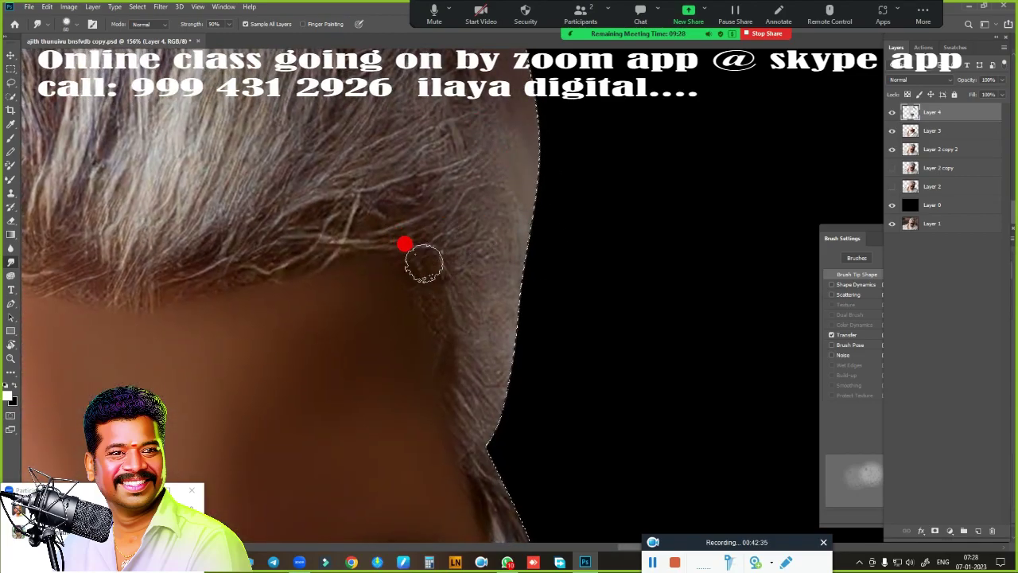
{"action": "mouse_move", "coordinate": [423, 262]}
{"action": "left_mouse_down"}
{"action": "mouse_move", "coordinate": [484, 182]}
{"action": "mouse_move", "coordinate": [480, 246]}
{"action": "mouse_move", "coordinate": [427, 281]}
{"action": "mouse_move", "coordinate": [500, 314]}
{"action": "mouse_move", "coordinate": [454, 302]}
{"action": "left_mouse_up"}
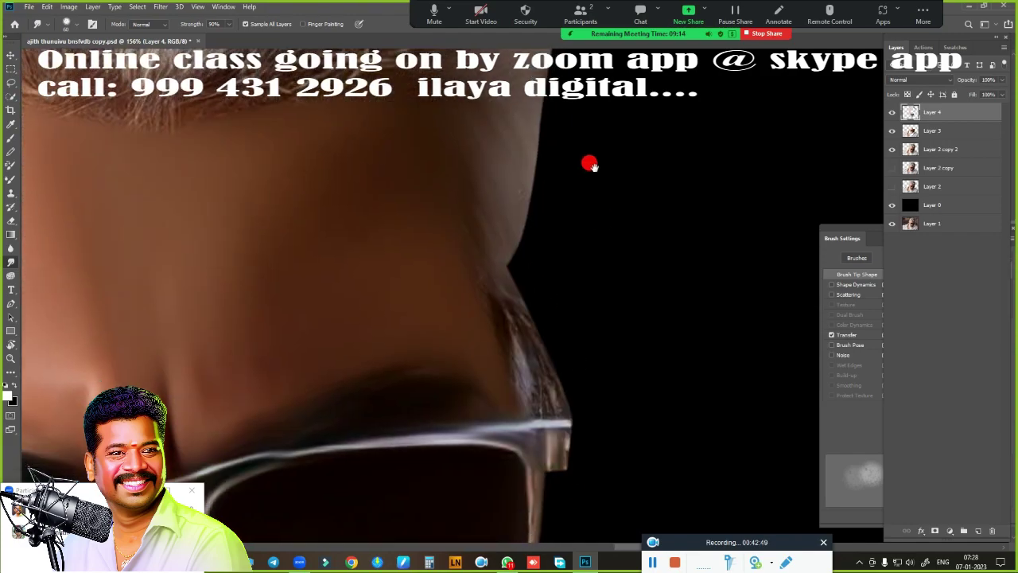
{"action": "mouse_move", "coordinate": [588, 162]}
{"action": "left_mouse_down"}
{"action": "mouse_move", "coordinate": [501, 307]}
{"action": "mouse_move", "coordinate": [537, 371]}
{"action": "mouse_move", "coordinate": [546, 432]}
{"action": "mouse_move", "coordinate": [493, 353]}
{"action": "mouse_move", "coordinate": [518, 400]}
{"action": "left_mouse_up"}
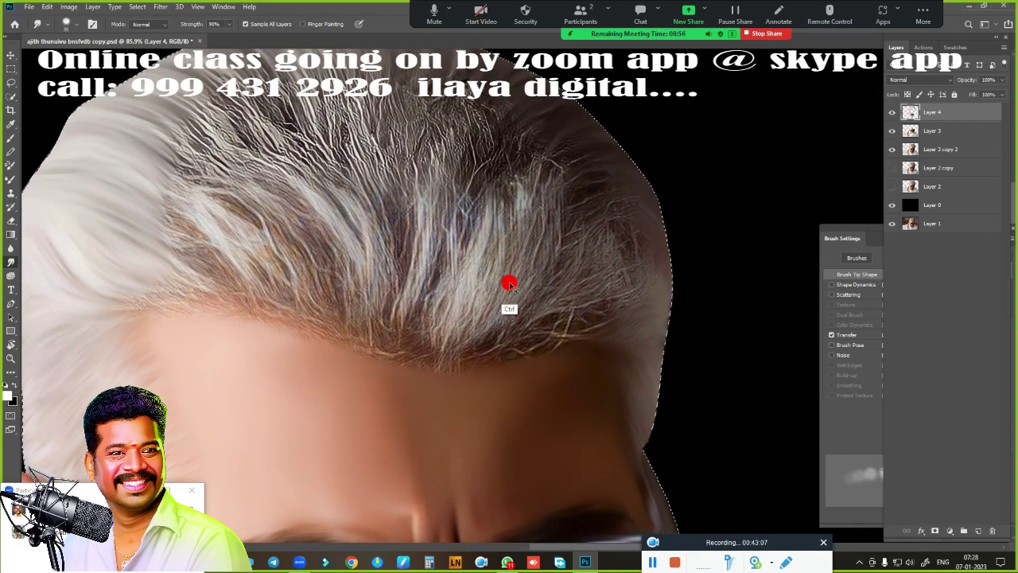
- Deselect and smear the hairline and crown strands into smooth upward streaks
{"action": "key", "text": "ctrl+d"}
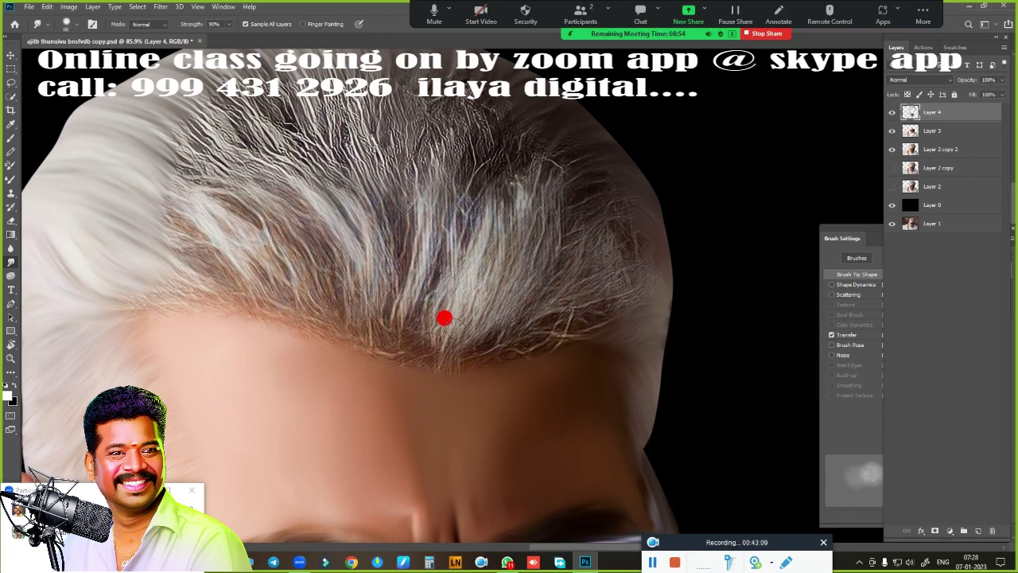
{"action": "mouse_move", "coordinate": [438, 324]}
{"action": "left_mouse_down"}
{"action": "mouse_move", "coordinate": [464, 323]}
{"action": "mouse_move", "coordinate": [565, 275]}
{"action": "mouse_move", "coordinate": [466, 289]}
{"action": "mouse_move", "coordinate": [427, 201]}
{"action": "mouse_move", "coordinate": [454, 225]}
{"action": "mouse_move", "coordinate": [352, 236]}
{"action": "mouse_move", "coordinate": [363, 152]}
{"action": "mouse_move", "coordinate": [287, 204]}
{"action": "mouse_move", "coordinate": [268, 252]}
{"action": "mouse_move", "coordinate": [150, 200]}
{"action": "mouse_move", "coordinate": [256, 279]}
{"action": "left_mouse_up"}
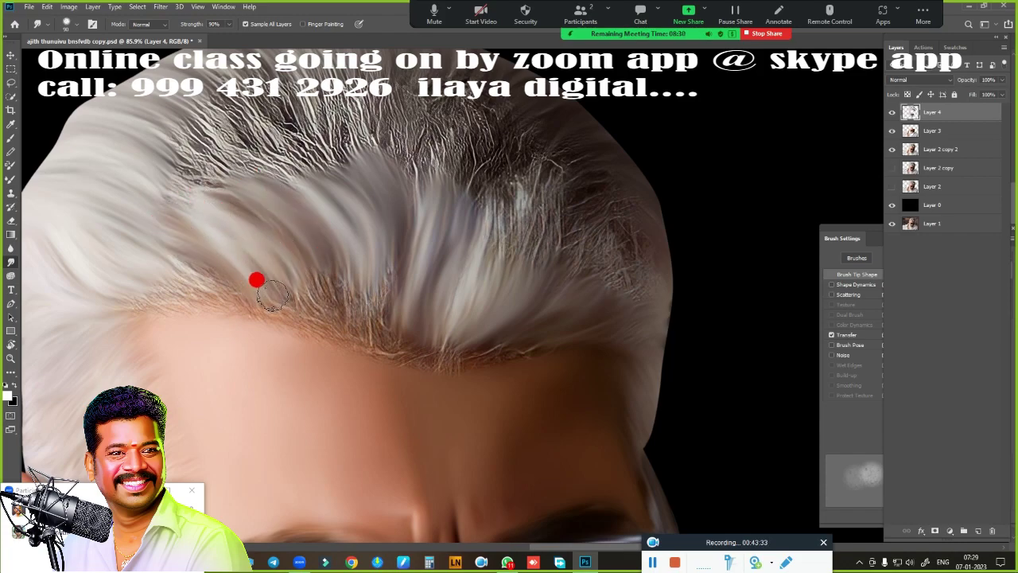
{"action": "mouse_move", "coordinate": [338, 306]}
{"action": "left_mouse_down"}
{"action": "mouse_move", "coordinate": [392, 276]}
{"action": "mouse_move", "coordinate": [474, 351]}
{"action": "left_mouse_up"}
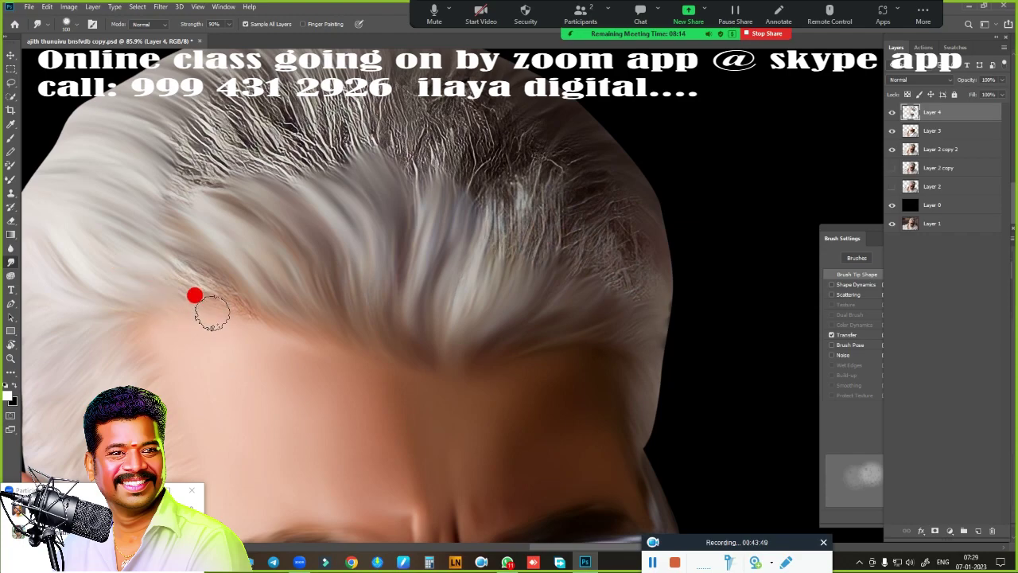
{"action": "left_click_drag", "start_coordinate": [544, 183], "coordinate": [571, 231]}
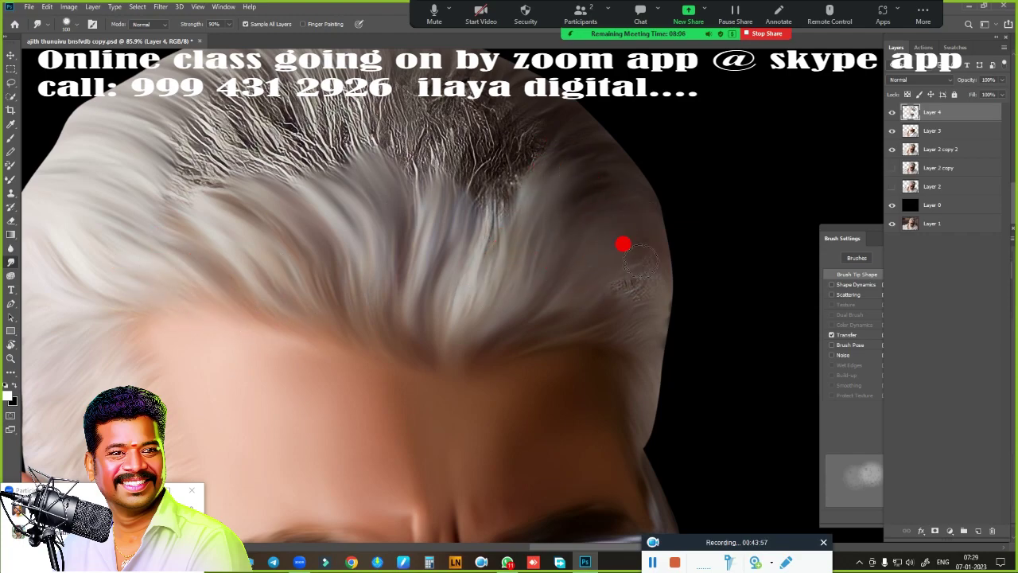
{"action": "key", "text": "ctrl+minus"}
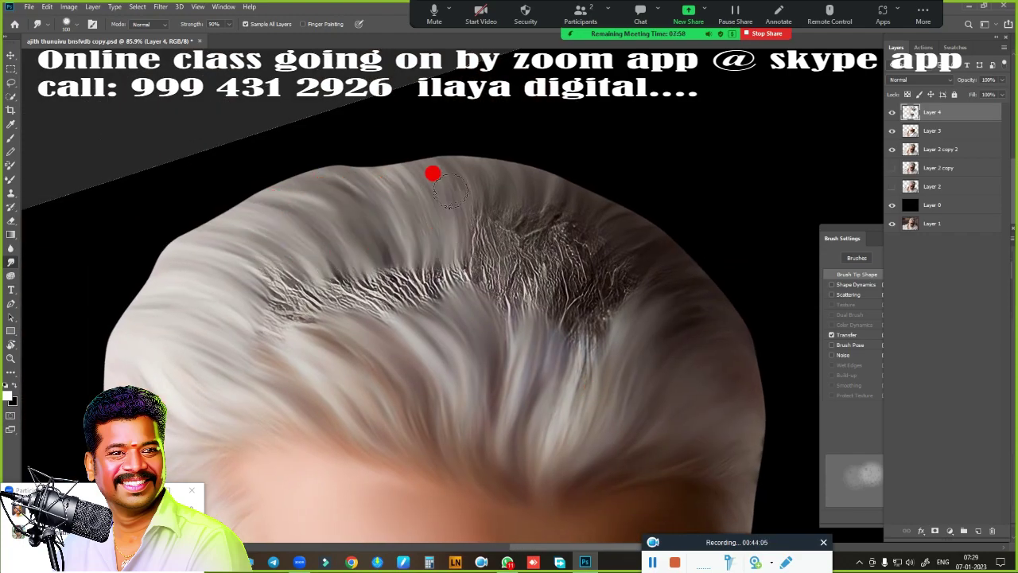
{"action": "mouse_move", "coordinate": [246, 275]}
{"action": "left_mouse_down"}
{"action": "mouse_move", "coordinate": [279, 322]}
{"action": "mouse_move", "coordinate": [361, 295]}
{"action": "mouse_move", "coordinate": [361, 283]}
{"action": "mouse_move", "coordinate": [436, 297]}
{"action": "mouse_move", "coordinate": [475, 223]}
{"action": "mouse_move", "coordinate": [518, 191]}
{"action": "mouse_move", "coordinate": [602, 241]}
{"action": "mouse_move", "coordinate": [563, 368]}
{"action": "mouse_move", "coordinate": [575, 266]}
{"action": "mouse_move", "coordinate": [534, 335]}
{"action": "left_mouse_up"}
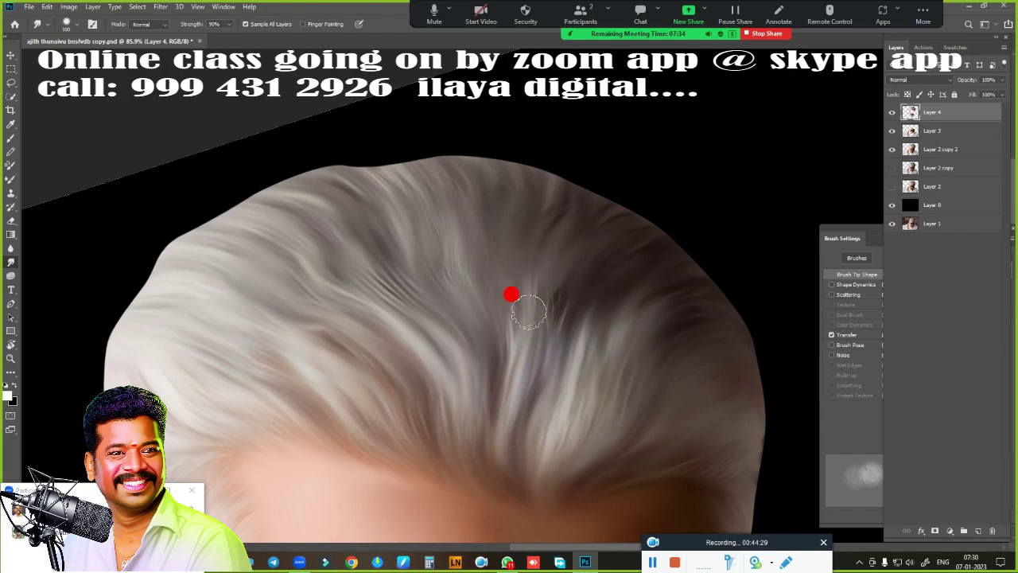
{"action": "scroll", "coordinate": [627, 361], "scroll_direction": "down", "scroll_amount": 3}
{"action": "scroll", "coordinate": [616, 357], "scroll_direction": "down", "scroll_amount": 3}
- Delete Layer 3 and Layer 2 copy 3, then toggle the retouched layer to compare
{"action": "scroll", "coordinate": [682, 230], "scroll_direction": "down", "scroll_amount": 2}
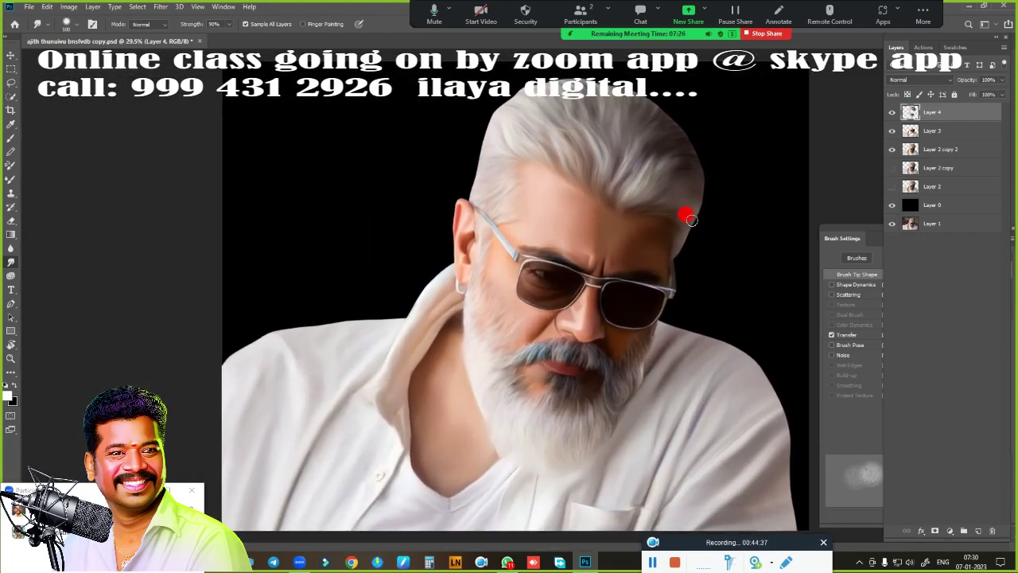
{"action": "left_click", "coordinate": [935, 150]}
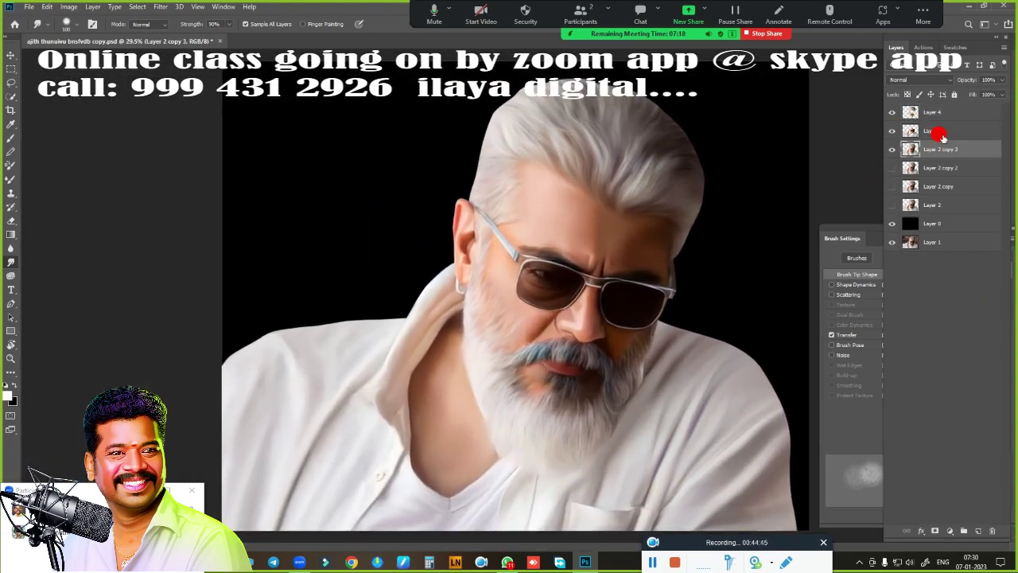
{"action": "key", "text": "ctrl+z"}
{"action": "key", "text": "ctrl+z"}
{"action": "double_click", "coordinate": [891, 113]}
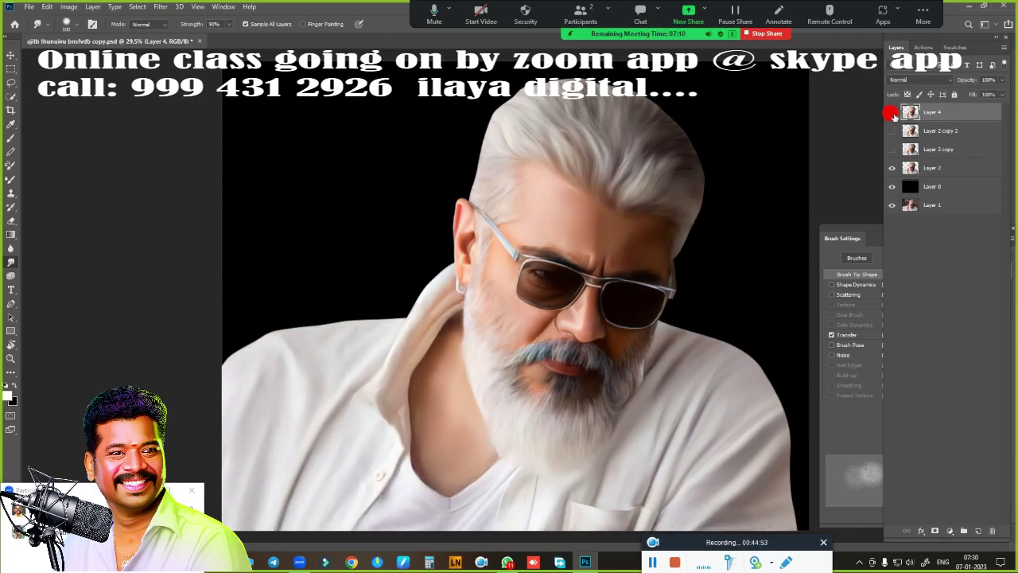
{"action": "double_click", "coordinate": [891, 112]}
{"action": "left_click", "coordinate": [891, 112]}
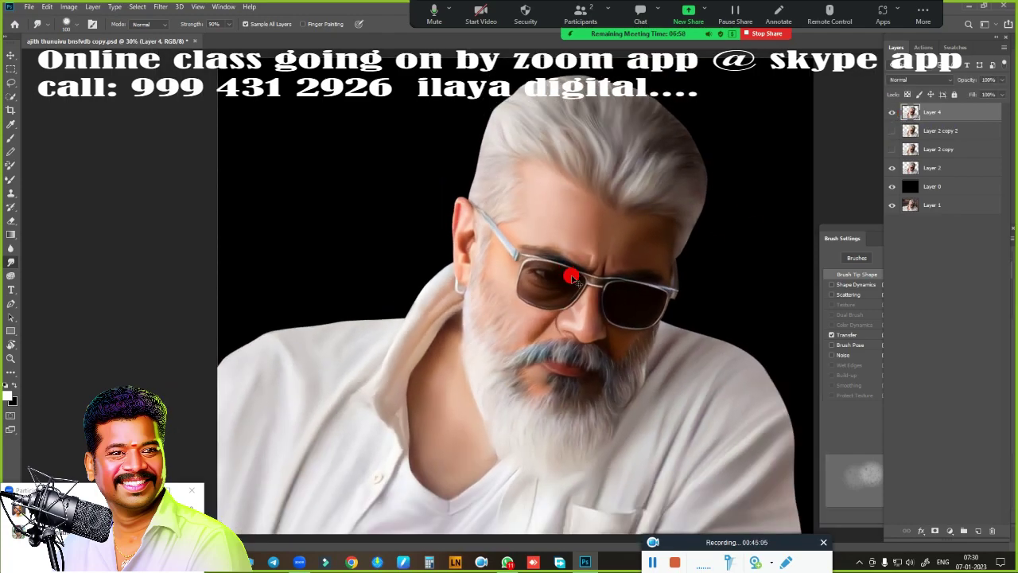
- Raise saturation to +37 and start shifting the Color Balance midtones toward yellow
{"action": "key", "text": "ctrl+u"}
{"action": "left_click_drag", "start_coordinate": [522, 113], "coordinate": [895, 124]}
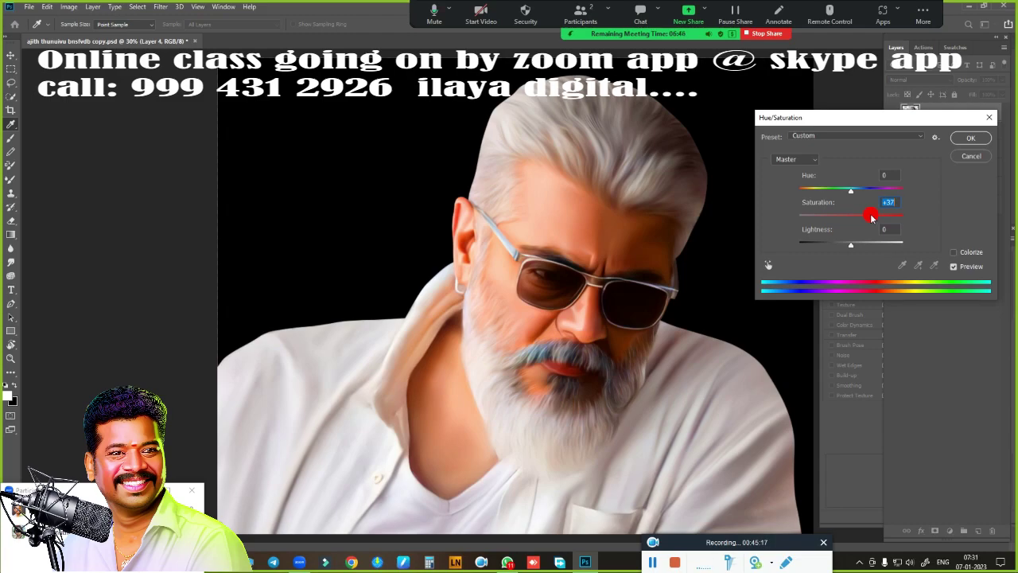
{"action": "left_click", "coordinate": [963, 152]}
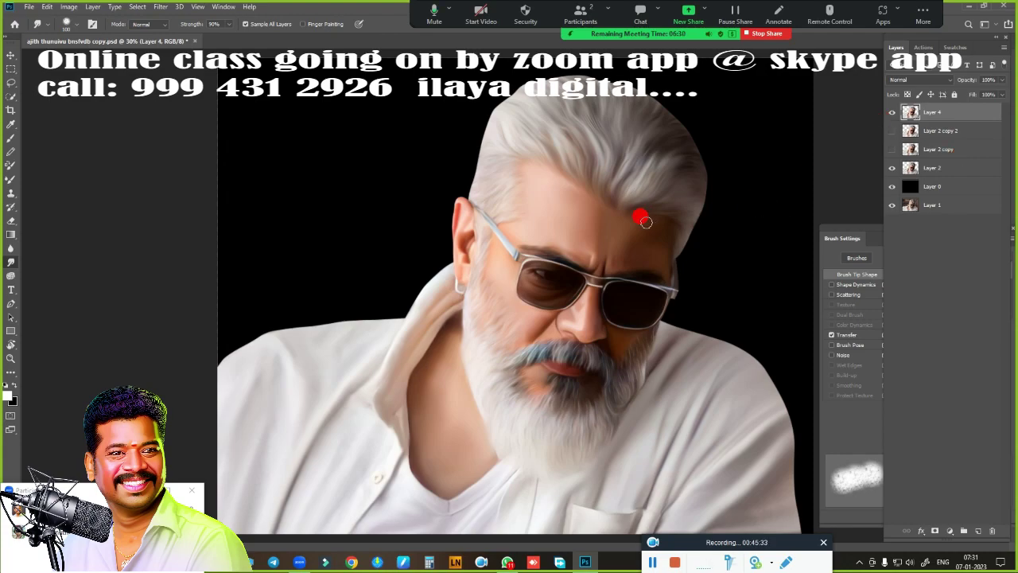
{"action": "scroll", "coordinate": [644, 231], "scroll_direction": "up", "scroll_amount": 4}
{"action": "scroll", "coordinate": [588, 238], "scroll_direction": "down", "scroll_amount": 3}
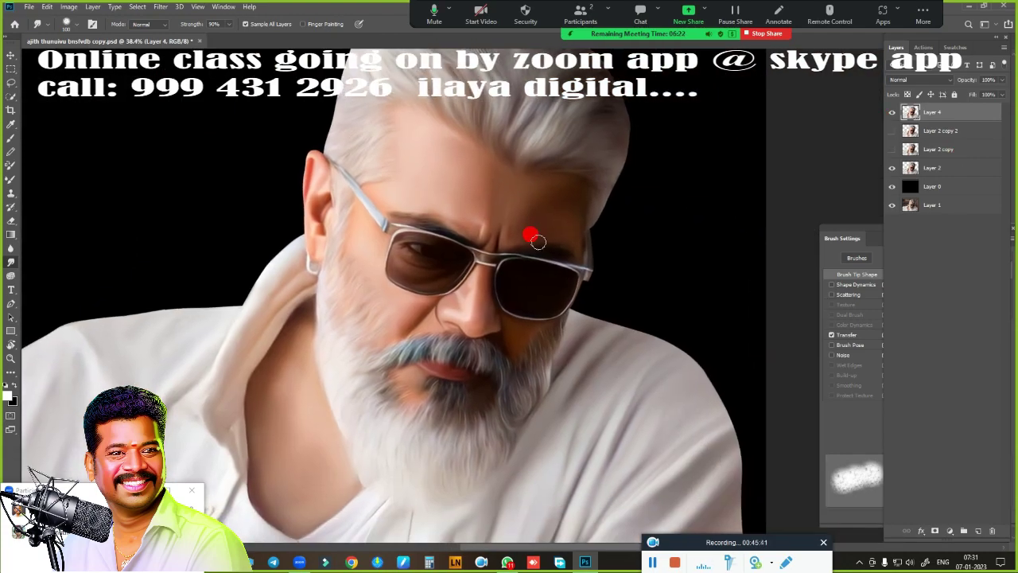
{"action": "key", "text": "ctrl+b"}
{"action": "left_click_drag", "start_coordinate": [746, 181], "coordinate": [742, 183]}
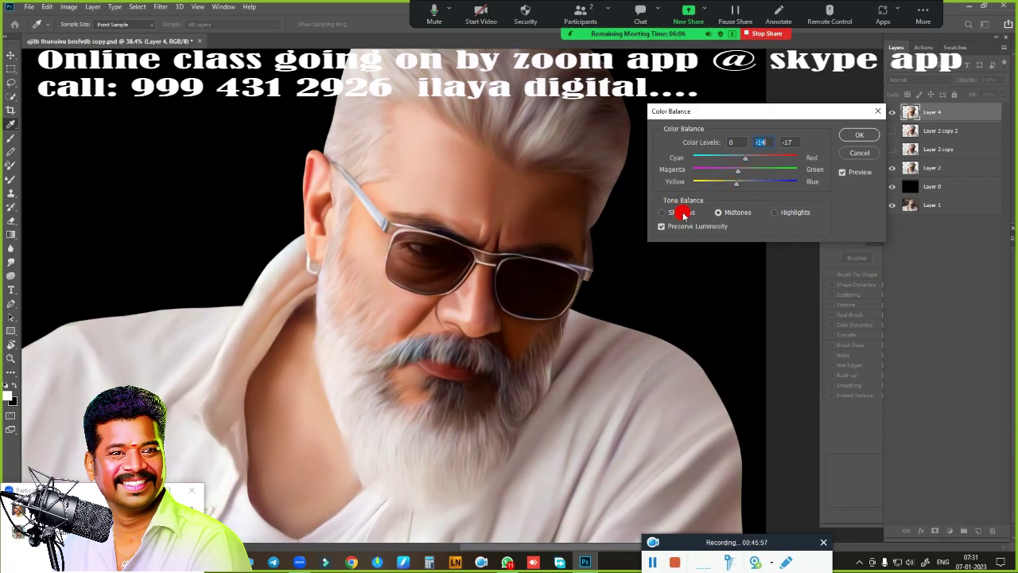
- Apply the midtone balance, then warm the background layer's shadows toward yellow and red and adjust highlights
{"action": "left_click", "coordinate": [840, 140]}
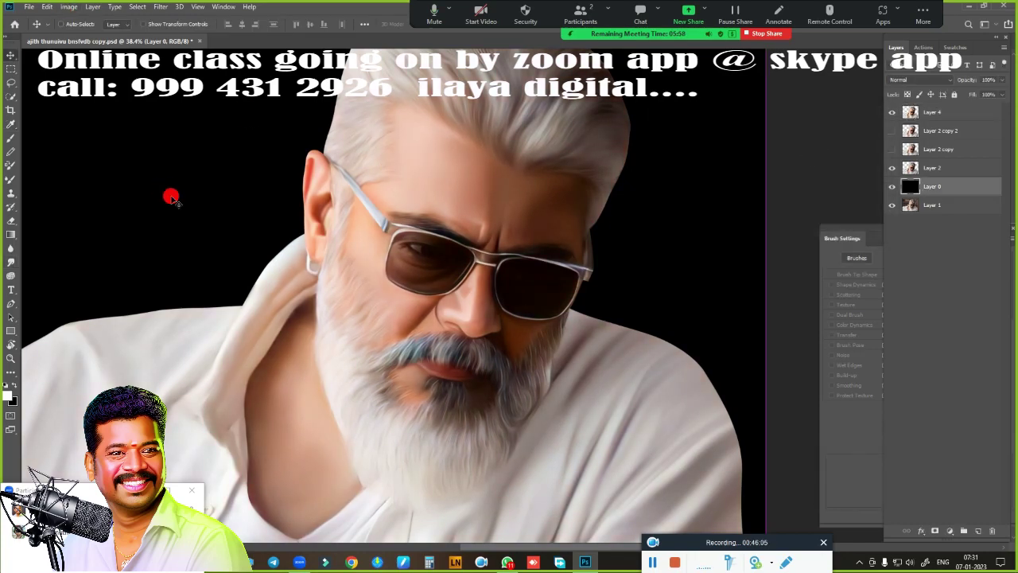
{"action": "key", "text": "ctrl+b"}
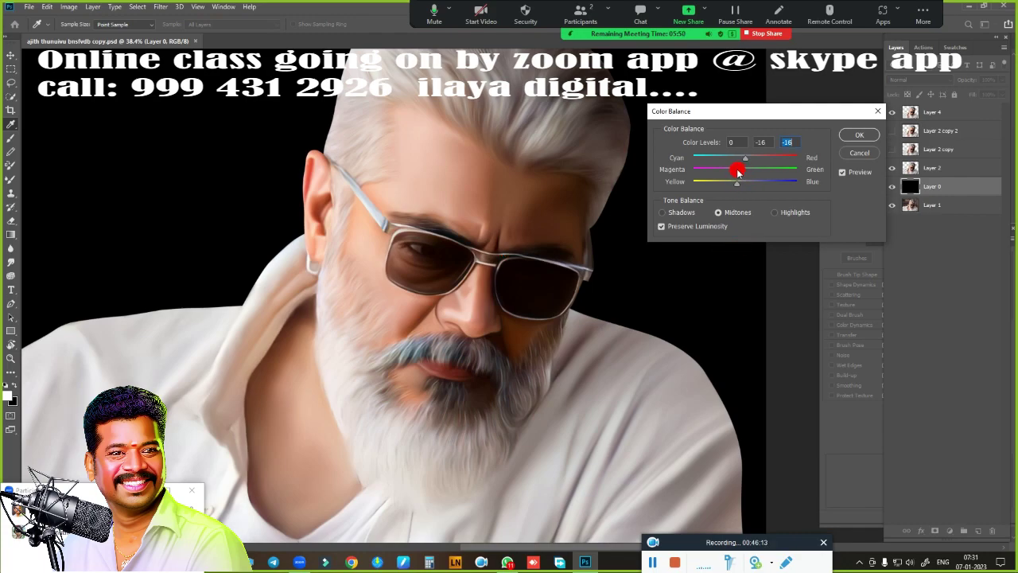
{"action": "left_click", "coordinate": [662, 212]}
{"action": "mouse_move", "coordinate": [745, 182]}
{"action": "left_mouse_down"}
{"action": "mouse_move", "coordinate": [736, 183]}
{"action": "mouse_move", "coordinate": [754, 157]}
{"action": "mouse_move", "coordinate": [768, 182]}
{"action": "left_mouse_up"}
{"action": "left_click", "coordinate": [775, 212]}
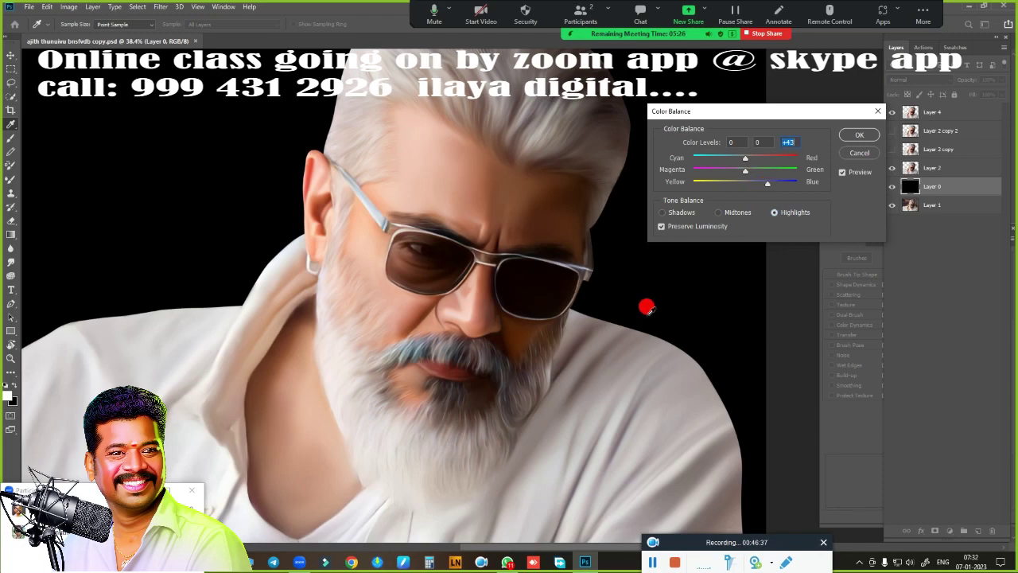
{"action": "left_click", "coordinate": [859, 152]}
- On Layer 4, shift the shadows toward red and raise the saturation
{"action": "left_click", "coordinate": [932, 112]}
{"action": "key", "text": "ctrl+b"}
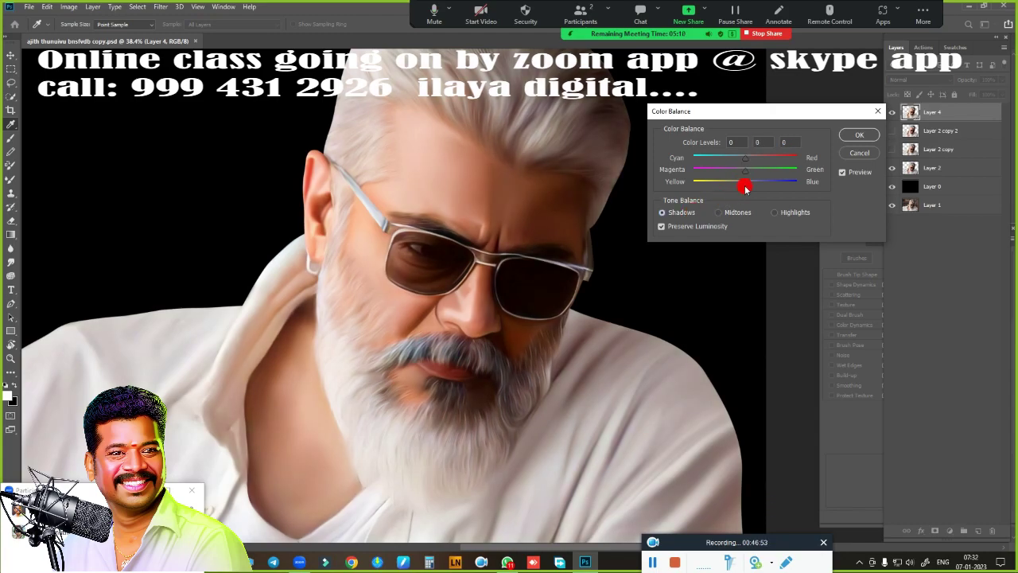
{"action": "left_click_drag", "start_coordinate": [746, 158], "coordinate": [754, 159]}
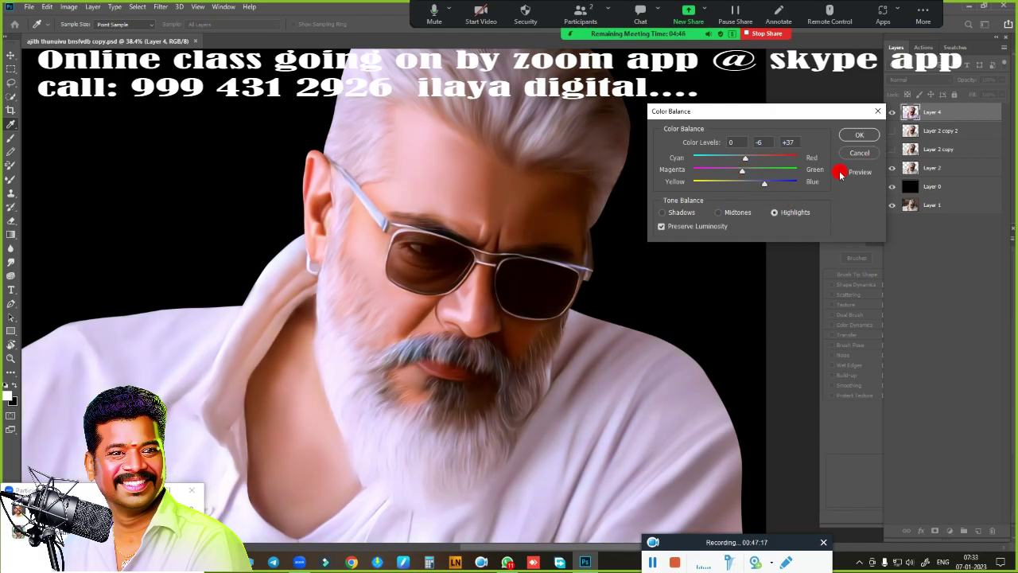
{"action": "left_click", "coordinate": [862, 137]}
{"action": "key", "text": "ctrl+u"}
{"action": "left_click_drag", "start_coordinate": [850, 216], "coordinate": [867, 222]}
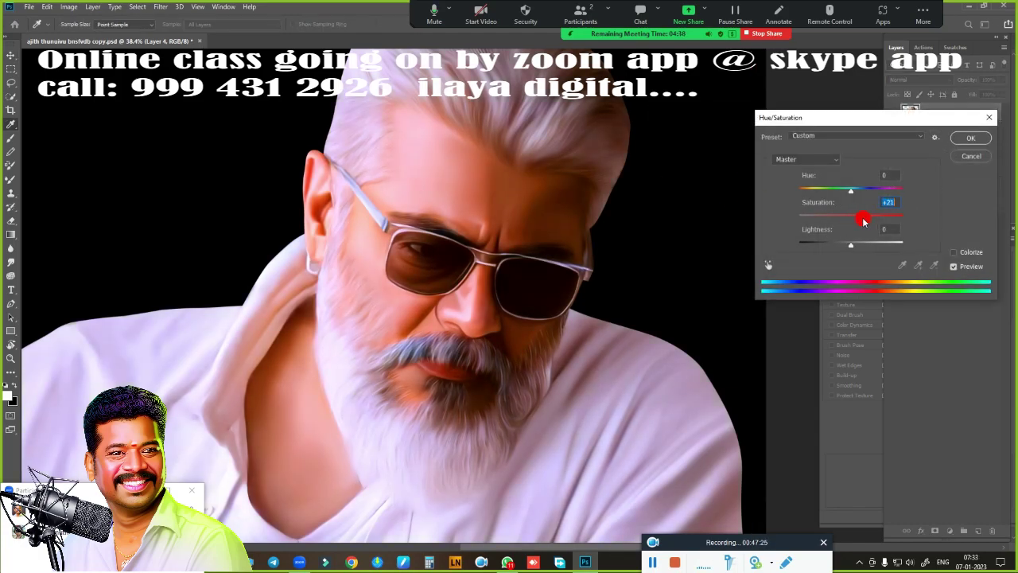
{"action": "left_click", "coordinate": [986, 143]}
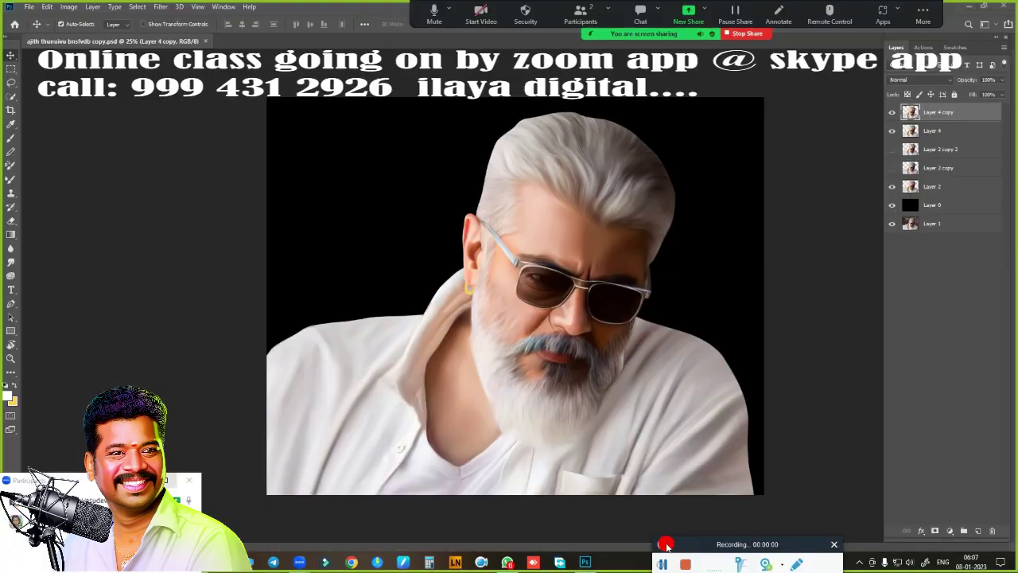
- Boost the Layer 4 copy's saturation further with Hue/Saturation and commit it
{"action": "scroll", "coordinate": [636, 255], "scroll_direction": "up", "scroll_amount": 2}
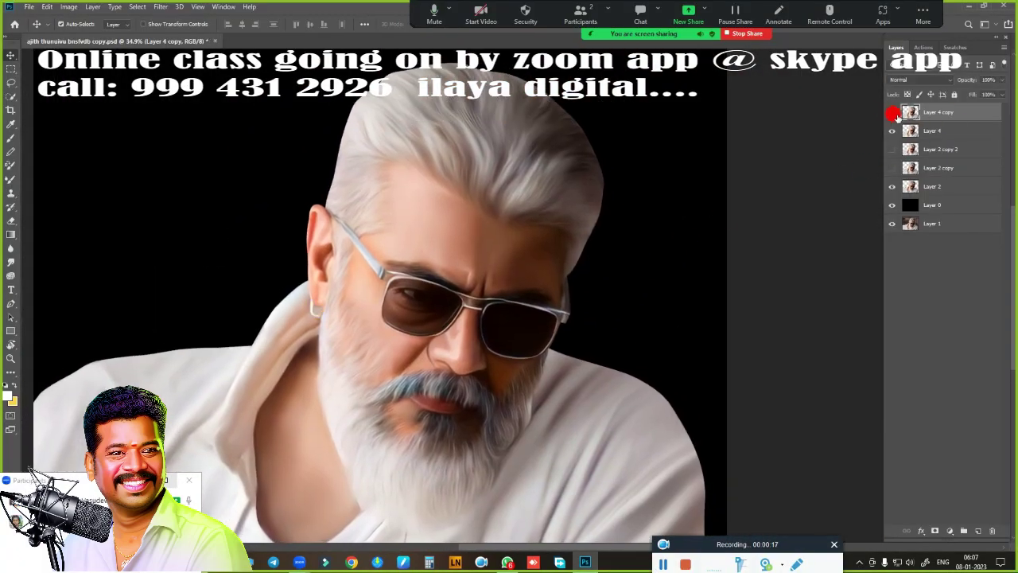
{"action": "key", "text": "ctrl+u"}
{"action": "left_click_drag", "start_coordinate": [827, 117], "coordinate": [699, 29]}
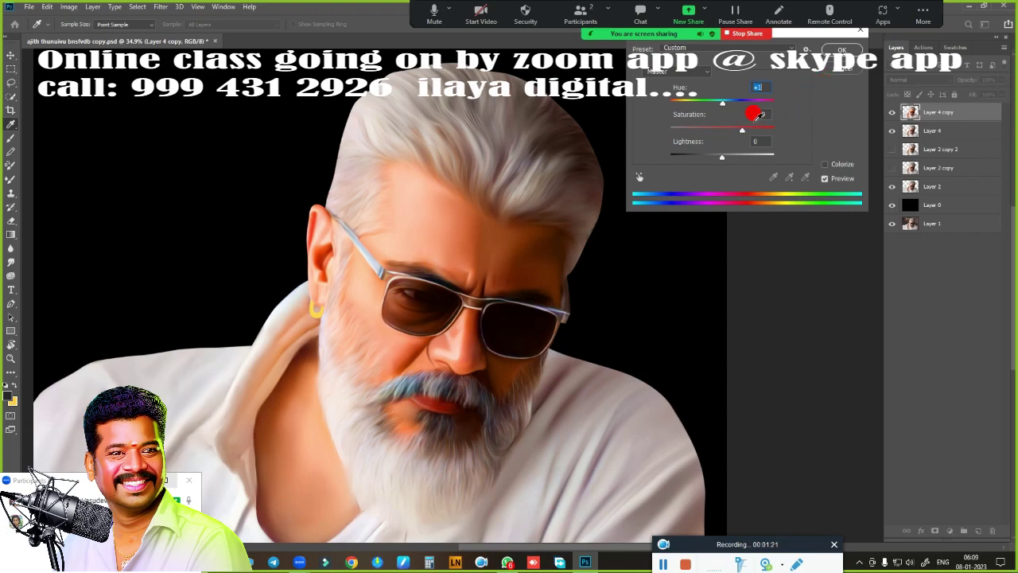
{"action": "key", "text": "Return"}
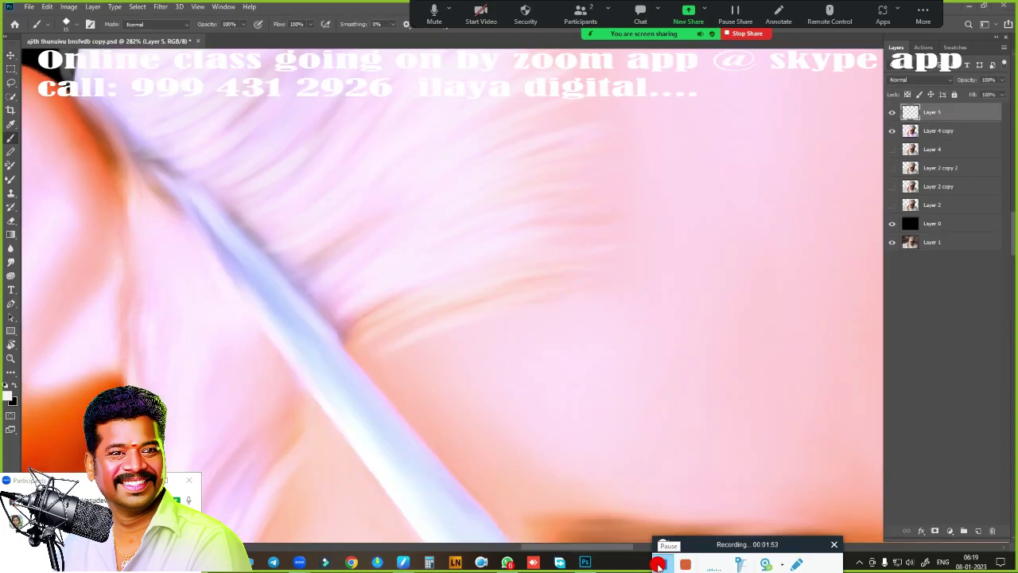
- Check the brush presets and toggle Layer 4 copy to inspect the painted strokes
{"action": "scroll", "coordinate": [449, 297], "scroll_direction": "down", "scroll_amount": 3}
{"action": "scroll", "coordinate": [500, 260], "scroll_direction": "up", "scroll_amount": 2}
{"action": "right_click", "coordinate": [376, 289]}
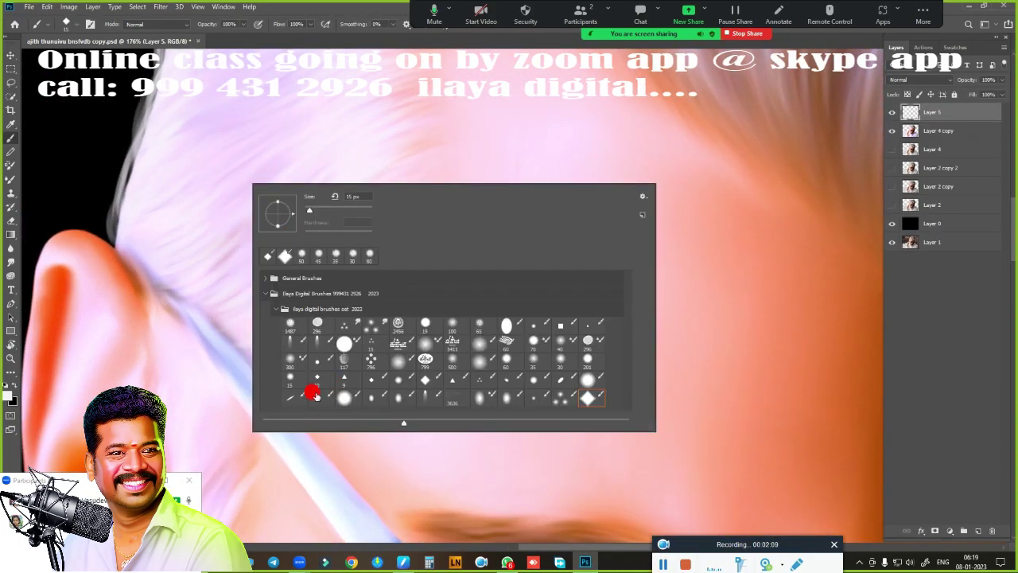
{"action": "key", "text": "Escape"}
{"action": "scroll", "coordinate": [335, 319], "scroll_direction": "up", "scroll_amount": 1}
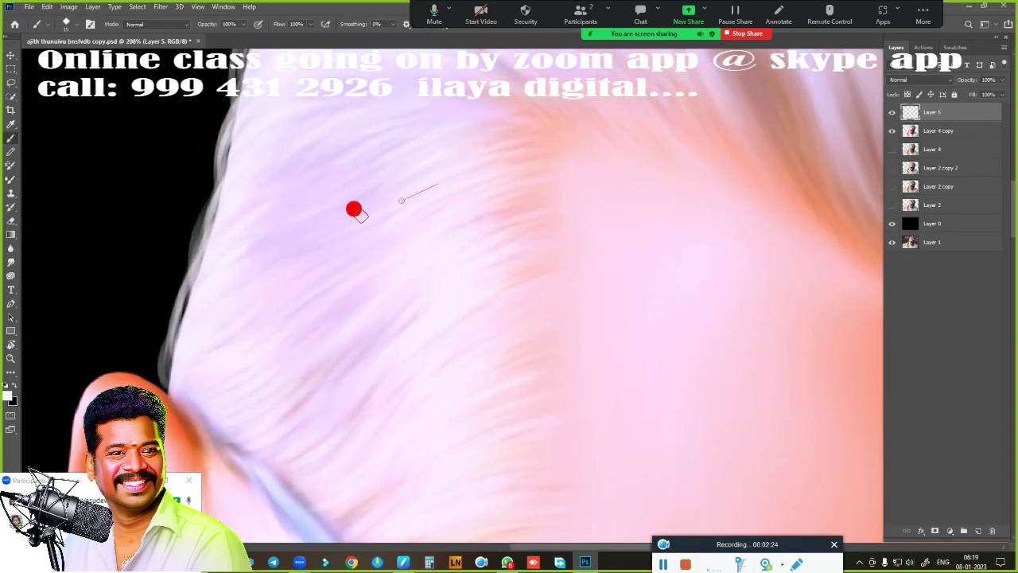
{"action": "left_click", "coordinate": [890, 131]}
{"action": "left_click", "coordinate": [891, 130]}
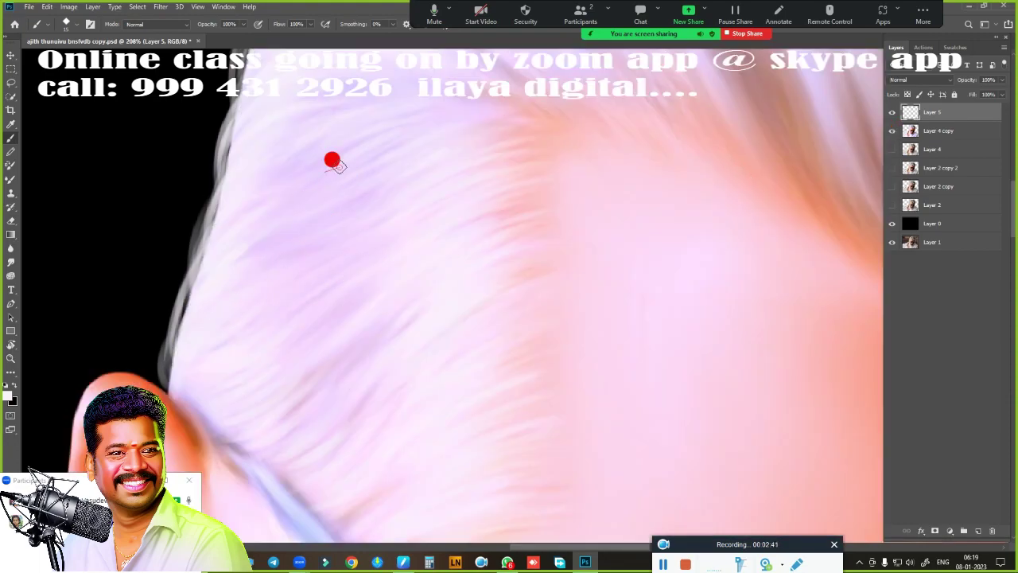
{"action": "scroll", "coordinate": [407, 378], "scroll_direction": "down", "scroll_amount": 5}
{"action": "scroll", "coordinate": [323, 281], "scroll_direction": "up", "scroll_amount": 5}
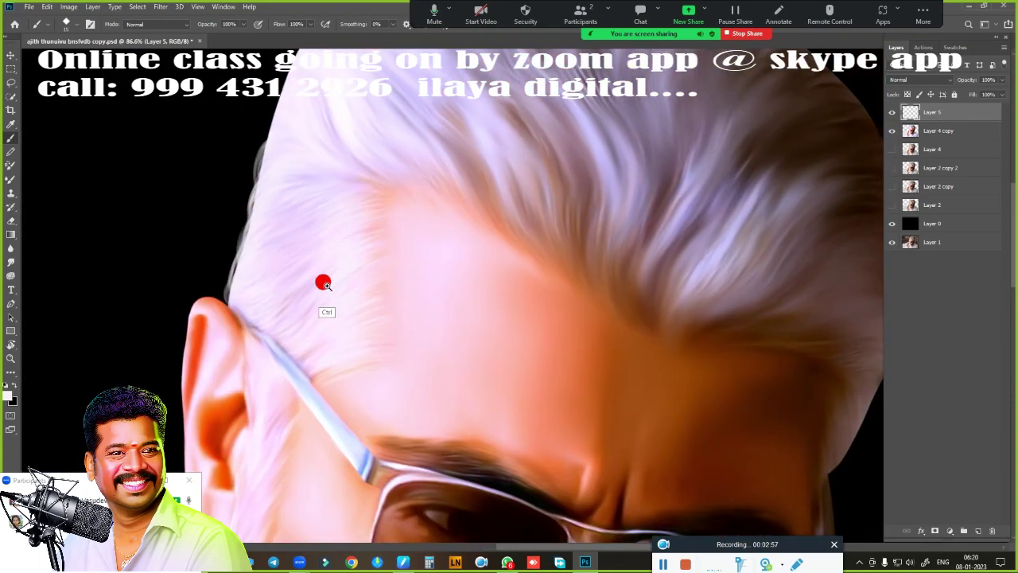
{"action": "scroll", "coordinate": [441, 212], "scroll_direction": "up", "scroll_amount": 2}
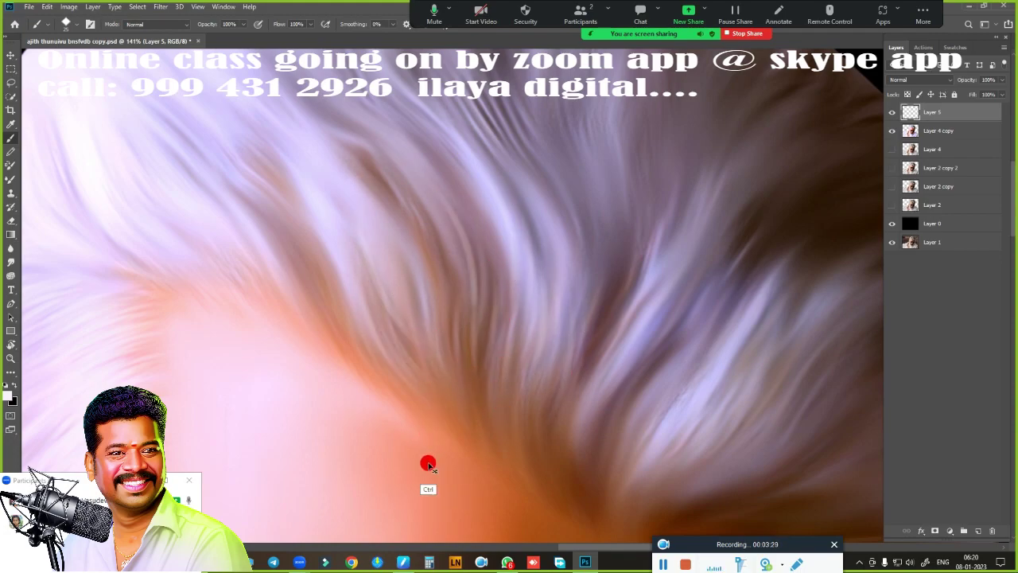
- Rotate the canvas along the hair direction and paint the first streaked strands on Layer 5
{"action": "left_click_drag", "start_coordinate": [359, 318], "coordinate": [342, 445]}
{"action": "key", "text": "ctrl+z"}
{"action": "key", "text": "r"}
{"action": "mouse_move", "coordinate": [381, 358]}
{"action": "left_mouse_down"}
{"action": "mouse_move", "coordinate": [299, 295]}
{"action": "mouse_move", "coordinate": [139, 357]}
{"action": "left_mouse_up"}
{"action": "scroll", "coordinate": [353, 413], "scroll_direction": "up", "scroll_amount": 2}
{"action": "key", "text": "b"}
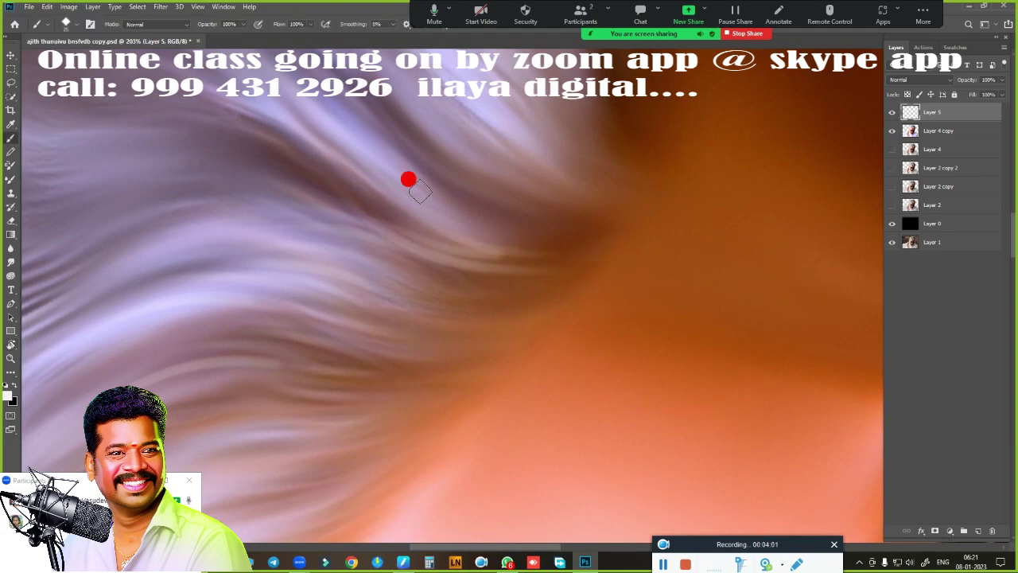
{"action": "left_click_drag", "start_coordinate": [358, 249], "coordinate": [395, 173]}
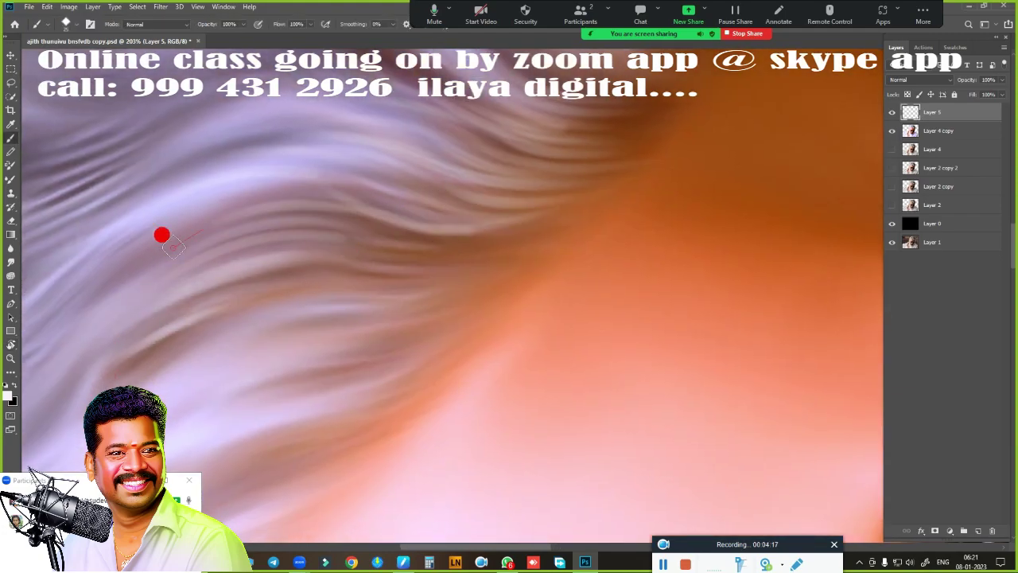
{"action": "scroll", "coordinate": [302, 218], "scroll_direction": "down", "scroll_amount": 3}
{"action": "mouse_move", "coordinate": [341, 282]}
{"action": "left_mouse_down"}
{"action": "mouse_move", "coordinate": [470, 163]}
{"action": "mouse_move", "coordinate": [265, 255]}
{"action": "left_mouse_up"}
{"action": "left_click_drag", "start_coordinate": [301, 420], "coordinate": [483, 331]}
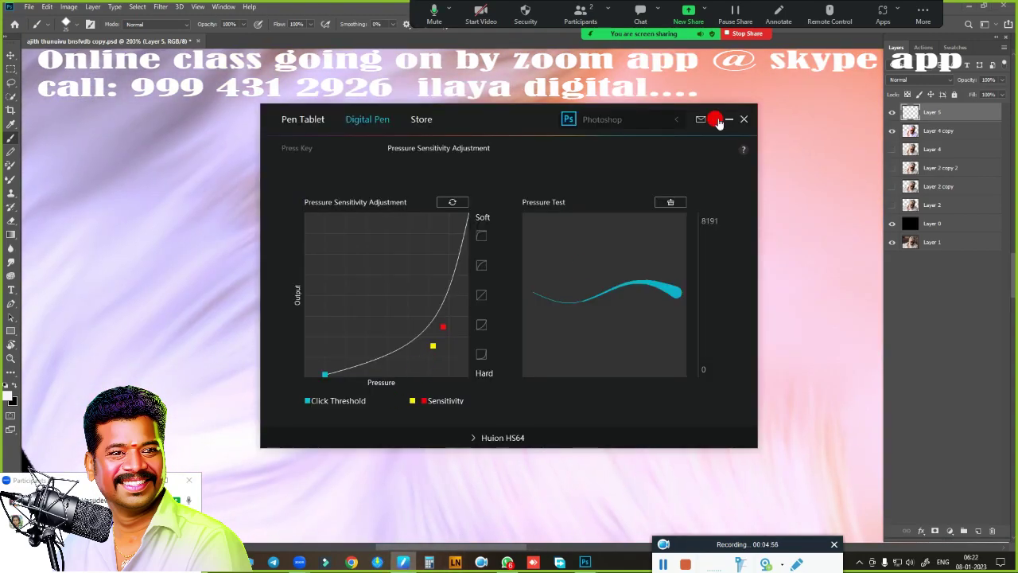
- Choose the 9 px triangle hair brush from the brush presets
{"action": "left_click", "coordinate": [718, 118]}
{"action": "left_click", "coordinate": [618, 199]}
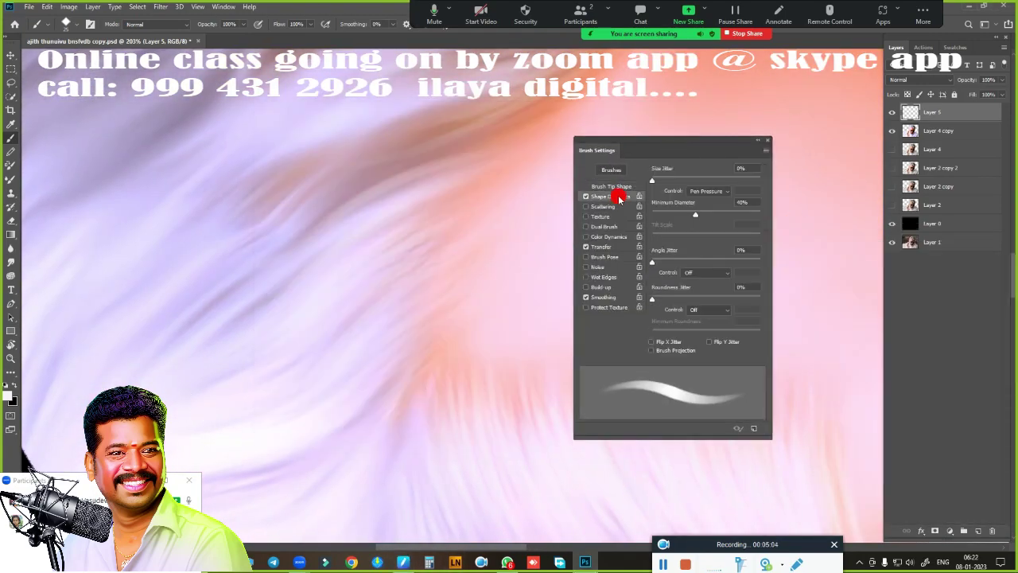
{"action": "right_click", "coordinate": [487, 428]}
{"action": "left_click", "coordinate": [405, 399]}
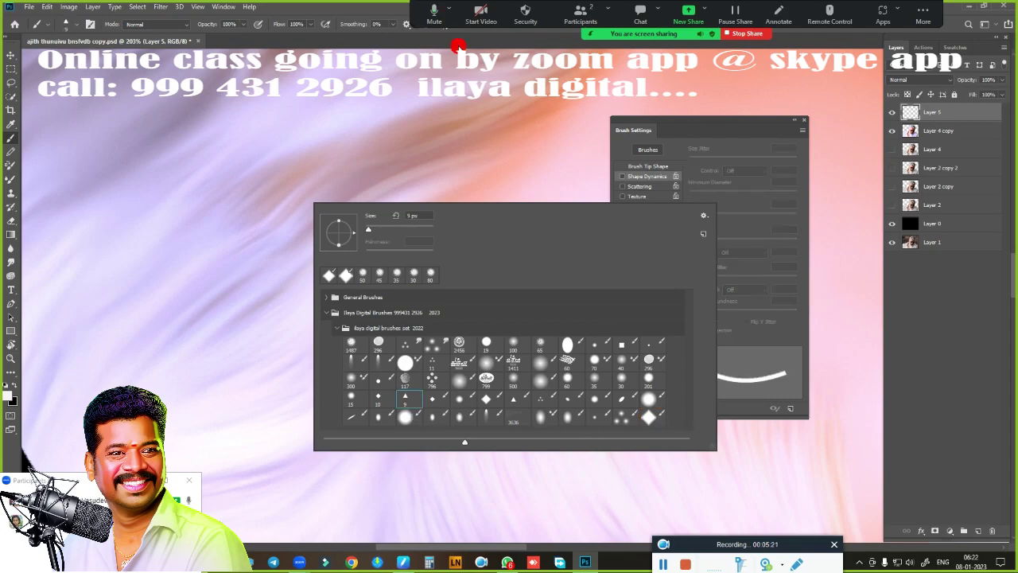
{"action": "left_click", "coordinate": [618, 268]}
{"action": "right_click", "coordinate": [319, 398]}
{"action": "left_click", "coordinate": [328, 389]}
{"action": "left_click", "coordinate": [643, 227]}
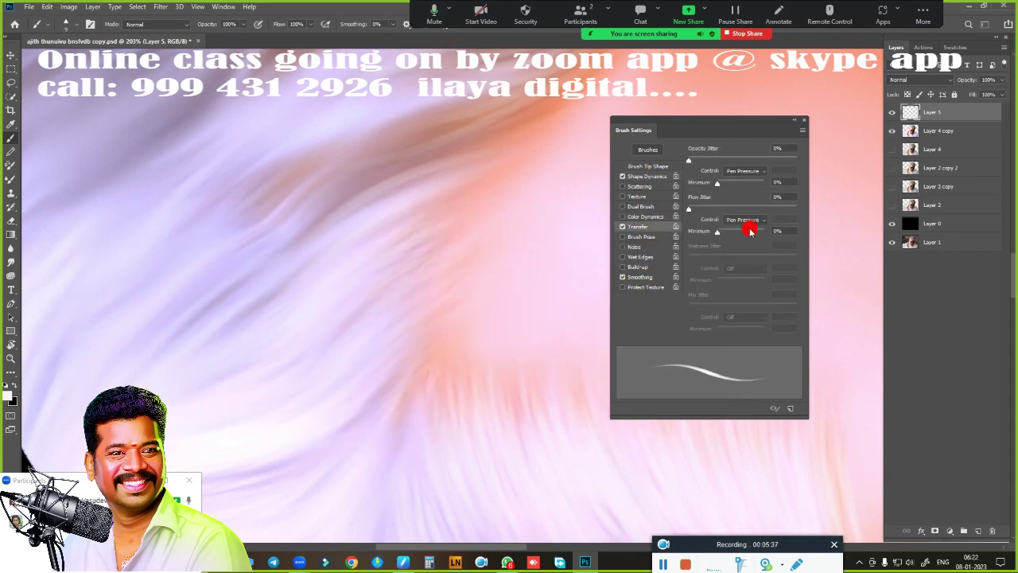
- Review the brush's opacity/flow jitter and shape dynamics, then load a larger brush preset
{"action": "right_click", "coordinate": [475, 396]}
{"action": "left_click", "coordinate": [664, 228]}
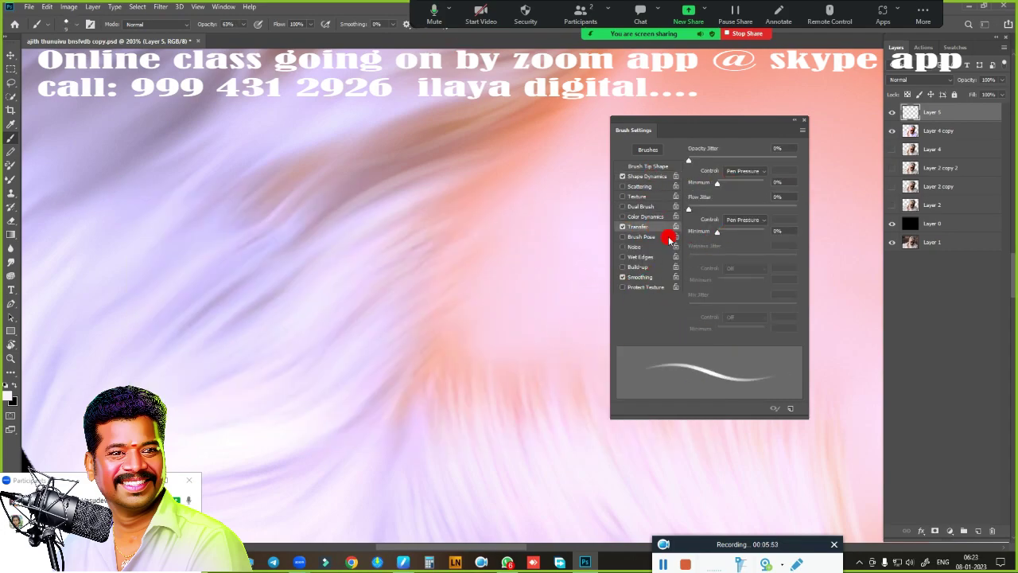
{"action": "left_click", "coordinate": [646, 176]}
{"action": "right_click", "coordinate": [193, 298]}
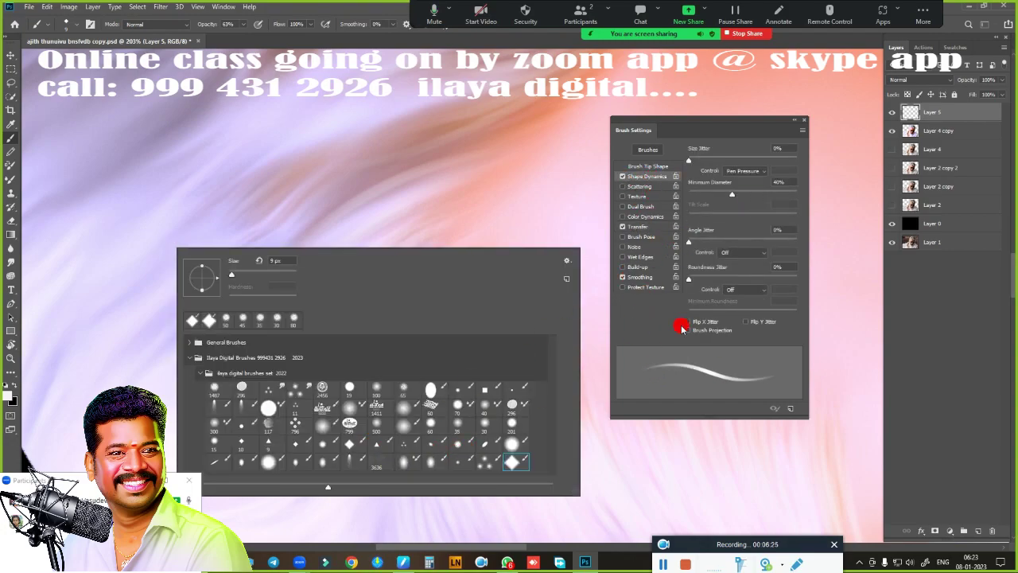
{"action": "left_click", "coordinate": [512, 404]}
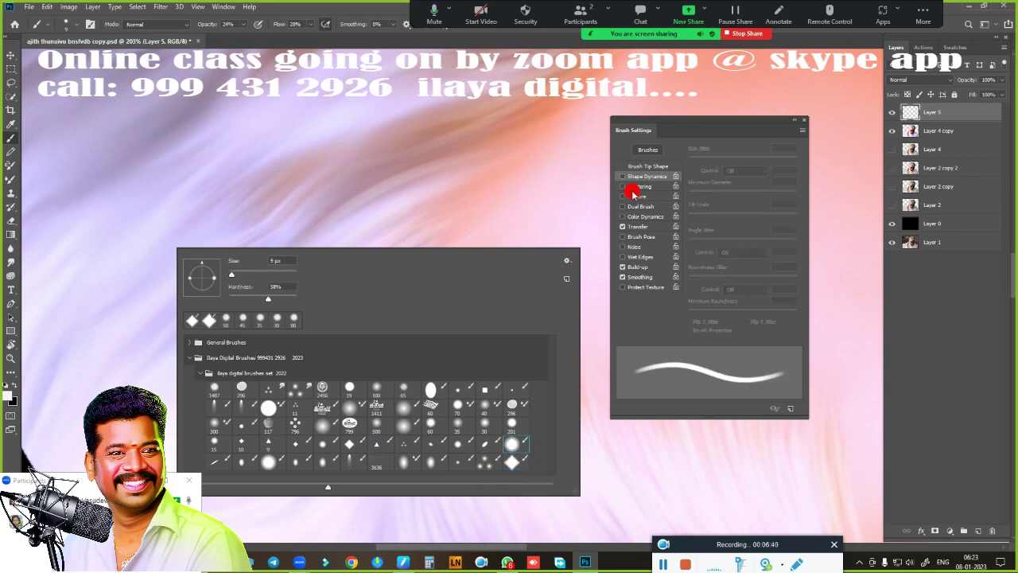
{"action": "double_click", "coordinate": [511, 462]}
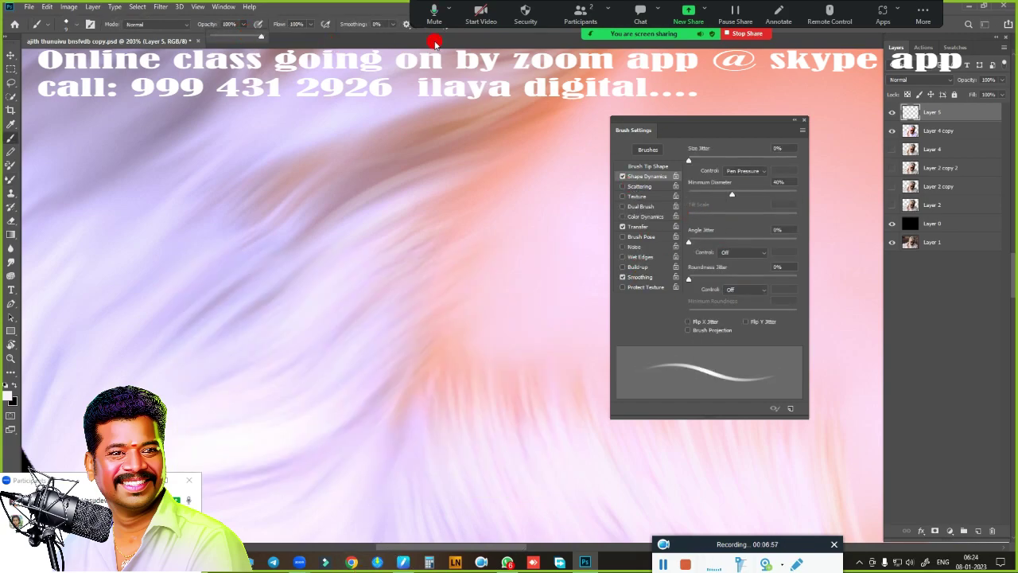
{"action": "key", "text": "F5"}
- Zoom into the hair edge, show Layer 4 copy, and rotate the canvas to align with the hair
{"action": "left_click_drag", "start_coordinate": [414, 418], "coordinate": [164, 299]}
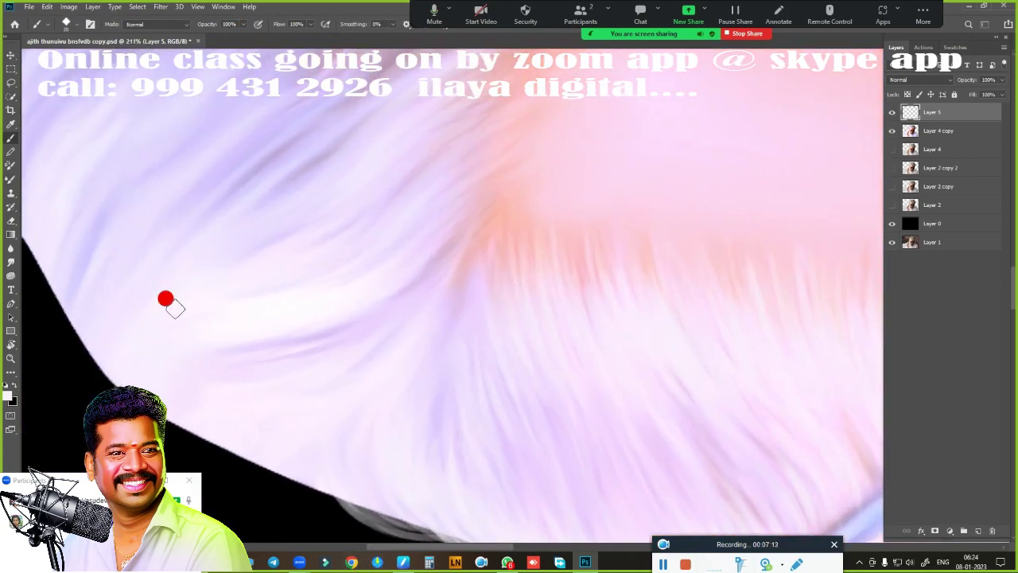
{"action": "left_click_drag", "start_coordinate": [377, 276], "coordinate": [250, 292]}
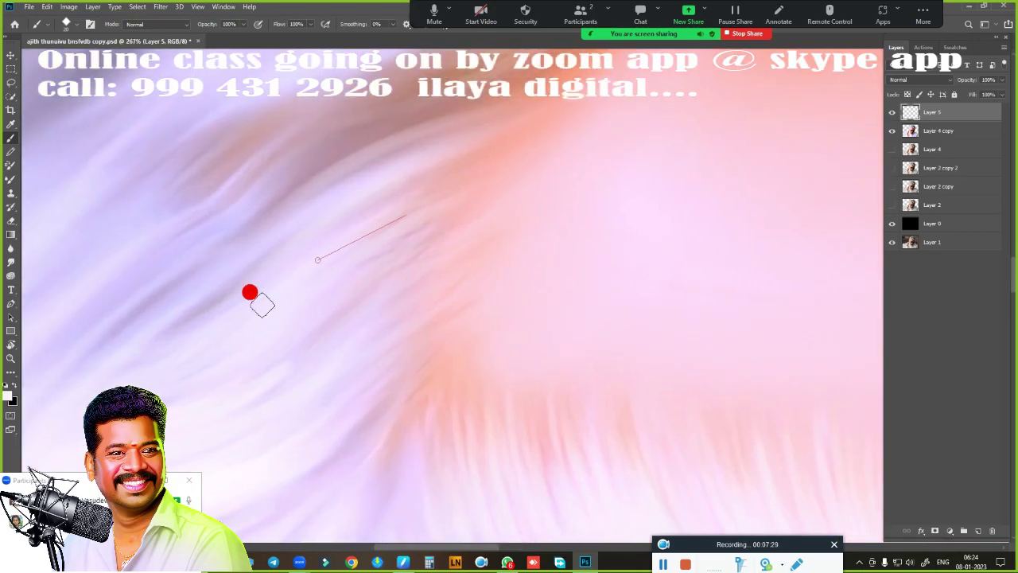
{"action": "left_click", "coordinate": [892, 130]}
{"action": "left_click_drag", "start_coordinate": [352, 408], "coordinate": [245, 239]}
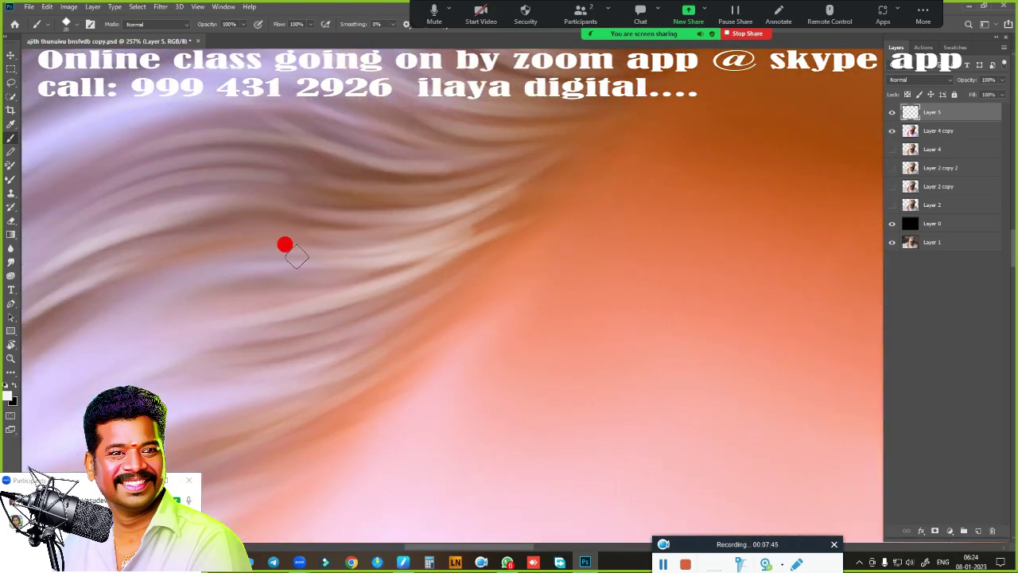
{"action": "left_click_drag", "start_coordinate": [326, 388], "coordinate": [436, 296]}
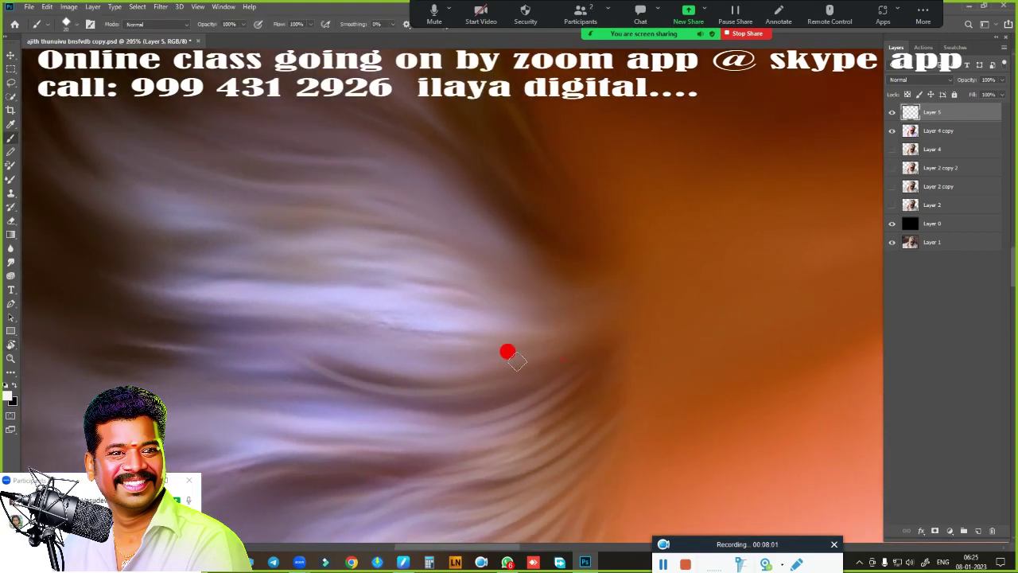
{"action": "key", "text": "r"}
{"action": "left_click_drag", "start_coordinate": [527, 332], "coordinate": [481, 238]}
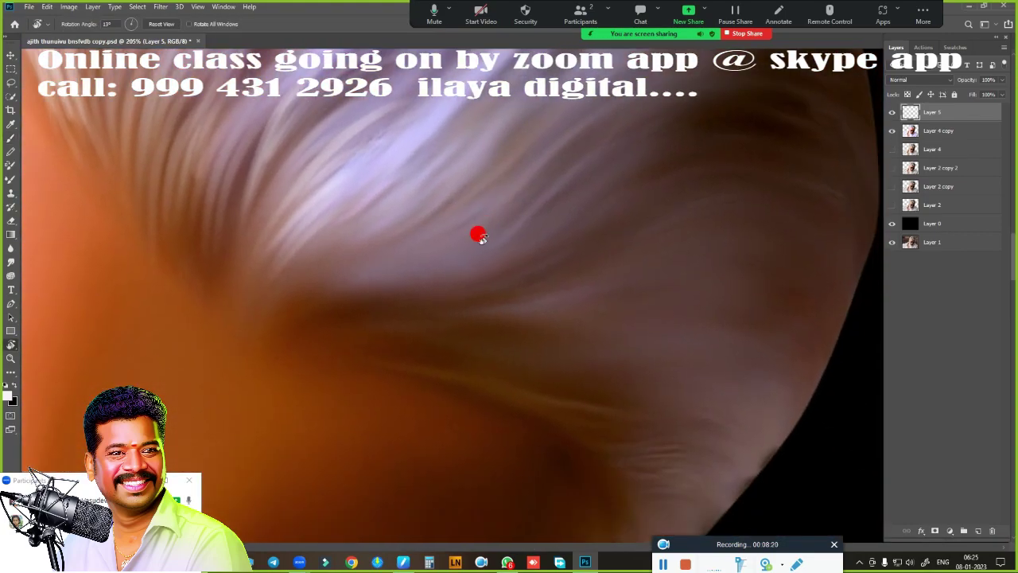
{"action": "key", "text": "b"}
- Paint light strands following the hair flow, undoing one stray large stroke, and turn the view further
{"action": "mouse_move", "coordinate": [474, 193]}
{"action": "left_mouse_down"}
{"action": "mouse_move", "coordinate": [239, 281]}
{"action": "mouse_move", "coordinate": [270, 256]}
{"action": "left_mouse_up"}
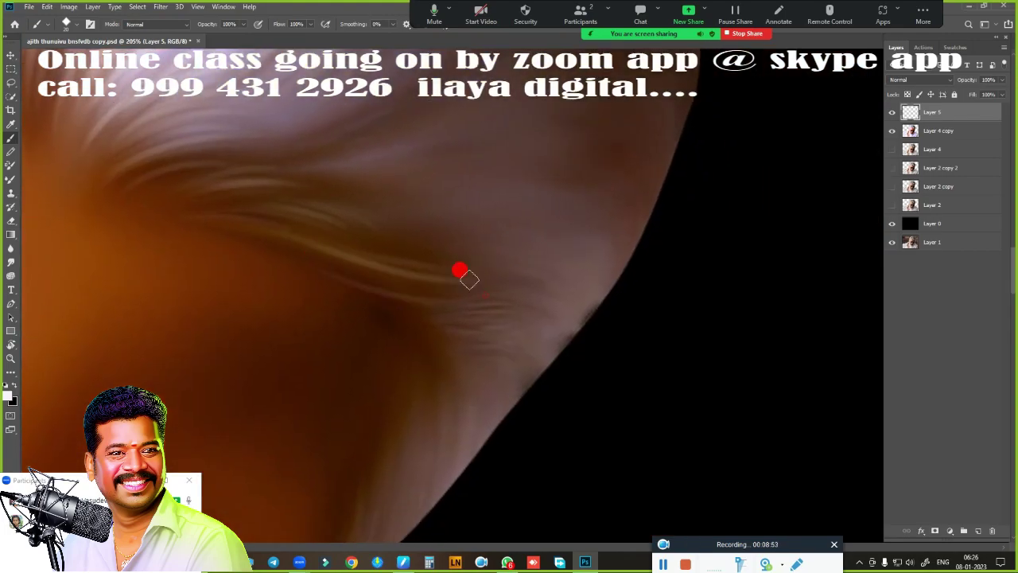
{"action": "mouse_move", "coordinate": [466, 275]}
{"action": "left_mouse_down"}
{"action": "mouse_move", "coordinate": [447, 357]}
{"action": "mouse_move", "coordinate": [523, 358]}
{"action": "left_mouse_up"}
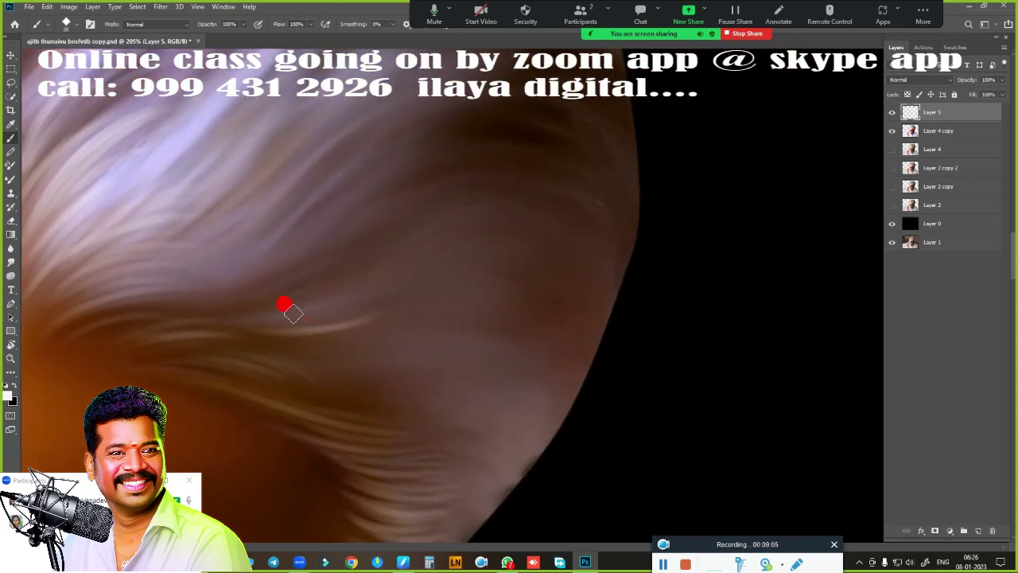
{"action": "mouse_move", "coordinate": [241, 361]}
{"action": "left_mouse_down"}
{"action": "mouse_move", "coordinate": [461, 303]}
{"action": "mouse_move", "coordinate": [380, 273]}
{"action": "mouse_move", "coordinate": [132, 347]}
{"action": "mouse_move", "coordinate": [276, 302]}
{"action": "left_mouse_up"}
{"action": "mouse_move", "coordinate": [511, 291]}
{"action": "left_mouse_down"}
{"action": "mouse_move", "coordinate": [270, 342]}
{"action": "mouse_move", "coordinate": [461, 318]}
{"action": "left_mouse_up"}
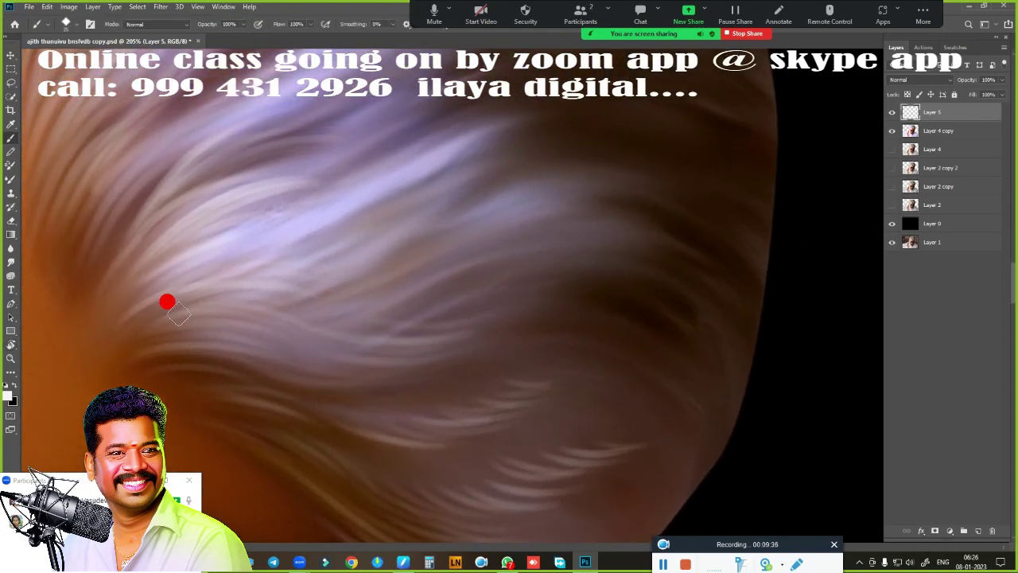
{"action": "mouse_move", "coordinate": [166, 300]}
{"action": "left_mouse_down"}
{"action": "mouse_move", "coordinate": [548, 244]}
{"action": "mouse_move", "coordinate": [302, 341]}
{"action": "mouse_move", "coordinate": [250, 386]}
{"action": "mouse_move", "coordinate": [470, 249]}
{"action": "left_mouse_up"}
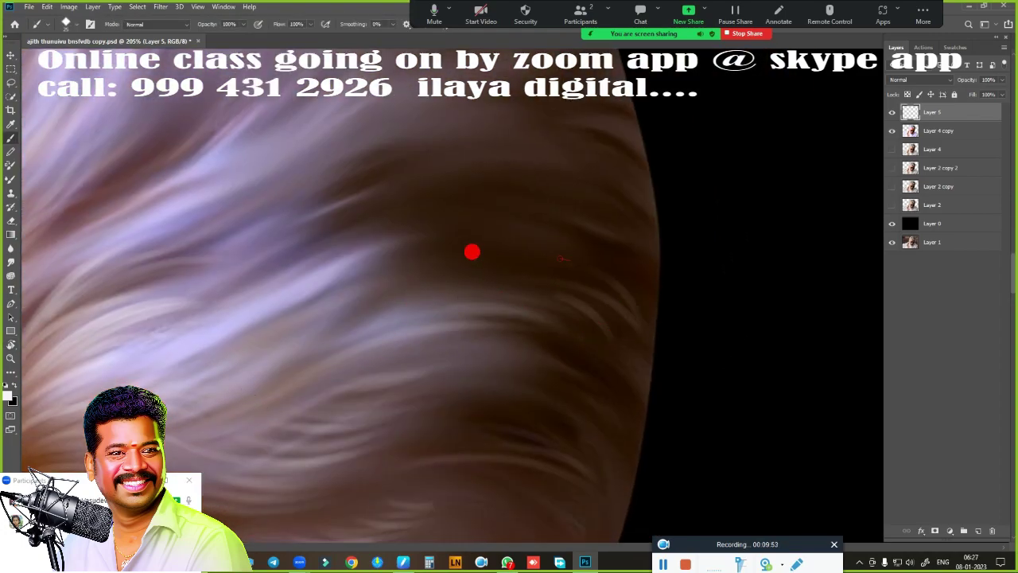
{"action": "left_click_drag", "start_coordinate": [481, 209], "coordinate": [581, 269]}
{"action": "key", "text": "ctrl+z"}
{"action": "mouse_move", "coordinate": [570, 231]}
{"action": "left_mouse_down"}
{"action": "mouse_move", "coordinate": [311, 210]}
{"action": "mouse_move", "coordinate": [513, 366]}
{"action": "mouse_move", "coordinate": [549, 252]}
{"action": "mouse_move", "coordinate": [500, 293]}
{"action": "mouse_move", "coordinate": [554, 175]}
{"action": "left_mouse_up"}
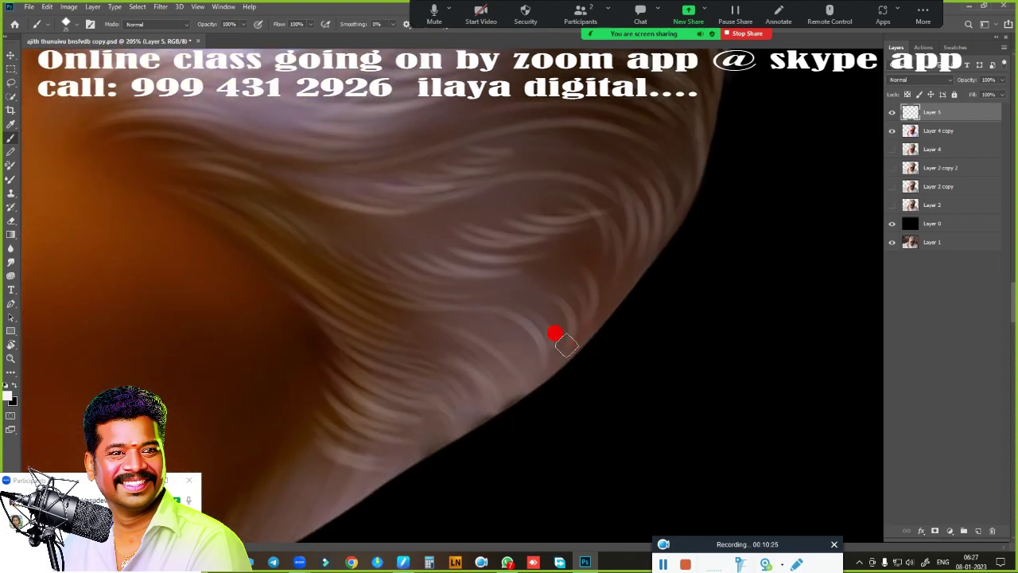
{"action": "mouse_move", "coordinate": [295, 200]}
{"action": "left_mouse_down"}
{"action": "mouse_move", "coordinate": [422, 386]}
{"action": "mouse_move", "coordinate": [393, 282]}
{"action": "left_mouse_up"}
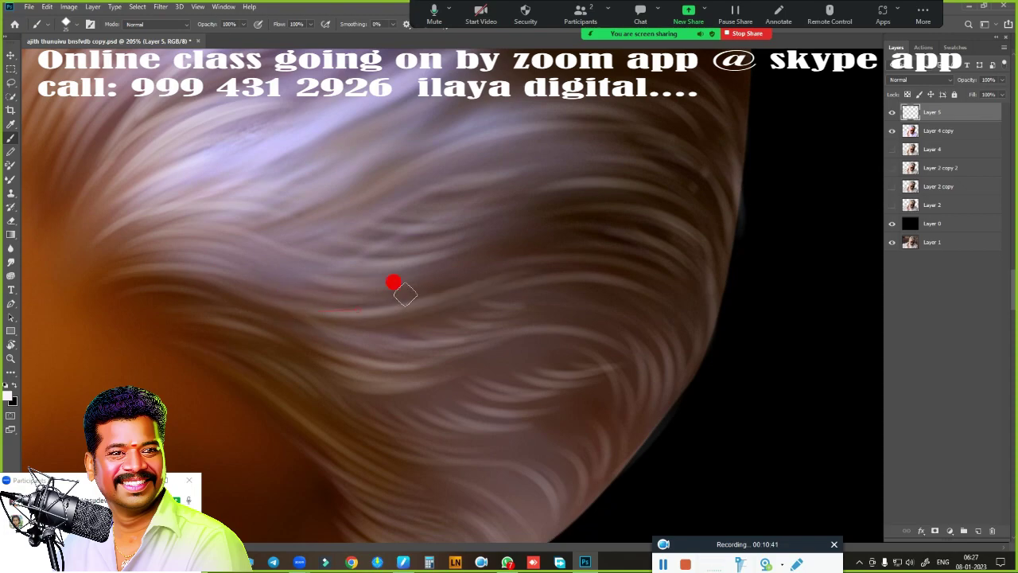
{"action": "mouse_move", "coordinate": [344, 306]}
{"action": "left_mouse_down"}
{"action": "mouse_move", "coordinate": [470, 252]}
{"action": "mouse_move", "coordinate": [511, 468]}
{"action": "mouse_move", "coordinate": [474, 362]}
{"action": "mouse_move", "coordinate": [363, 332]}
{"action": "left_mouse_up"}
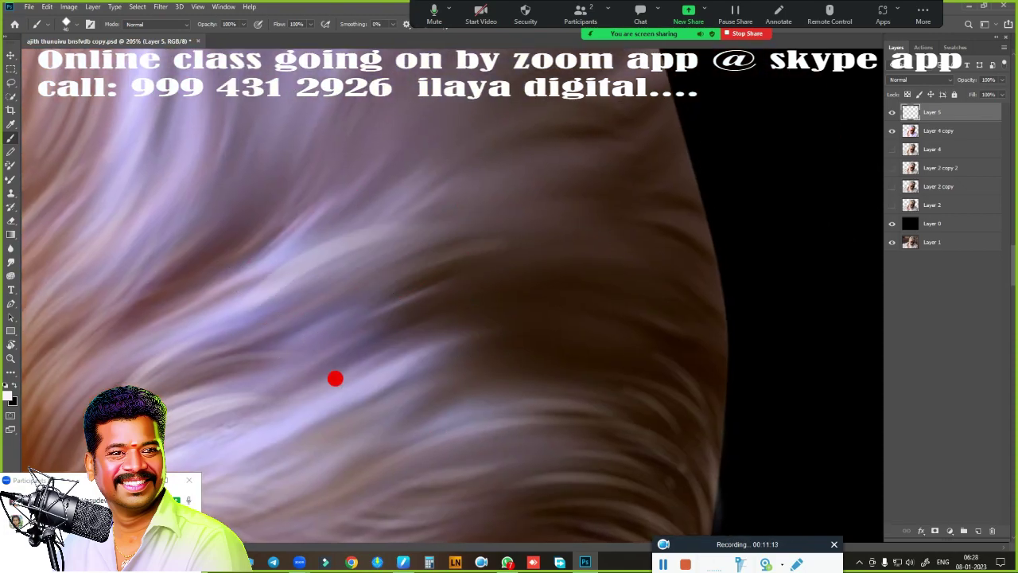
{"action": "left_click_drag", "start_coordinate": [659, 329], "coordinate": [220, 288]}
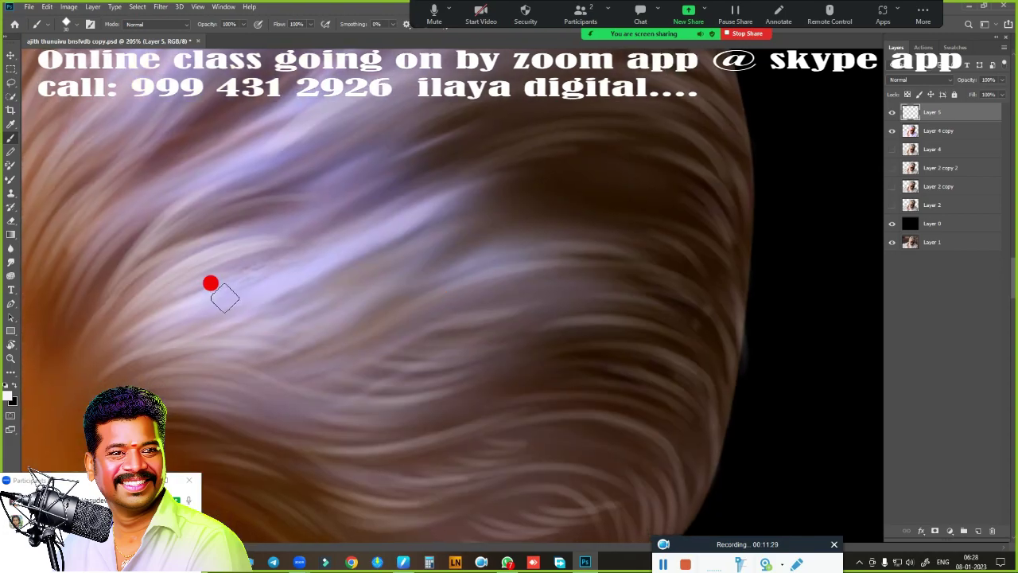
- Fit the canvas on screen, toggle Layer 4 copy to check the strokes, and rotate along the hair
{"action": "key", "text": "ctrl+0"}
{"action": "left_click", "coordinate": [892, 131]}
{"action": "left_click_drag", "start_coordinate": [856, 220], "coordinate": [751, 245]}
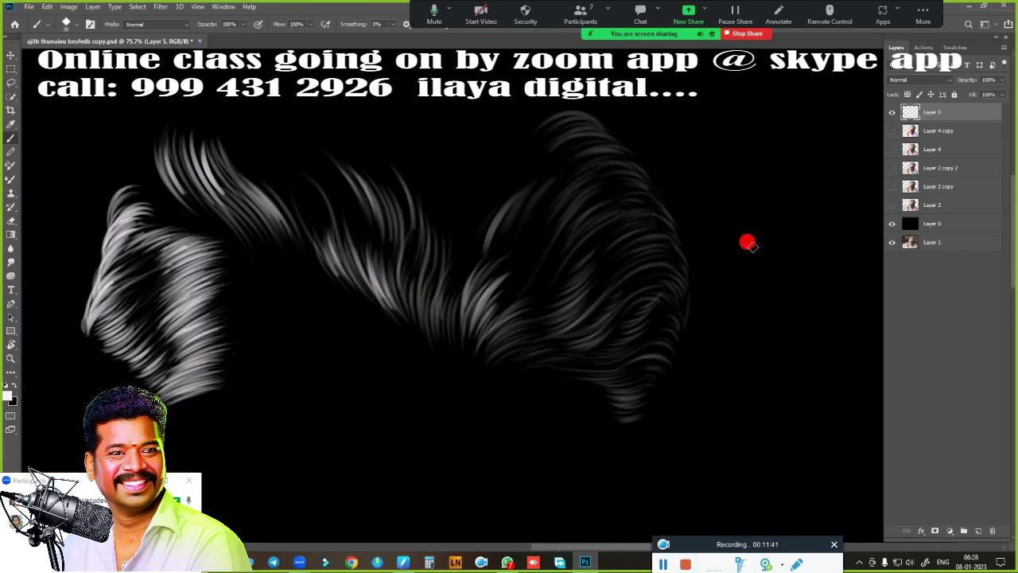
{"action": "left_click", "coordinate": [892, 130]}
{"action": "scroll", "coordinate": [568, 266], "scroll_direction": "up", "scroll_amount": 3}
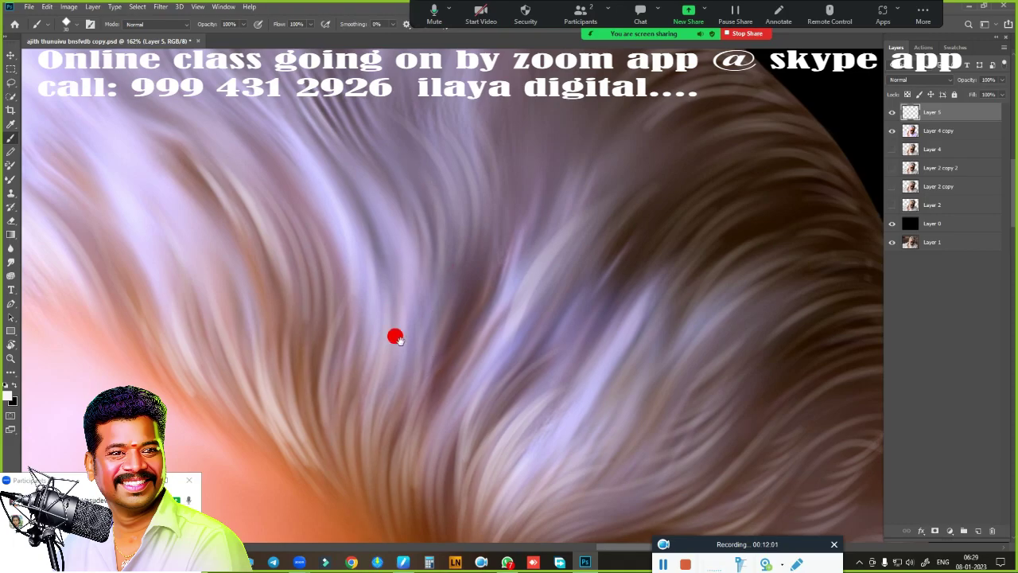
{"action": "left_click_drag", "start_coordinate": [397, 337], "coordinate": [494, 311]}
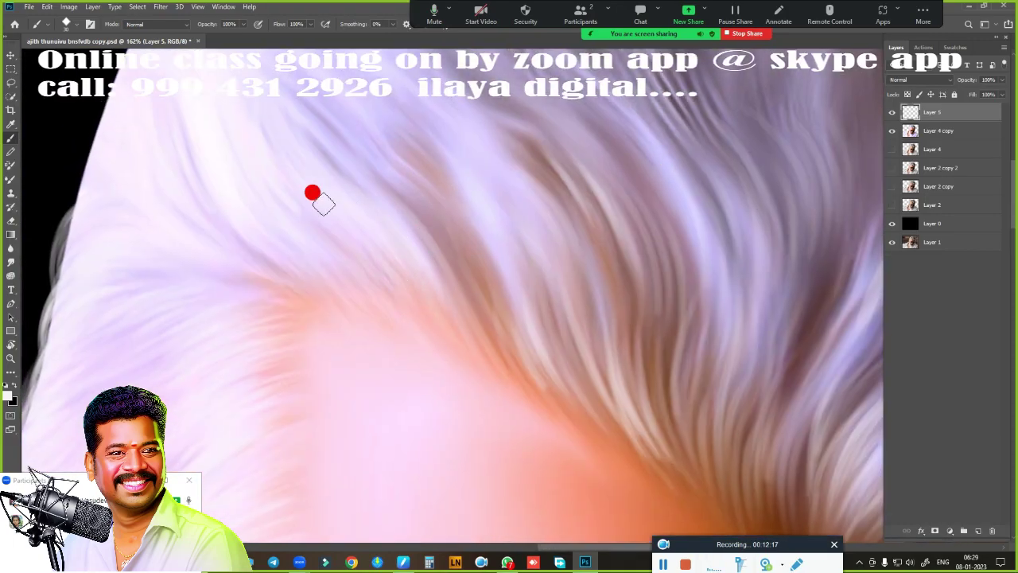
{"action": "left_click_drag", "start_coordinate": [312, 194], "coordinate": [204, 193]}
{"action": "mouse_move", "coordinate": [395, 368]}
{"action": "left_mouse_down"}
{"action": "mouse_move", "coordinate": [496, 234]}
{"action": "mouse_move", "coordinate": [534, 385]}
{"action": "mouse_move", "coordinate": [394, 187]}
{"action": "left_mouse_up"}
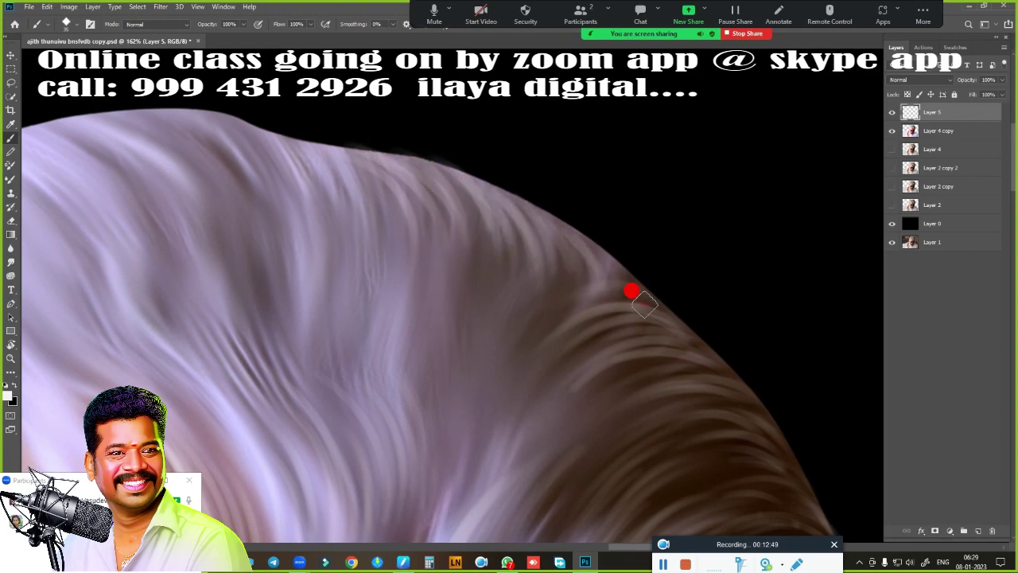
{"action": "mouse_move", "coordinate": [631, 291]}
{"action": "left_mouse_down"}
{"action": "mouse_move", "coordinate": [334, 455]}
{"action": "mouse_move", "coordinate": [518, 359]}
{"action": "left_mouse_up"}
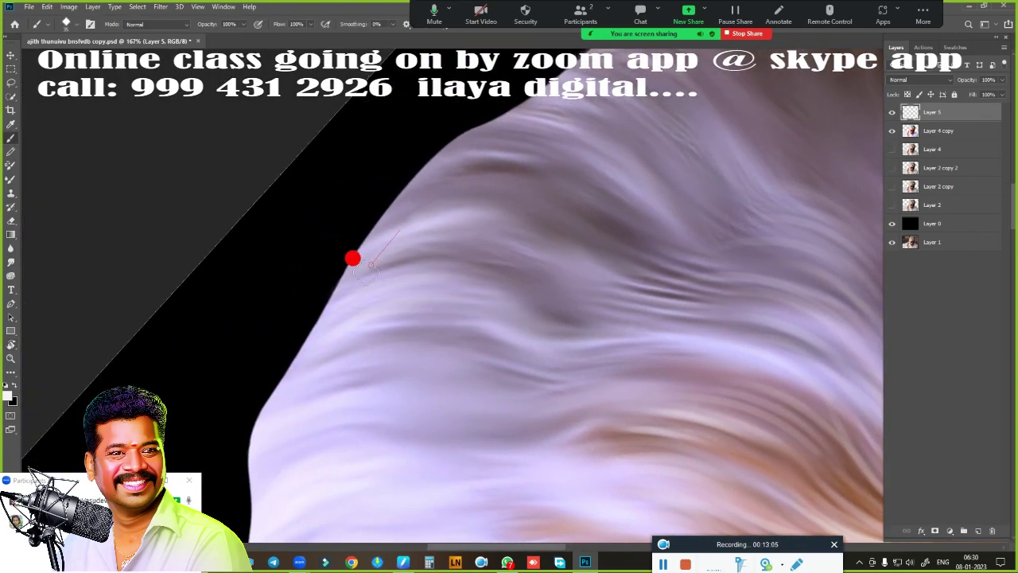
{"action": "mouse_move", "coordinate": [352, 258]}
{"action": "left_mouse_down"}
{"action": "mouse_move", "coordinate": [545, 120]}
{"action": "mouse_move", "coordinate": [485, 262]}
{"action": "mouse_move", "coordinate": [516, 289]}
{"action": "mouse_move", "coordinate": [377, 242]}
{"action": "left_mouse_up"}
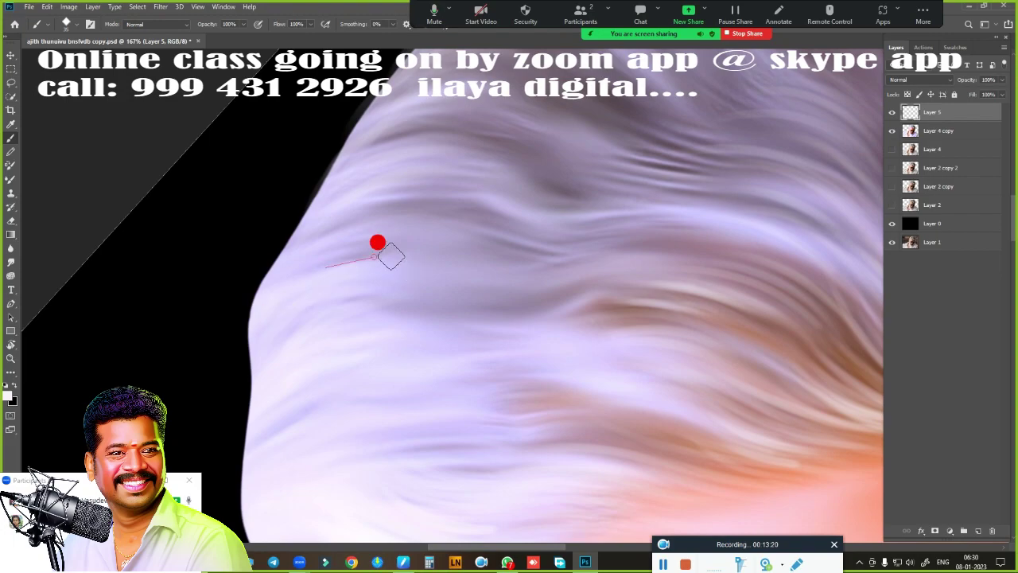
- Hide Layer 4 copy, show the grey hair on Layer 4, and rotate toward the dark edges
{"action": "left_click", "coordinate": [891, 131]}
{"action": "left_click", "coordinate": [891, 149]}
{"action": "mouse_move", "coordinate": [450, 159]}
{"action": "left_mouse_down"}
{"action": "mouse_move", "coordinate": [377, 419]}
{"action": "mouse_move", "coordinate": [476, 261]}
{"action": "mouse_move", "coordinate": [490, 200]}
{"action": "mouse_move", "coordinate": [538, 300]}
{"action": "mouse_move", "coordinate": [504, 341]}
{"action": "mouse_move", "coordinate": [638, 378]}
{"action": "left_mouse_up"}
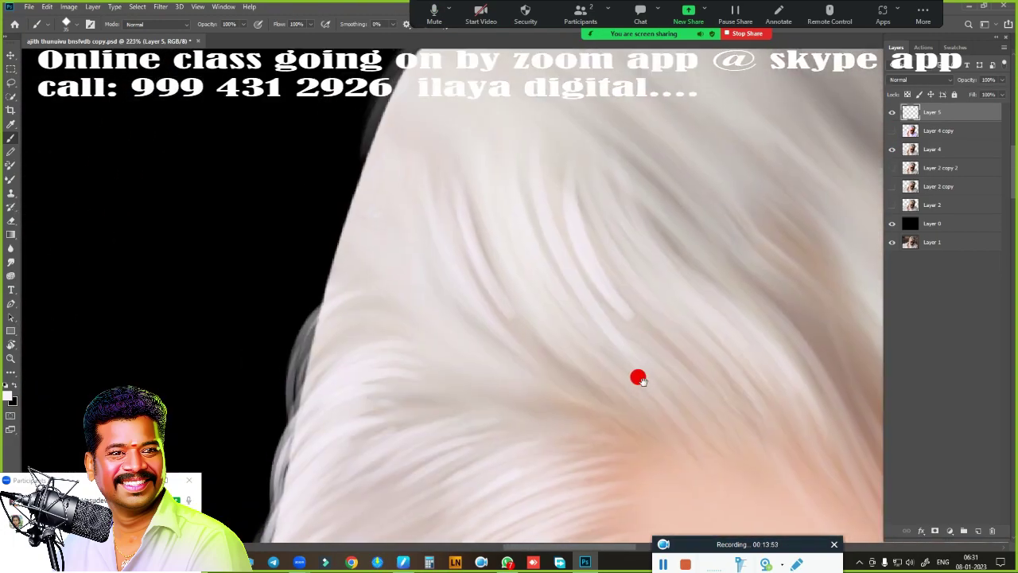
{"action": "mouse_move", "coordinate": [310, 298]}
{"action": "left_mouse_down"}
{"action": "mouse_move", "coordinate": [319, 391]}
{"action": "mouse_move", "coordinate": [409, 289]}
{"action": "mouse_move", "coordinate": [298, 280]}
{"action": "left_mouse_up"}
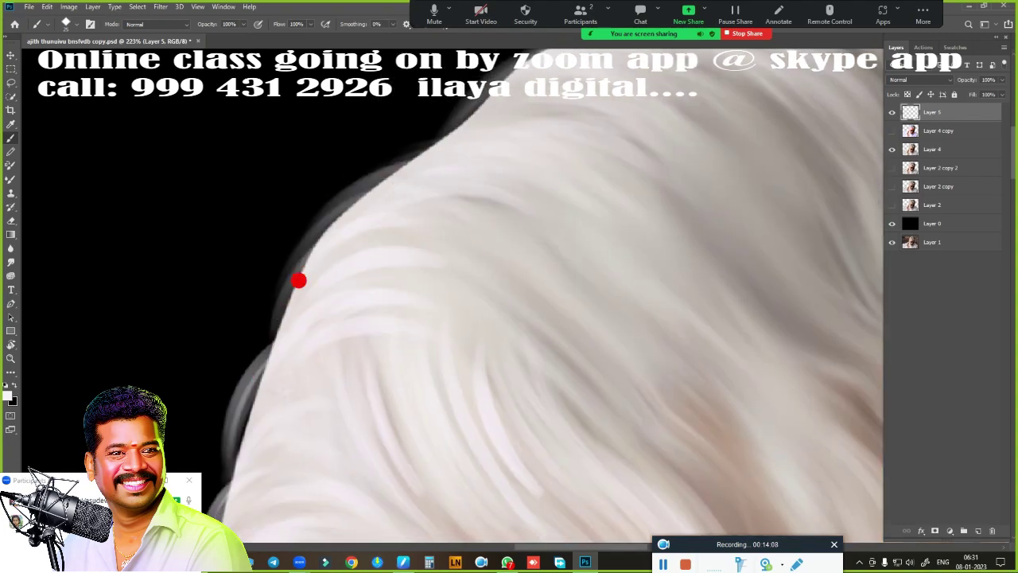
{"action": "left_click_drag", "start_coordinate": [244, 488], "coordinate": [530, 357]}
{"action": "left_click_drag", "start_coordinate": [390, 343], "coordinate": [357, 230]}
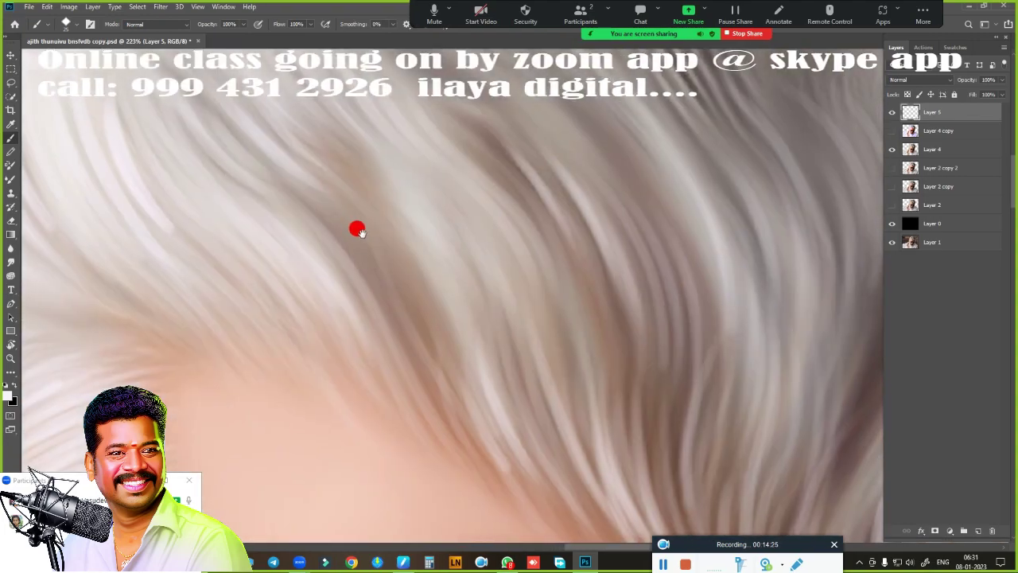
{"action": "mouse_move", "coordinate": [429, 375]}
{"action": "left_mouse_down"}
{"action": "mouse_move", "coordinate": [402, 159]}
{"action": "mouse_move", "coordinate": [325, 95]}
{"action": "mouse_move", "coordinate": [697, 257]}
{"action": "mouse_move", "coordinate": [323, 283]}
{"action": "mouse_move", "coordinate": [495, 178]}
{"action": "left_mouse_up"}
{"action": "left_click_drag", "start_coordinate": [393, 423], "coordinate": [488, 273]}
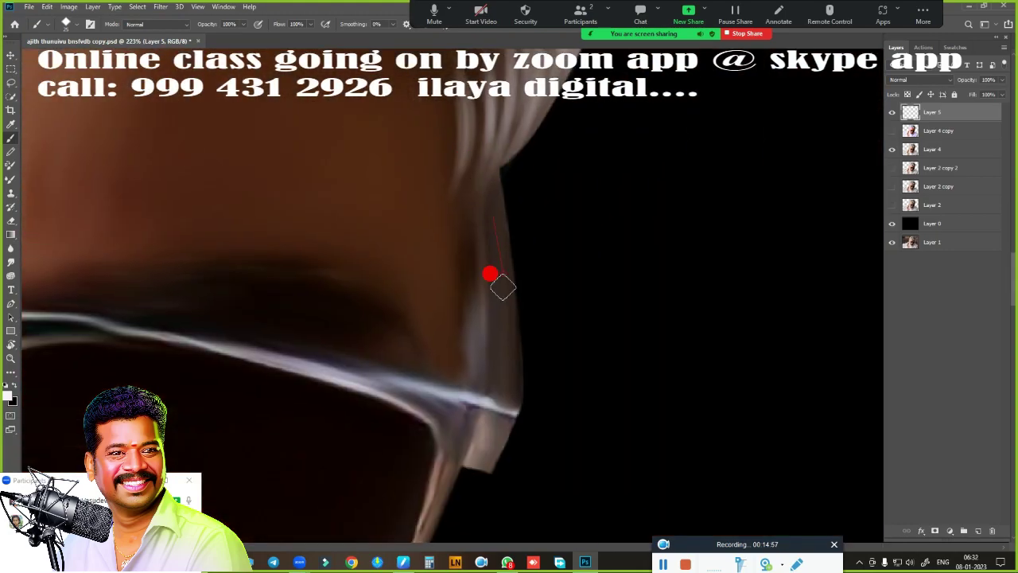
{"action": "scroll", "coordinate": [455, 284], "scroll_direction": "down", "scroll_amount": 2}
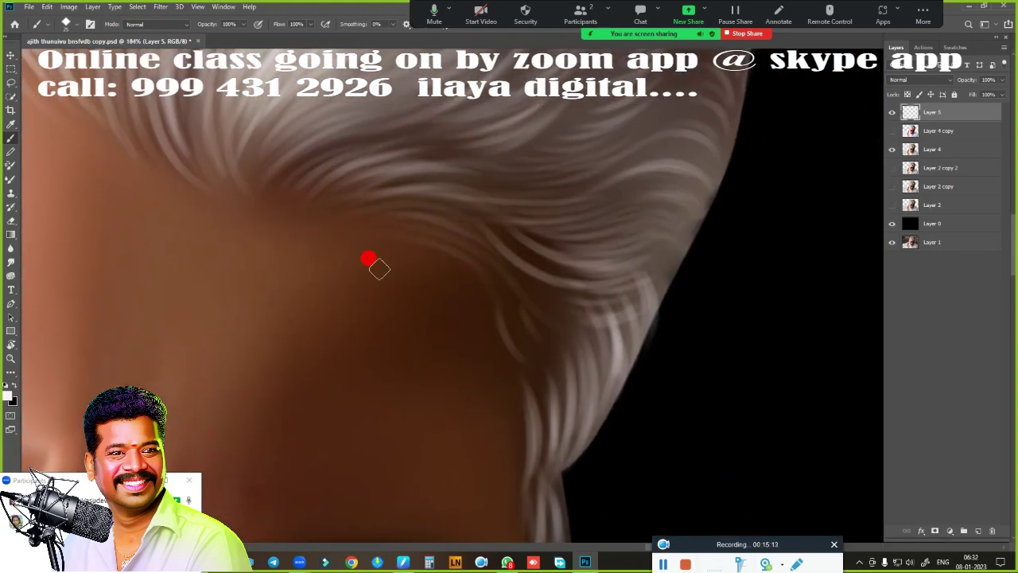
{"action": "scroll", "coordinate": [375, 264], "scroll_direction": "up", "scroll_amount": 1}
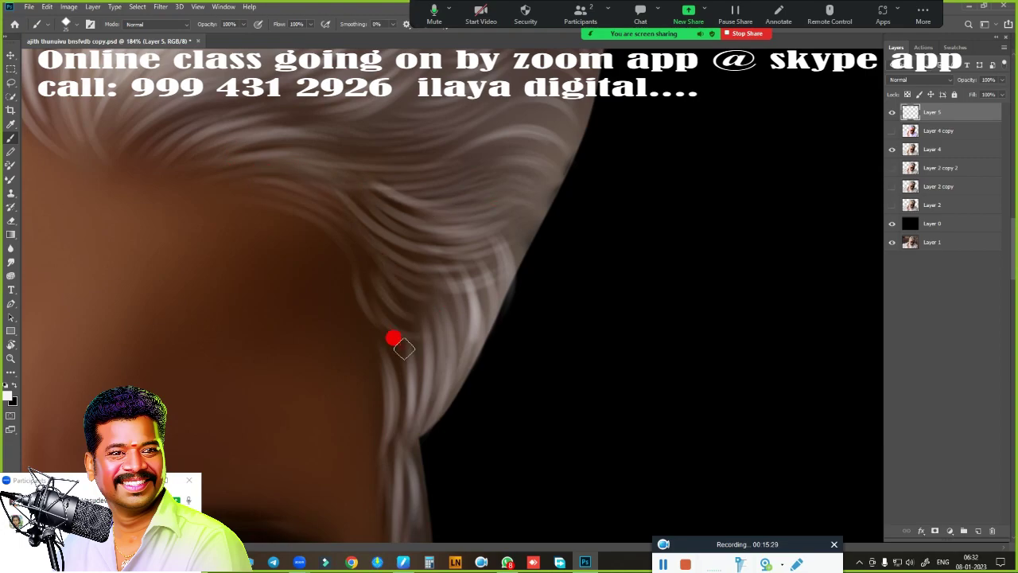
{"action": "left_click_drag", "start_coordinate": [363, 357], "coordinate": [286, 325]}
- Paint light strands along the hair's outer edges, turning the view between sections
{"action": "left_click_drag", "start_coordinate": [455, 307], "coordinate": [448, 364]}
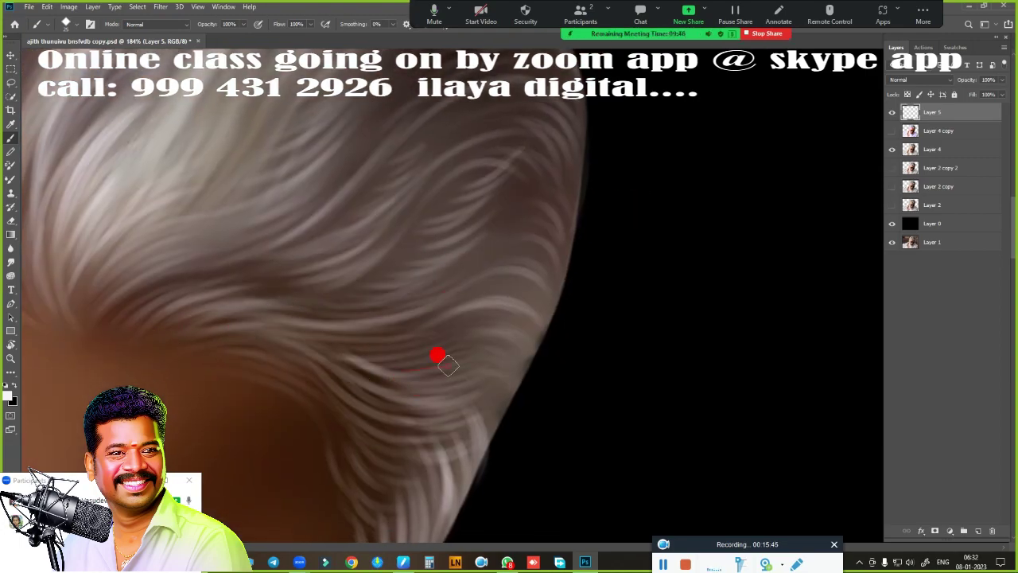
{"action": "left_click_drag", "start_coordinate": [362, 390], "coordinate": [472, 257]}
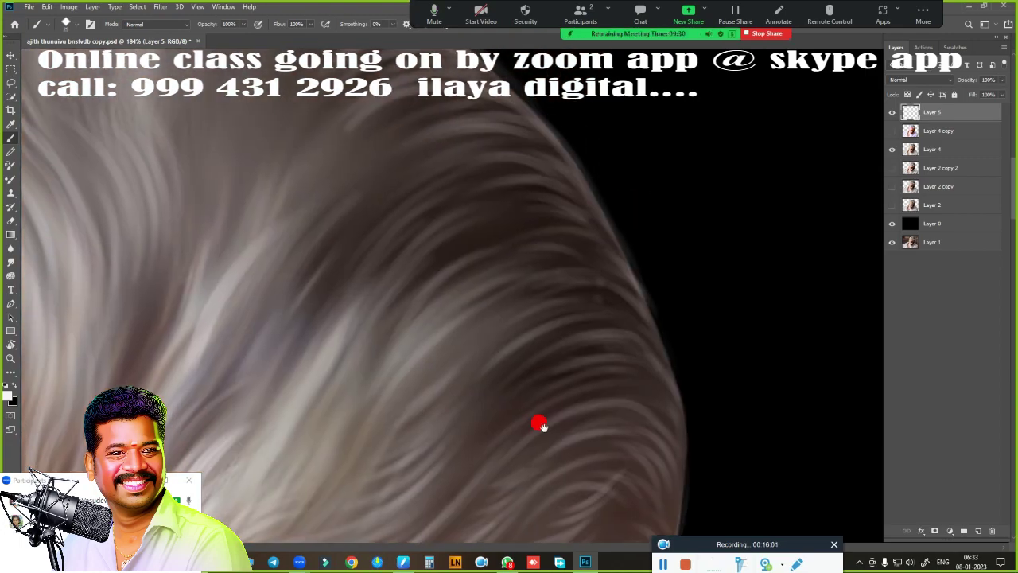
{"action": "mouse_move", "coordinate": [538, 420]}
{"action": "left_mouse_down"}
{"action": "mouse_move", "coordinate": [396, 388]}
{"action": "mouse_move", "coordinate": [397, 321]}
{"action": "mouse_move", "coordinate": [443, 308]}
{"action": "left_mouse_up"}
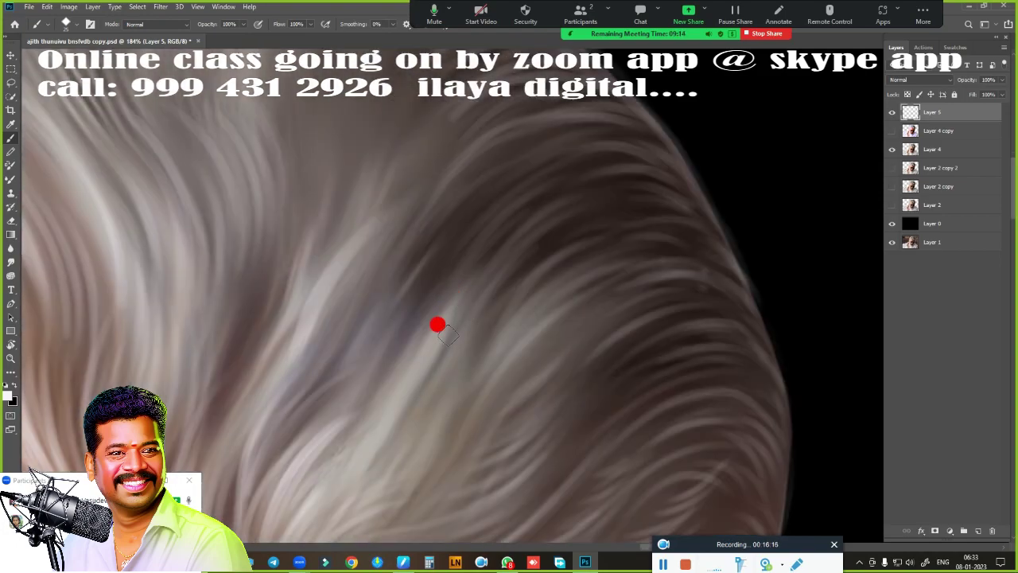
{"action": "left_click_drag", "start_coordinate": [454, 212], "coordinate": [438, 233]}
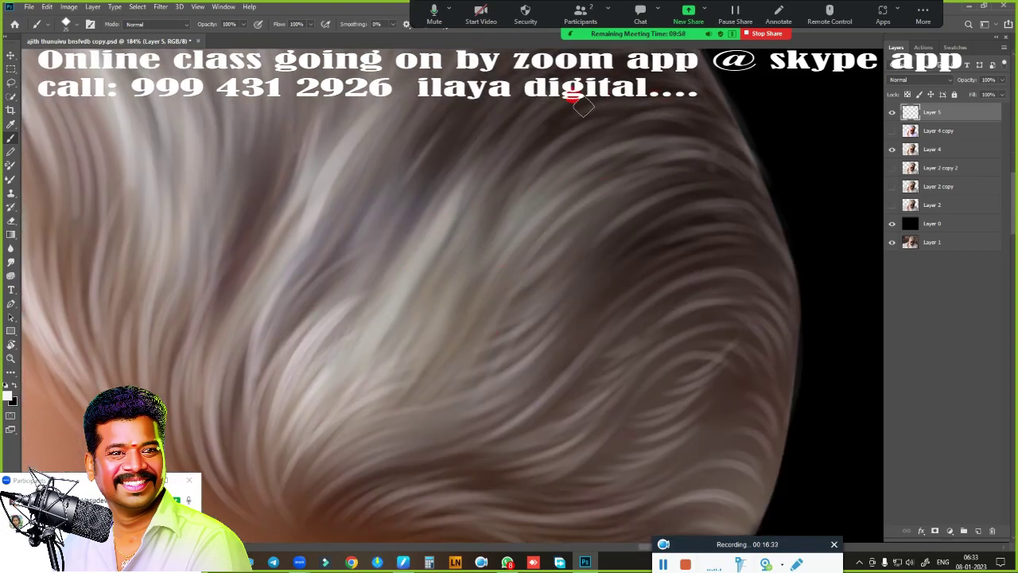
{"action": "left_click_drag", "start_coordinate": [572, 96], "coordinate": [532, 254]}
{"action": "scroll", "coordinate": [563, 169], "scroll_direction": "up", "scroll_amount": 3}
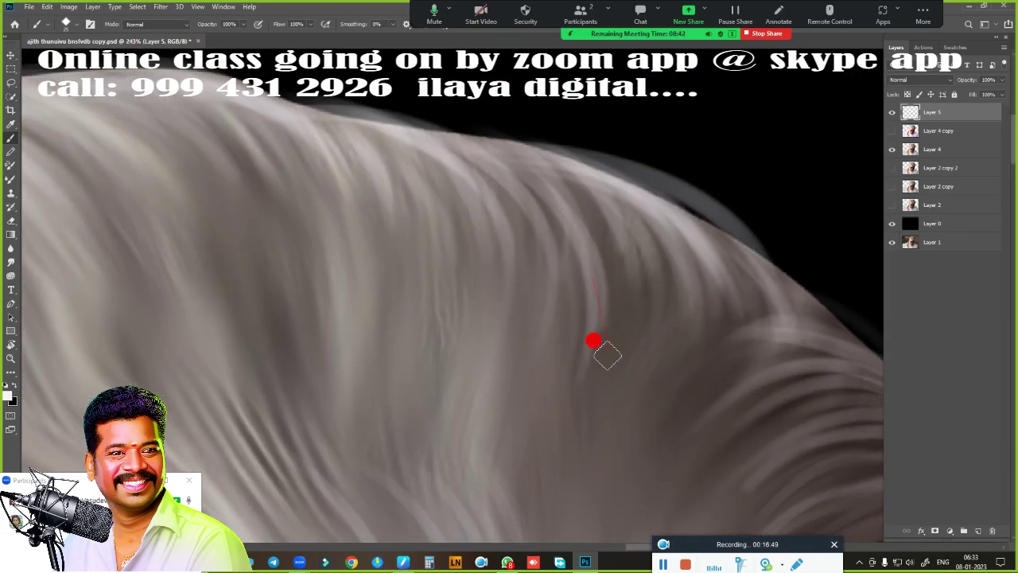
{"action": "left_click_drag", "start_coordinate": [594, 342], "coordinate": [447, 233]}
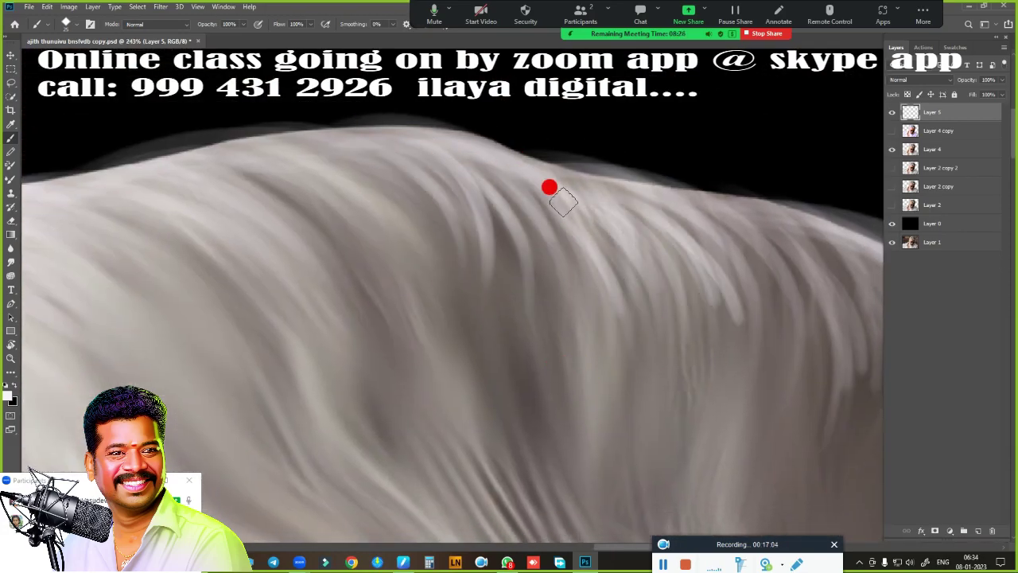
{"action": "mouse_move", "coordinate": [550, 188]}
{"action": "left_mouse_down"}
{"action": "mouse_move", "coordinate": [403, 259]}
{"action": "mouse_move", "coordinate": [299, 387]}
{"action": "mouse_move", "coordinate": [153, 383]}
{"action": "left_mouse_up"}
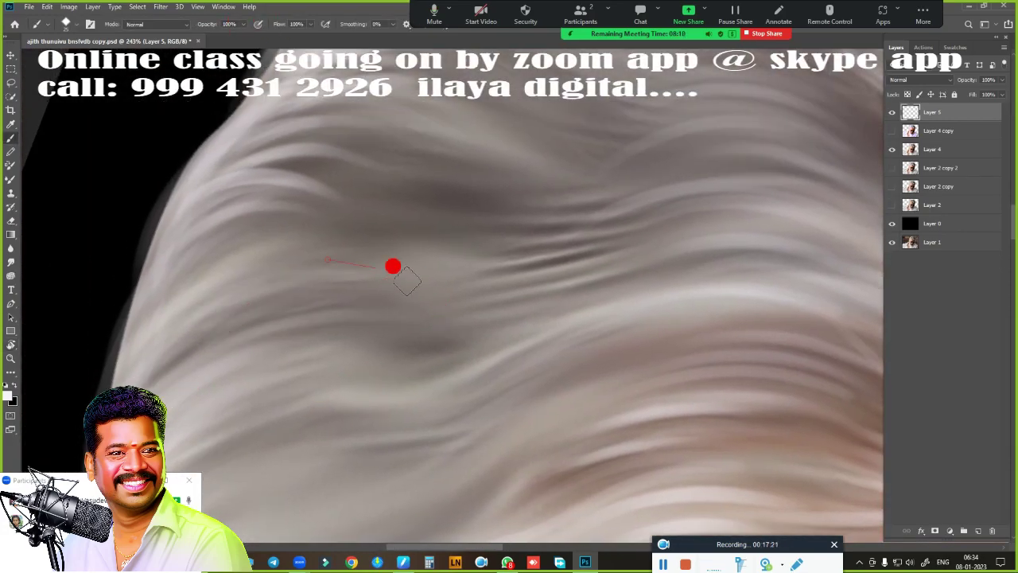
{"action": "mouse_move", "coordinate": [393, 267]}
{"action": "left_mouse_down"}
{"action": "mouse_move", "coordinate": [178, 295]}
{"action": "mouse_move", "coordinate": [355, 352]}
{"action": "mouse_move", "coordinate": [195, 167]}
{"action": "mouse_move", "coordinate": [282, 327]}
{"action": "mouse_move", "coordinate": [382, 359]}
{"action": "mouse_move", "coordinate": [529, 227]}
{"action": "mouse_move", "coordinate": [636, 152]}
{"action": "mouse_move", "coordinate": [435, 182]}
{"action": "mouse_move", "coordinate": [220, 319]}
{"action": "mouse_move", "coordinate": [448, 120]}
{"action": "mouse_move", "coordinate": [329, 227]}
{"action": "mouse_move", "coordinate": [330, 314]}
{"action": "left_mouse_up"}
{"action": "mouse_move", "coordinate": [304, 257]}
{"action": "left_mouse_down"}
{"action": "mouse_move", "coordinate": [482, 289]}
{"action": "mouse_move", "coordinate": [381, 289]}
{"action": "left_mouse_up"}
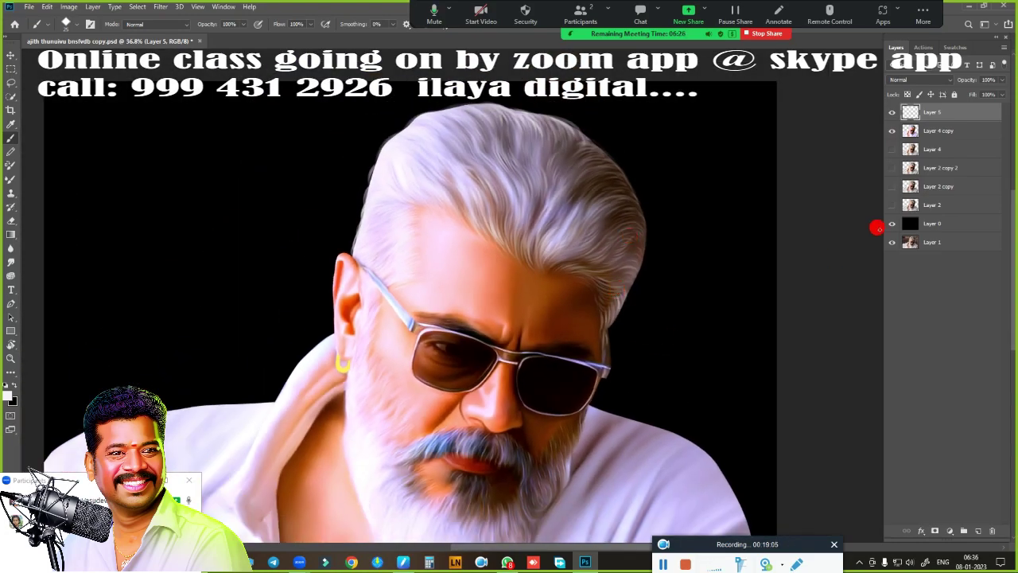
- Toggle layer visibility, including Layer 2, to compare the painting against the original photo
{"action": "left_click", "coordinate": [891, 130]}
{"action": "left_click", "coordinate": [891, 204]}
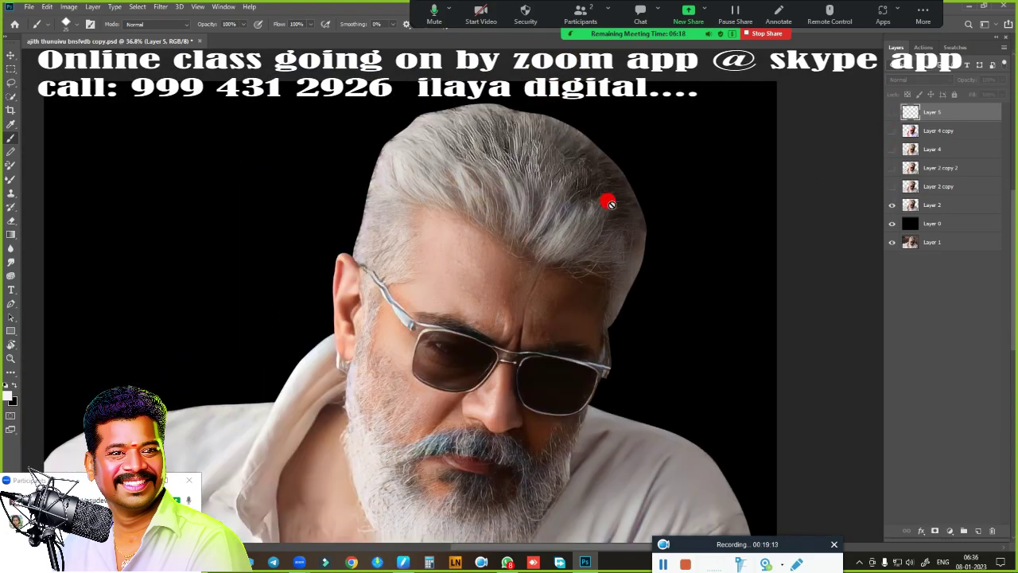
{"action": "left_click", "coordinate": [891, 131]}
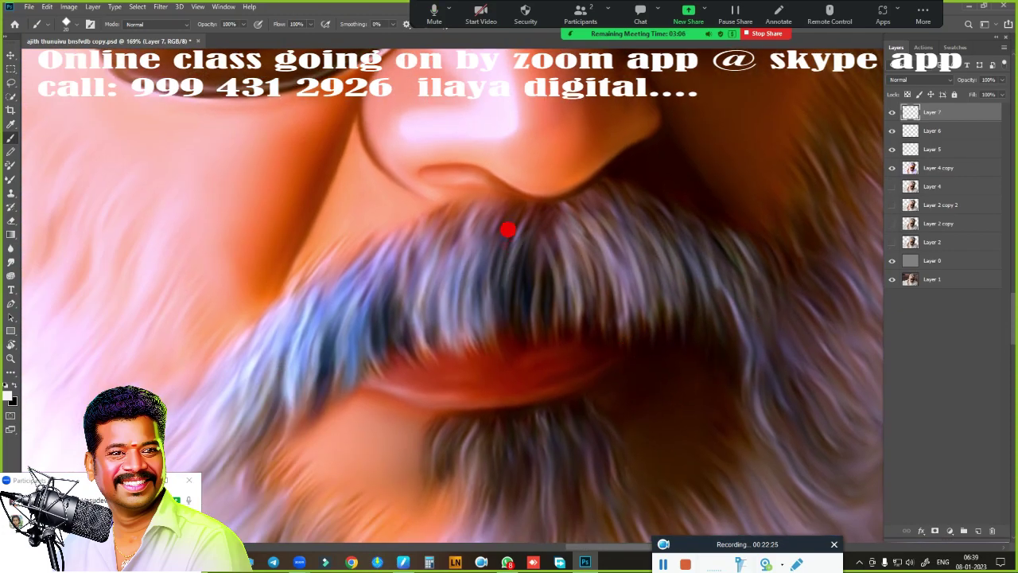
- Paint light strands from the lip up into the moustache on Layer 7
{"action": "left_click_drag", "start_coordinate": [399, 369], "coordinate": [405, 246]}
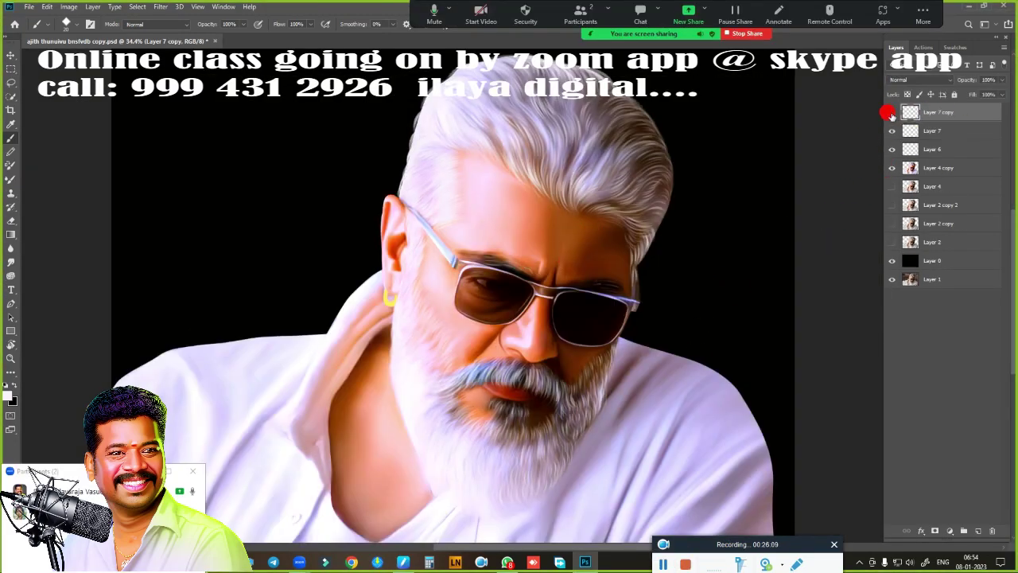
- Switch to the Lasso tool and toggle layer eyes to show the duplicated strand layer
{"action": "key", "text": "l"}
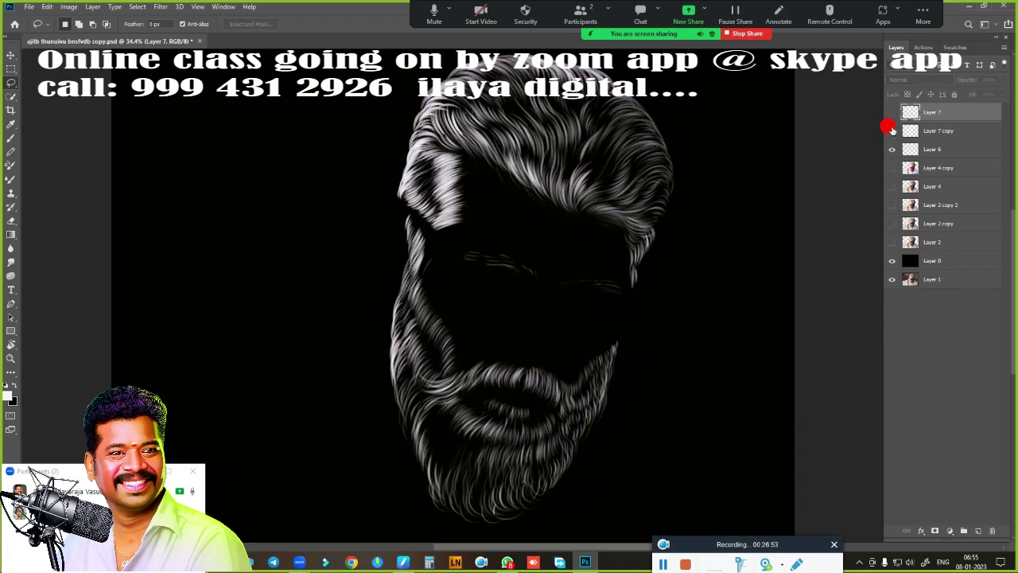
{"action": "left_click_drag", "start_coordinate": [891, 129], "coordinate": [897, 151]}
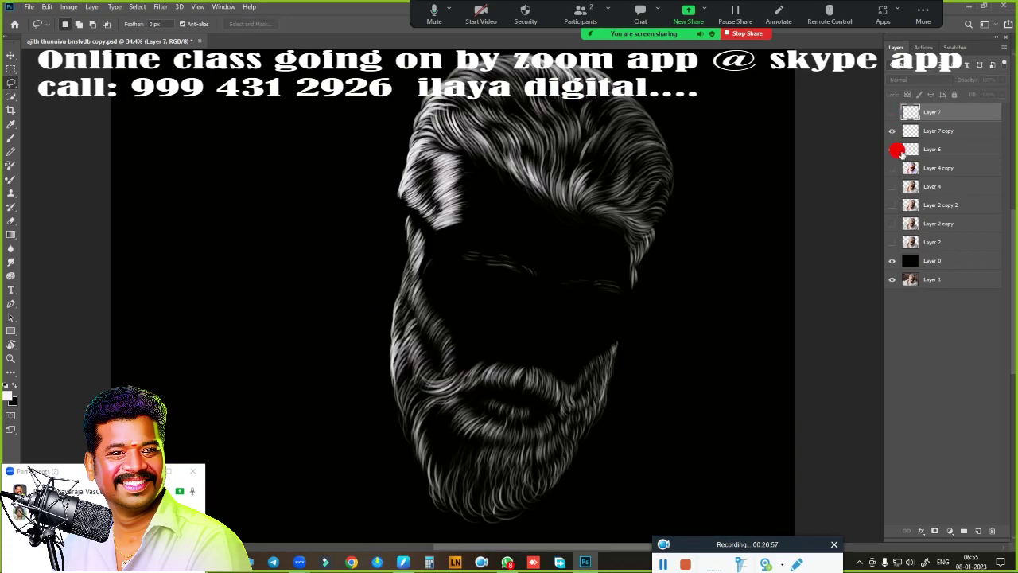
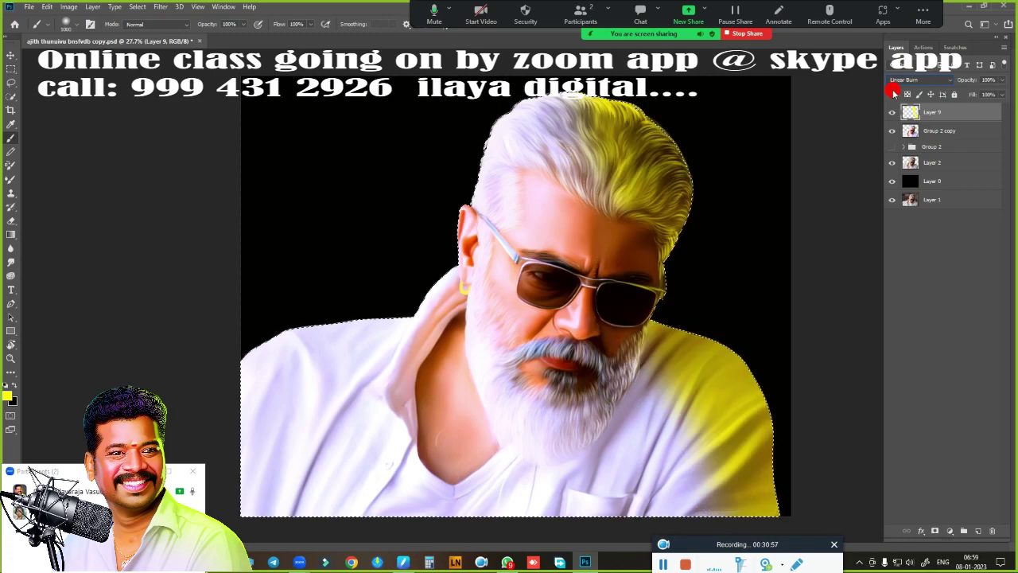
- Try other blend modes on the yellow tint, then erase it from part of the hair and shoulder
{"action": "key", "text": "Down"}
{"action": "key", "text": "Down"}
{"action": "key", "text": "Down"}
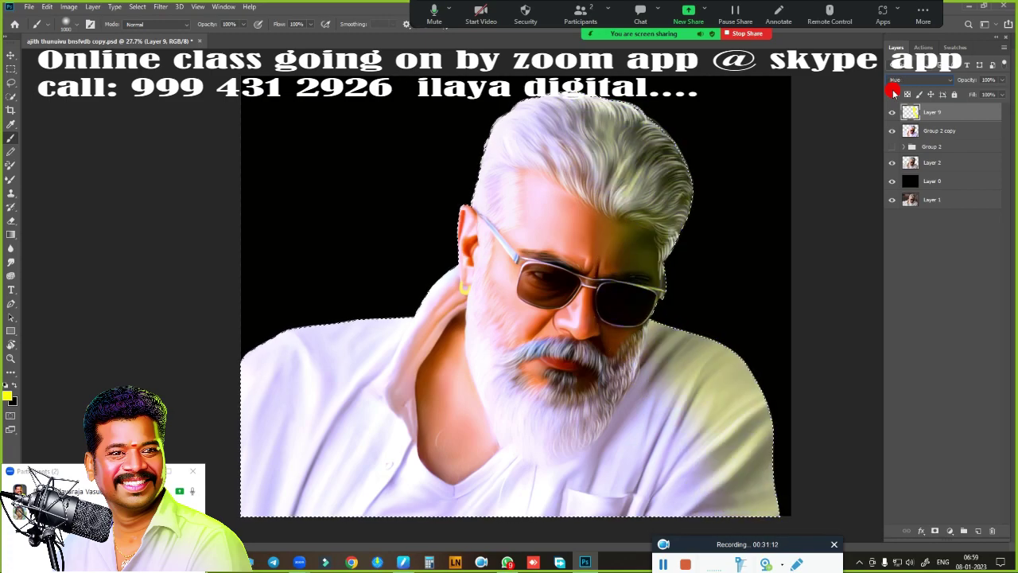
{"action": "key", "text": "Down"}
{"action": "key", "text": "Down"}
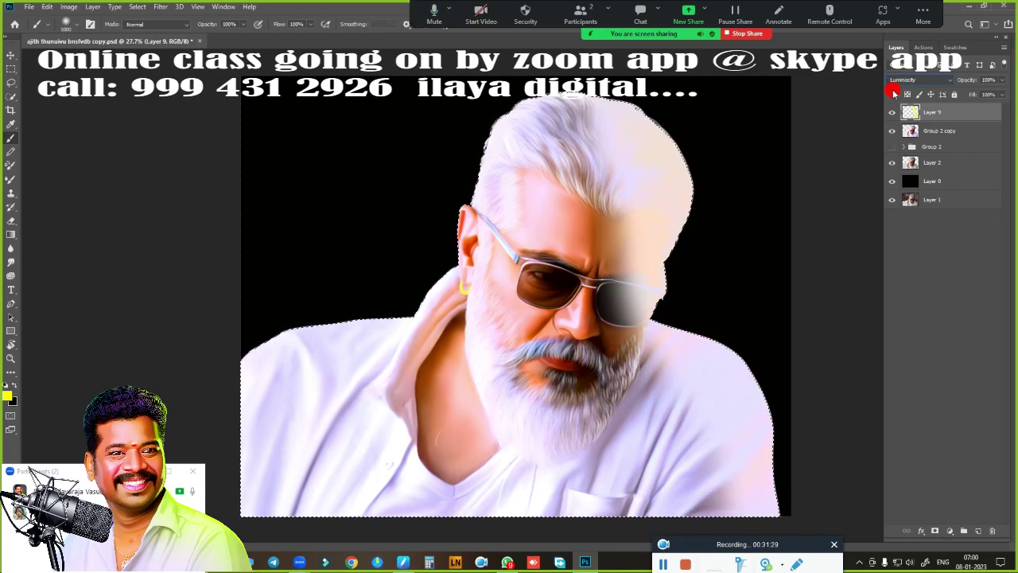
{"action": "key", "text": "Up"}
{"action": "key", "text": "Up"}
{"action": "key", "text": "Up"}
{"action": "key", "text": "Up"}
{"action": "key", "text": "Up"}
{"action": "key", "text": "Up"}
{"action": "key", "text": "Up"}
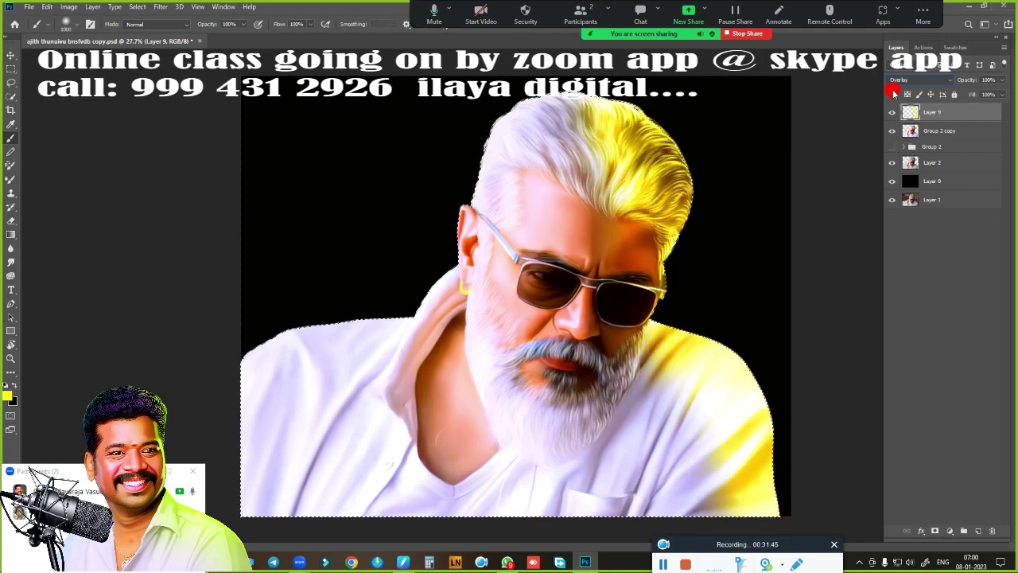
{"action": "key", "text": "e"}
{"action": "left_click_drag", "start_coordinate": [628, 199], "coordinate": [509, 135]}
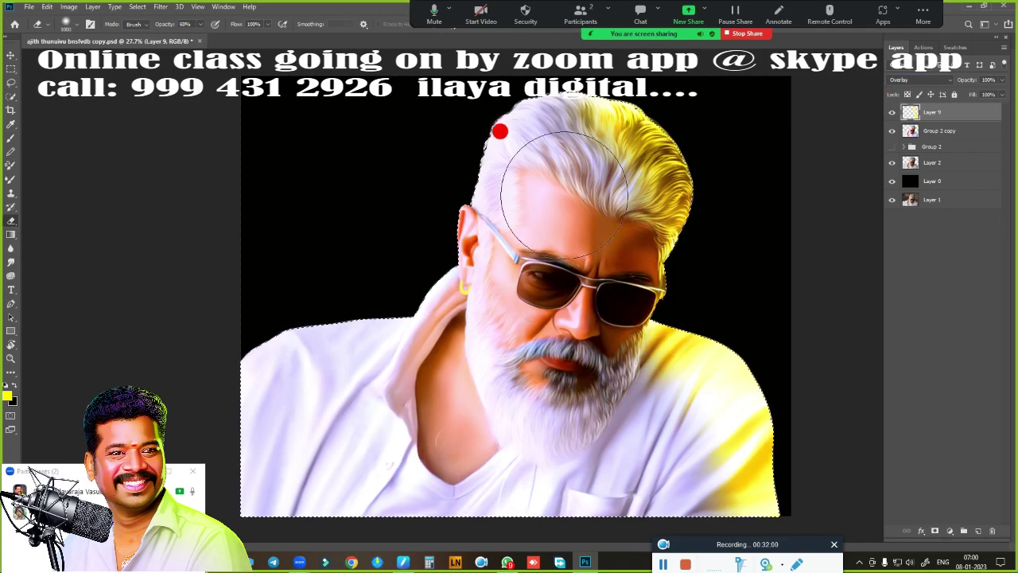
{"action": "left_click_drag", "start_coordinate": [621, 461], "coordinate": [700, 366]}
- Paint yellow over the top of the hair on a new empty layer
{"action": "key", "text": "ctrl+shift+alt+n"}
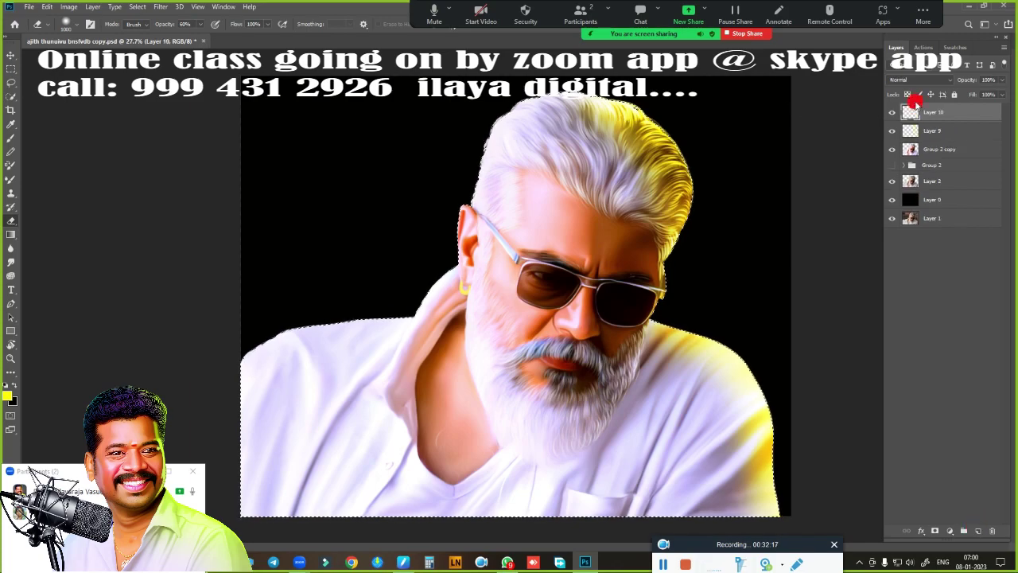
{"action": "key", "text": "b"}
{"action": "mouse_move", "coordinate": [604, 135]}
{"action": "left_mouse_down"}
{"action": "mouse_move", "coordinate": [568, 91]}
{"action": "mouse_move", "coordinate": [413, 318]}
{"action": "left_mouse_up"}
{"action": "left_click", "coordinate": [918, 79]}
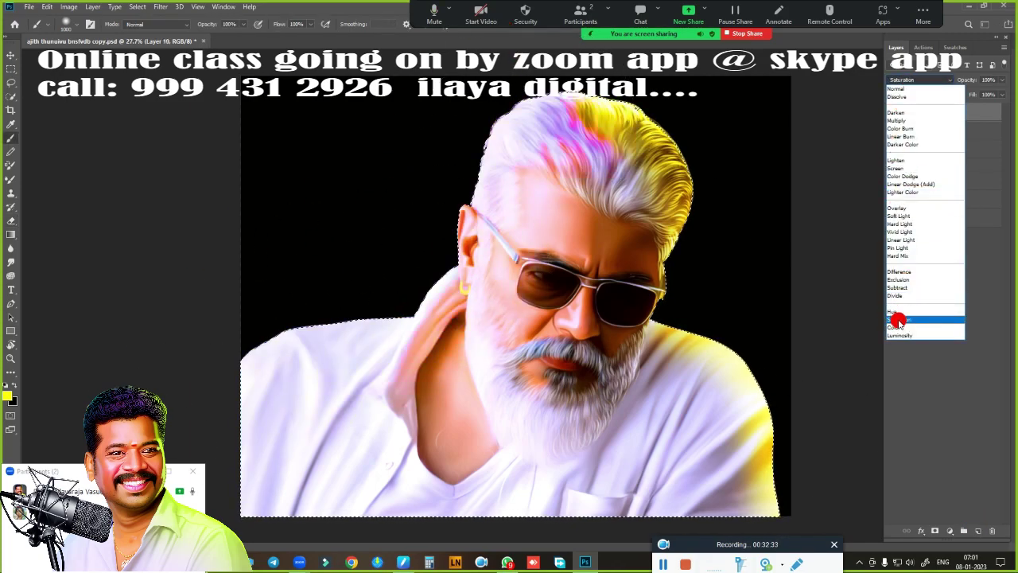
{"action": "left_click", "coordinate": [909, 202]}
- Set the new yellow layer's blend mode to Overlay
{"action": "scroll", "coordinate": [930, 82], "scroll_direction": "up", "scroll_amount": 3}
{"action": "scroll", "coordinate": [929, 83], "scroll_direction": "up", "scroll_amount": 3}
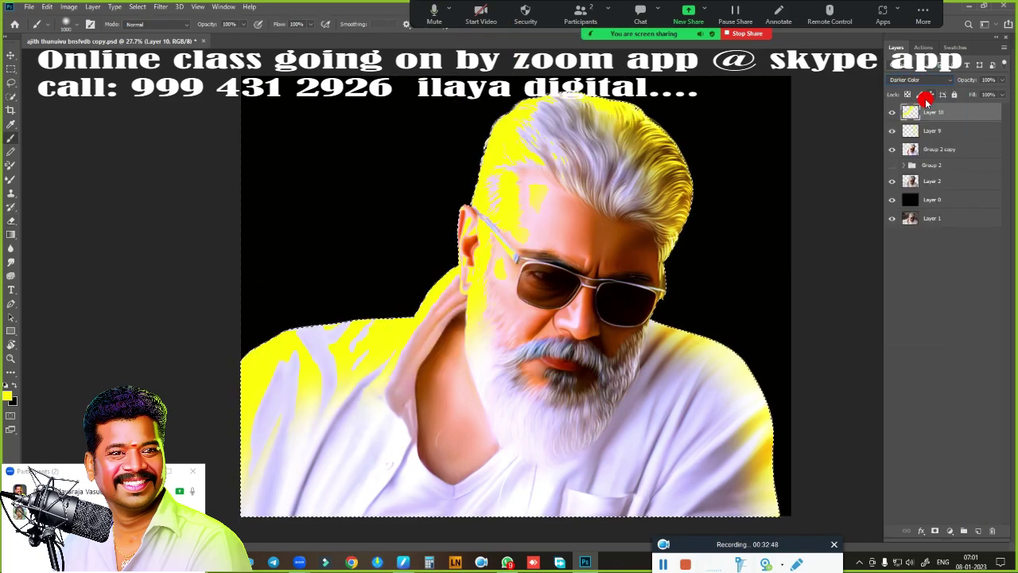
{"action": "scroll", "coordinate": [926, 101], "scroll_direction": "down", "scroll_amount": 8}
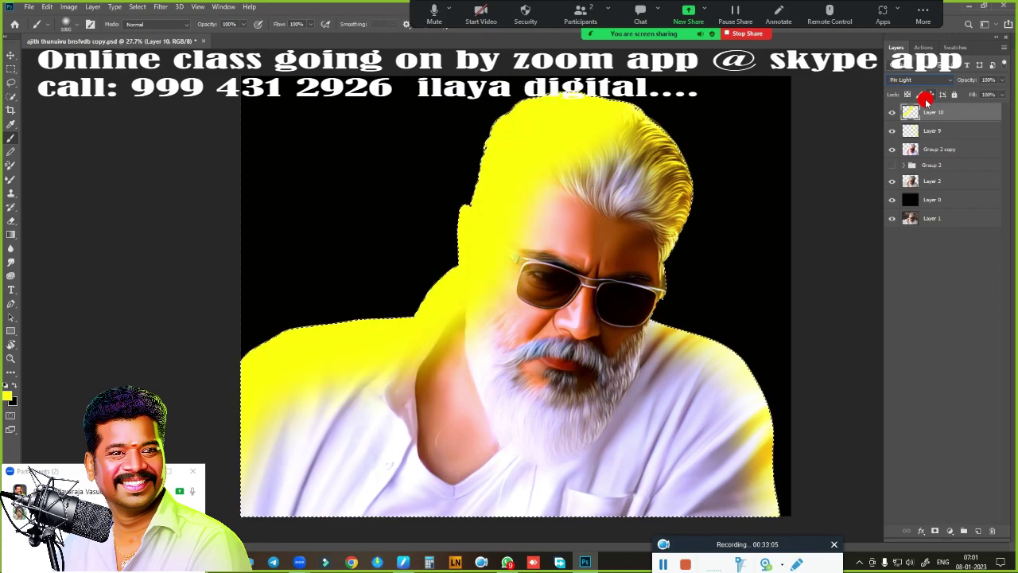
{"action": "scroll", "coordinate": [926, 101], "scroll_direction": "down", "scroll_amount": 9}
{"action": "scroll", "coordinate": [927, 101], "scroll_direction": "down", "scroll_amount": 1}
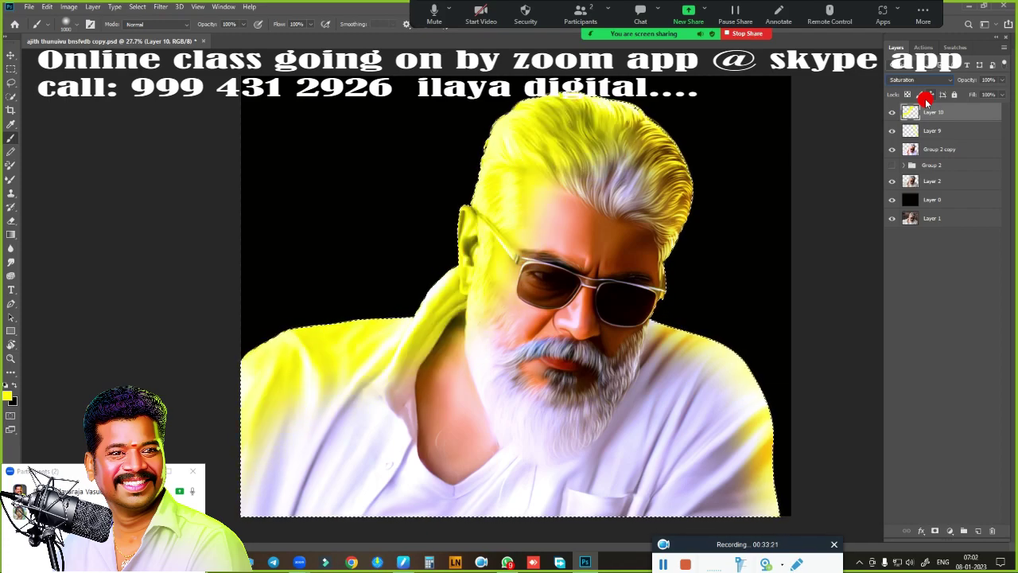
{"action": "left_click", "coordinate": [922, 81]}
{"action": "left_click", "coordinate": [895, 159]}
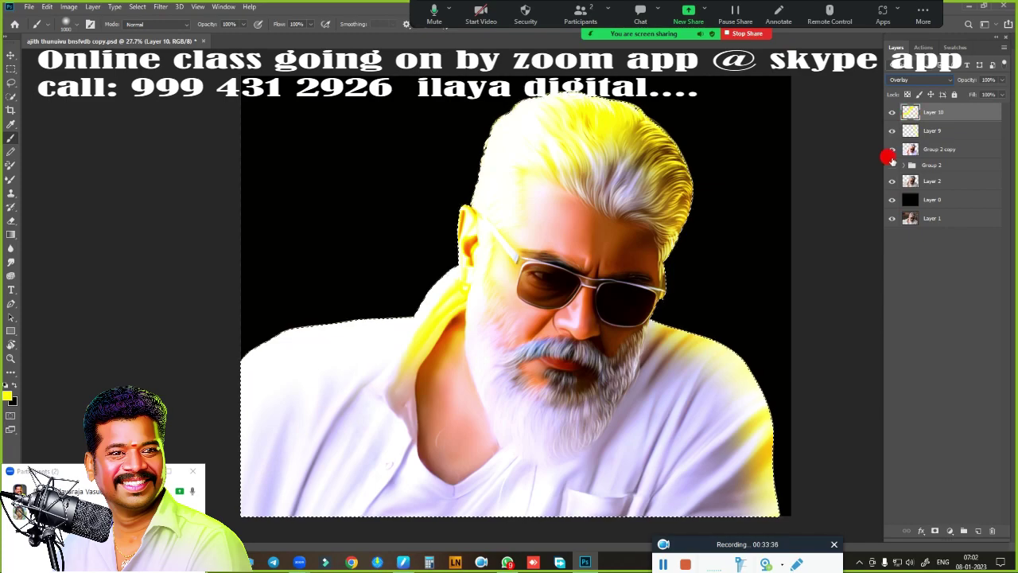
- Erase the yellow from the top of the hair and bring up Hue/Saturation
{"action": "key", "text": "e"}
{"action": "left_click_drag", "start_coordinate": [558, 189], "coordinate": [580, 135]}
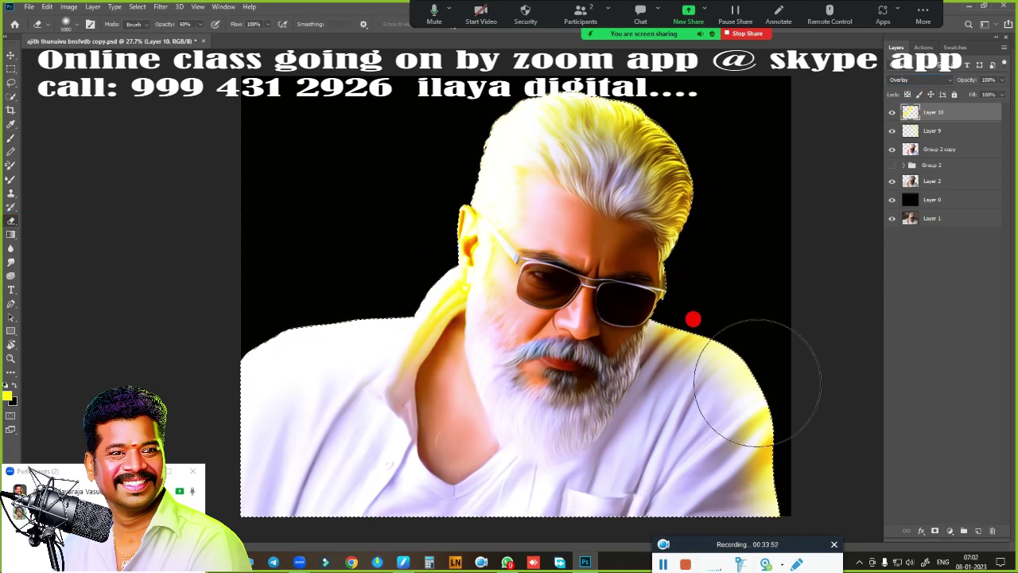
{"action": "key", "text": "ctrl+u"}
{"action": "left_click_drag", "start_coordinate": [820, 39], "coordinate": [924, 164]}
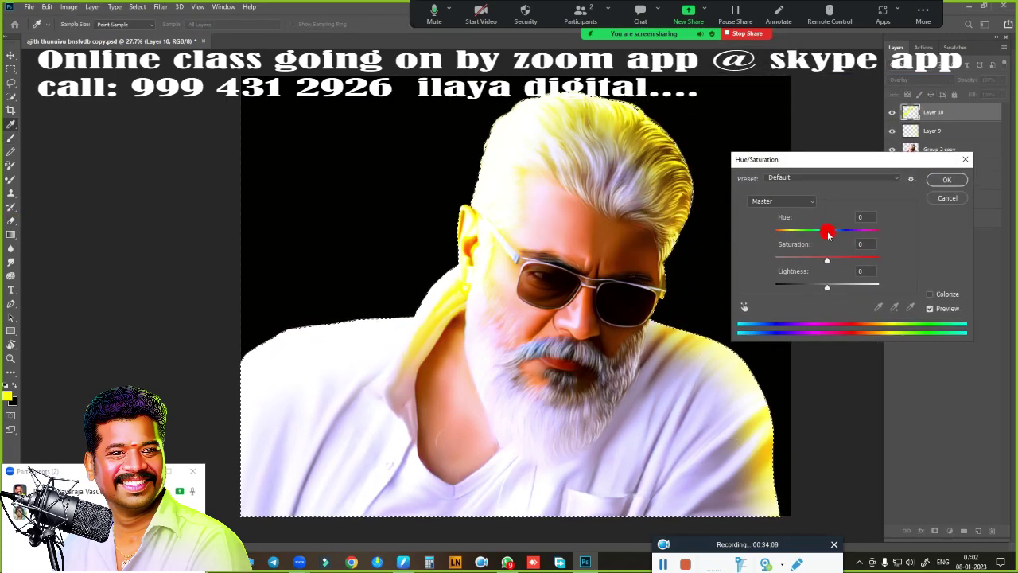
- Shift Layer 10's yellow tint to pink with Hue/Saturation
{"action": "mouse_move", "coordinate": [827, 232]}
{"action": "left_mouse_down"}
{"action": "mouse_move", "coordinate": [838, 245]}
{"action": "mouse_move", "coordinate": [876, 235]}
{"action": "mouse_move", "coordinate": [793, 244]}
{"action": "left_mouse_up"}
{"action": "key", "text": "Return"}
{"action": "key", "text": "e"}
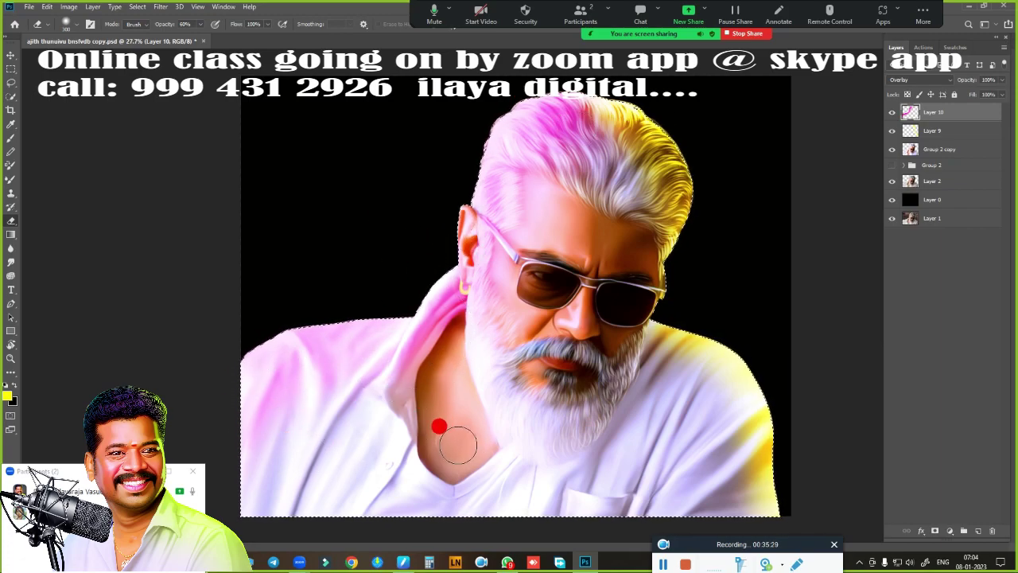
- Shift Layer 9's tint toward green
{"action": "left_click", "coordinate": [966, 132]}
{"action": "key", "text": "ctrl+u"}
{"action": "mouse_move", "coordinate": [825, 230]}
{"action": "left_mouse_down"}
{"action": "mouse_move", "coordinate": [880, 229]}
{"action": "mouse_move", "coordinate": [823, 241]}
{"action": "mouse_move", "coordinate": [865, 238]}
{"action": "left_mouse_up"}
{"action": "key", "text": "Return"}
{"action": "key", "text": "e"}
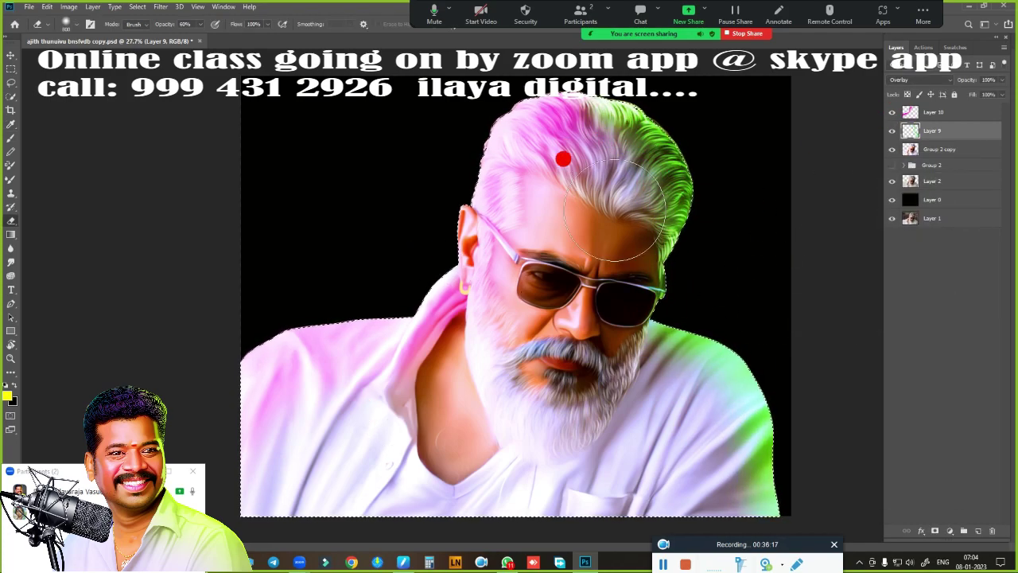
- Copy the pink tint onto a new layer and shift its hue to cyan
{"action": "key", "text": "alt+bracketright"}
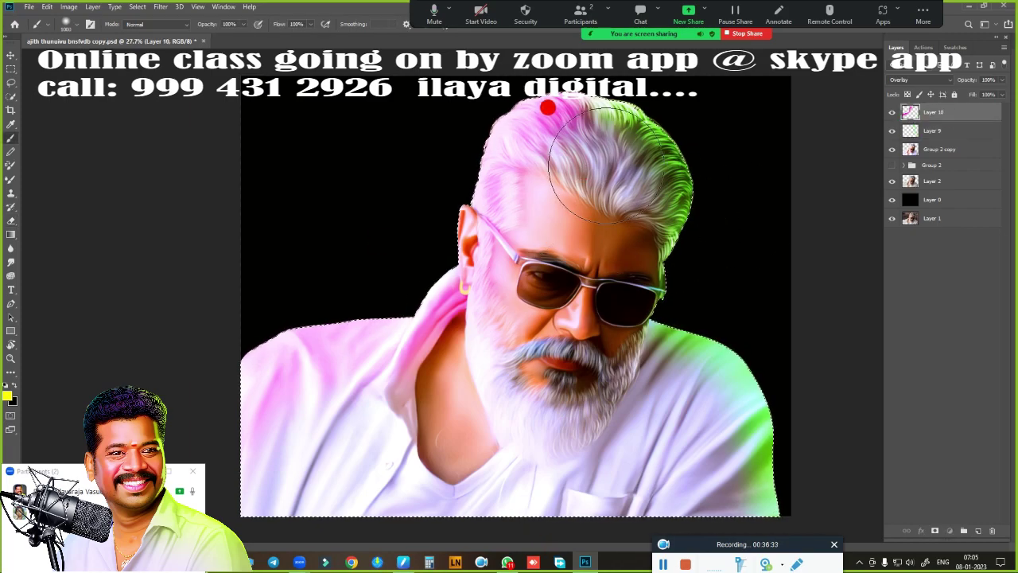
{"action": "key", "text": "ctrl+shift+alt+e"}
{"action": "key", "text": "ctrl+u"}
{"action": "mouse_move", "coordinate": [827, 231]}
{"action": "left_mouse_down"}
{"action": "mouse_move", "coordinate": [815, 239]}
{"action": "mouse_move", "coordinate": [859, 243]}
{"action": "left_mouse_up"}
{"action": "key", "text": "Return"}
- Expand Groups 2 and 1, hide Layers 8, 7 and the tints, and add Gradient Overlay to Layer 12
{"action": "key", "text": "b"}
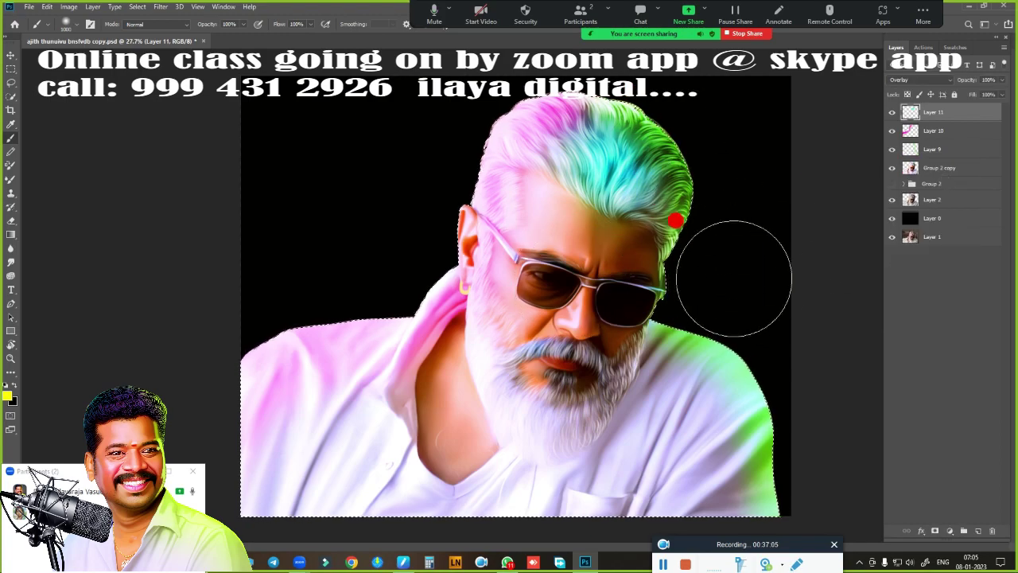
{"action": "key", "text": "e"}
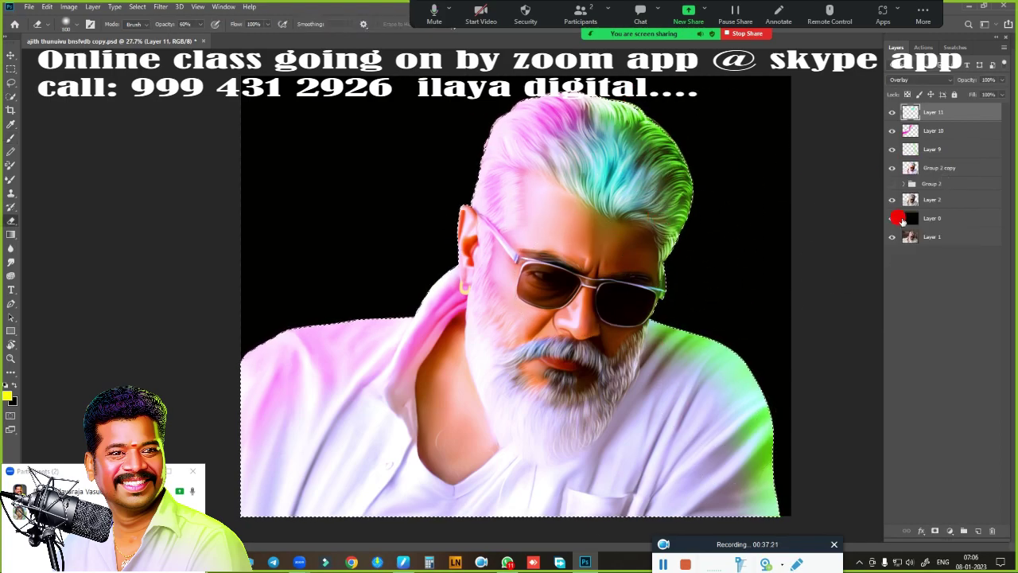
{"action": "left_click", "coordinate": [903, 183]}
{"action": "left_click", "coordinate": [911, 196]}
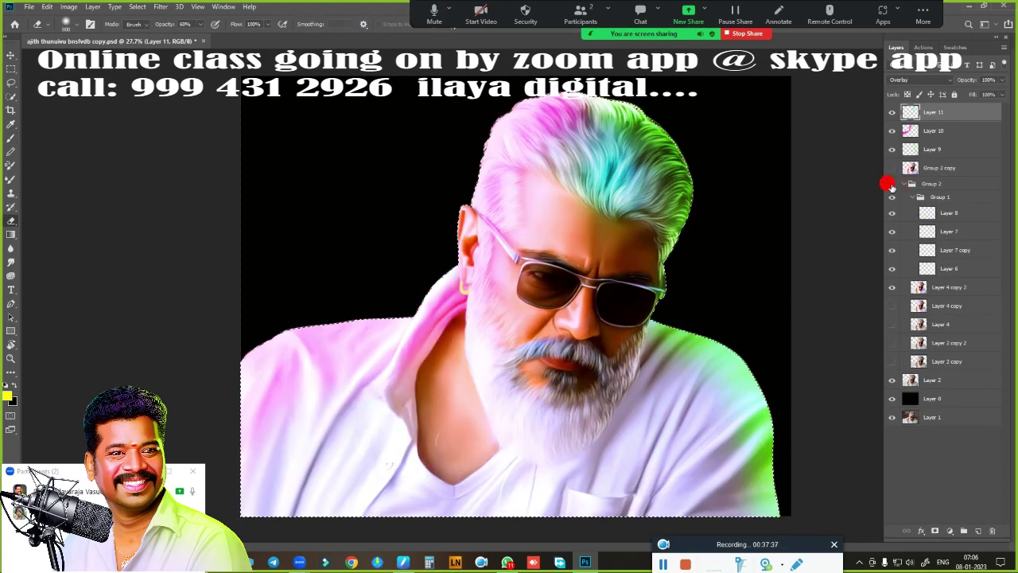
{"action": "left_click_drag", "start_coordinate": [896, 221], "coordinate": [890, 249]}
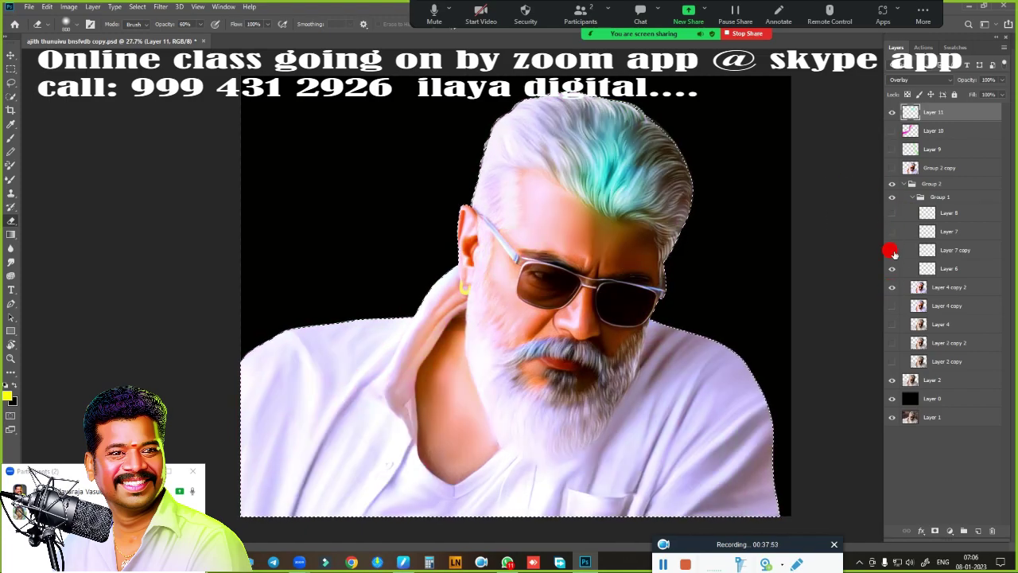
{"action": "left_click", "coordinate": [921, 531]}
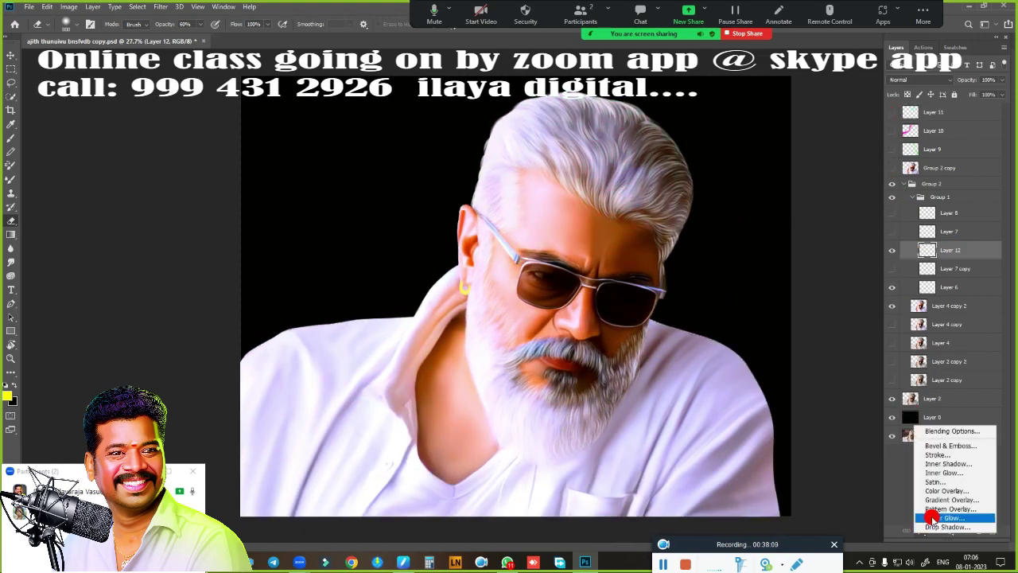
{"action": "left_click", "coordinate": [493, 152]}
- Try several gradient presets and choose Blue, Red, Yellow for the overlay
{"action": "left_click", "coordinate": [862, 127]}
{"action": "left_click", "coordinate": [940, 115]}
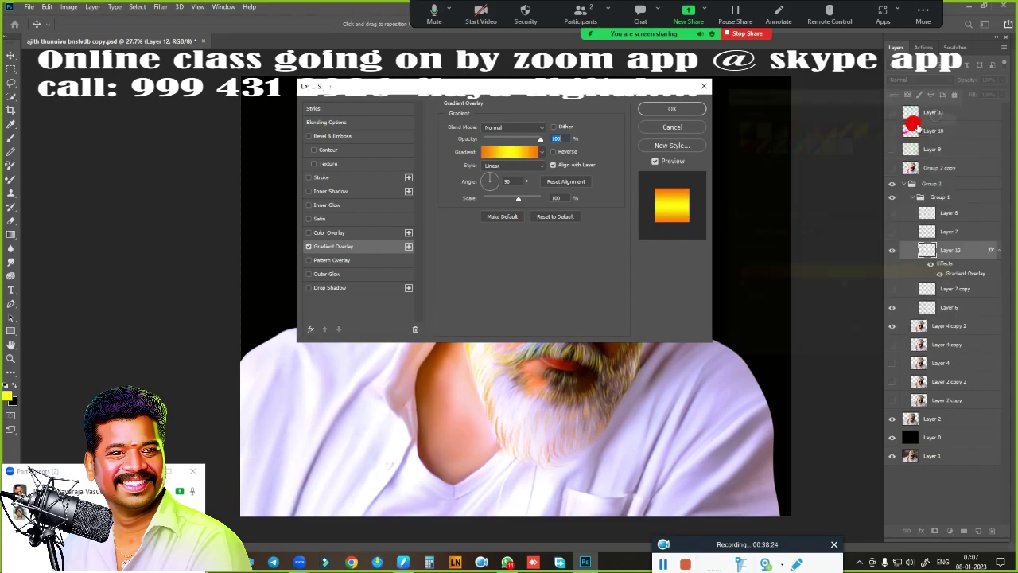
{"action": "left_click_drag", "start_coordinate": [509, 86], "coordinate": [253, 90]}
{"action": "left_click", "coordinate": [255, 156]}
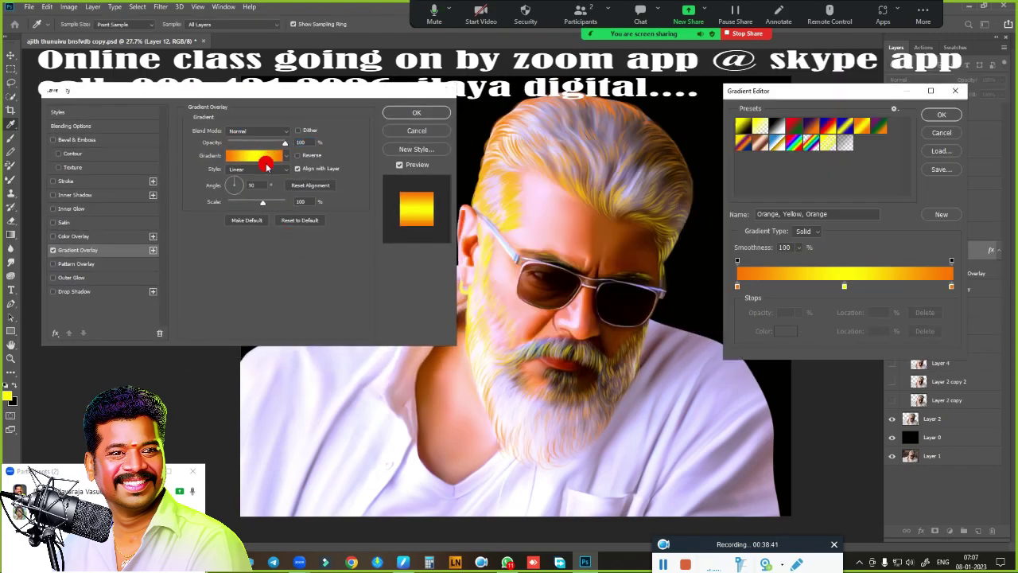
{"action": "left_click", "coordinate": [776, 126]}
{"action": "left_click", "coordinate": [811, 127]}
{"action": "left_click", "coordinate": [878, 128]}
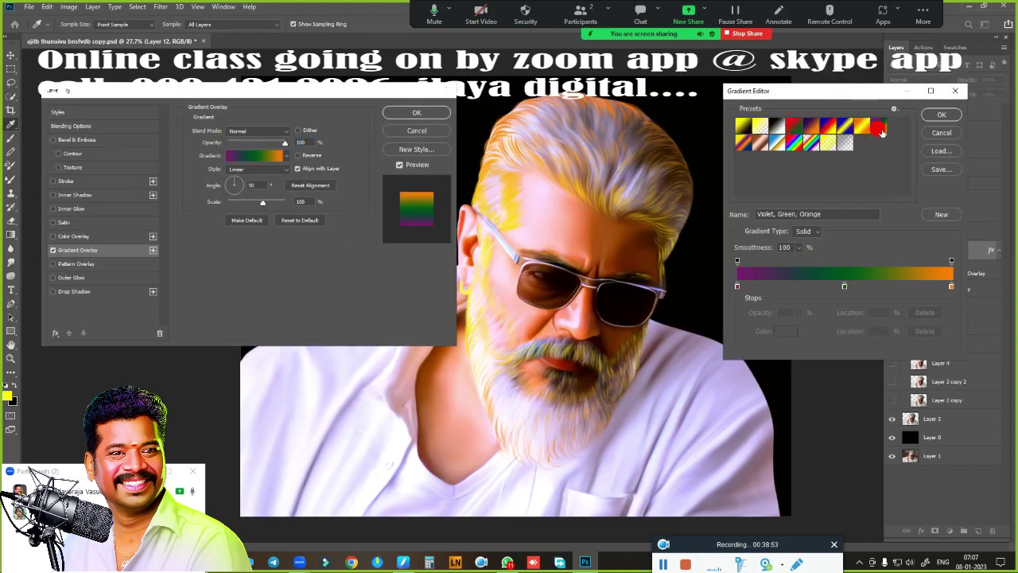
{"action": "left_click", "coordinate": [845, 144]}
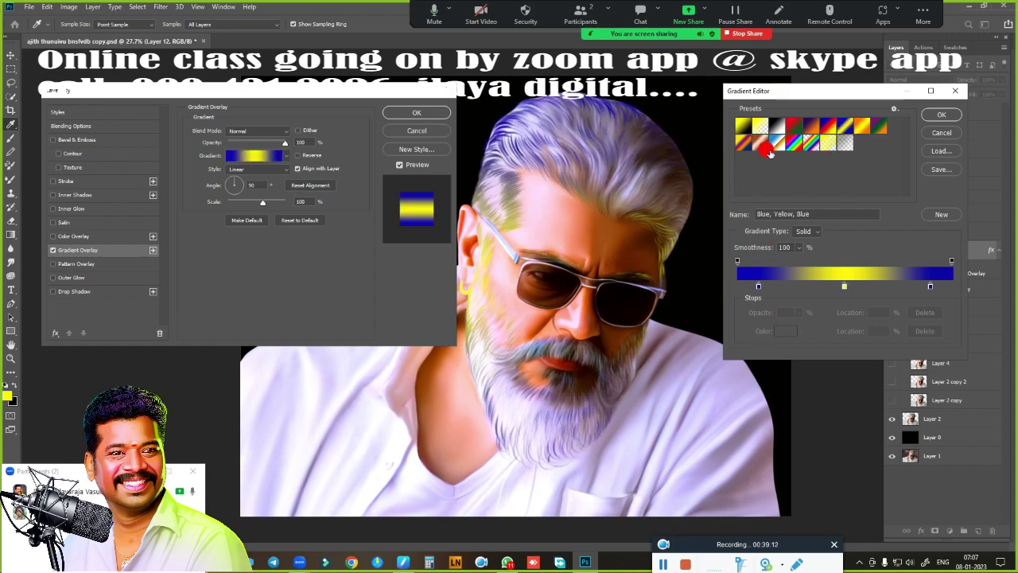
{"action": "left_click", "coordinate": [760, 148]}
- Recolour the gradient stops: pink on the right, orange-gold on the left, cyan in the middle
{"action": "double_click", "coordinate": [952, 284]}
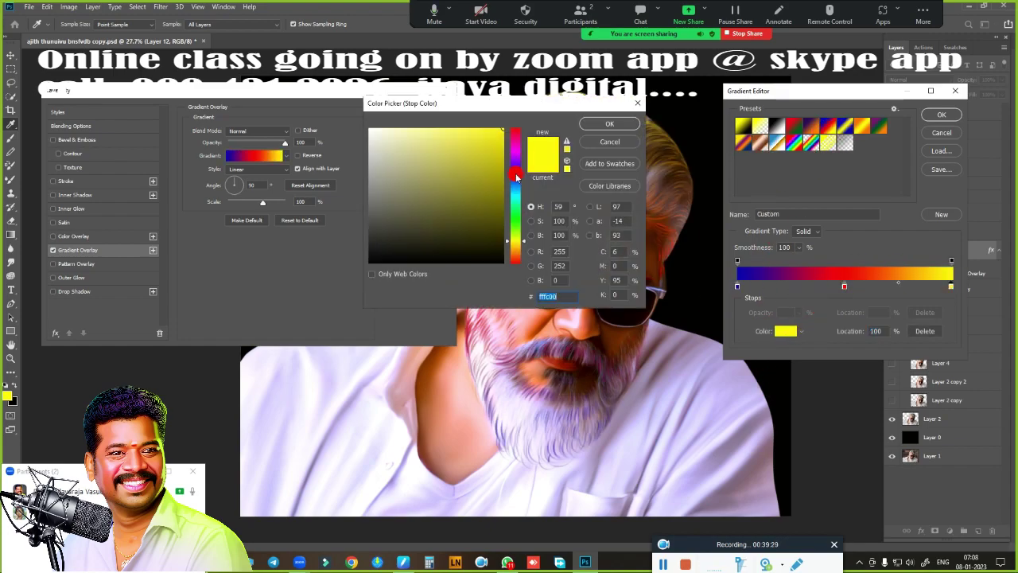
{"action": "left_click", "coordinate": [609, 124]}
{"action": "double_click", "coordinate": [737, 286]}
{"action": "left_click", "coordinate": [458, 135]}
{"action": "left_click", "coordinate": [609, 123]}
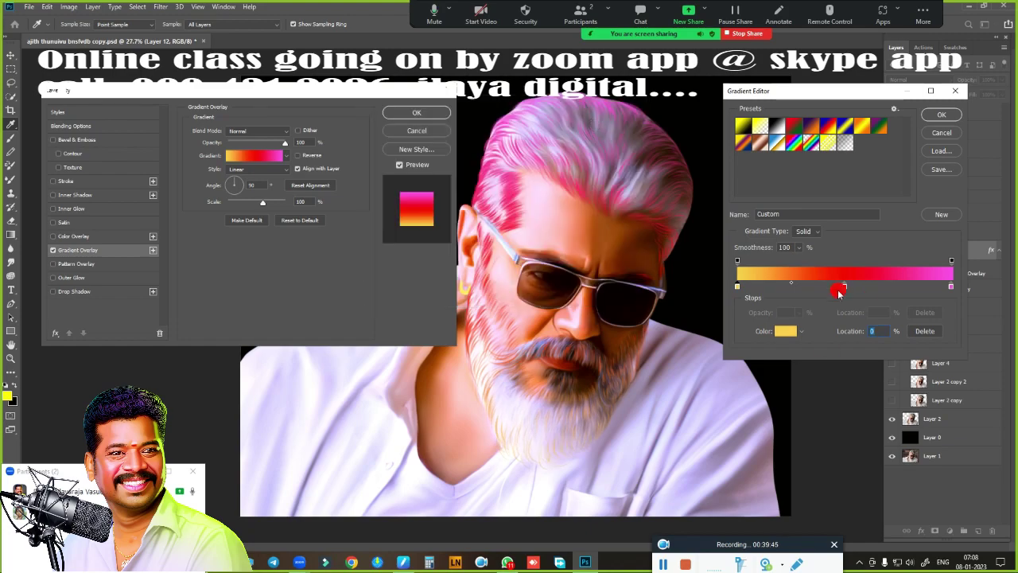
{"action": "double_click", "coordinate": [844, 285]}
{"action": "left_click", "coordinate": [515, 190]}
{"action": "left_click", "coordinate": [485, 143]}
{"action": "left_click", "coordinate": [609, 123]}
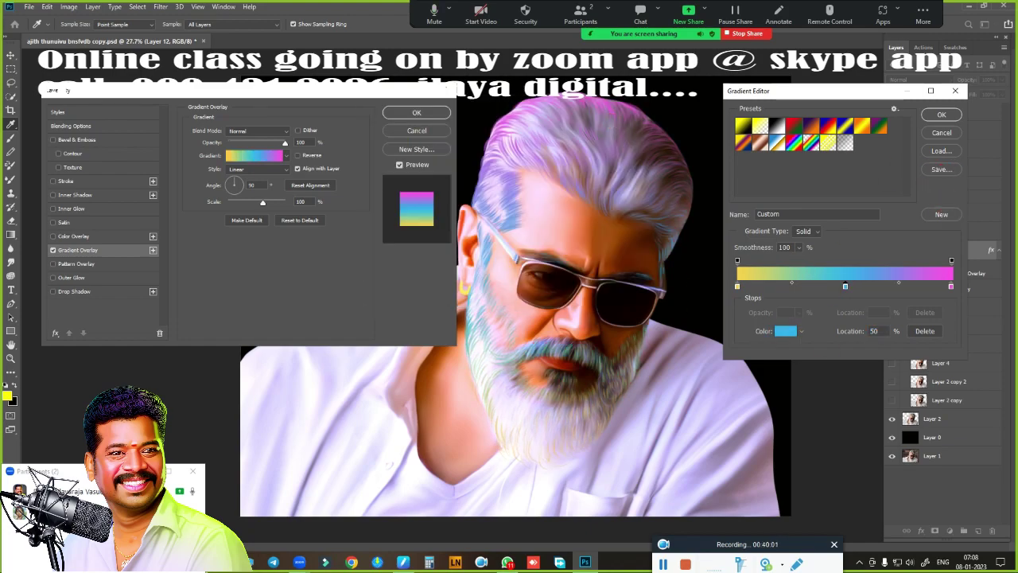
- Change the middle stop to green and accept the yellow-green-pink gradient
{"action": "left_click", "coordinate": [785, 331]}
{"action": "left_click", "coordinate": [518, 231]}
{"action": "left_click", "coordinate": [609, 124]}
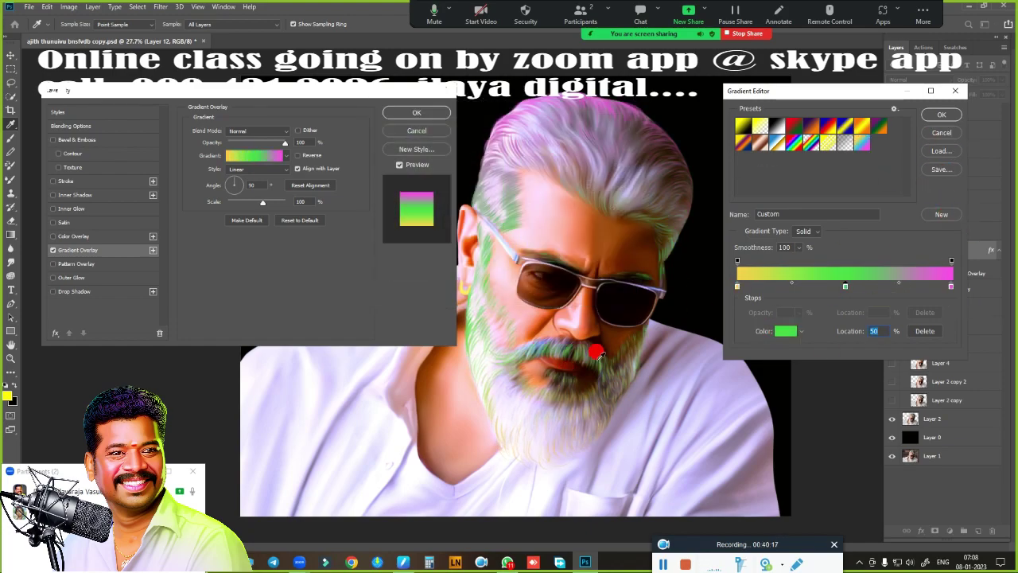
{"action": "left_click", "coordinate": [952, 116]}
- Angle the gradient diagonally with a smaller scale and apply the overlay style
{"action": "left_click_drag", "start_coordinate": [239, 194], "coordinate": [231, 186]}
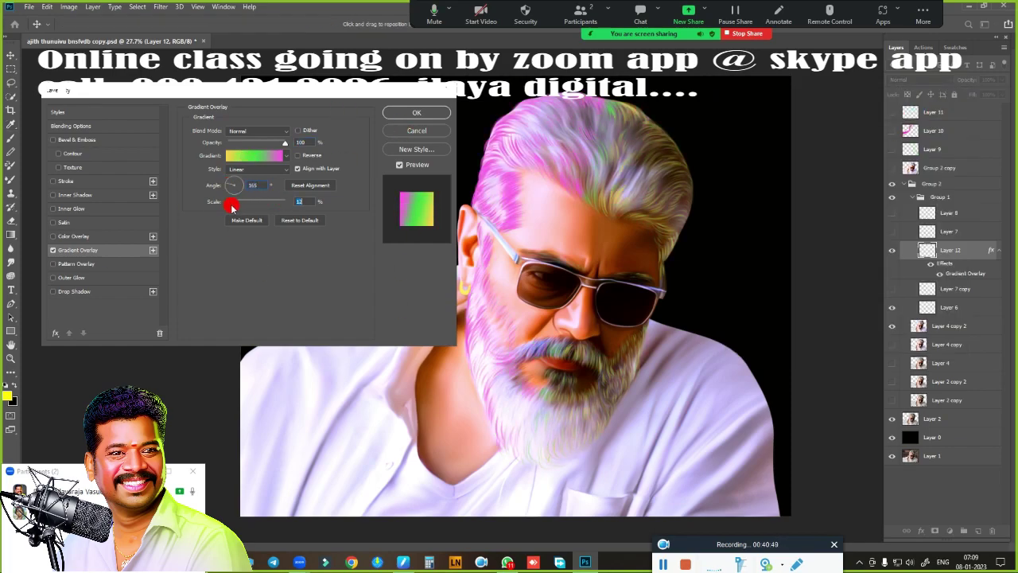
{"action": "left_click_drag", "start_coordinate": [259, 208], "coordinate": [239, 178]}
{"action": "key", "text": "Return"}
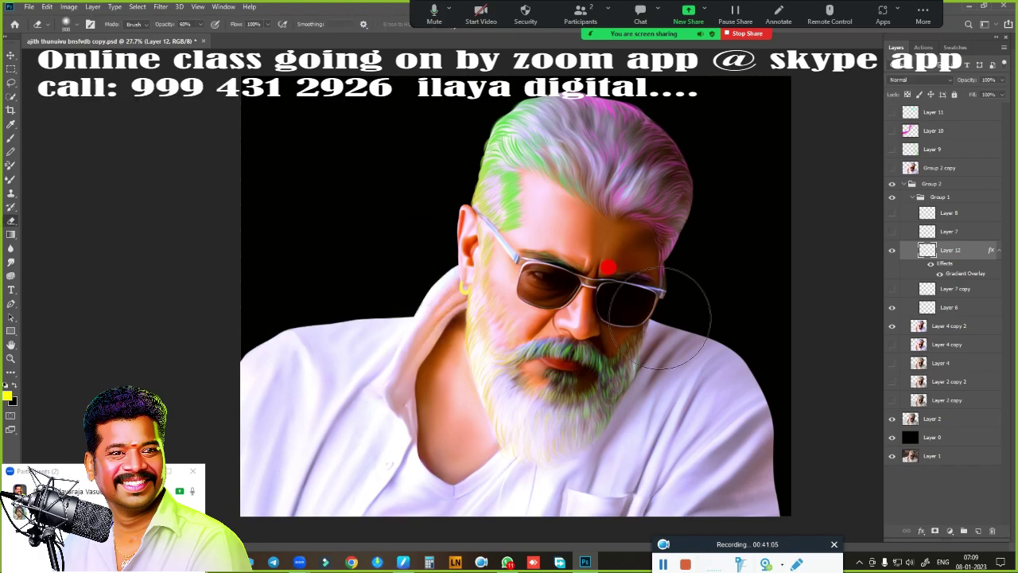
- Add a new layer and shift the hair colours toward blue and cyan with Hue/Saturation
{"action": "key", "text": "ctrl+shift+alt+n"}
{"action": "key", "text": "ctrl+u"}
{"action": "mouse_move", "coordinate": [825, 230]}
{"action": "left_mouse_down"}
{"action": "mouse_move", "coordinate": [772, 234]}
{"action": "mouse_move", "coordinate": [865, 237]}
{"action": "left_mouse_up"}
{"action": "left_click", "coordinate": [932, 180]}
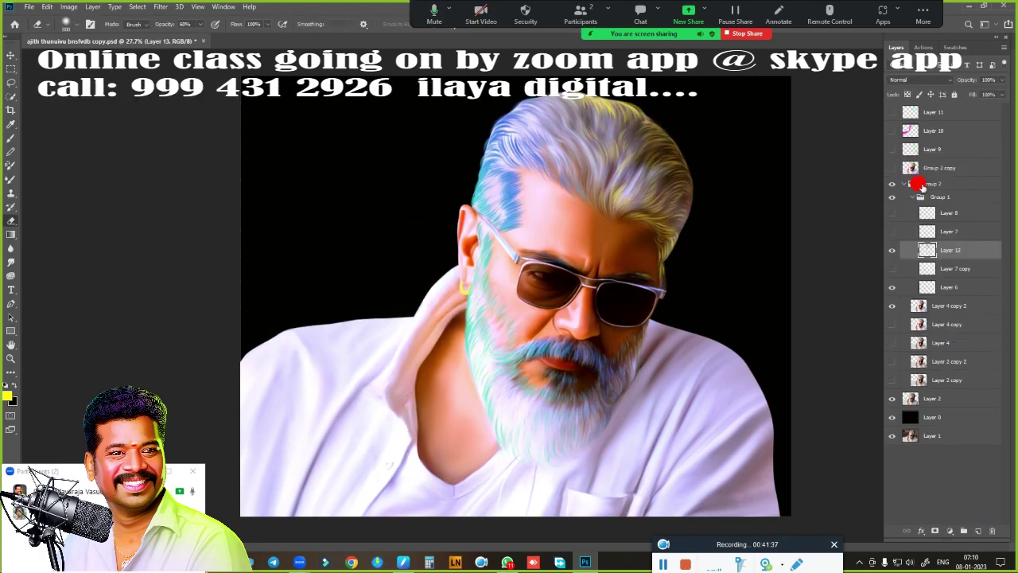
- Show the pink, cyan and green layers and Group 2 copy, hide Layer 13, add a new layer
{"action": "left_click_drag", "start_coordinate": [892, 112], "coordinate": [886, 175]}
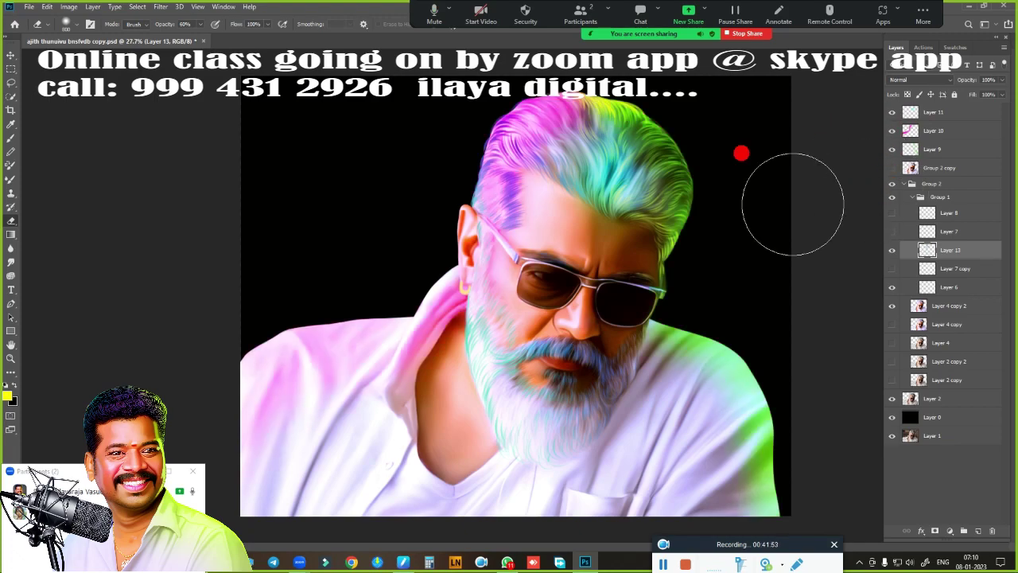
{"action": "left_click", "coordinate": [892, 250]}
{"action": "left_click", "coordinate": [891, 168]}
{"action": "key", "text": "ctrl+minus"}
{"action": "key", "text": "ctrl+minus"}
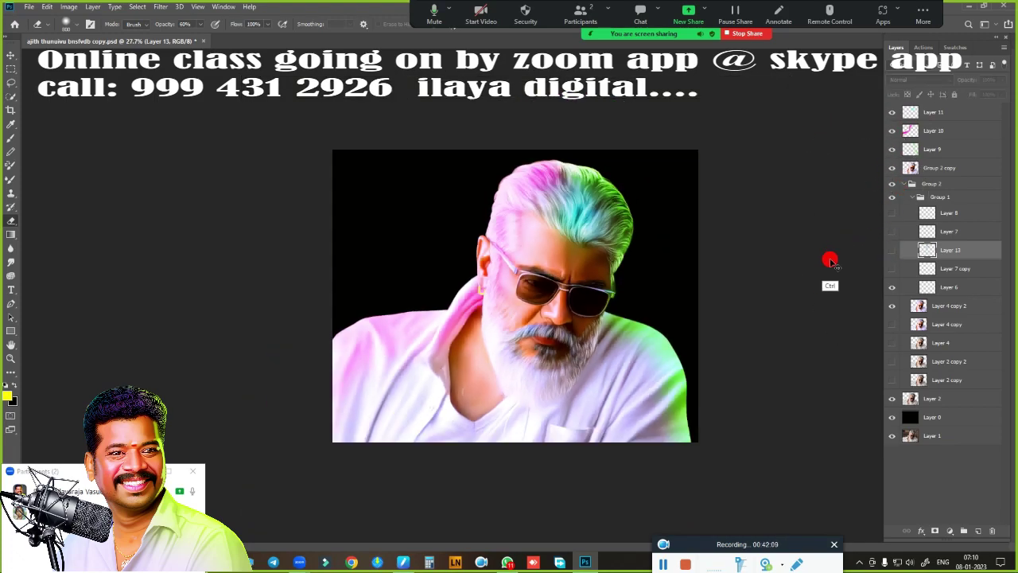
{"action": "key", "text": "ctrl+shift+alt+n"}
- Set up the Brush with white as the painting colour
{"action": "key", "text": "b"}
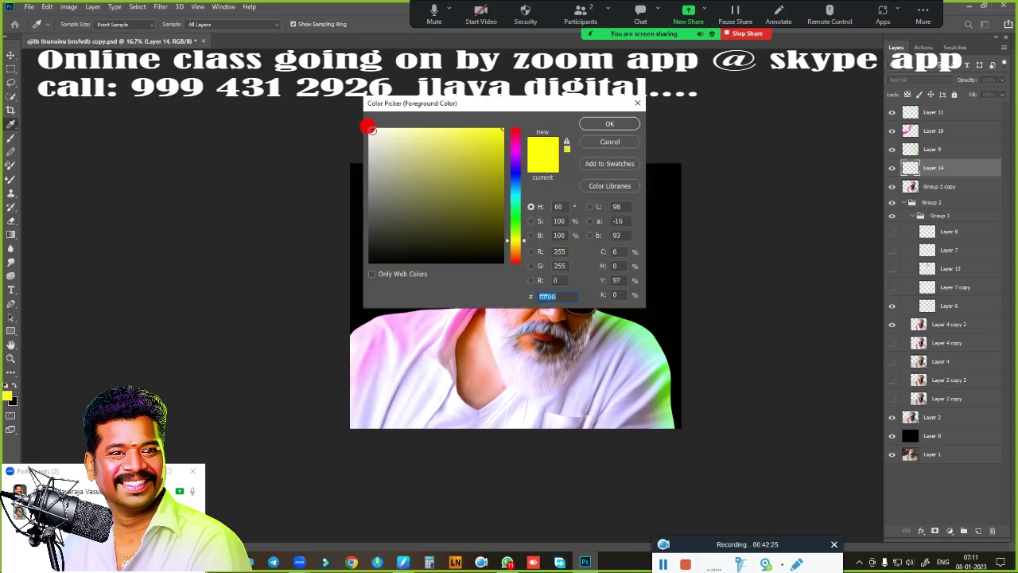
{"action": "left_click", "coordinate": [371, 129]}
{"action": "key", "text": "Return"}
{"action": "right_click", "coordinate": [829, 509]}
{"action": "key", "text": "Escape"}
{"action": "mouse_move", "coordinate": [453, 227]}
{"action": "left_mouse_down"}
{"action": "mouse_move", "coordinate": [619, 222]}
{"action": "mouse_move", "coordinate": [352, 174]}
{"action": "mouse_move", "coordinate": [475, 229]}
{"action": "left_mouse_up"}
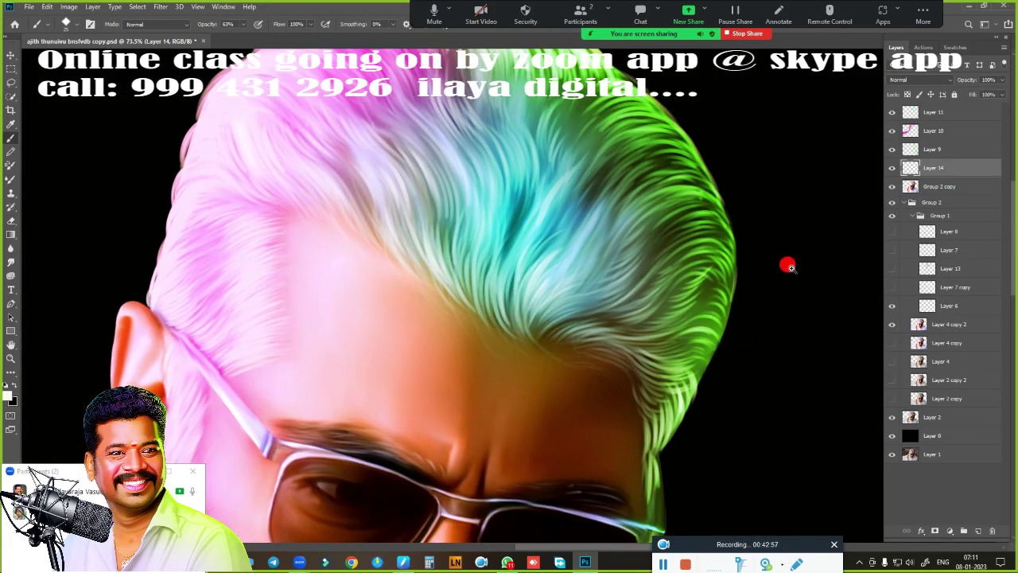
- Choose a soft brush tip at about 24% opacity near the glasses and nose
{"action": "key", "text": "ctrl+minus"}
{"action": "left_click_drag", "start_coordinate": [548, 259], "coordinate": [514, 256]}
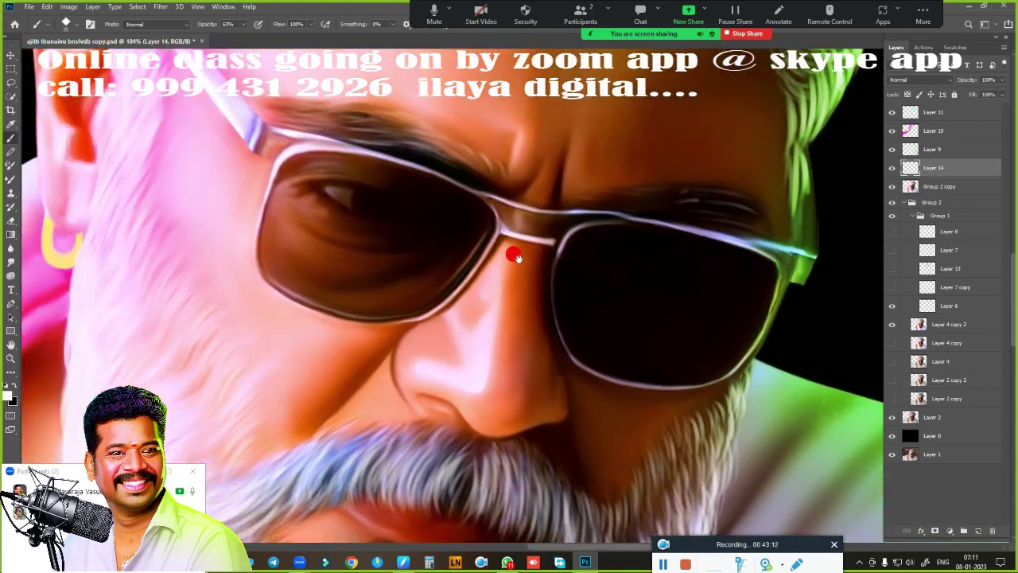
{"action": "right_click", "coordinate": [515, 256]}
{"action": "double_click", "coordinate": [432, 470]}
{"action": "left_click_drag", "start_coordinate": [400, 250], "coordinate": [452, 271]}
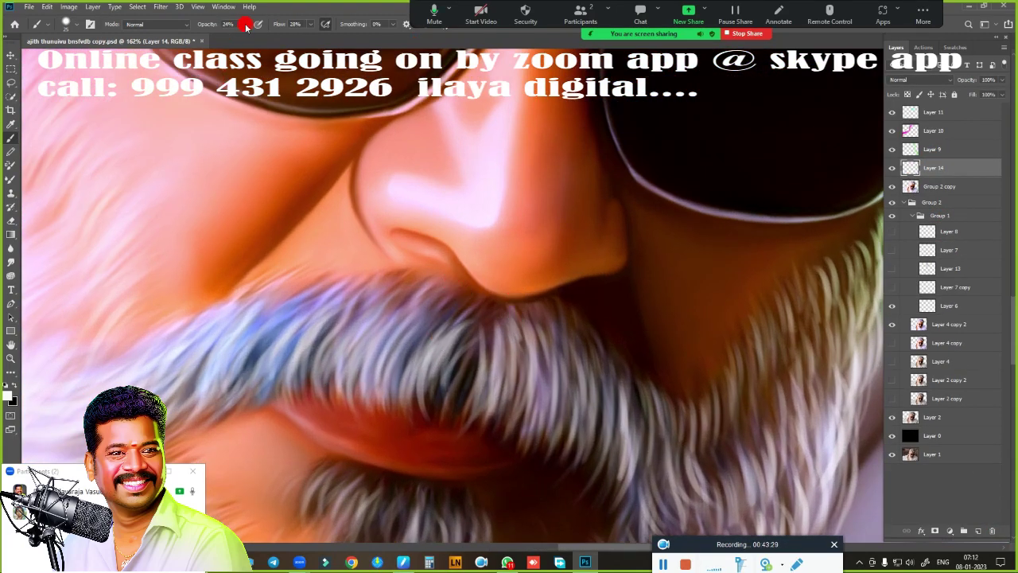
- Brighten the nose, glasses and moustache area with soft white brushwork
{"action": "left_click_drag", "start_coordinate": [442, 110], "coordinate": [482, 242]}
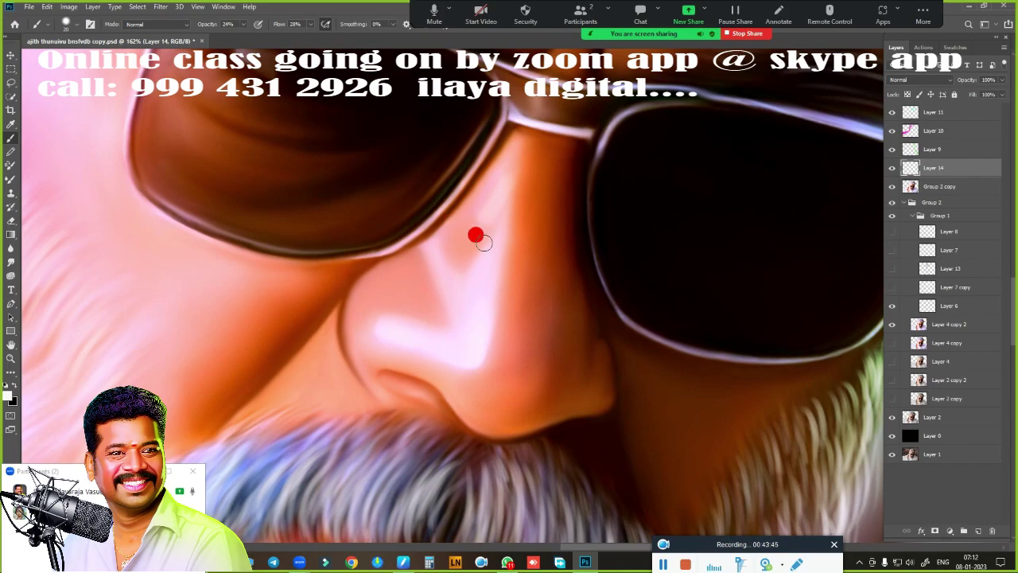
{"action": "left_click_drag", "start_coordinate": [494, 419], "coordinate": [369, 175]}
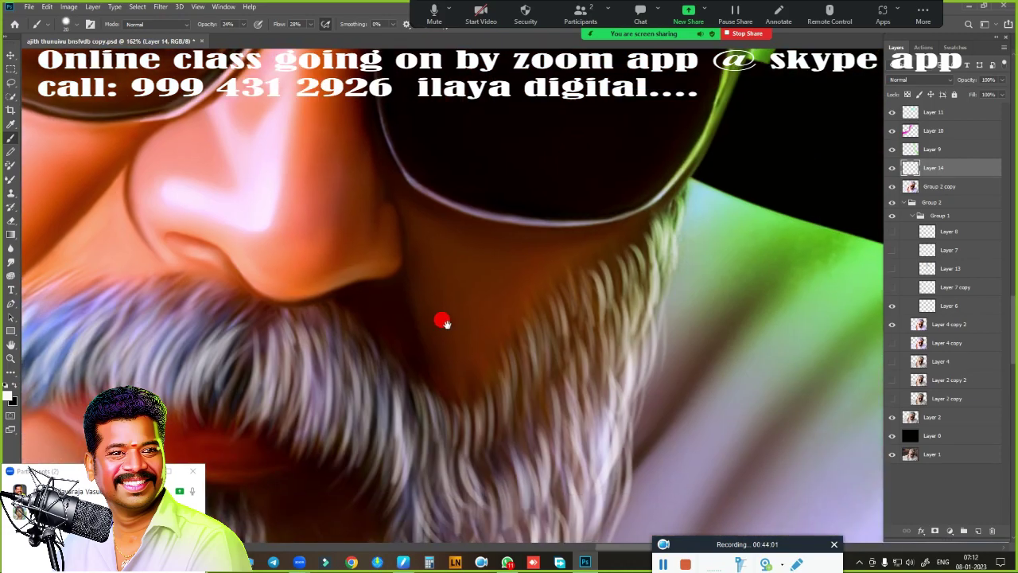
{"action": "scroll", "coordinate": [338, 211], "scroll_direction": "down", "scroll_amount": 3}
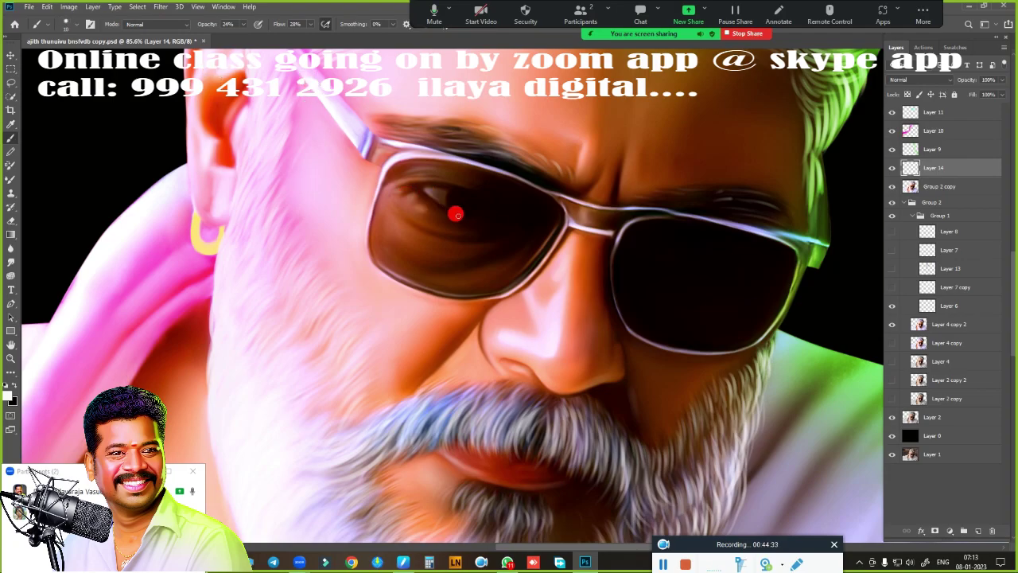
{"action": "left_click_drag", "start_coordinate": [621, 215], "coordinate": [517, 283]}
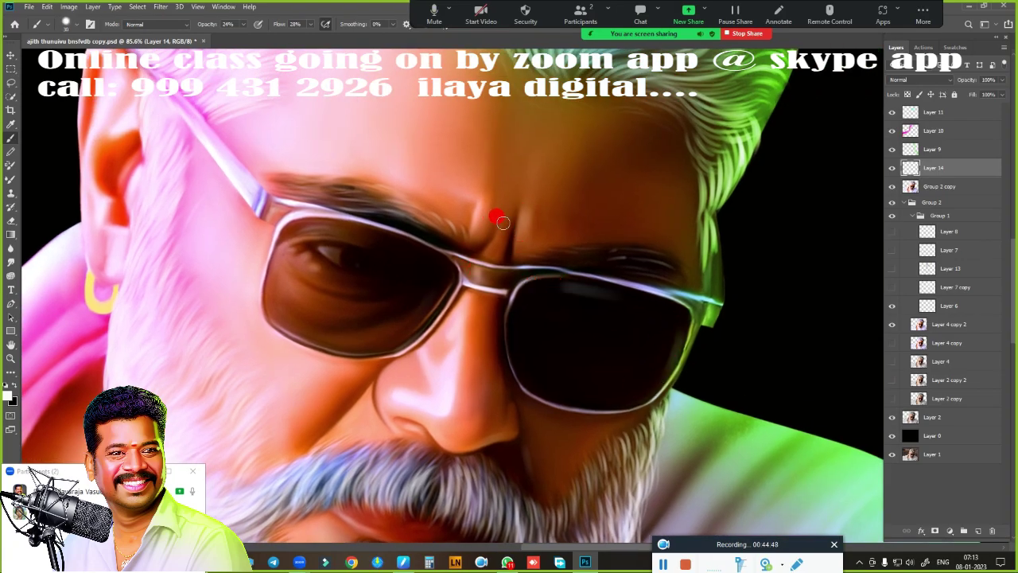
{"action": "scroll", "coordinate": [575, 311], "scroll_direction": "up", "scroll_amount": 2}
{"action": "scroll", "coordinate": [671, 363], "scroll_direction": "up", "scroll_amount": 2}
{"action": "scroll", "coordinate": [644, 345], "scroll_direction": "down", "scroll_amount": 3}
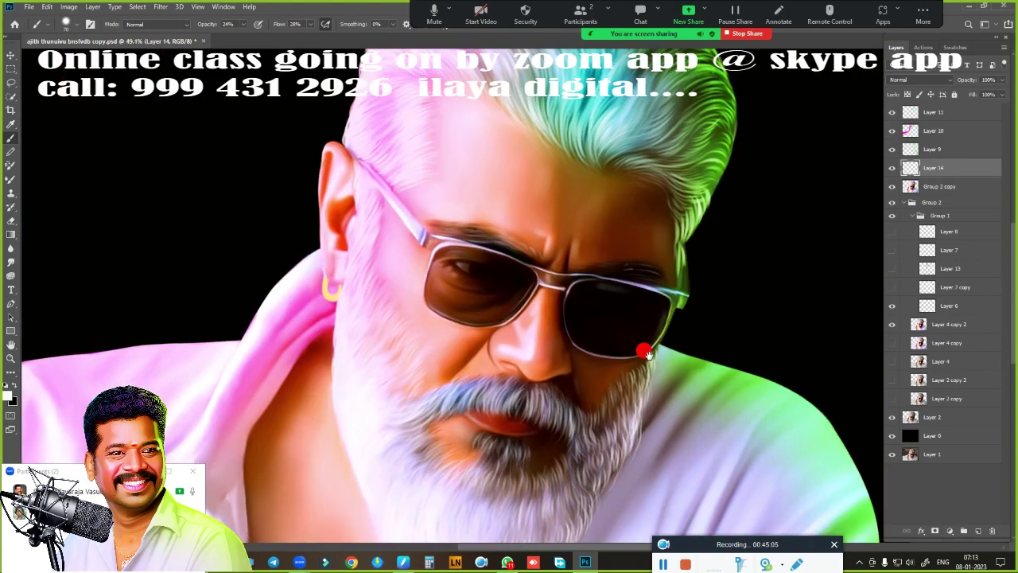
{"action": "scroll", "coordinate": [647, 201], "scroll_direction": "up", "scroll_amount": 2}
{"action": "scroll", "coordinate": [538, 495], "scroll_direction": "up", "scroll_amount": 2}
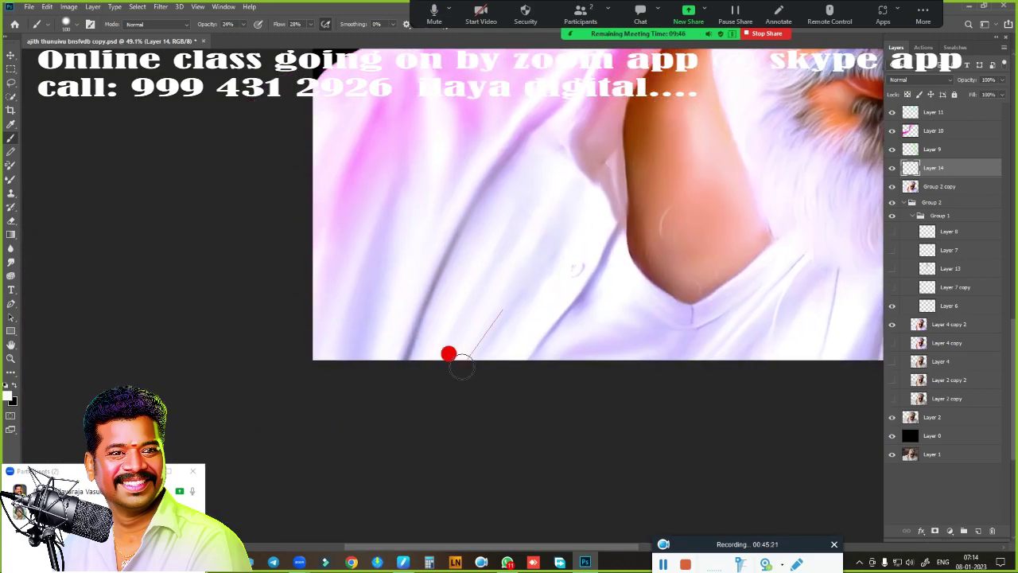
{"action": "scroll", "coordinate": [650, 367], "scroll_direction": "down", "scroll_amount": 2}
- Collapse Group 2 and toggle layer visibility, keeping Group 2 copy shown
{"action": "left_click", "coordinate": [912, 202]}
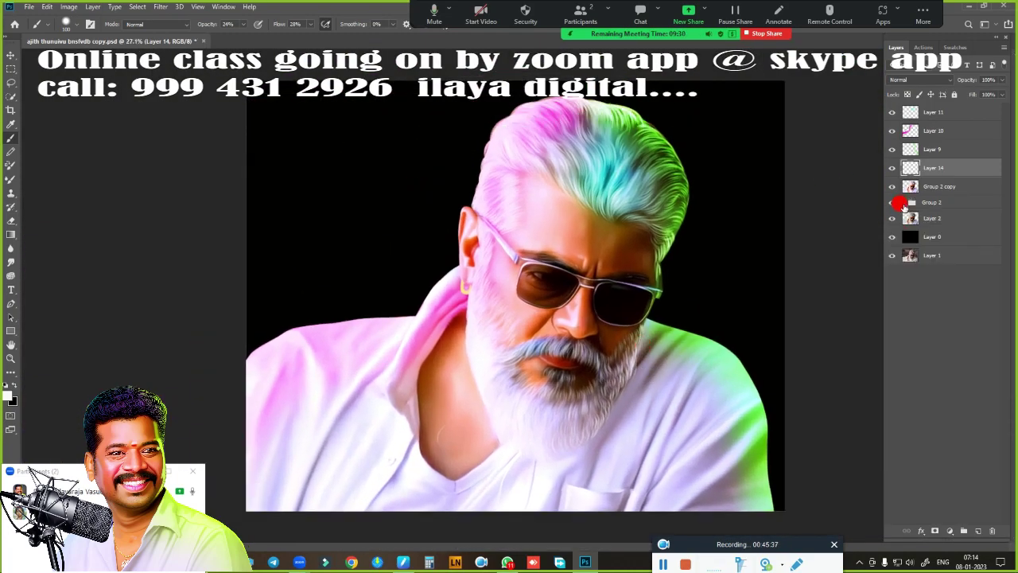
{"action": "left_click_drag", "start_coordinate": [891, 186], "coordinate": [892, 218]}
{"action": "left_click", "coordinate": [892, 186]}
{"action": "scroll", "coordinate": [587, 199], "scroll_direction": "down", "scroll_amount": 2}
{"action": "scroll", "coordinate": [408, 249], "scroll_direction": "up", "scroll_amount": 5}
- Lasso the lips onto their own layer and raise their saturation for a richer red
{"action": "key", "text": "l"}
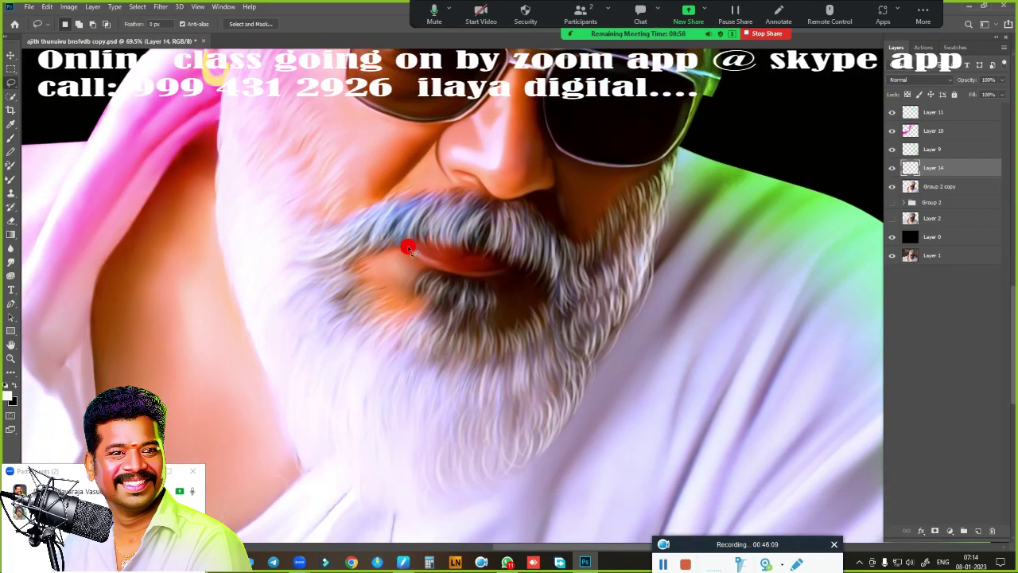
{"action": "key", "text": "ctrl+j"}
{"action": "key", "text": "ctrl+u"}
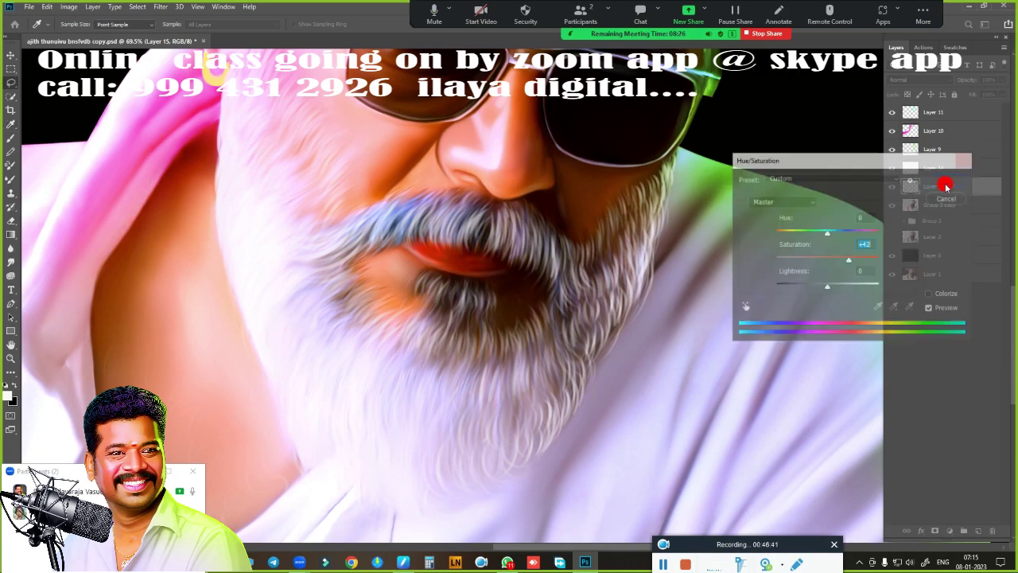
{"action": "left_click", "coordinate": [944, 181]}
{"action": "key", "text": "ctrl+0"}
- Group Layer 11 through Group 2 copy and toggle the group to compare
{"action": "left_click", "coordinate": [932, 115]}
{"action": "left_click", "coordinate": [932, 205], "text": "shift"}
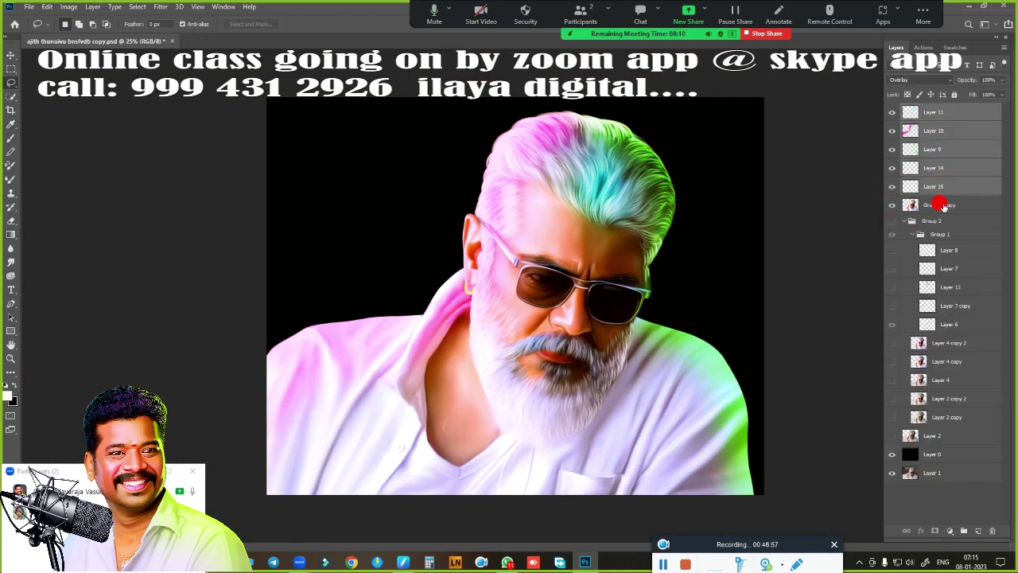
{"action": "key", "text": "ctrl+g"}
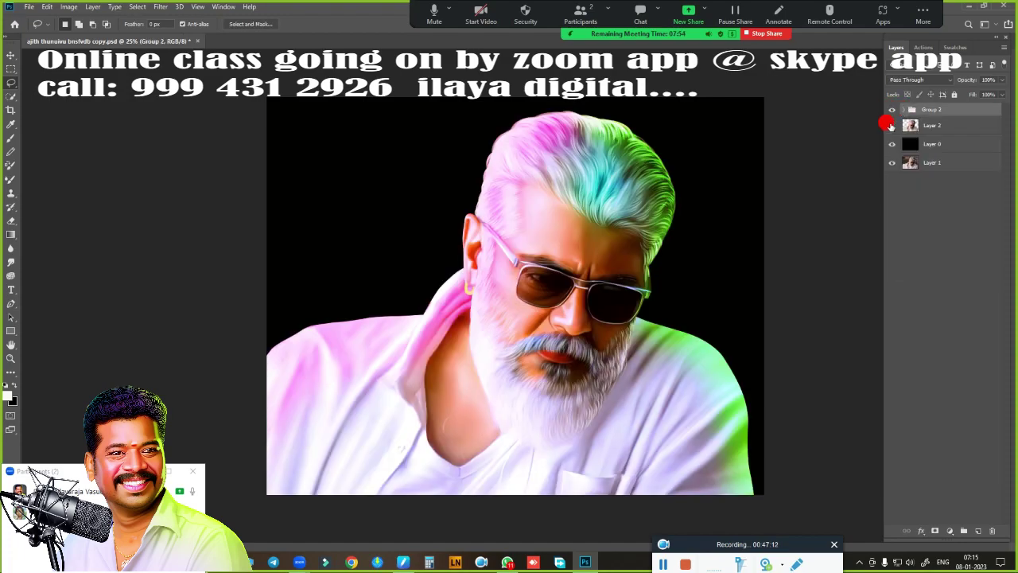
{"action": "left_click", "coordinate": [892, 111]}
- Bring the blurred WhatsApp image in, stretch it to fill the canvas, and place it behind the subject
{"action": "key", "text": "ctrl+shift+alt+n"}
{"action": "key", "text": "ctrl+o"}
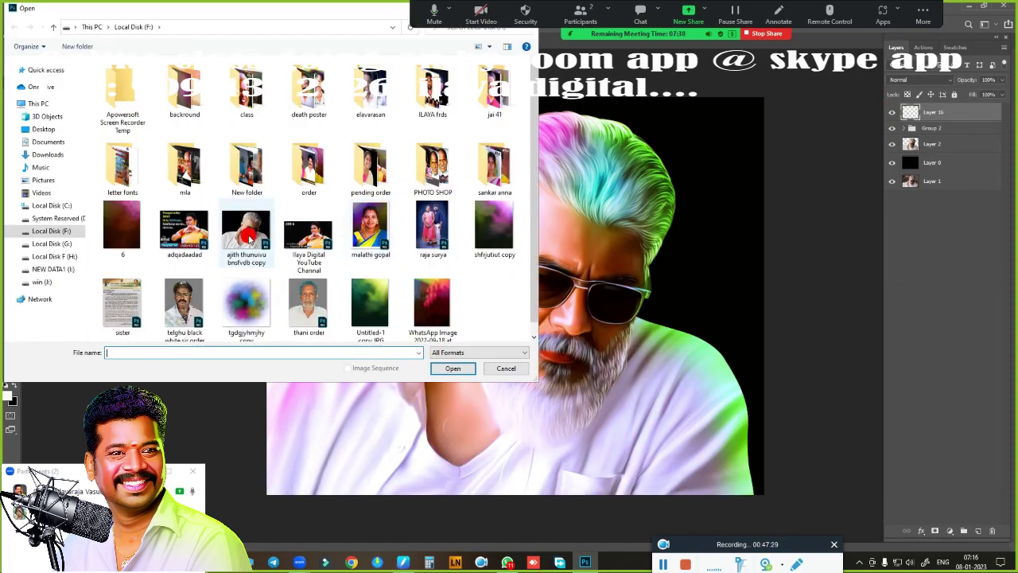
{"action": "double_click", "coordinate": [459, 243]}
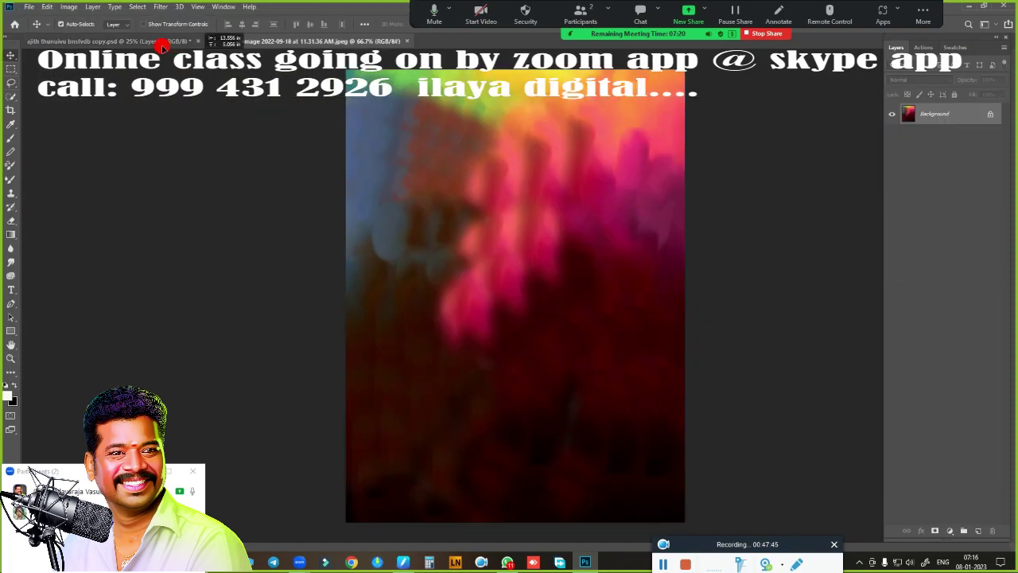
{"action": "mouse_move", "coordinate": [541, 262]}
{"action": "left_mouse_down"}
{"action": "mouse_move", "coordinate": [488, 234]}
{"action": "mouse_move", "coordinate": [430, 133]}
{"action": "left_mouse_up"}
{"action": "key", "text": "ctrl+t"}
{"action": "left_click_drag", "start_coordinate": [444, 270], "coordinate": [745, 482]}
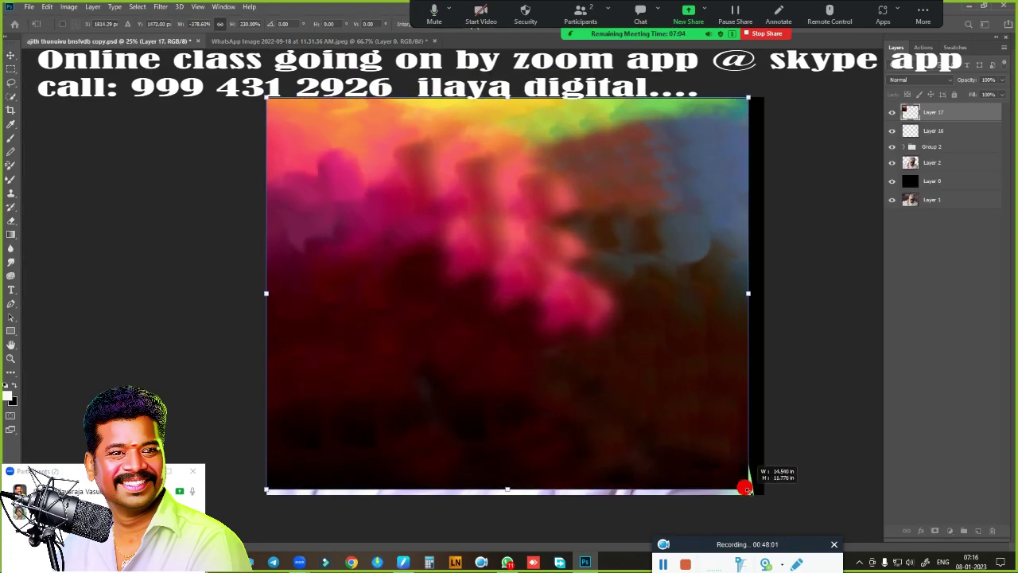
{"action": "key", "text": "Return"}
{"action": "left_click_drag", "start_coordinate": [933, 112], "coordinate": [934, 172]}
- Shift the background hue toward purple and reduce its saturation
{"action": "key", "text": "ctrl+u"}
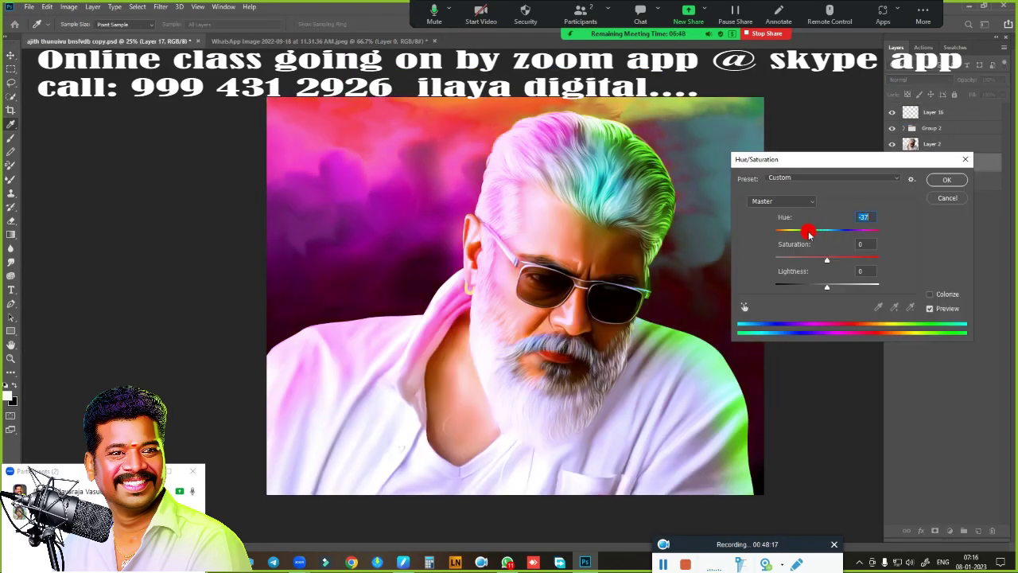
{"action": "mouse_move", "coordinate": [827, 231]}
{"action": "left_mouse_down"}
{"action": "mouse_move", "coordinate": [772, 230]}
{"action": "mouse_move", "coordinate": [809, 231]}
{"action": "left_mouse_up"}
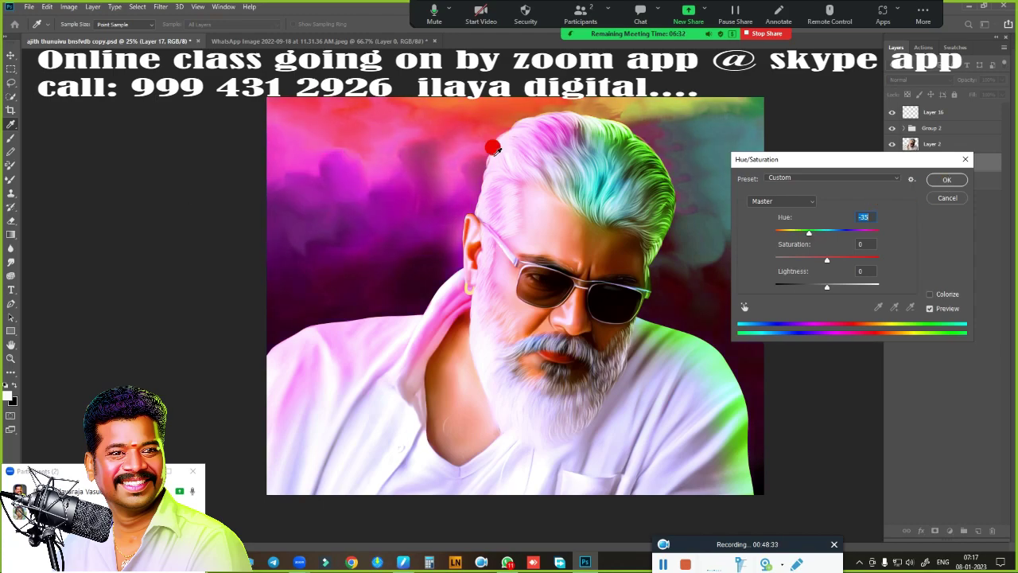
{"action": "left_click_drag", "start_coordinate": [871, 164], "coordinate": [910, 141]}
{"action": "mouse_move", "coordinate": [866, 233]}
{"action": "left_mouse_down"}
{"action": "mouse_move", "coordinate": [848, 232]}
{"action": "mouse_move", "coordinate": [902, 230]}
{"action": "mouse_move", "coordinate": [853, 233]}
{"action": "mouse_move", "coordinate": [860, 263]}
{"action": "left_mouse_up"}
- Confirm the background colour change and stroke a light border around the whole canvas
{"action": "left_click", "coordinate": [986, 155]}
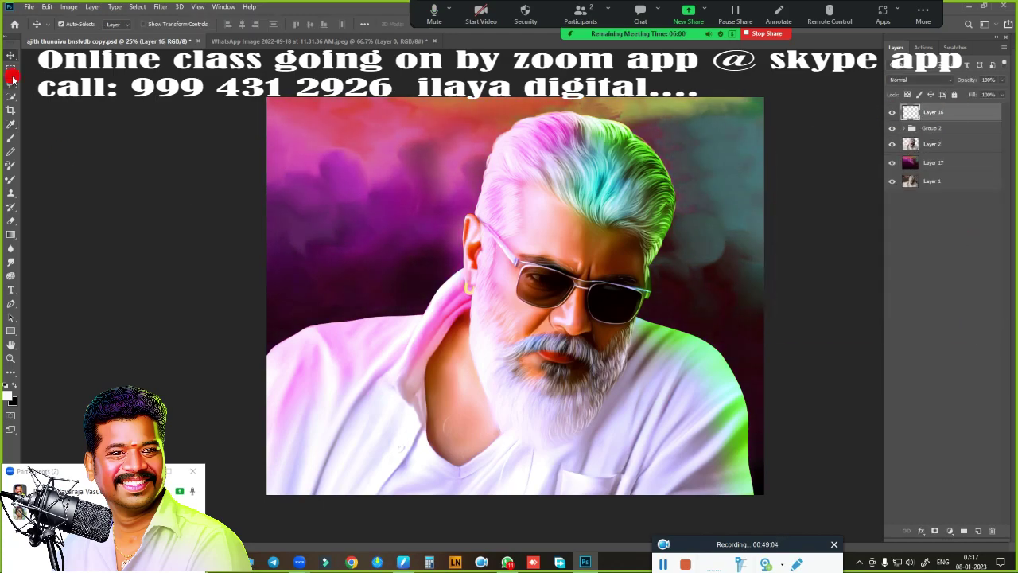
{"action": "key", "text": "ctrl+a"}
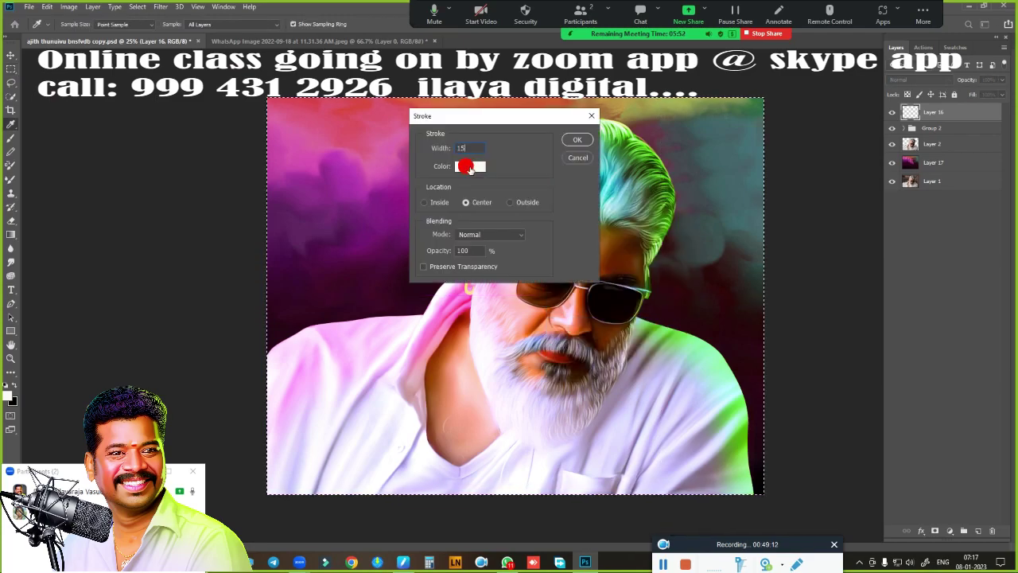
{"action": "key", "text": "Return"}
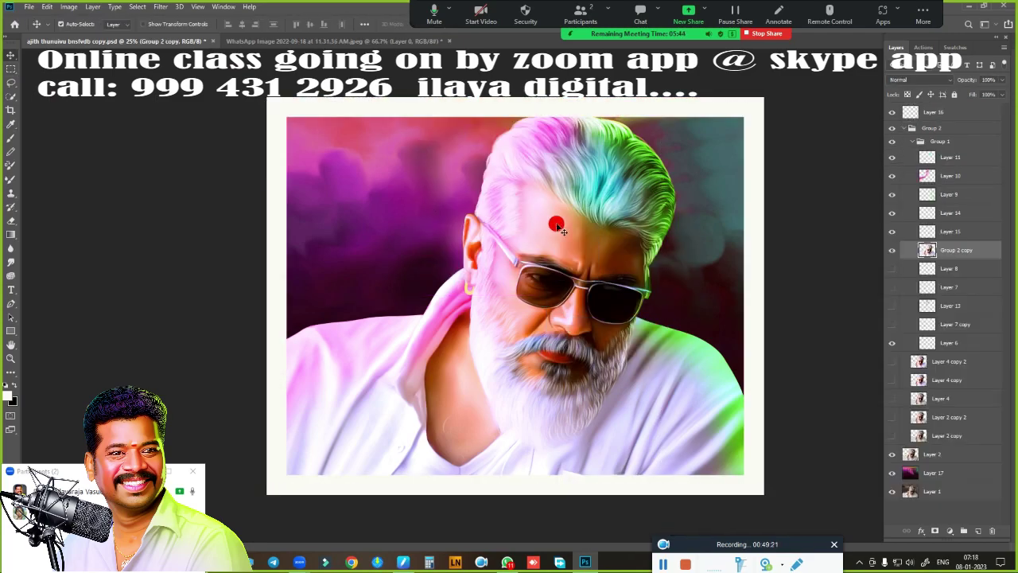
- Scale the portrait and background layers to fit inside the border
{"action": "left_click", "coordinate": [931, 182], "text": "shift"}
{"action": "key", "text": "ctrl+t"}
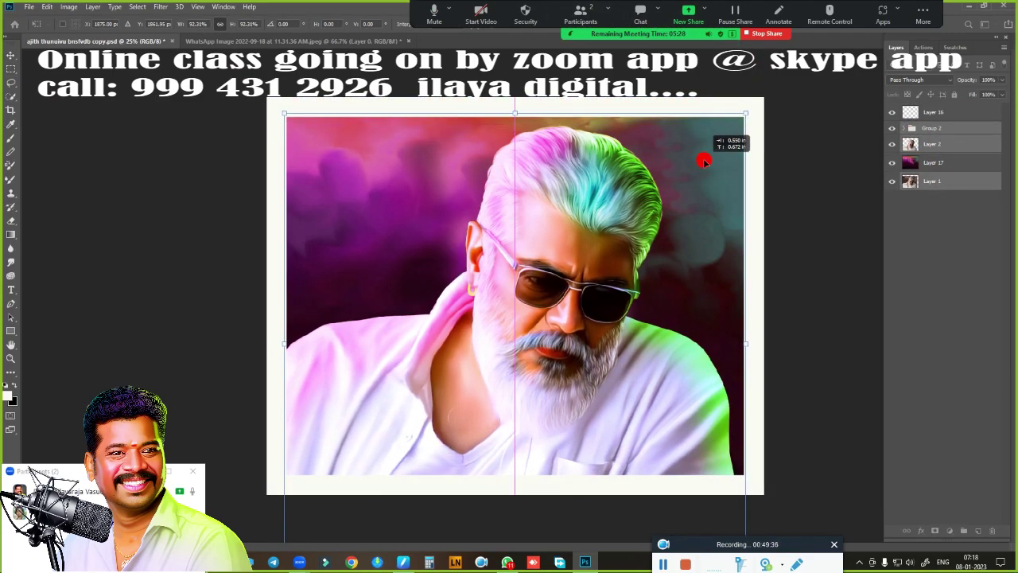
{"action": "left_click_drag", "start_coordinate": [727, 135], "coordinate": [762, 113]}
{"action": "key", "text": "Return"}
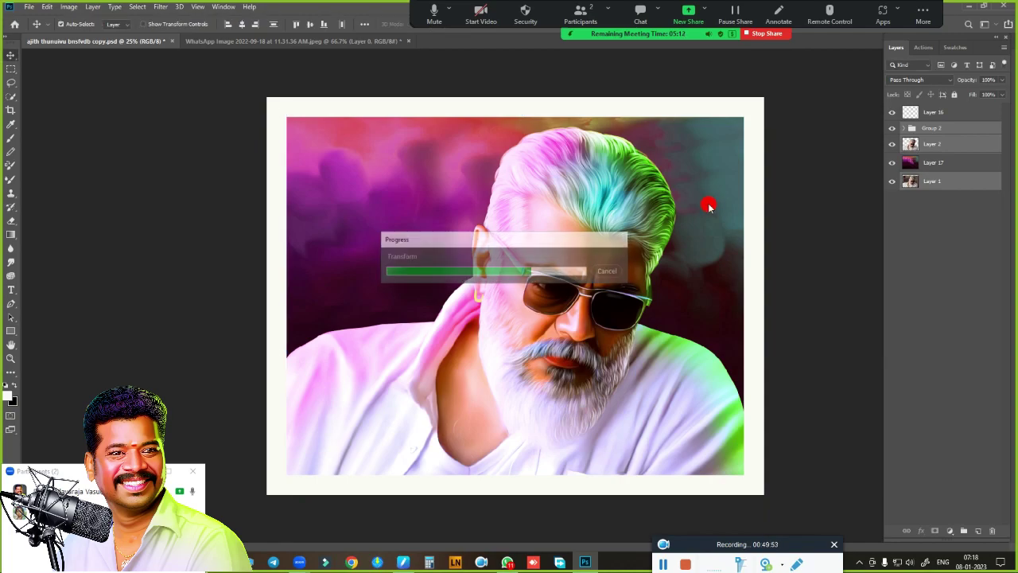
- Add a new empty layer for the logo and pick the logo brush tip
{"action": "left_click", "coordinate": [978, 531]}
{"action": "key", "text": "b"}
{"action": "right_click", "coordinate": [433, 229]}
{"action": "key", "text": "Escape"}
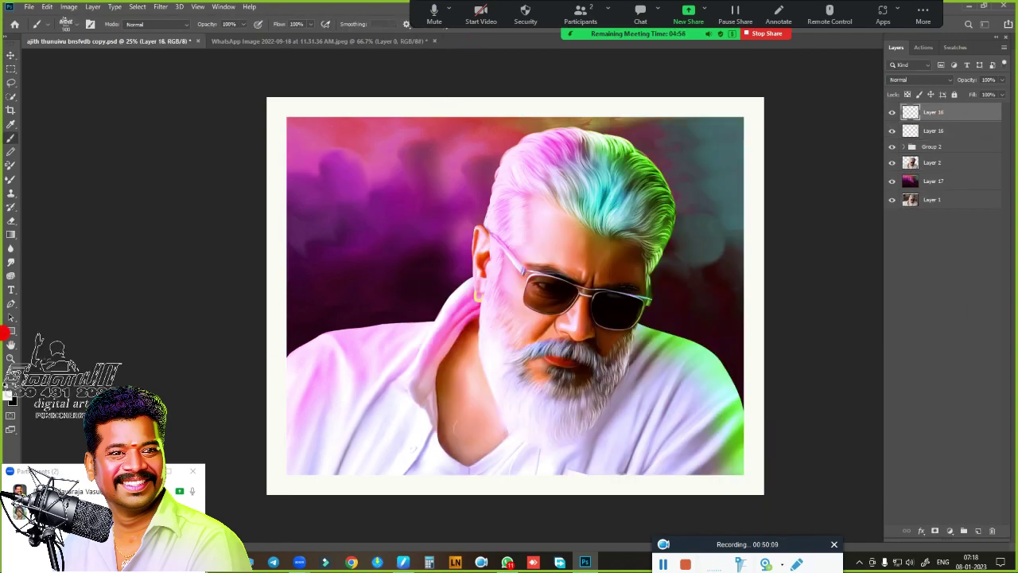
- Apply a new image size through the Image Size dialog (Alt+Ctrl+I)
{"action": "key", "text": "ctrl+alt+i"}
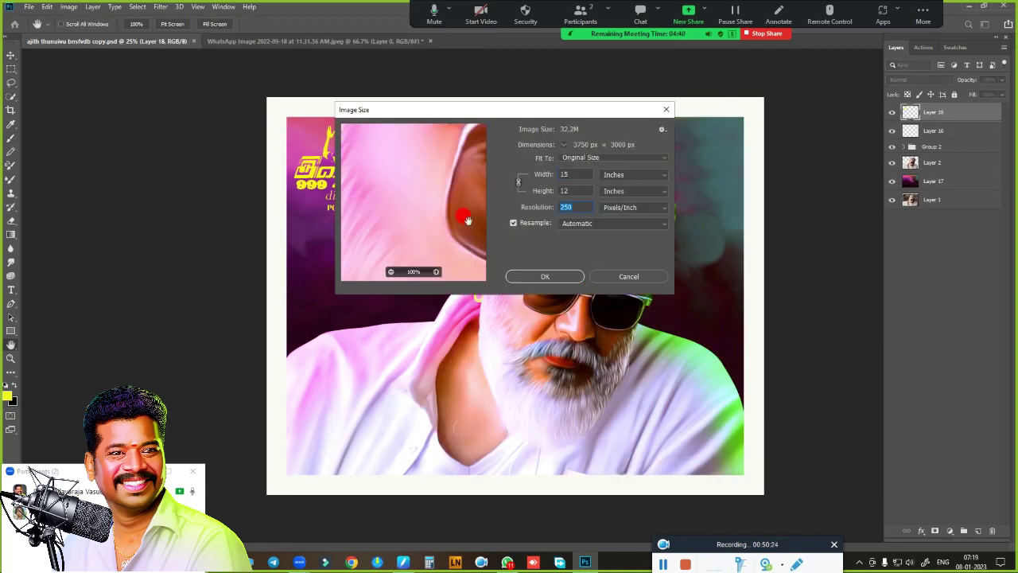
{"action": "key", "text": "Return"}
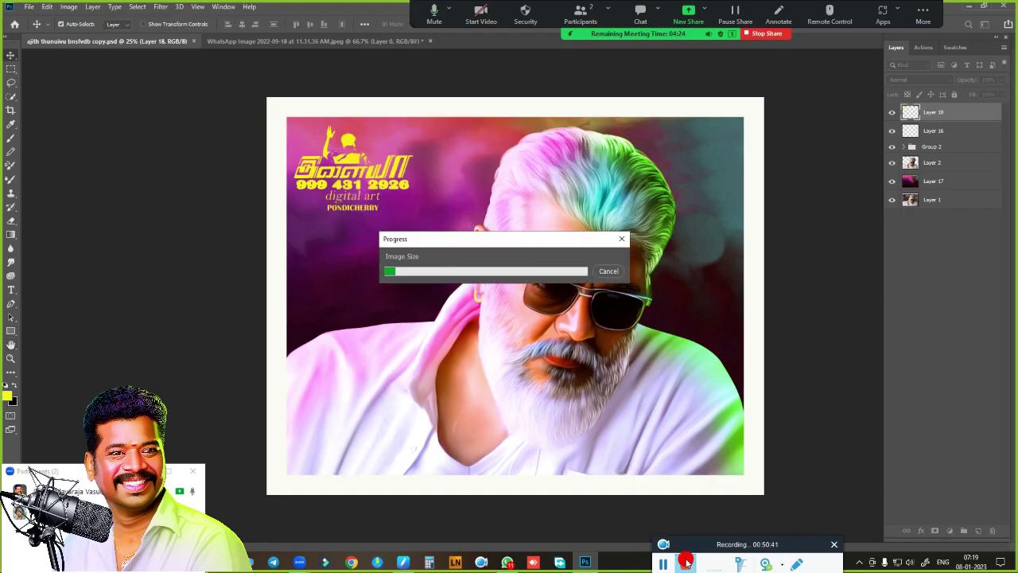